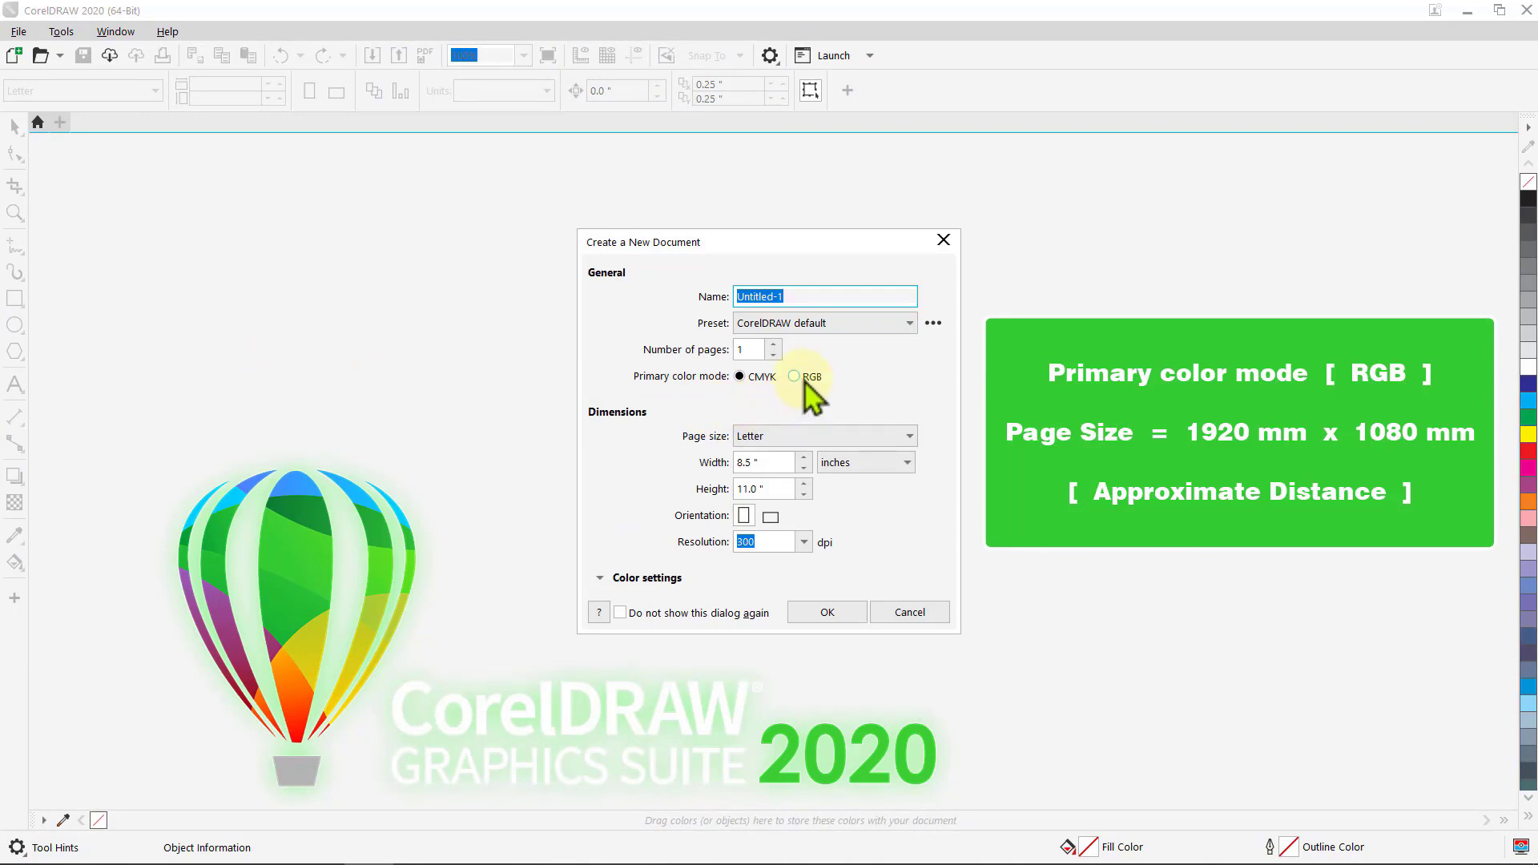
Step: Create a new document in RGB color mode with a page size of 1920 mm x 1080 mm
click(795, 376)
click(909, 462)
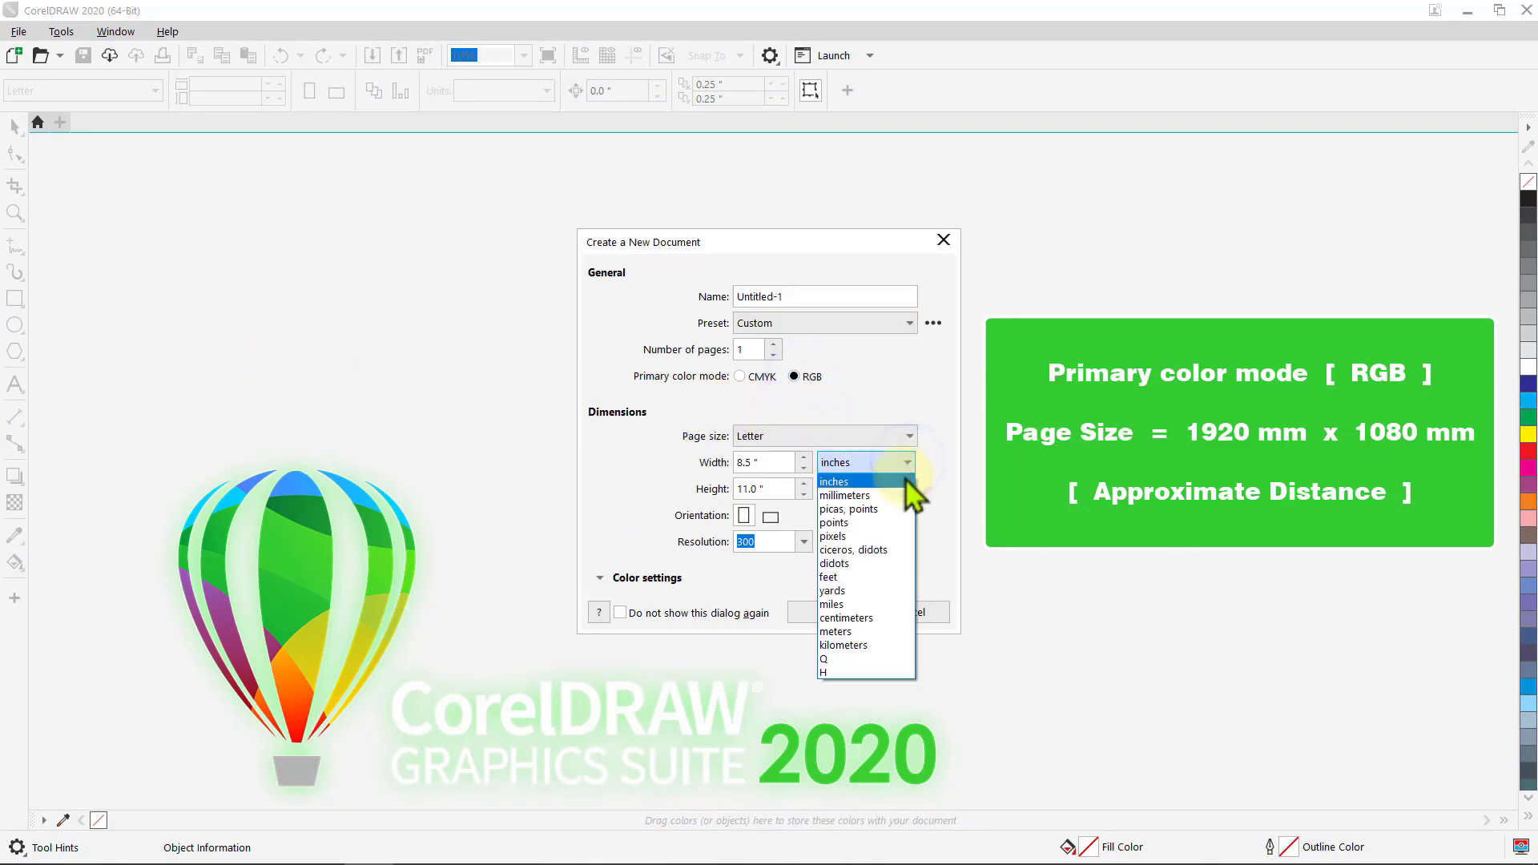
click(898, 496)
click(793, 463)
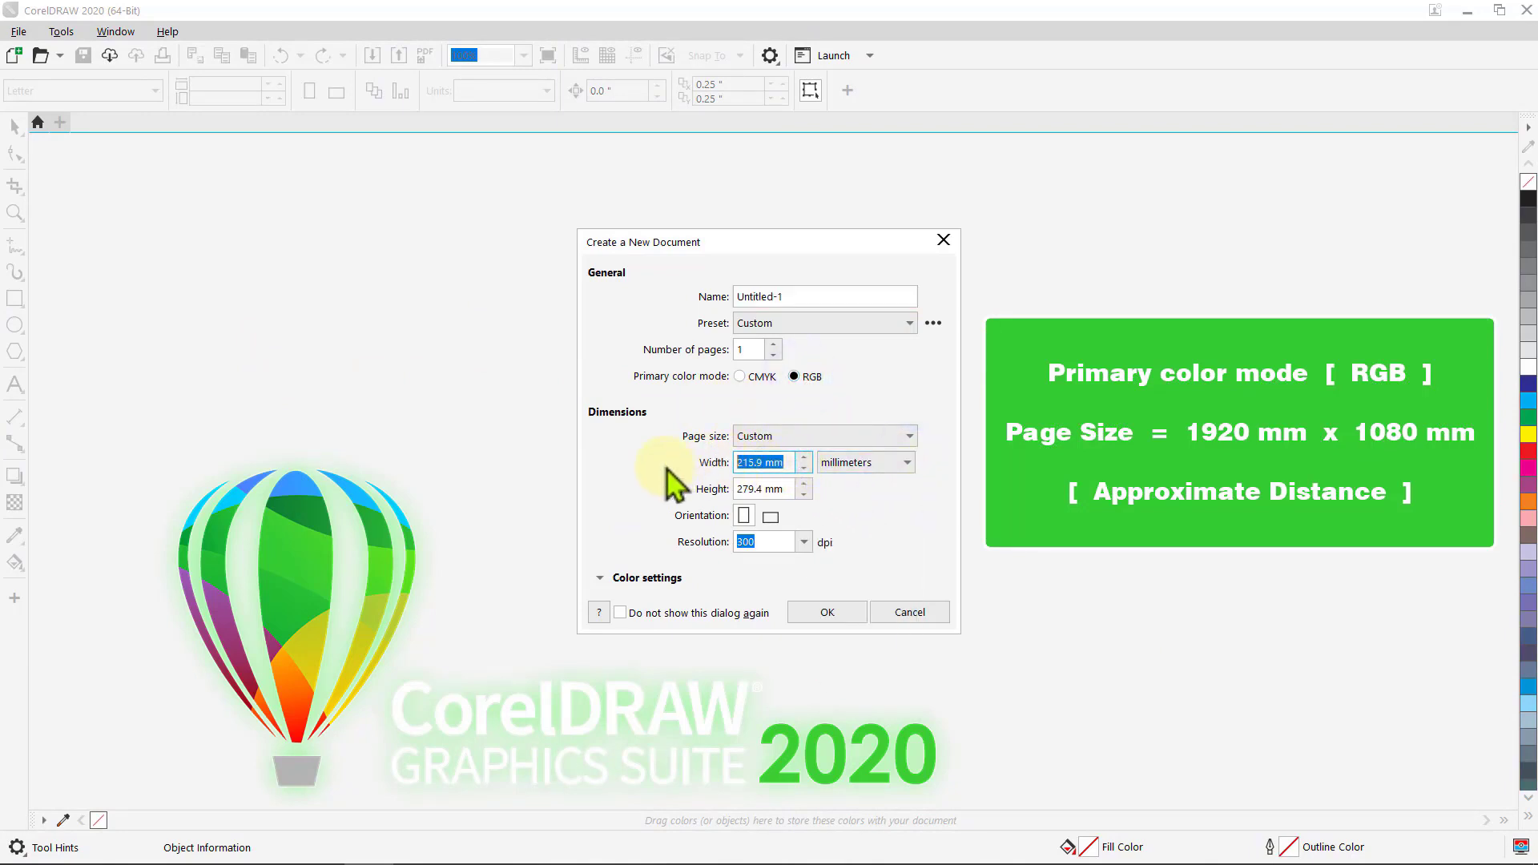
text(1920)
drag(785, 488, 662, 487)
text(1080)
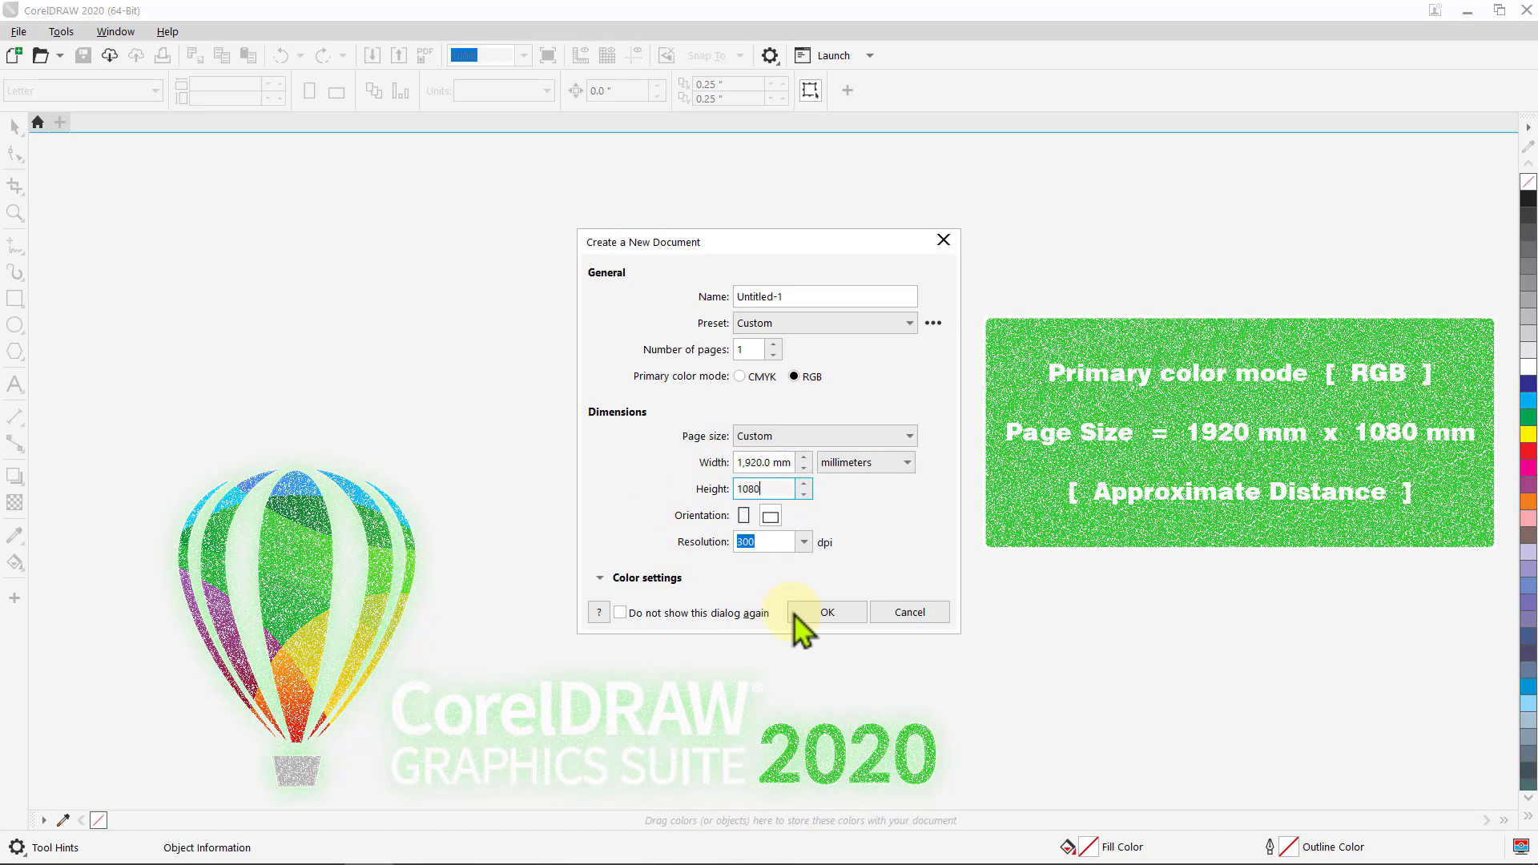
click(796, 613)
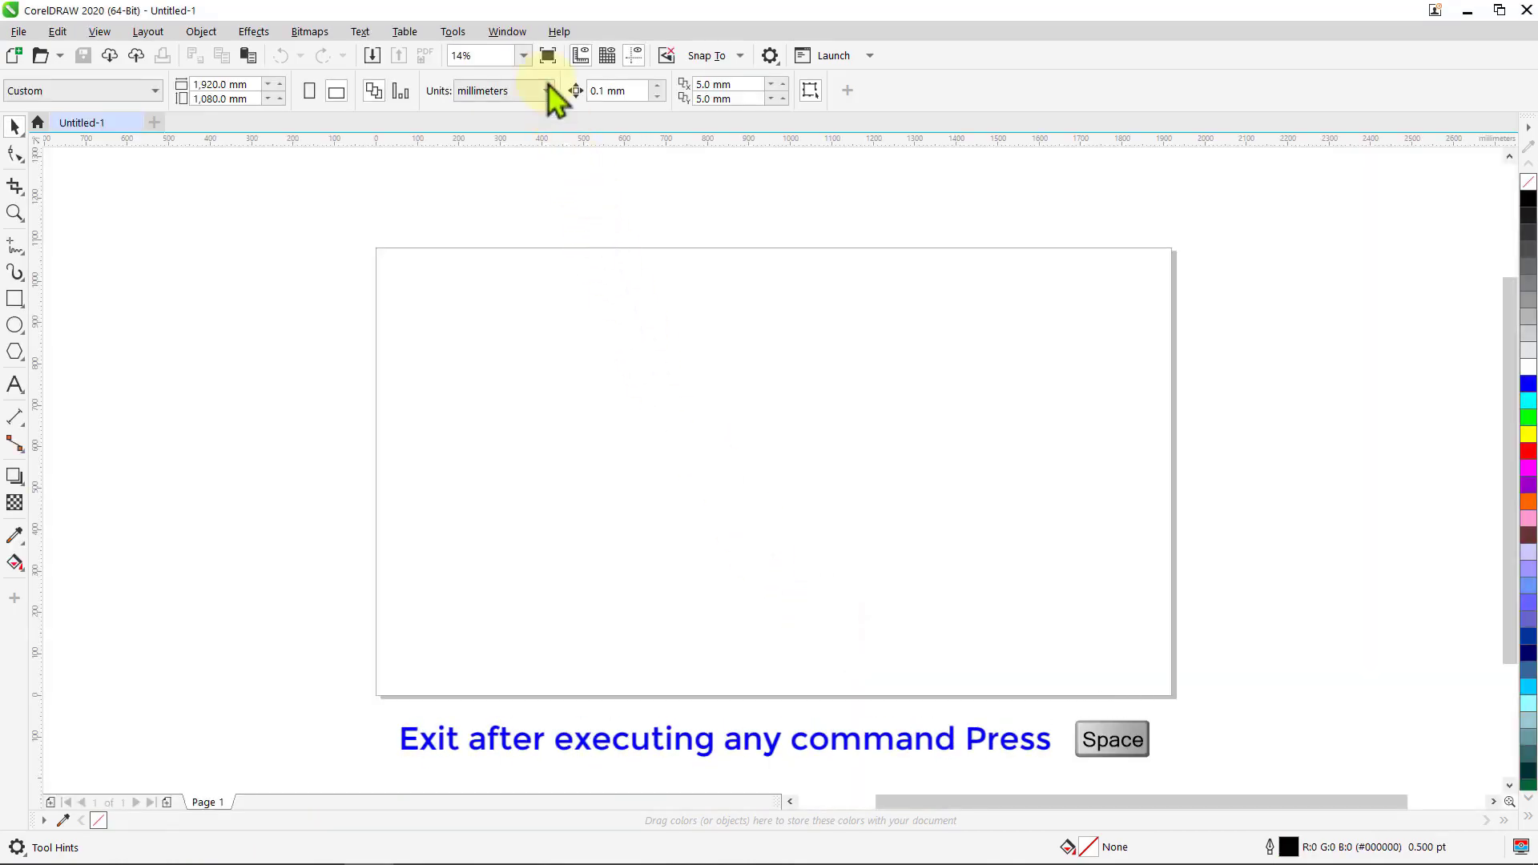
Step: Enlarge the default button size of the toolbars
click(507, 31)
mouse_move(555, 304)
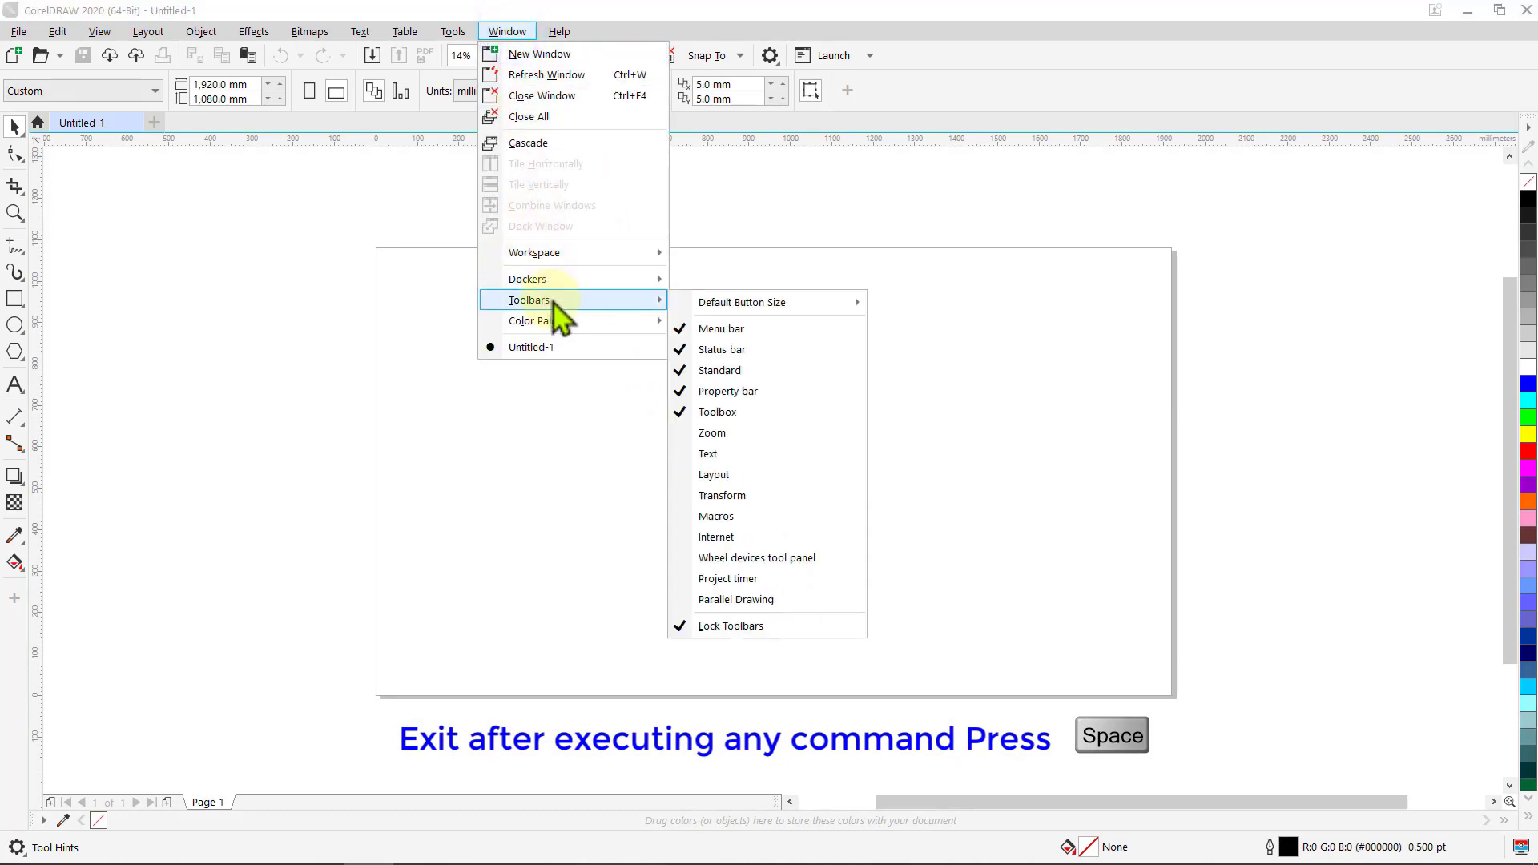
mouse_move(852, 304)
click(959, 330)
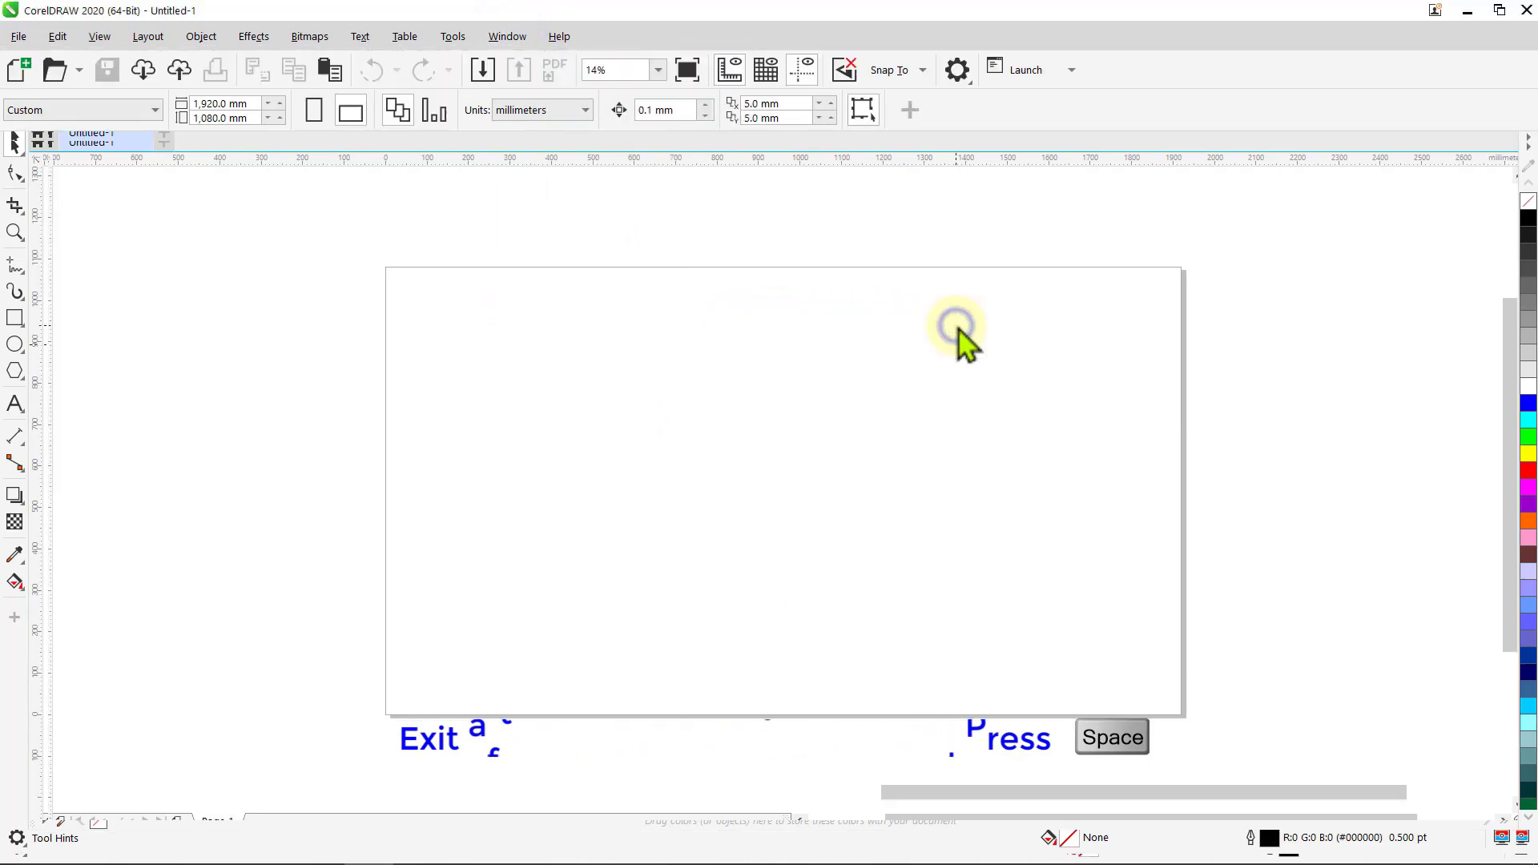
Step: Set the default outline width for graphic objects to 1.5 pt
click(660, 72)
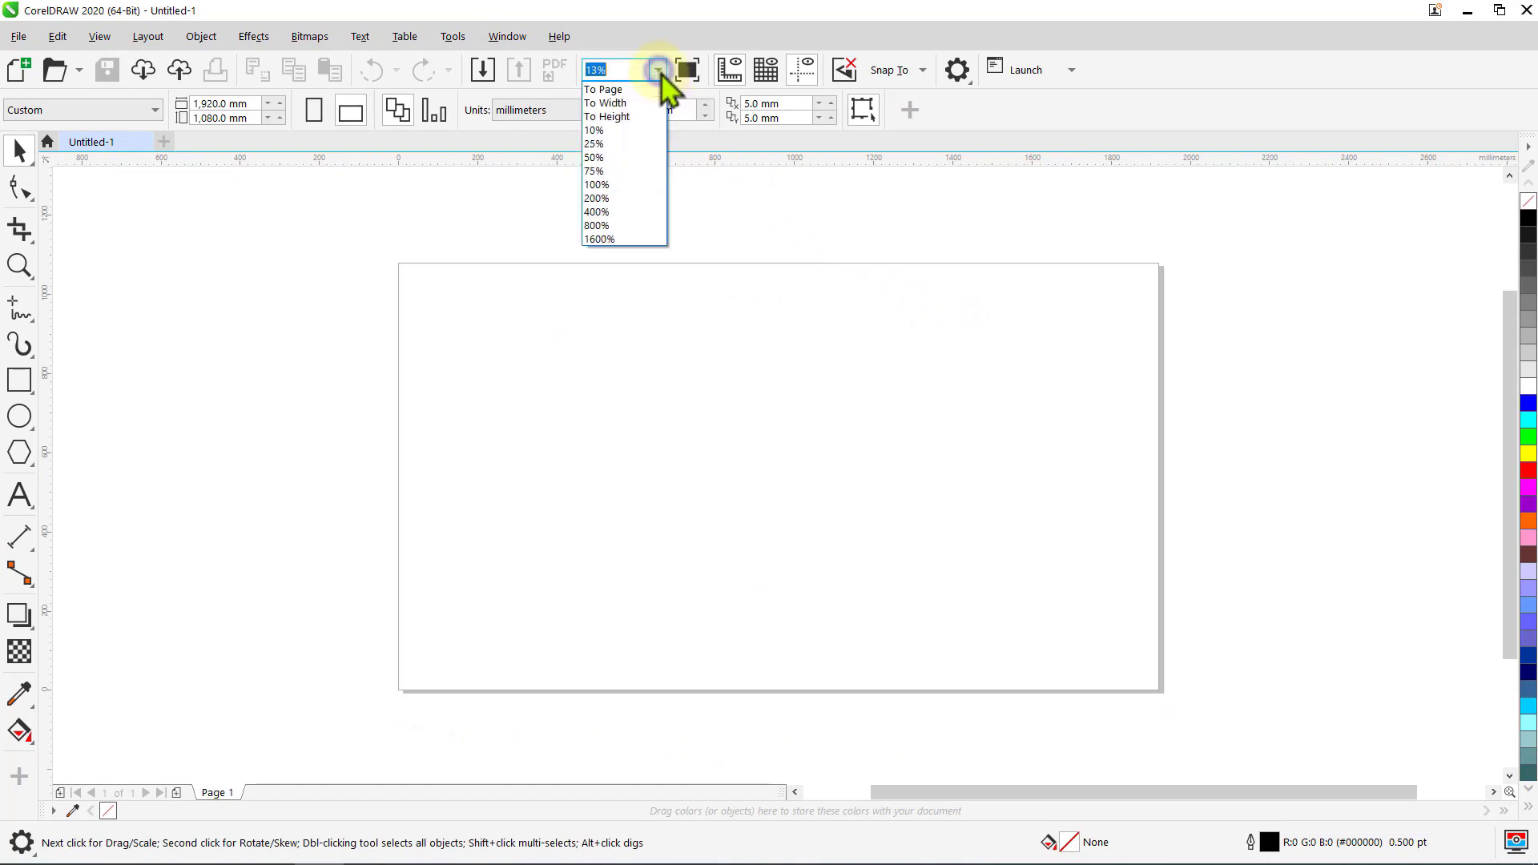
click(655, 186)
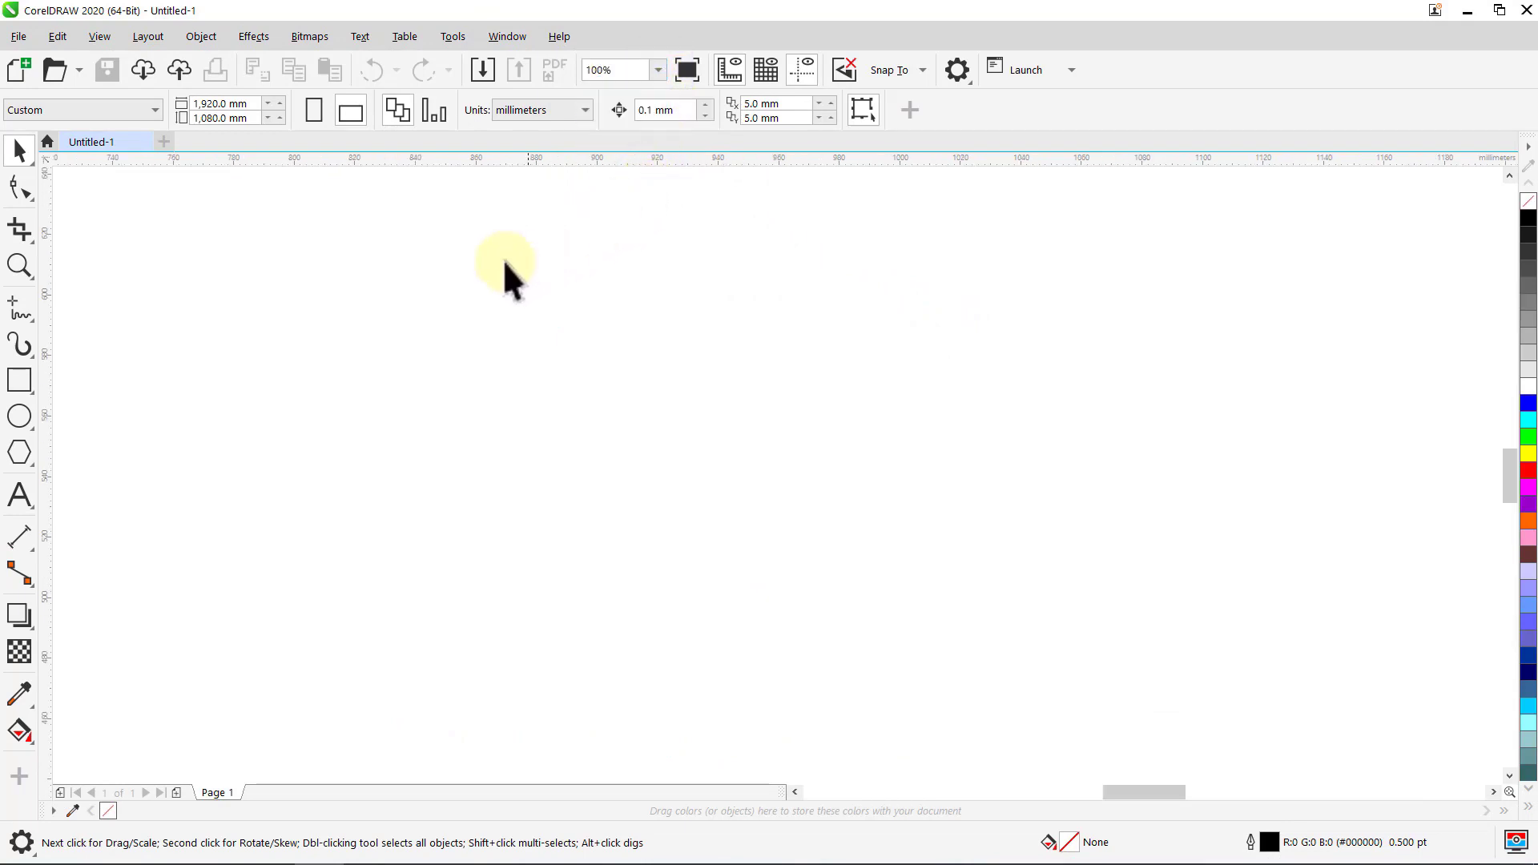
click(30, 386)
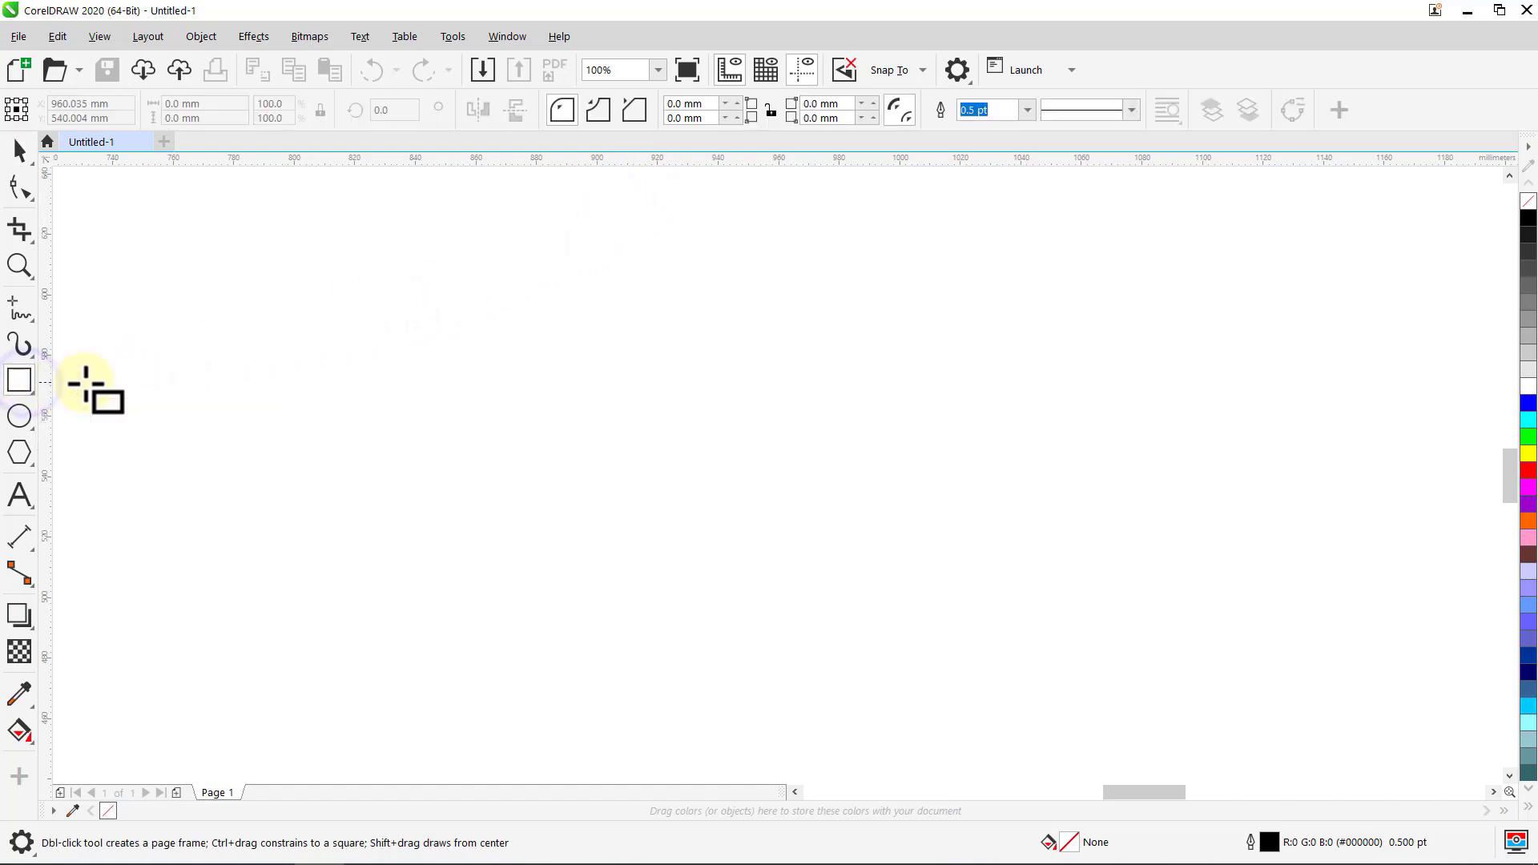
click(1028, 112)
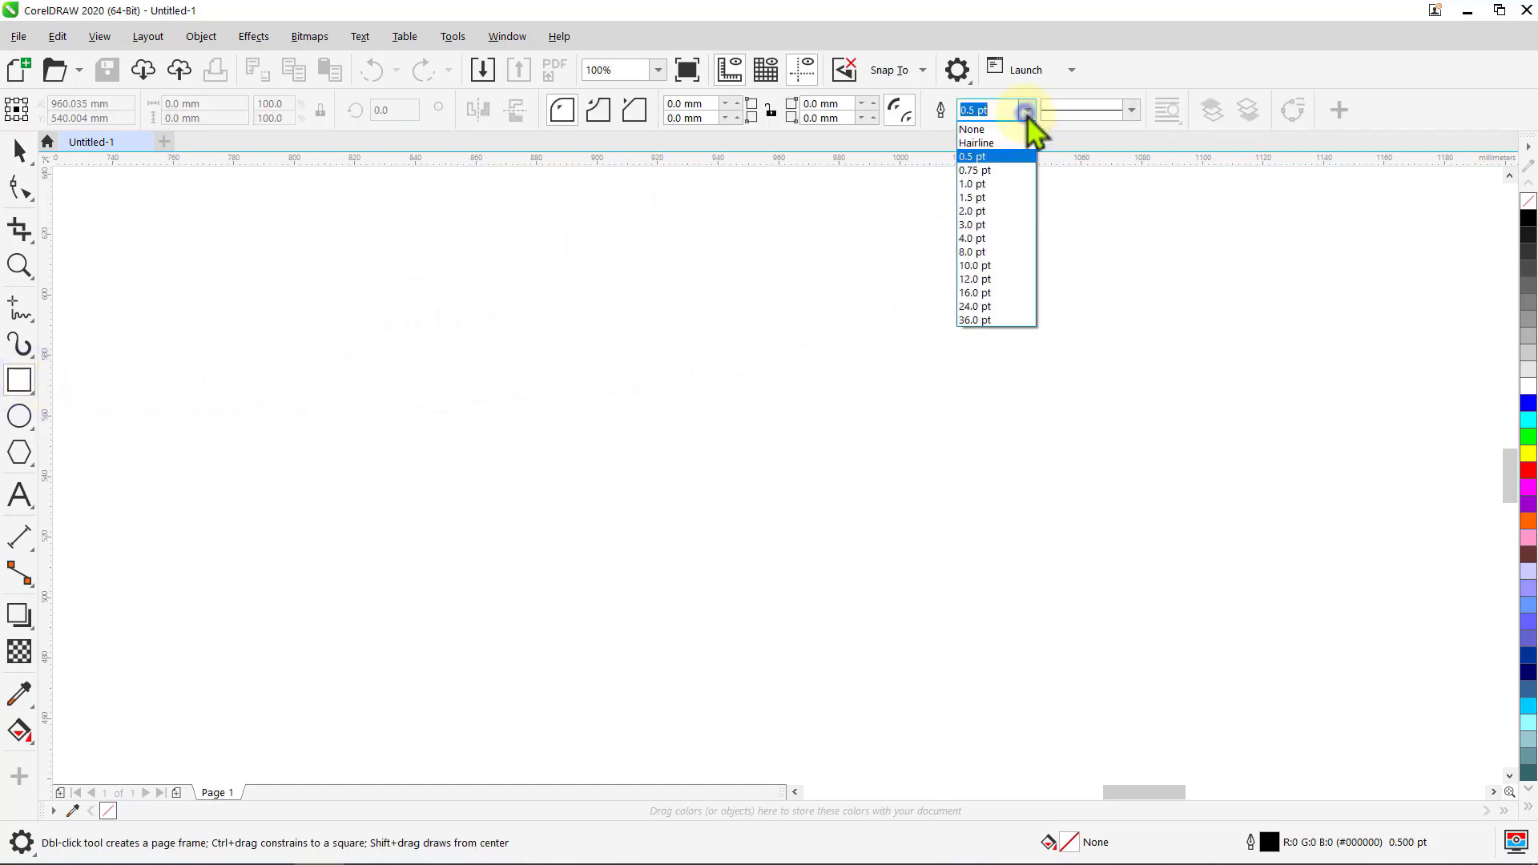
click(1000, 198)
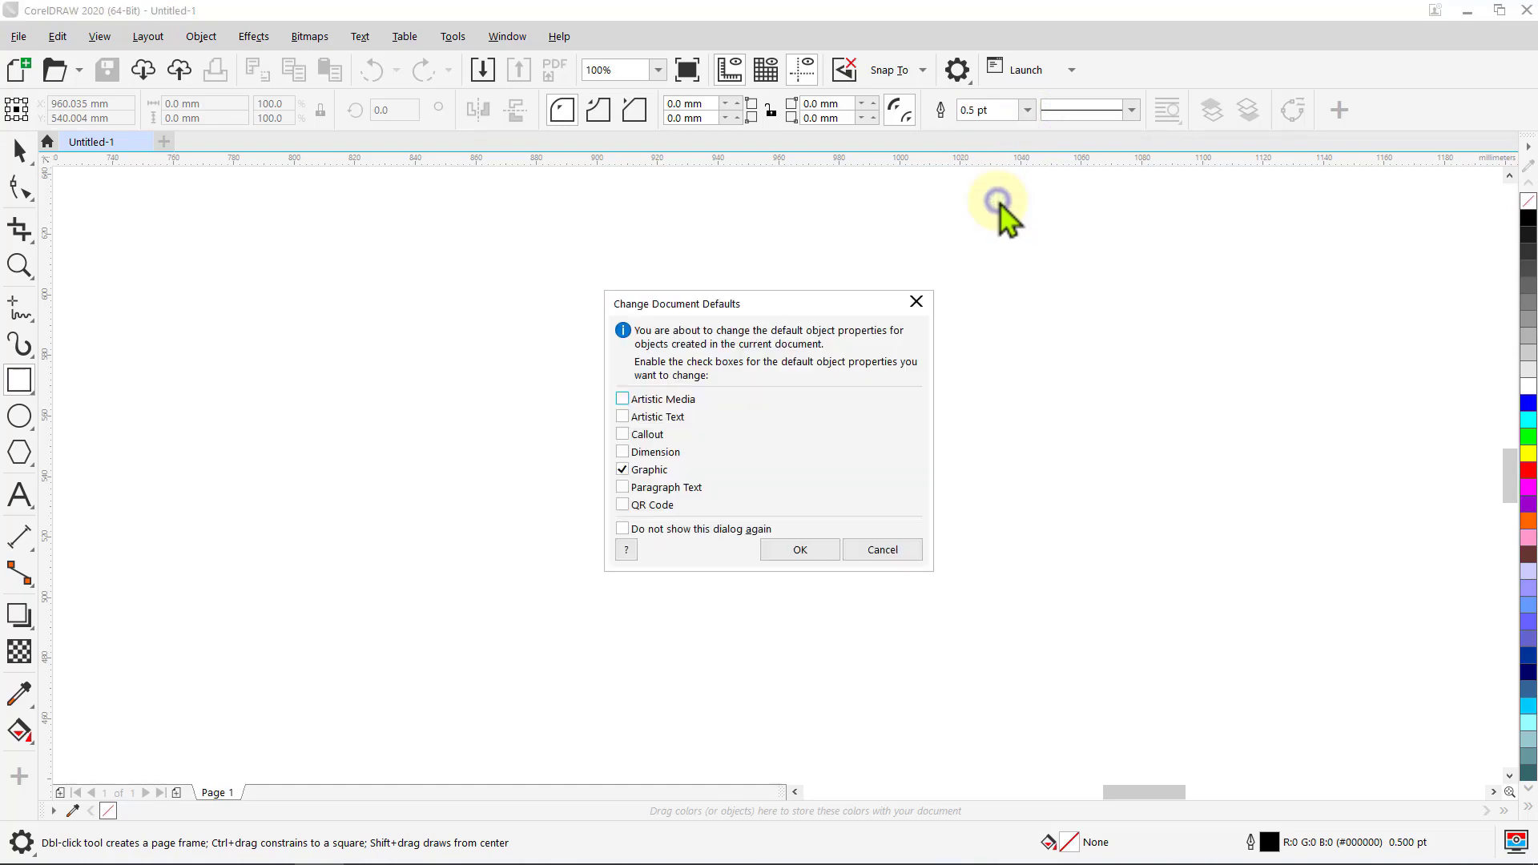
click(781, 551)
Step: Draw a square near the page center and set its size to 100 mm x 100 mm with the ratio locked
drag(778, 473, 1016, 488)
key(space)
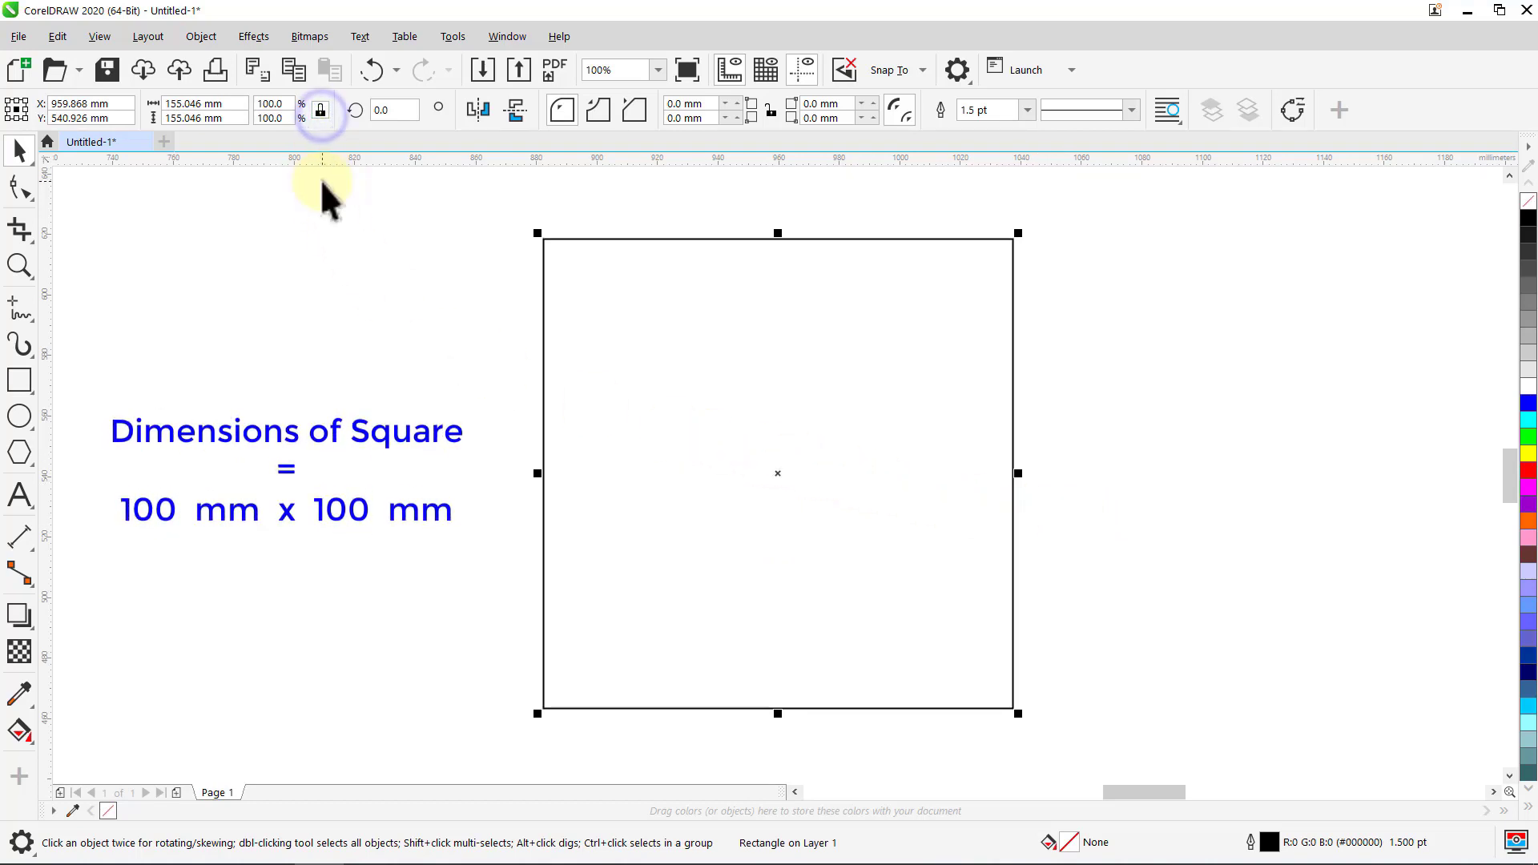
click(228, 119)
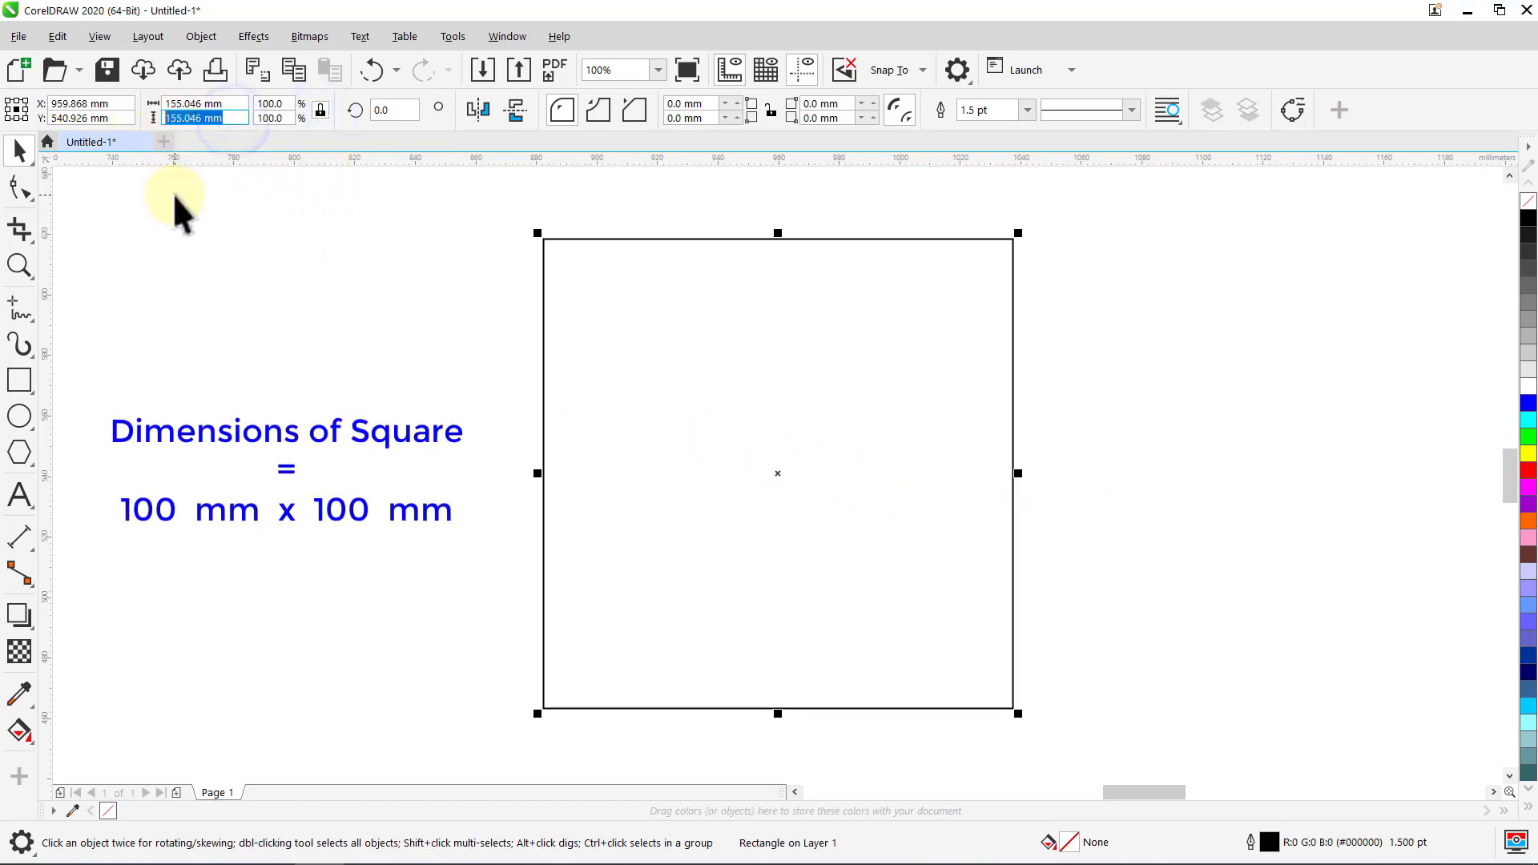
text(100)
key(Return)
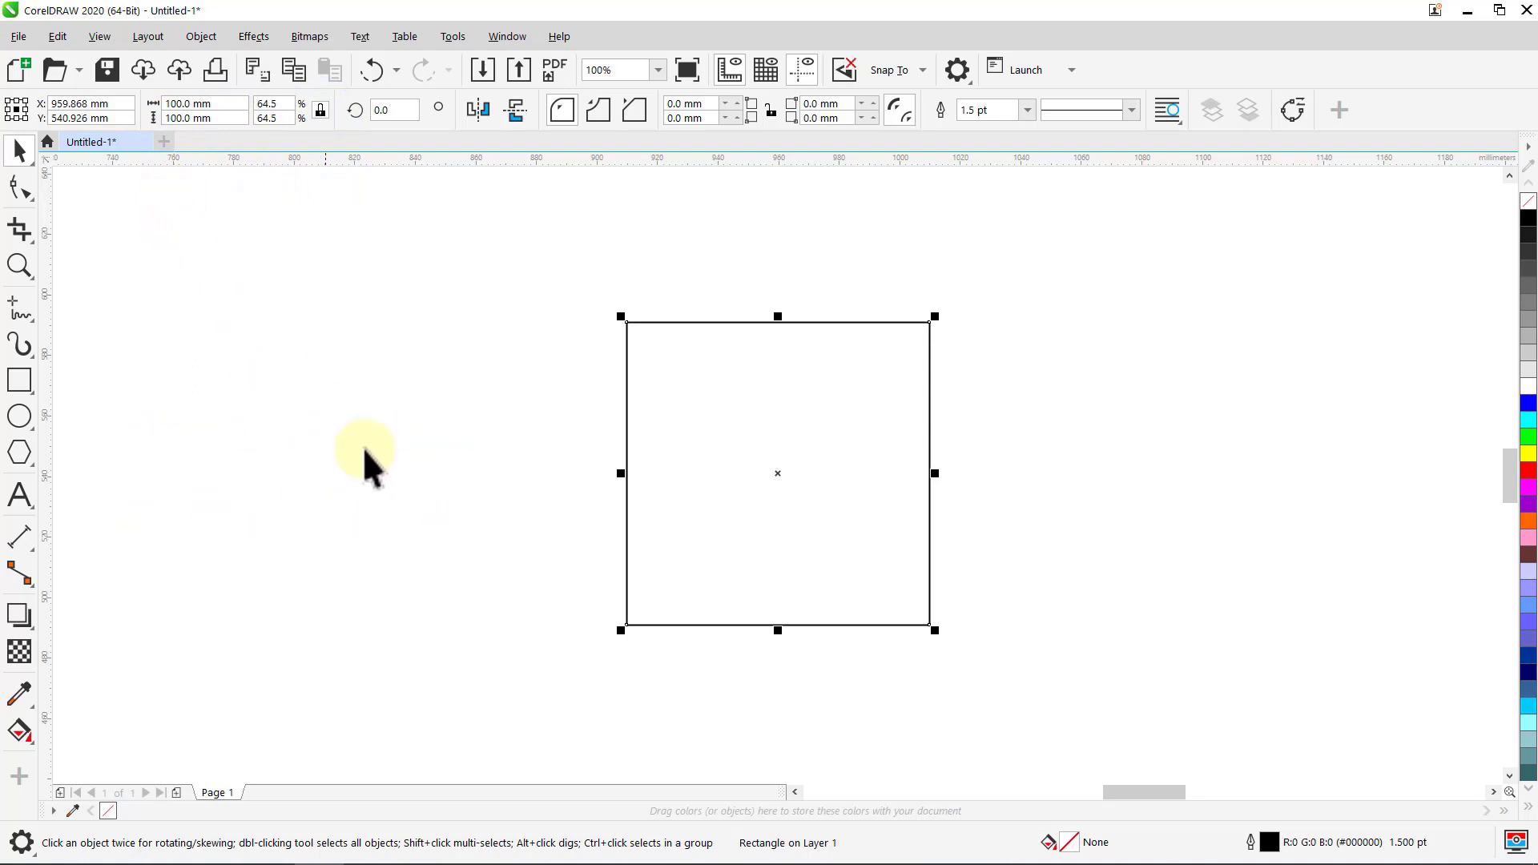
Step: Duplicate the square as a 61.8 mm wide, 100 mm high rectangle and snap it against the square's right edge
drag(786, 477, 1104, 477)
right_click(1104, 478)
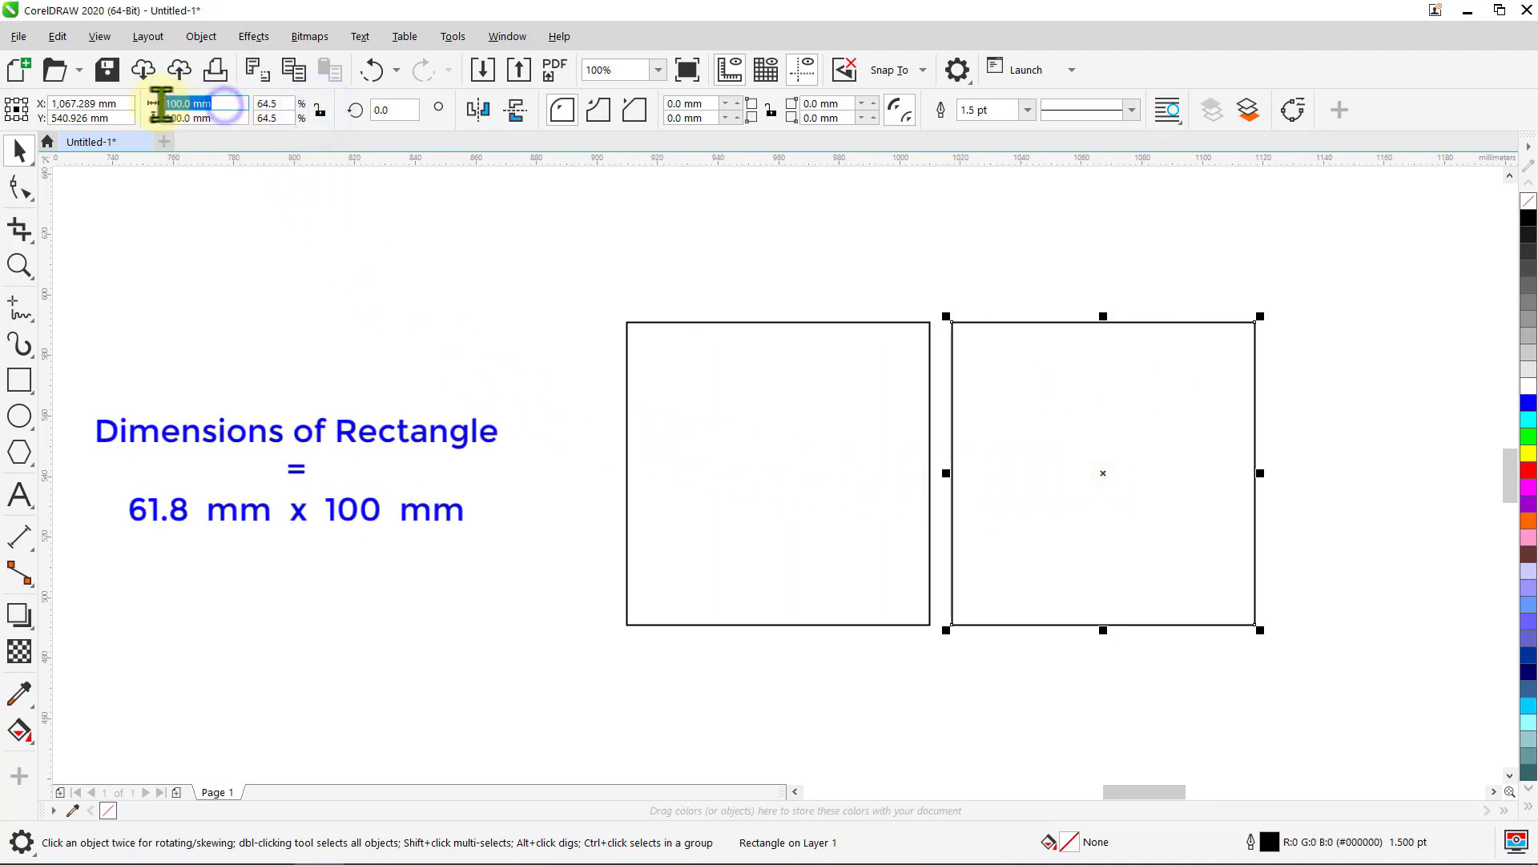
text(61.)
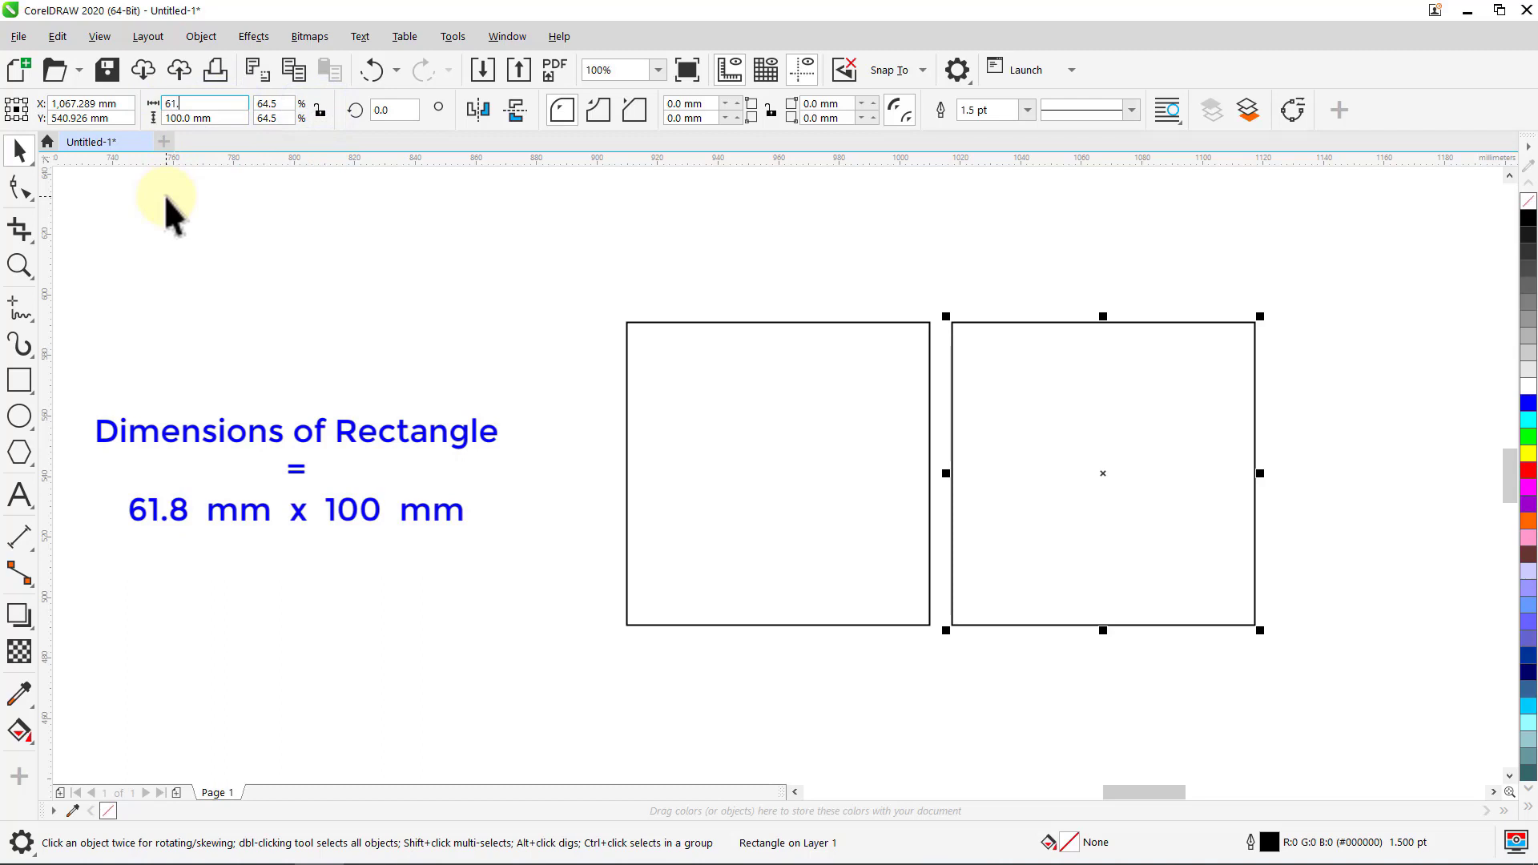
text(8)
key(Return)
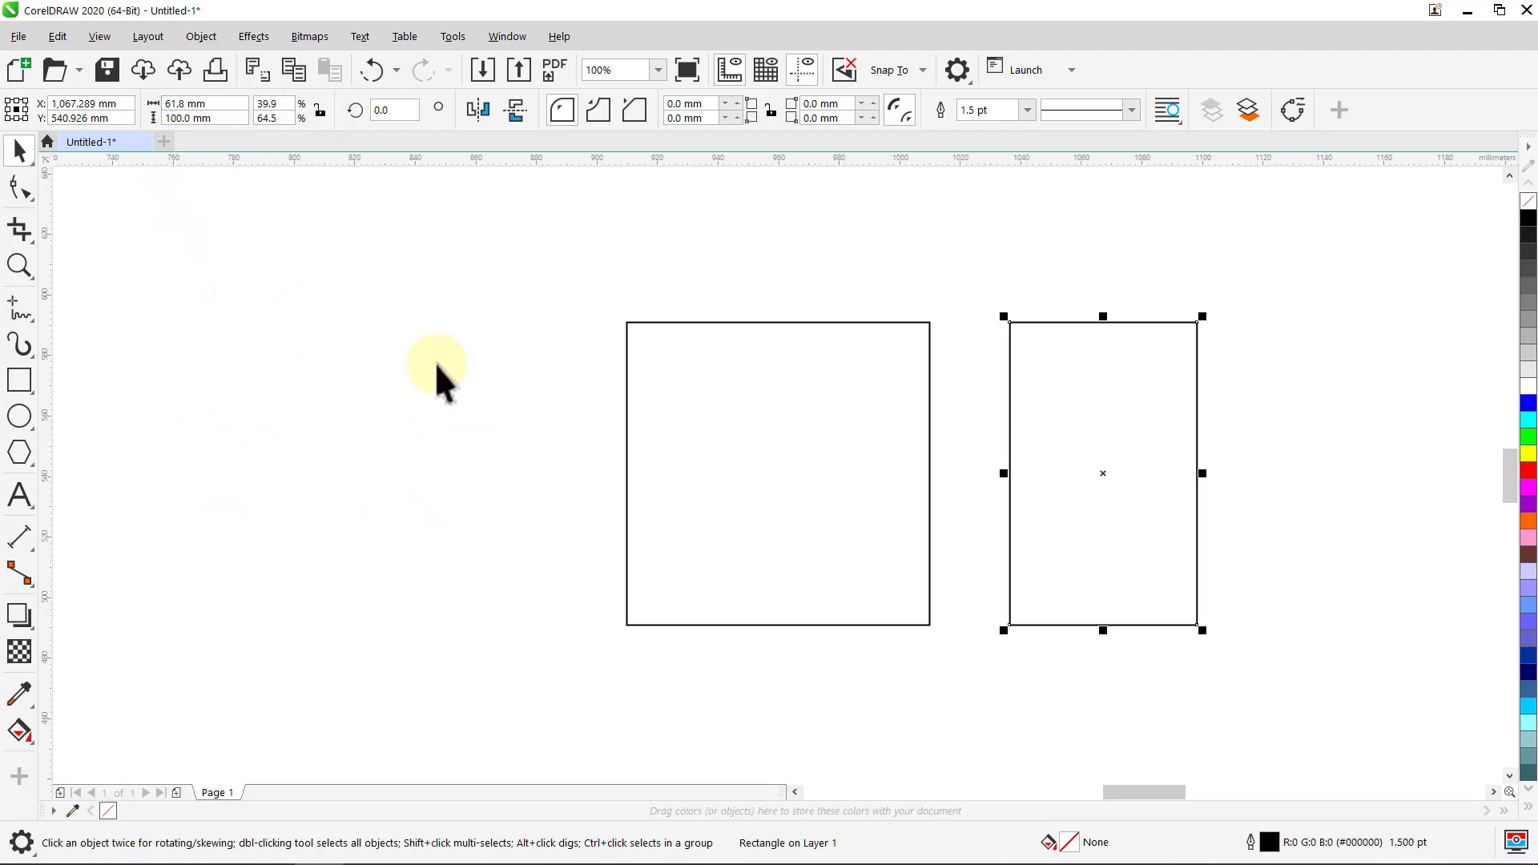
drag(1006, 321, 929, 322)
click(691, 258)
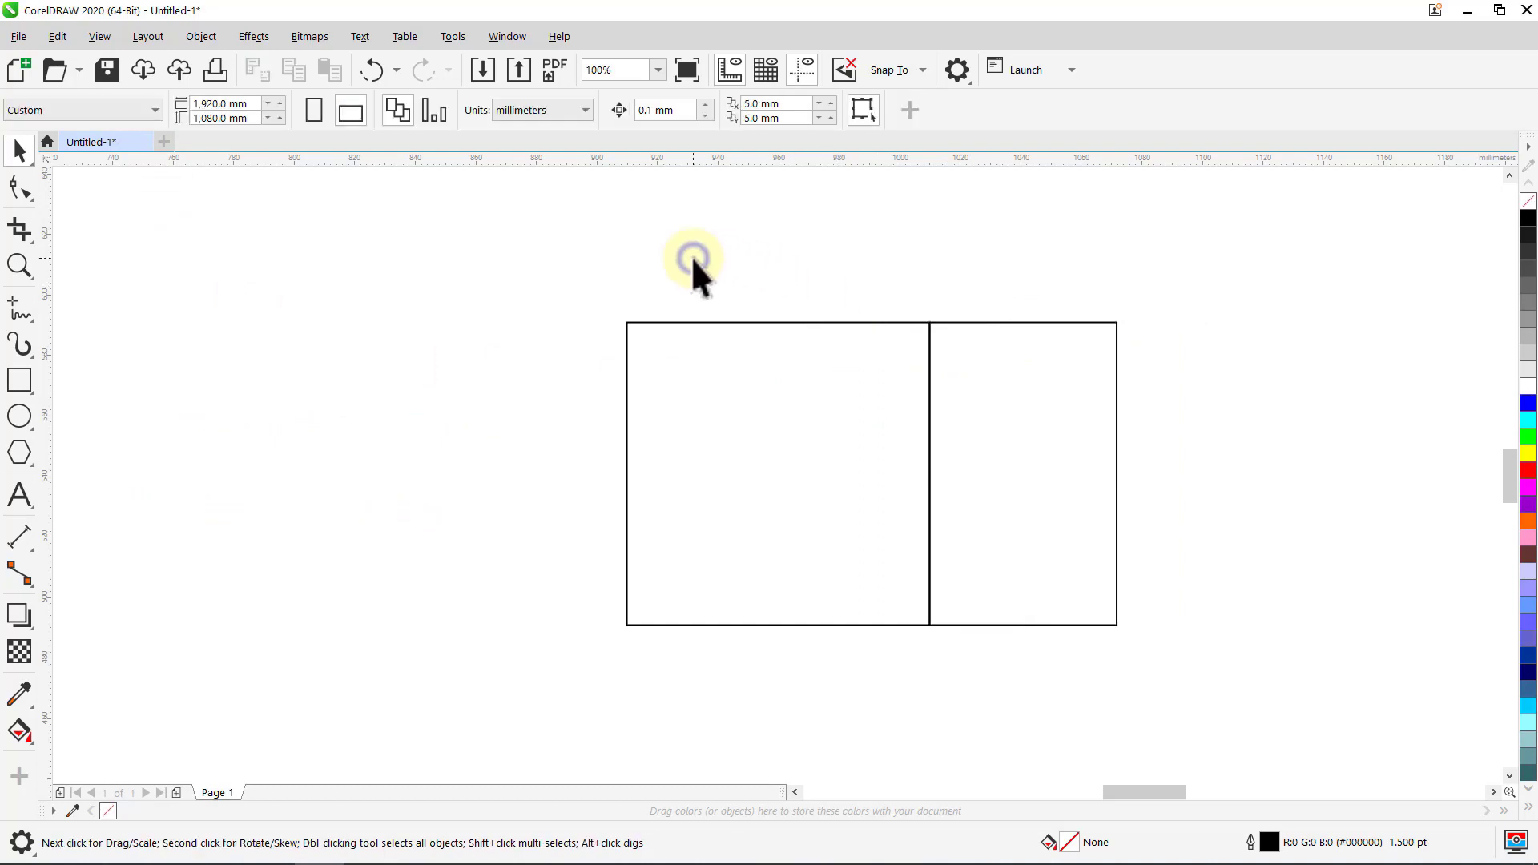
Step: Rotate the square and rectangle together by 270° with the Transform docker, producing 1 copy
click(508, 36)
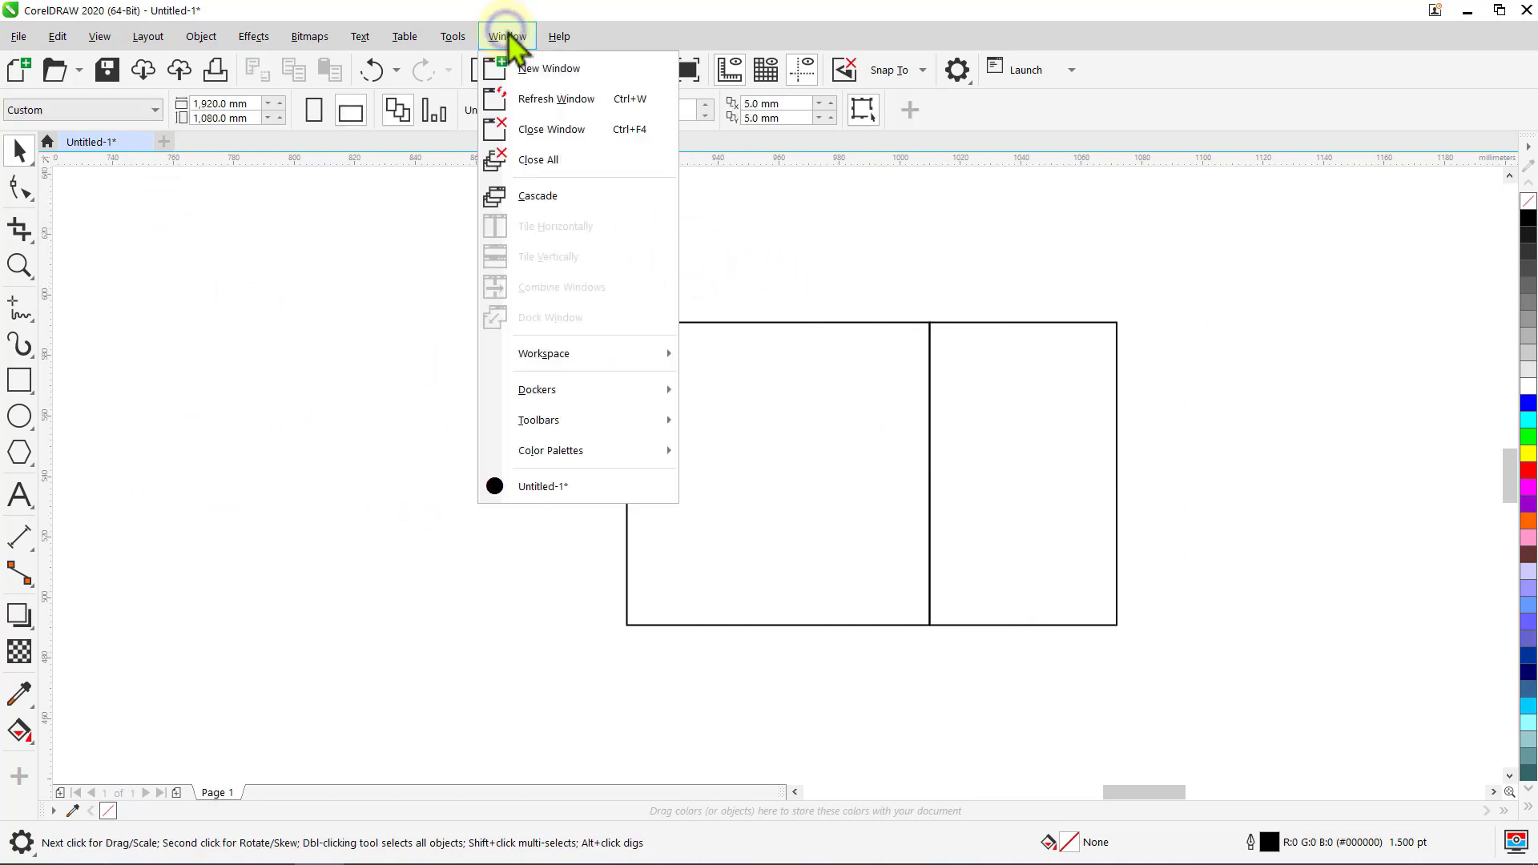
mouse_move(537, 393)
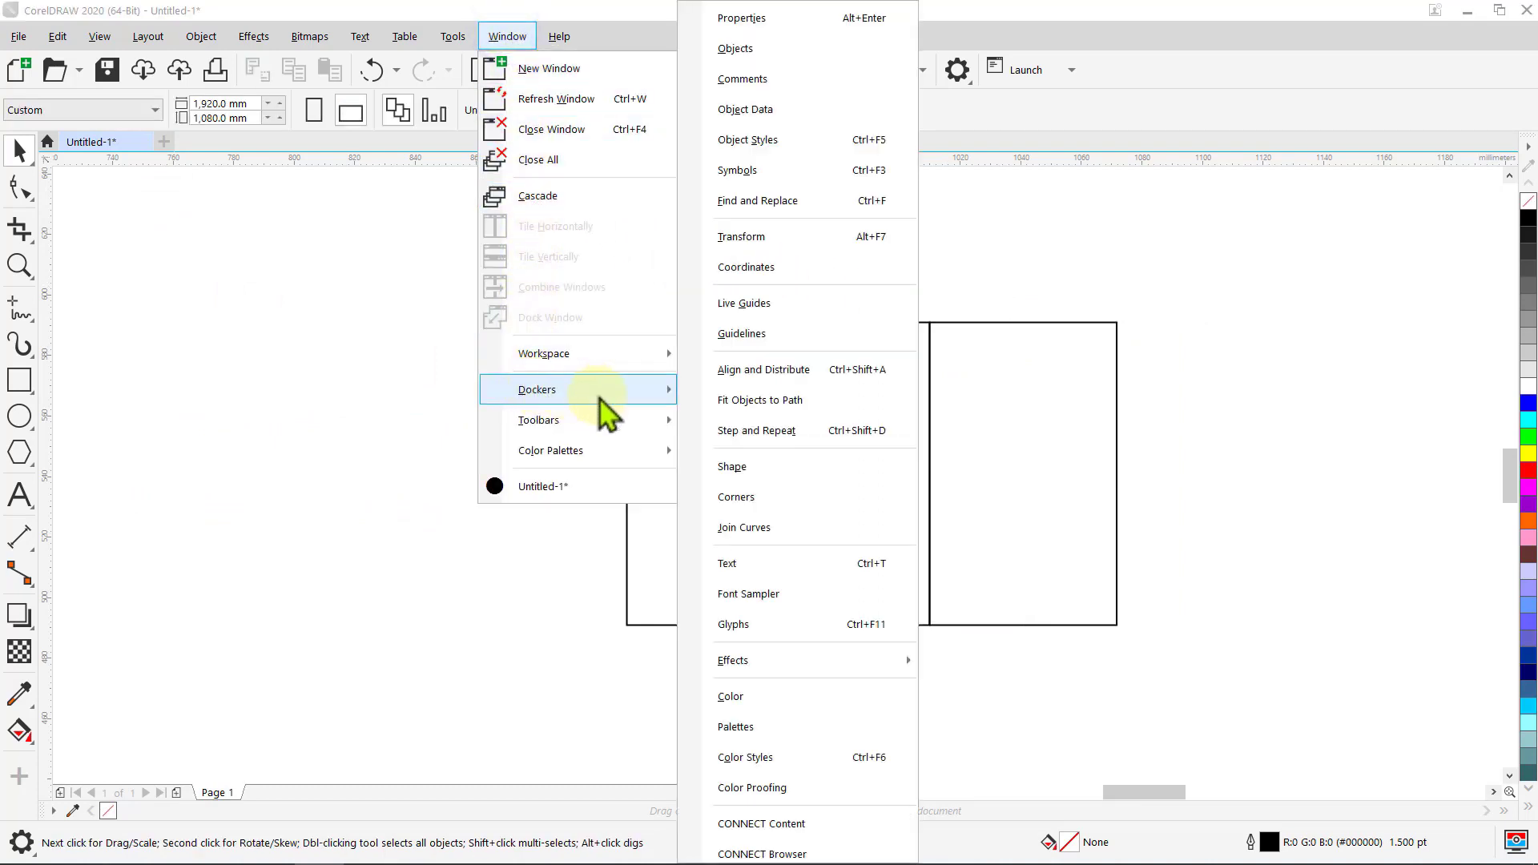
click(790, 240)
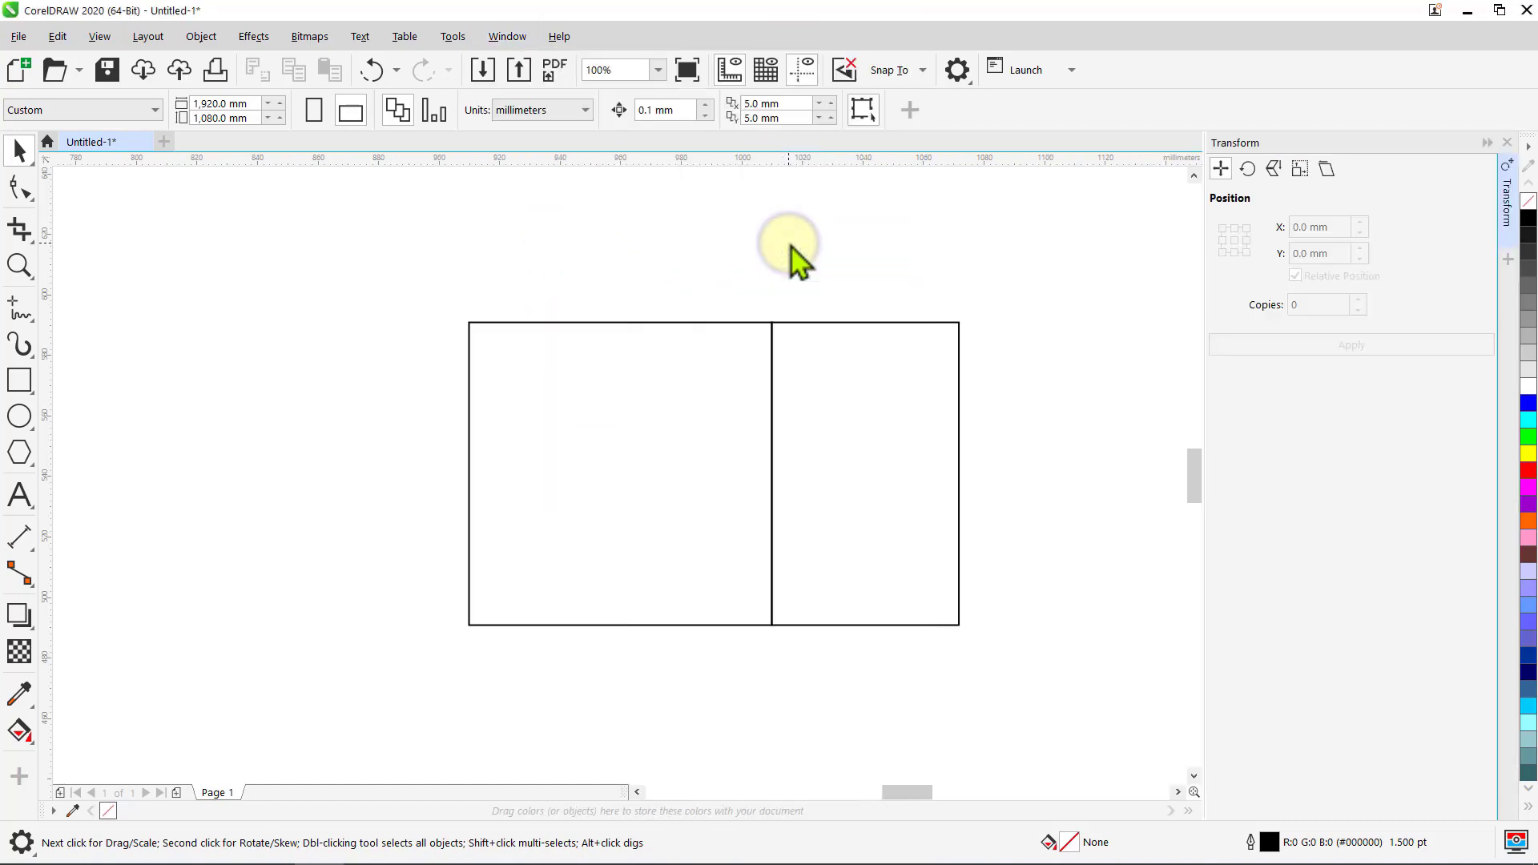
drag(922, 408, 418, 679)
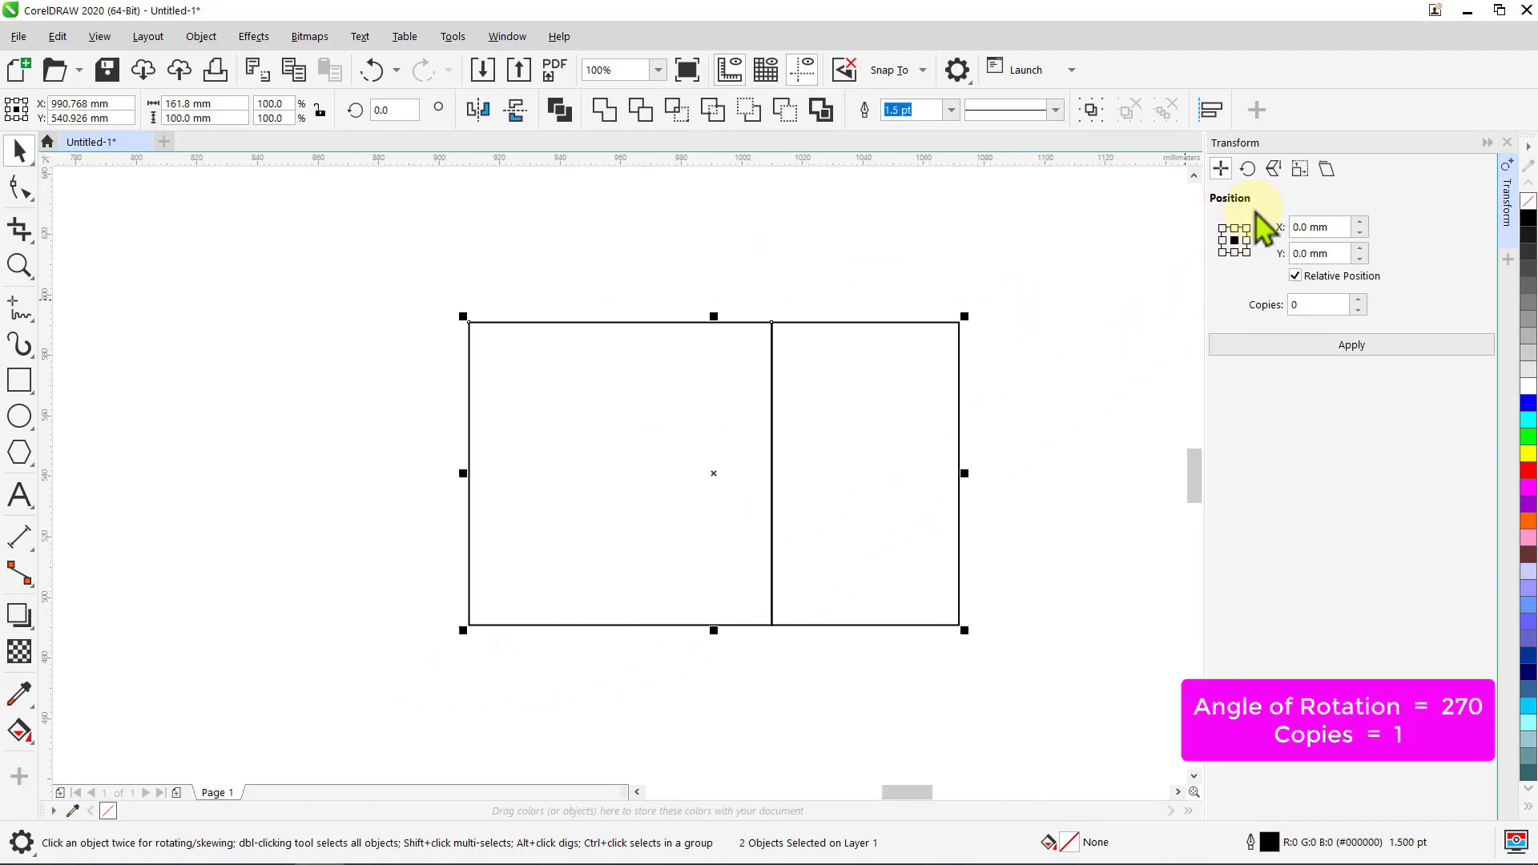
click(1248, 170)
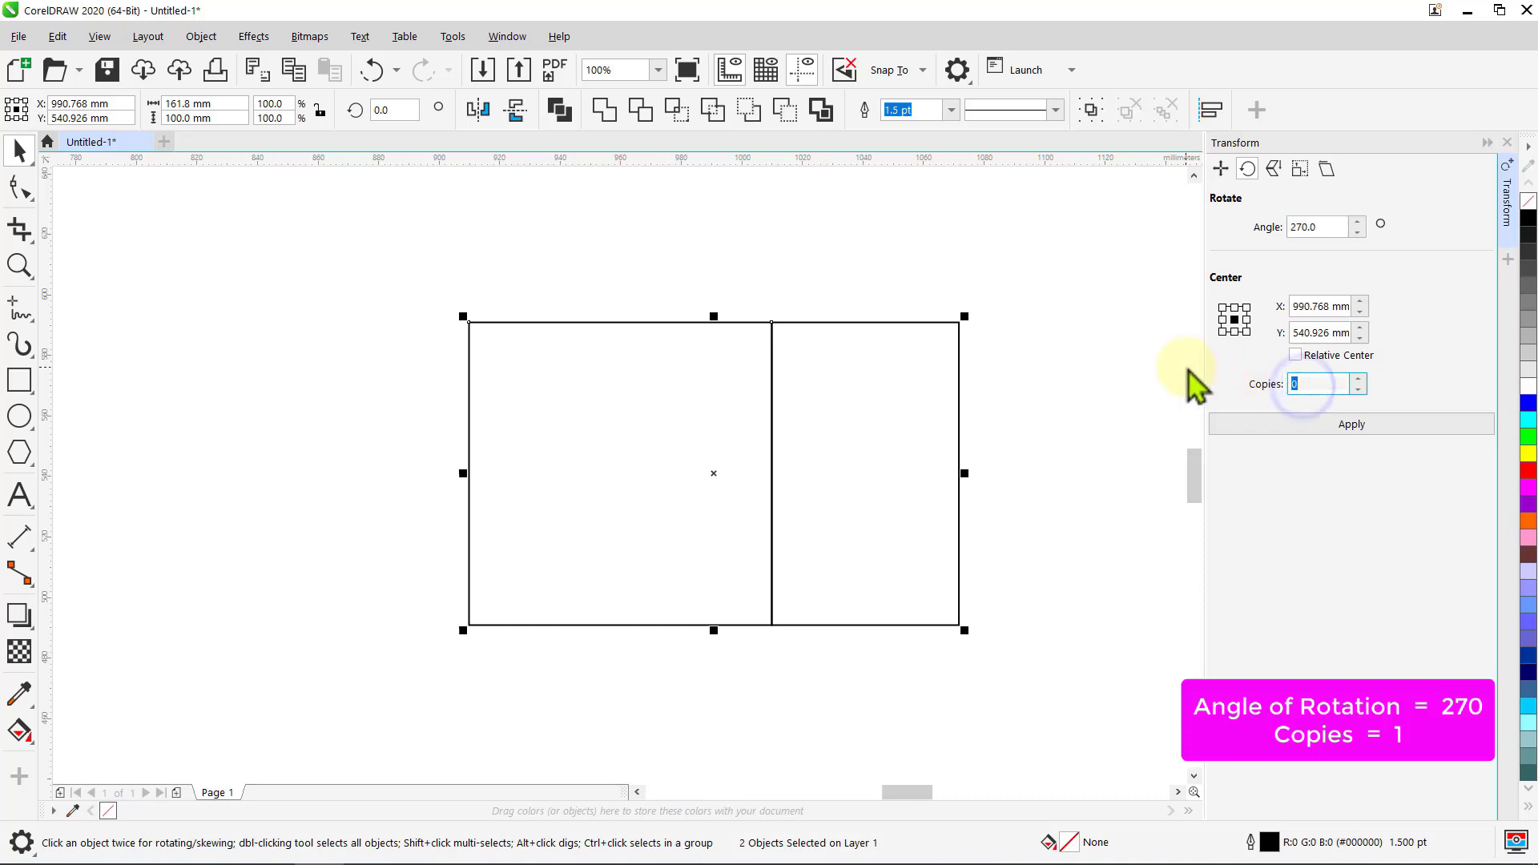
click(1352, 427)
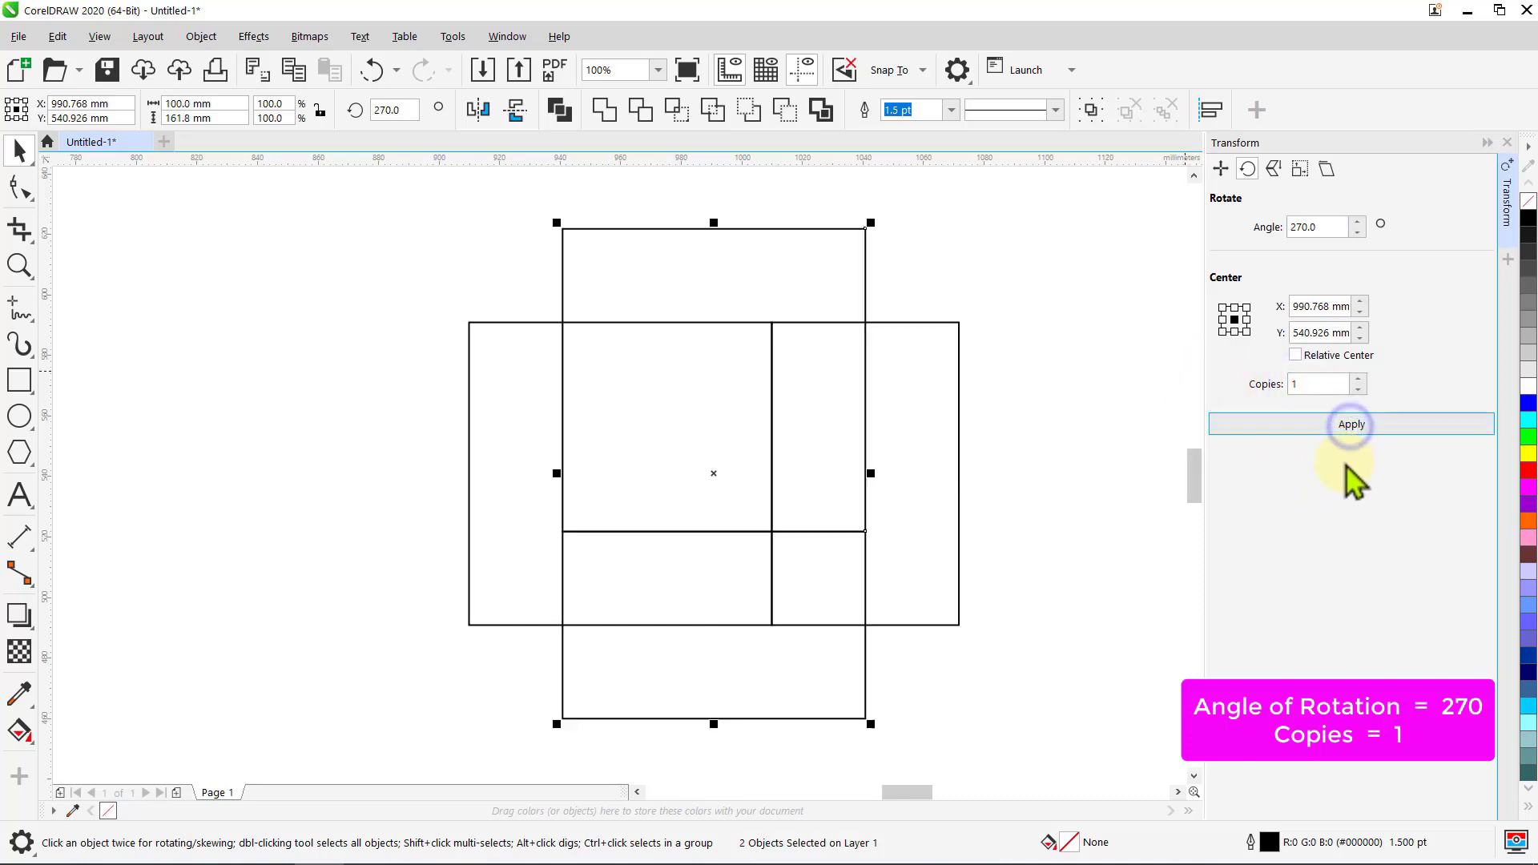
Step: Scale the rotated copy down proportionally and fit it exactly inside the 61.8 mm wide rectangle
drag(557, 724, 661, 584)
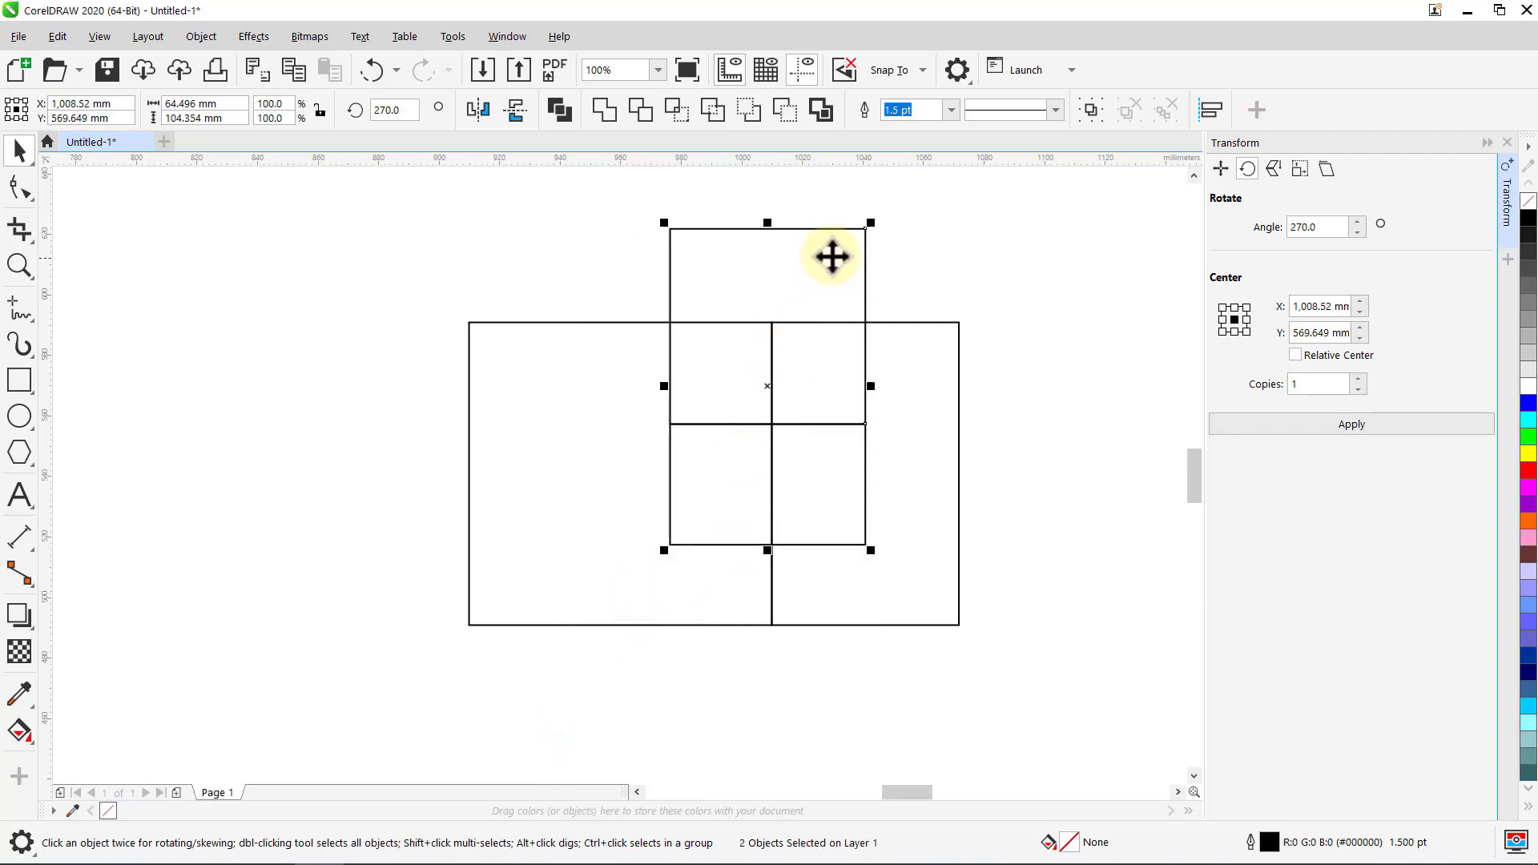
drag(864, 230, 968, 333)
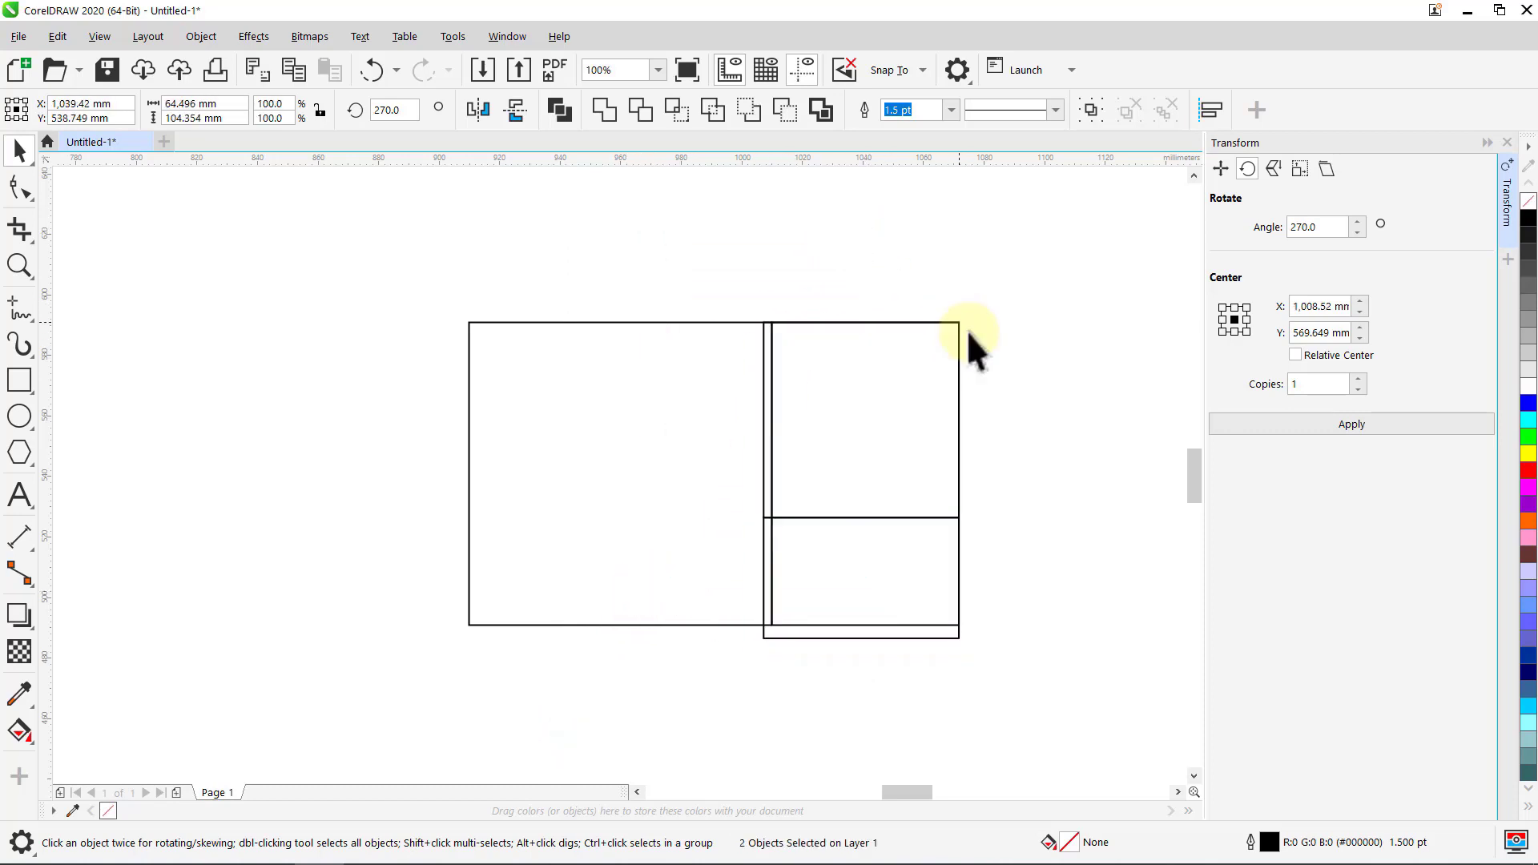
drag(759, 647, 766, 632)
key(F4)
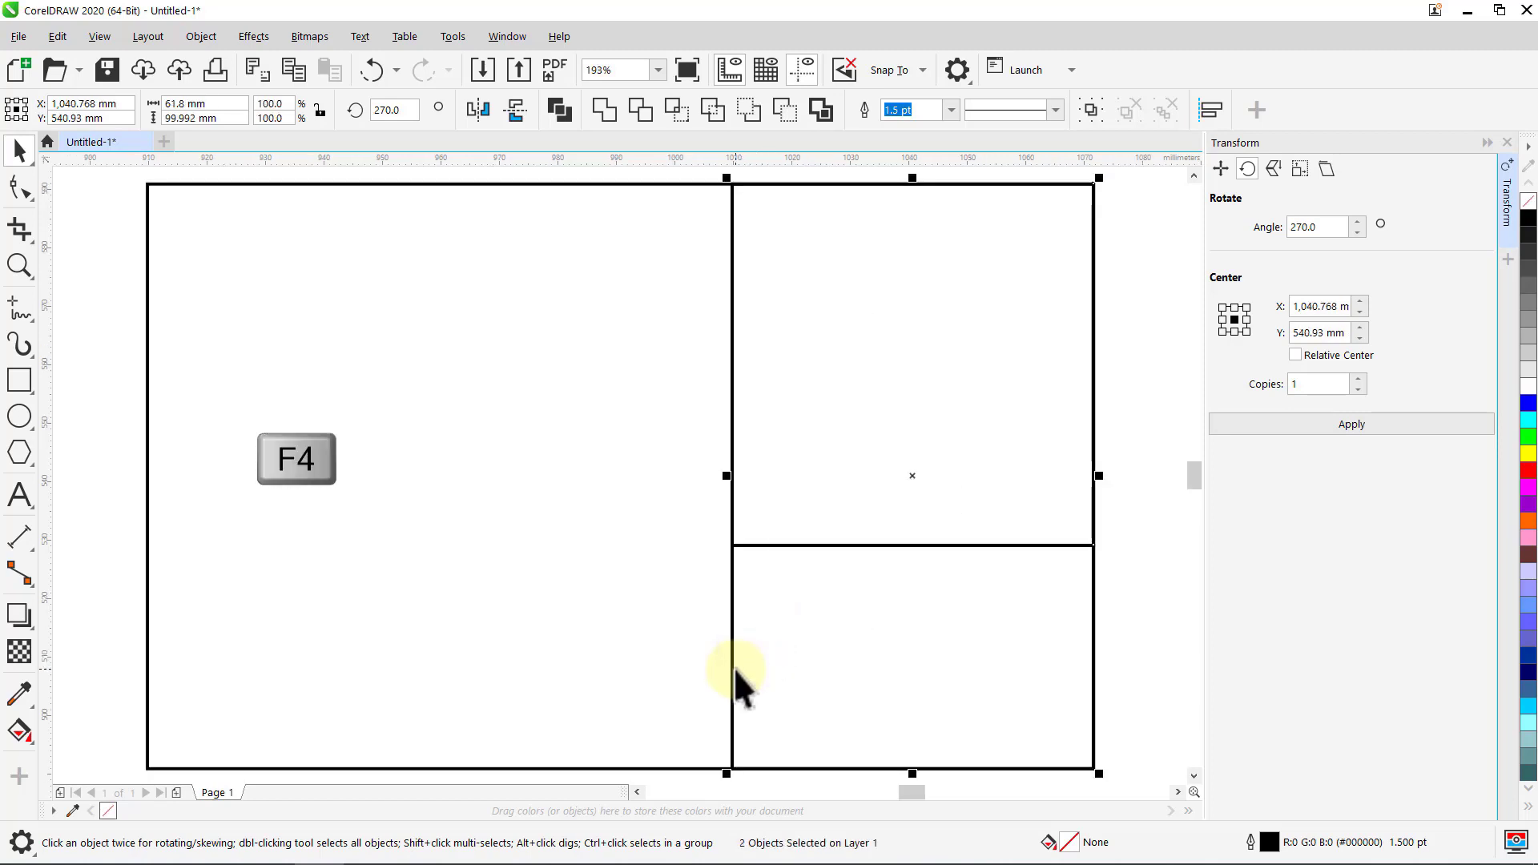
Step: Make a 270° rotated copy of the fitted pair and scale it to fill the rectangle below the smaller square
click(1373, 425)
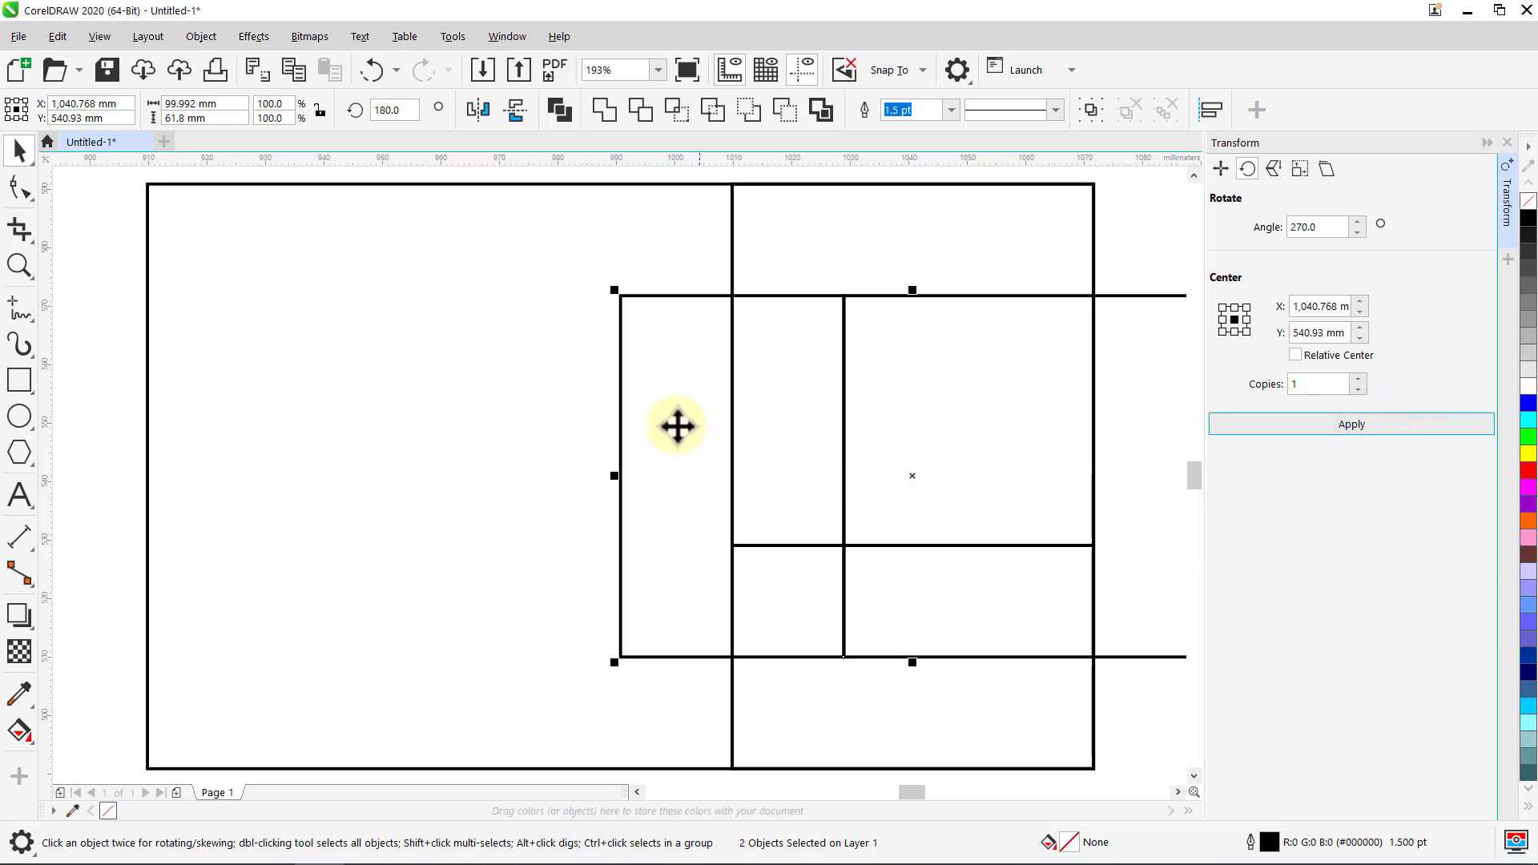
drag(613, 290, 815, 504)
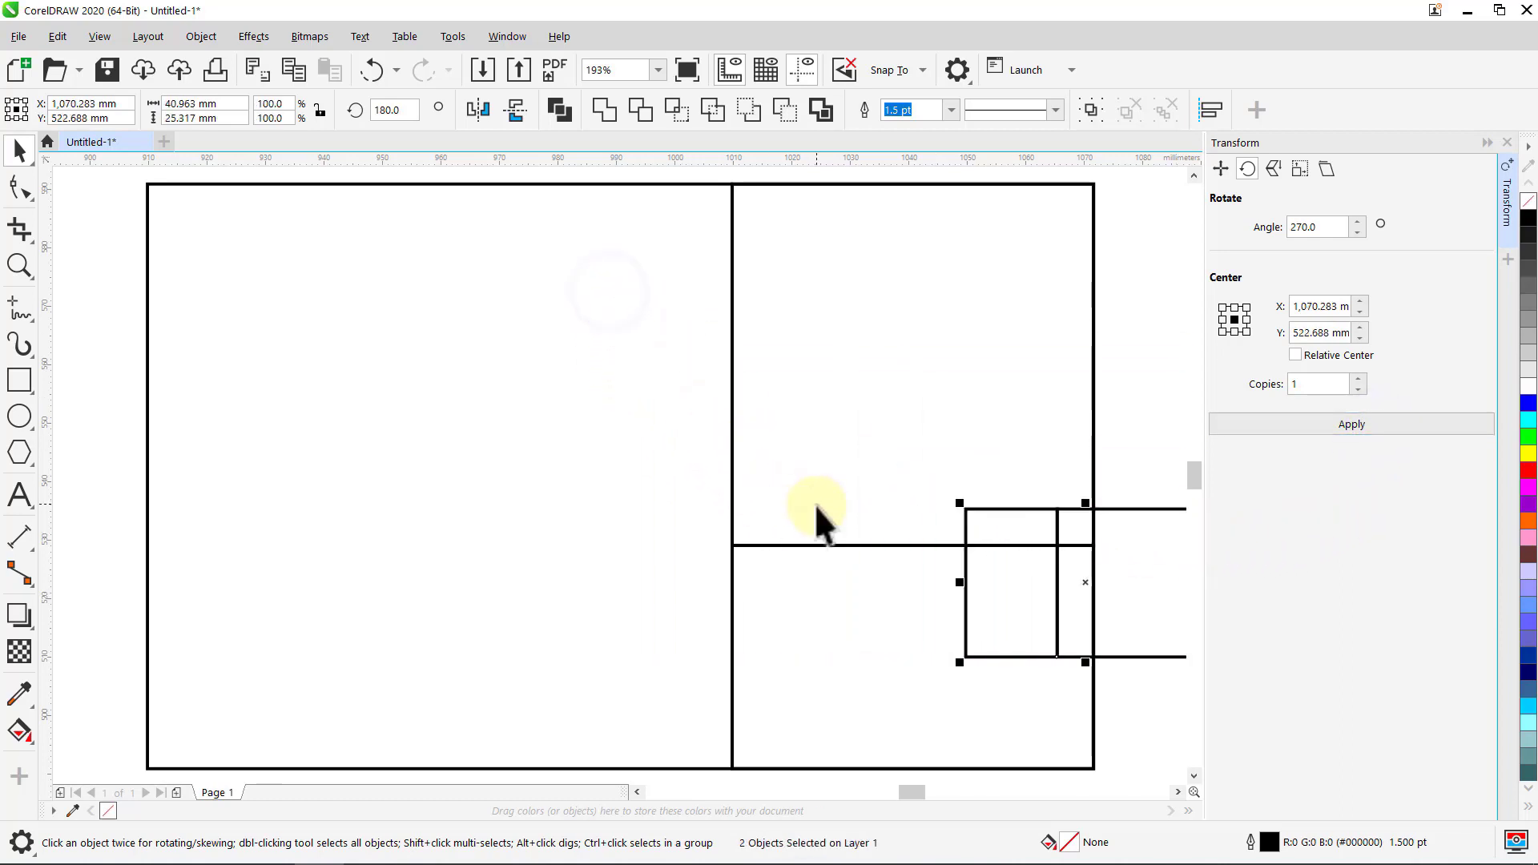
drag(1026, 511, 464, 449)
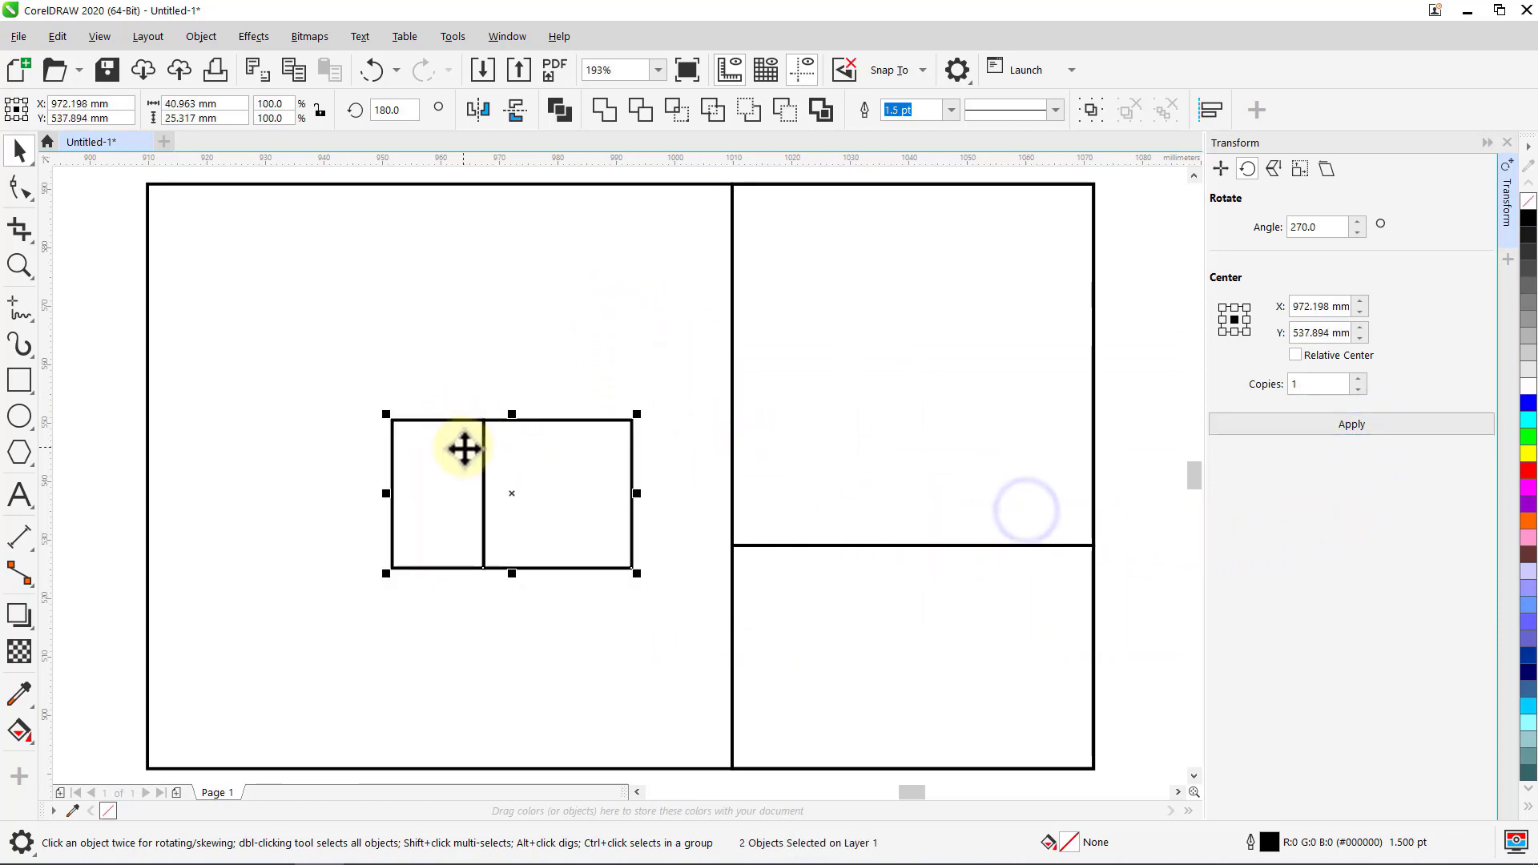
drag(646, 593, 1100, 778)
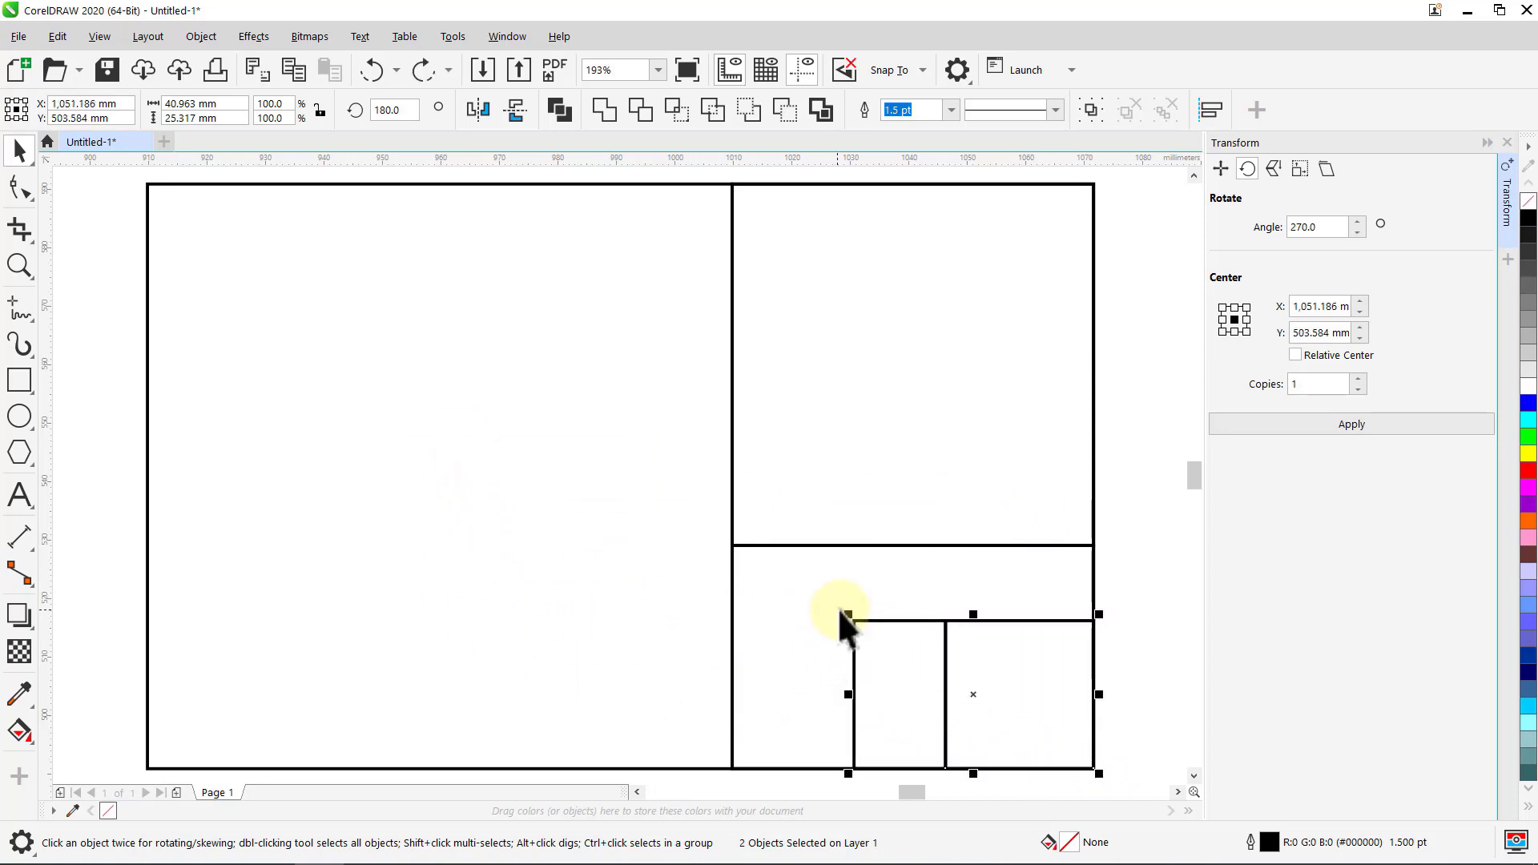
drag(841, 612, 695, 540)
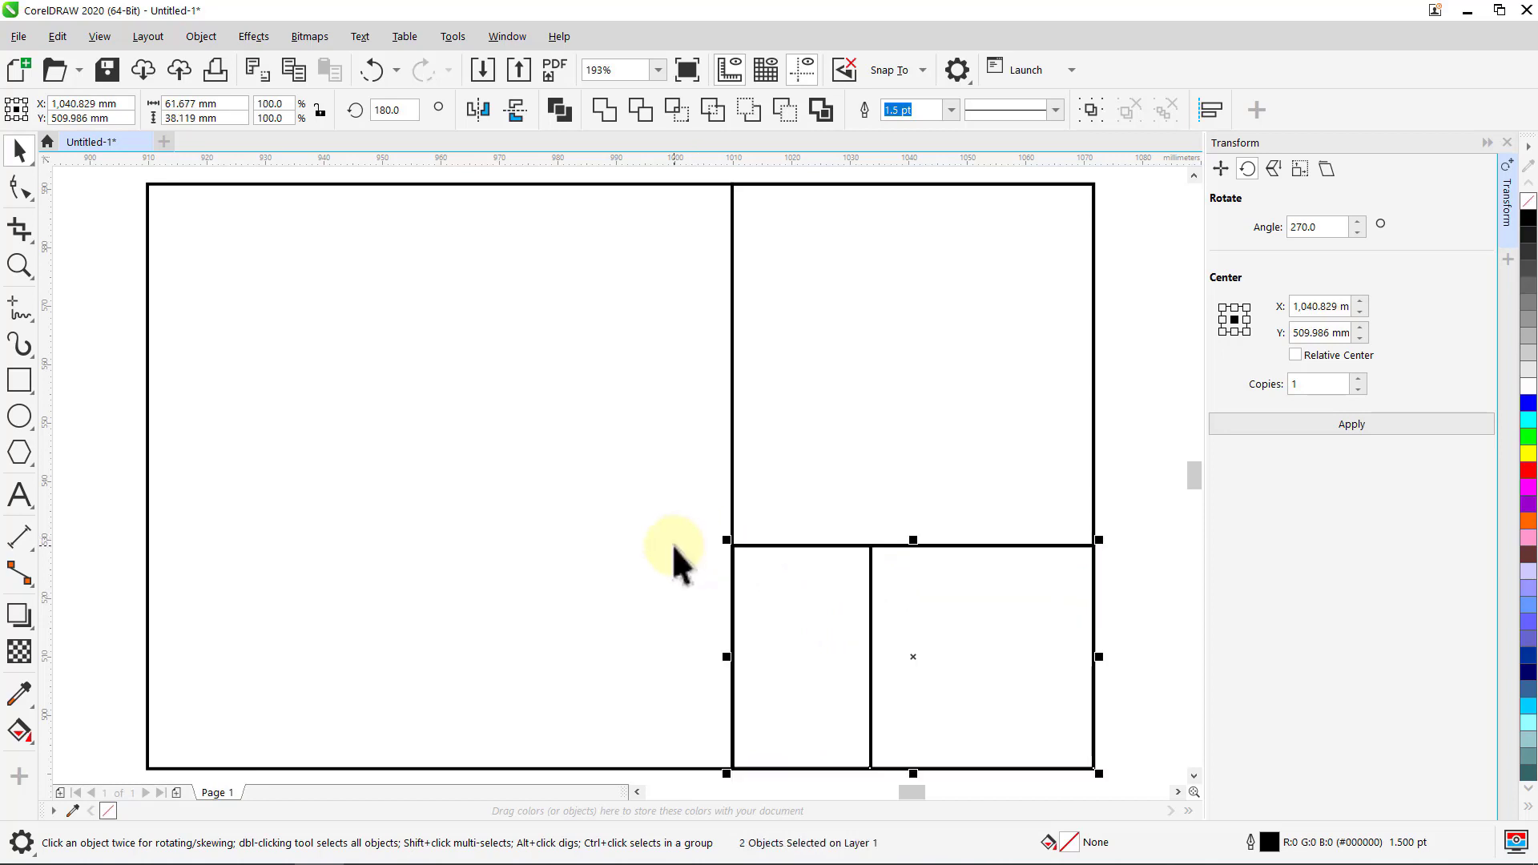
Step: Make a 270° rotated copy of the selected pair and scale it to fill the upright rectangle at the large square's lower right corner
click(1318, 428)
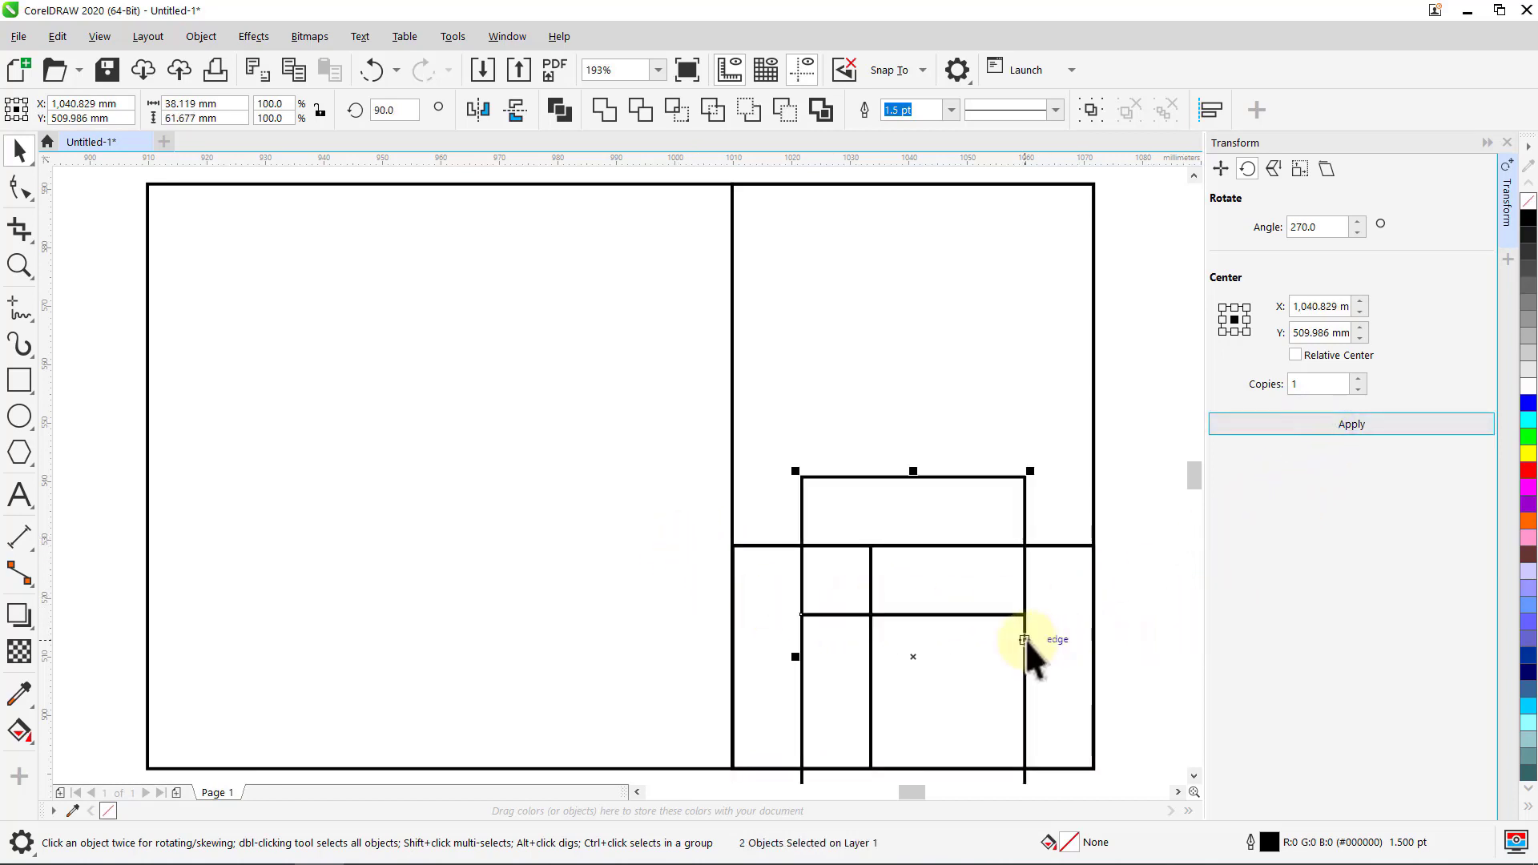
drag(1026, 639, 984, 505)
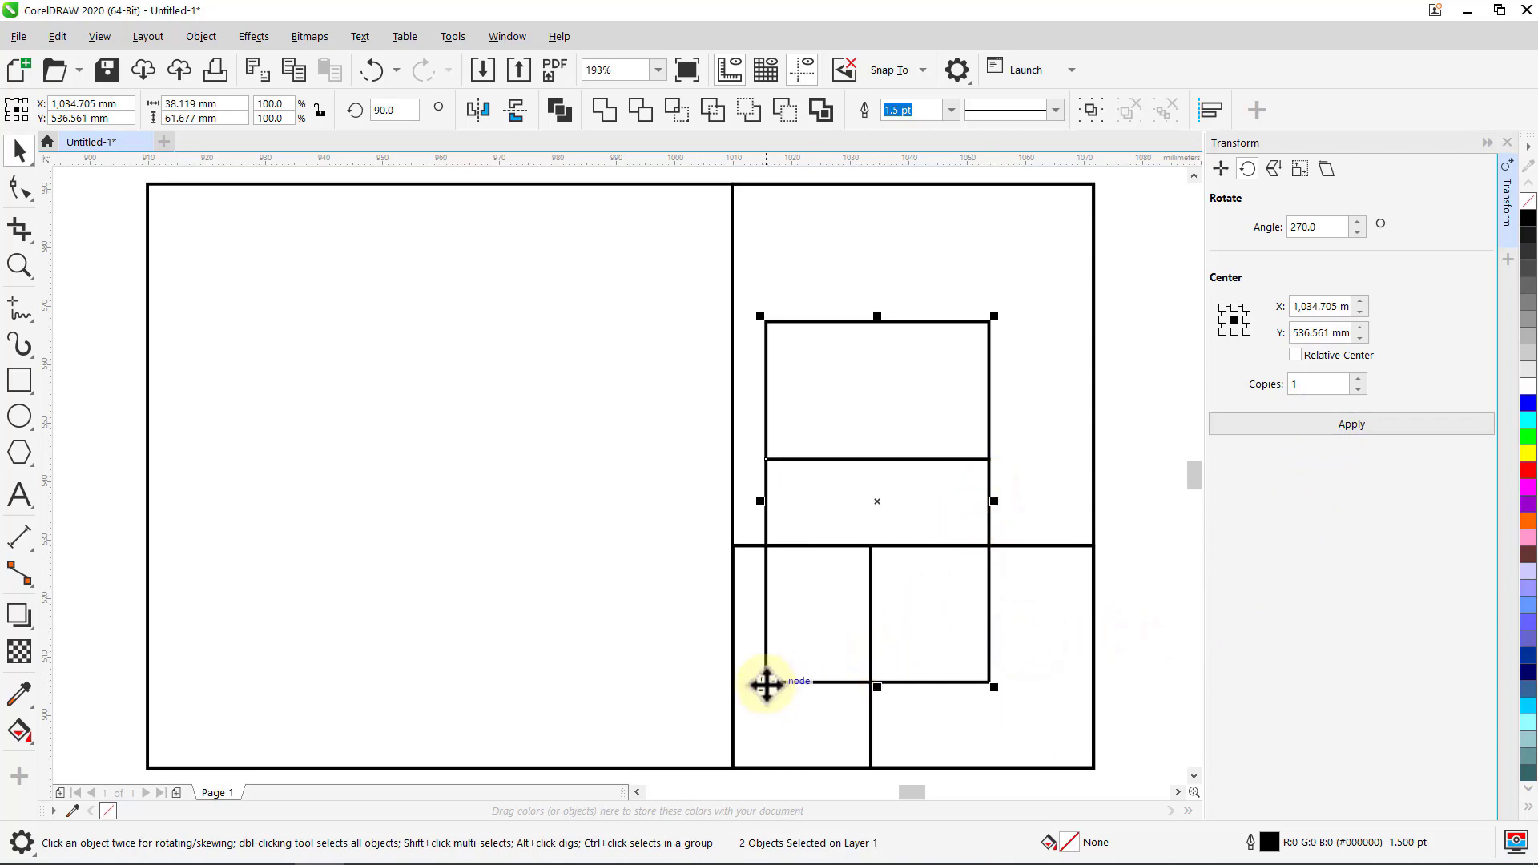
drag(766, 684, 731, 768)
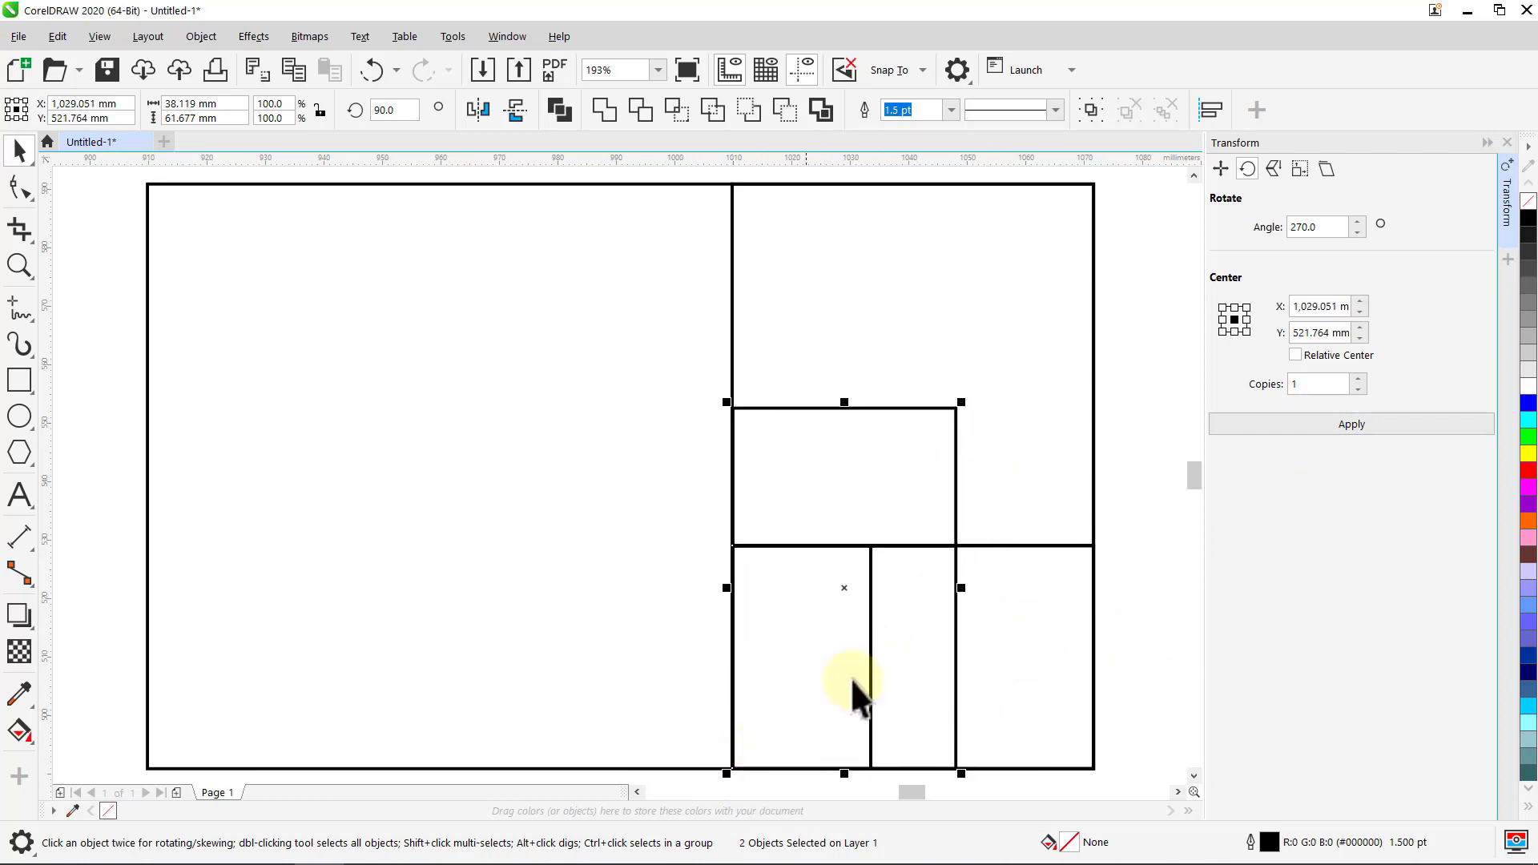
drag(962, 402, 882, 535)
Step: Make a 270° rotated copy of the newest pair and scale it to fill the flat rectangle above its square
click(1381, 433)
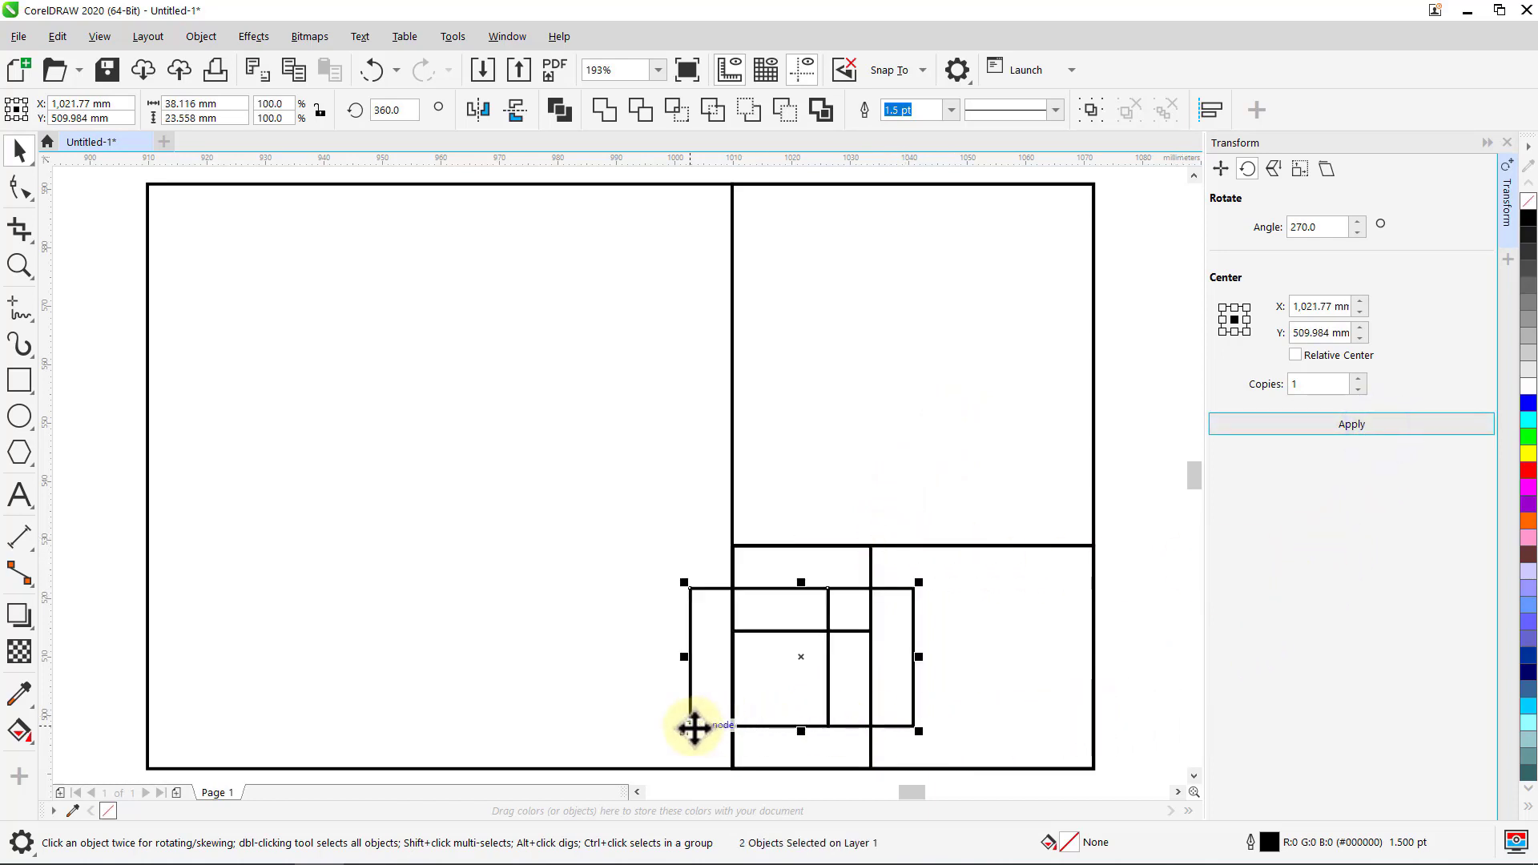
drag(689, 726, 729, 632)
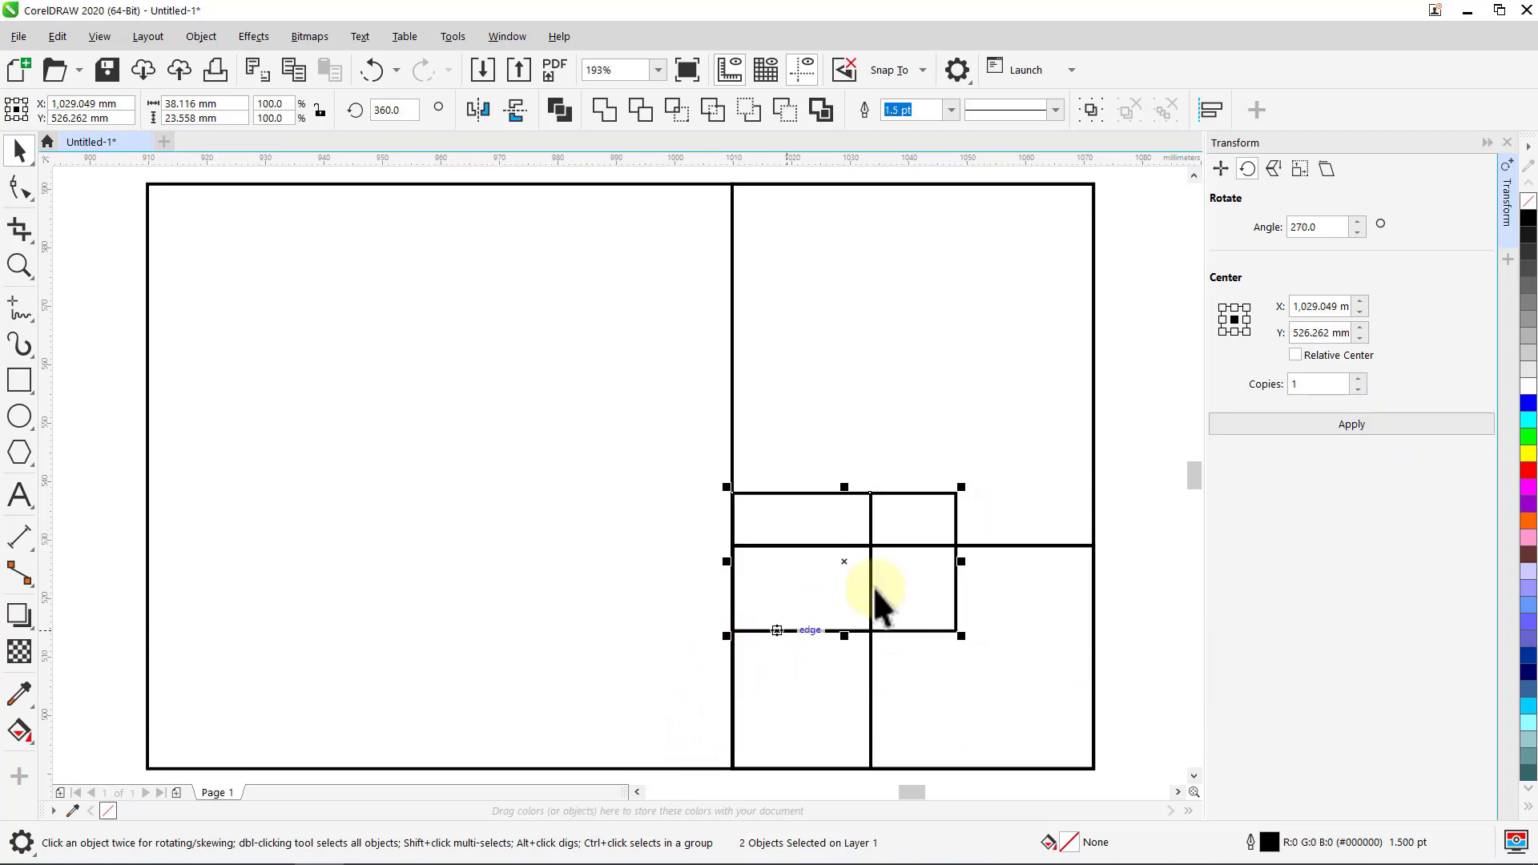
drag(961, 488, 894, 551)
Step: Add another 270° rotated copy of the pair, snapped and scaled into the upright rectangle to the right of its square
click(1364, 431)
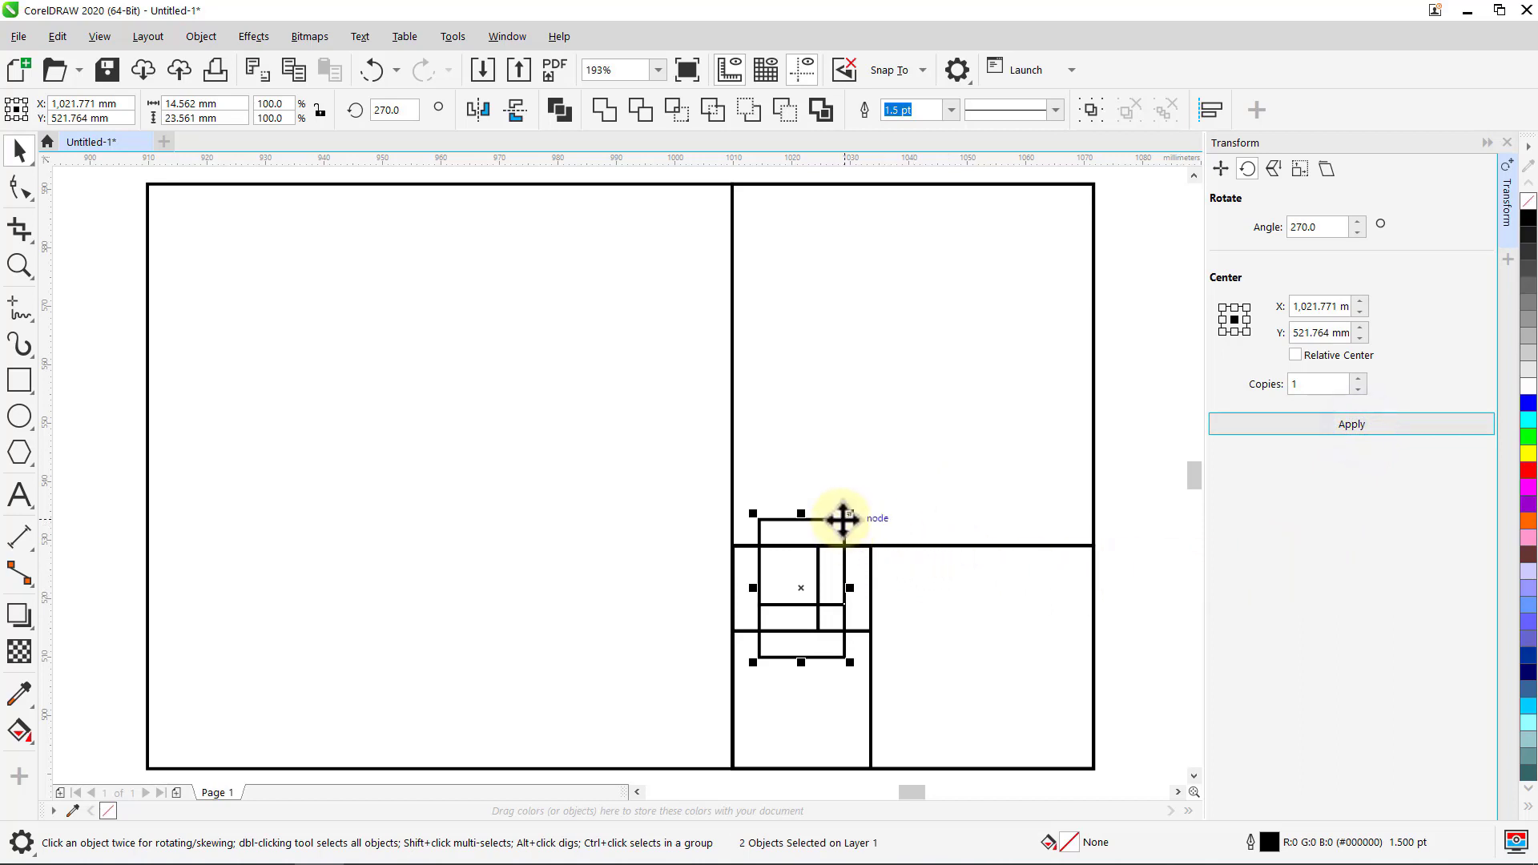
drag(843, 520, 879, 551)
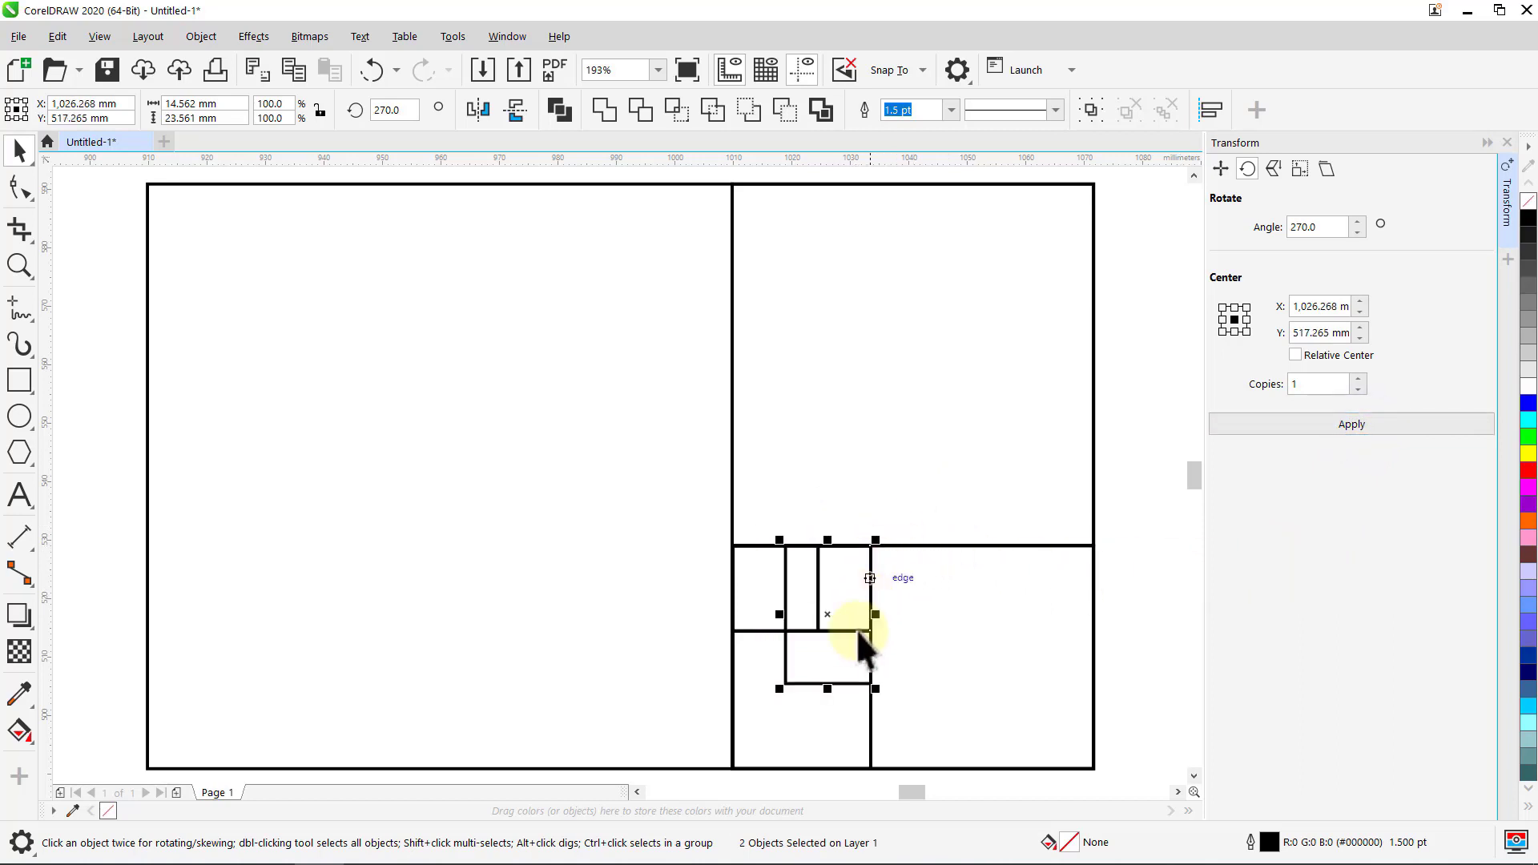
drag(786, 695, 816, 642)
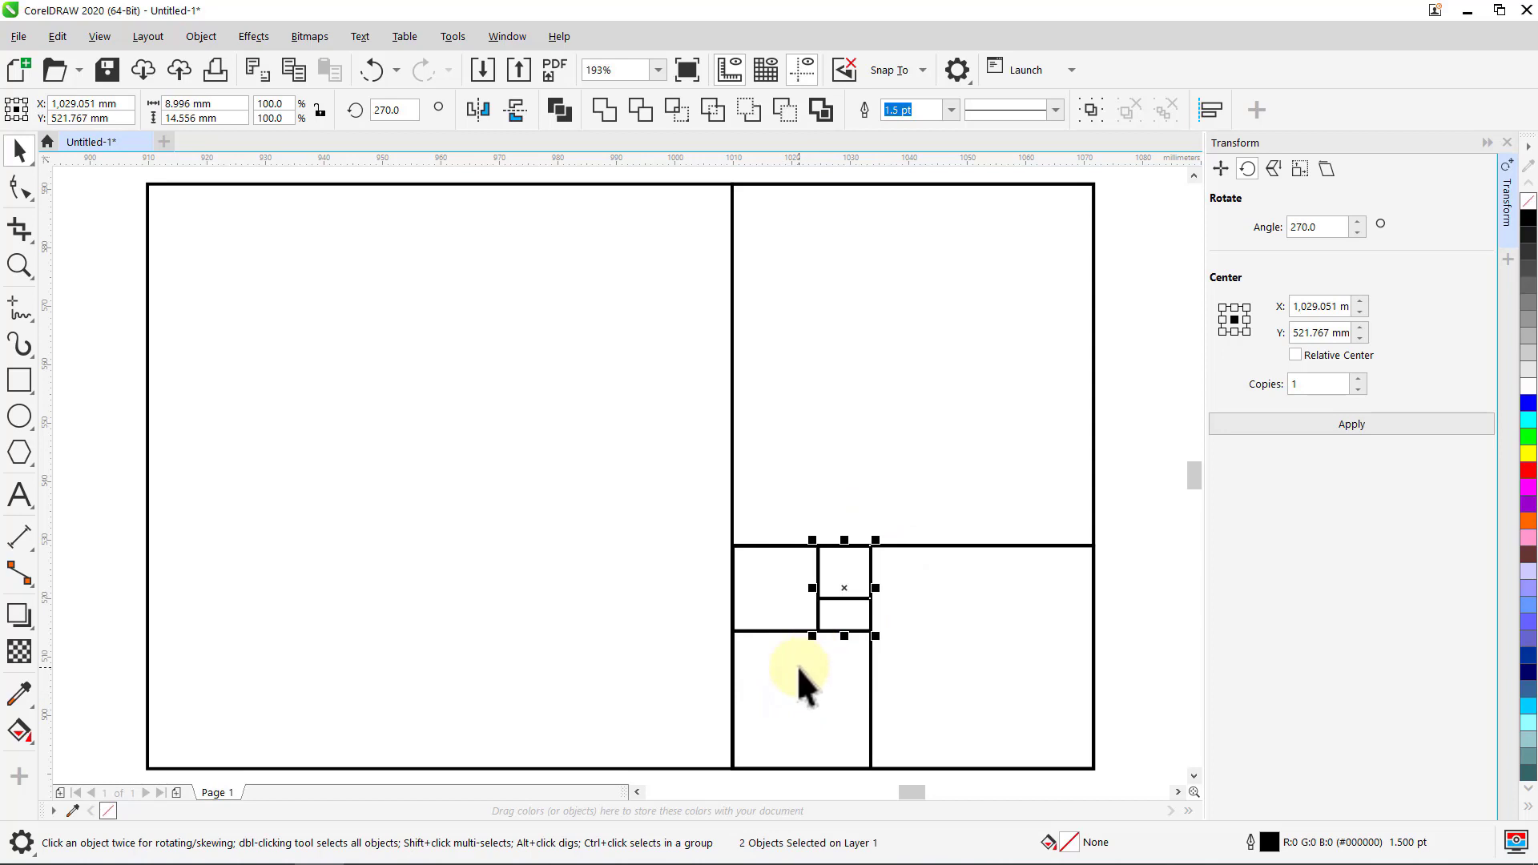
Step: Fill the last small rectangle below the smallest square with a 270° rotated, scaled-down copy of the pair
click(1368, 427)
drag(886, 623, 869, 638)
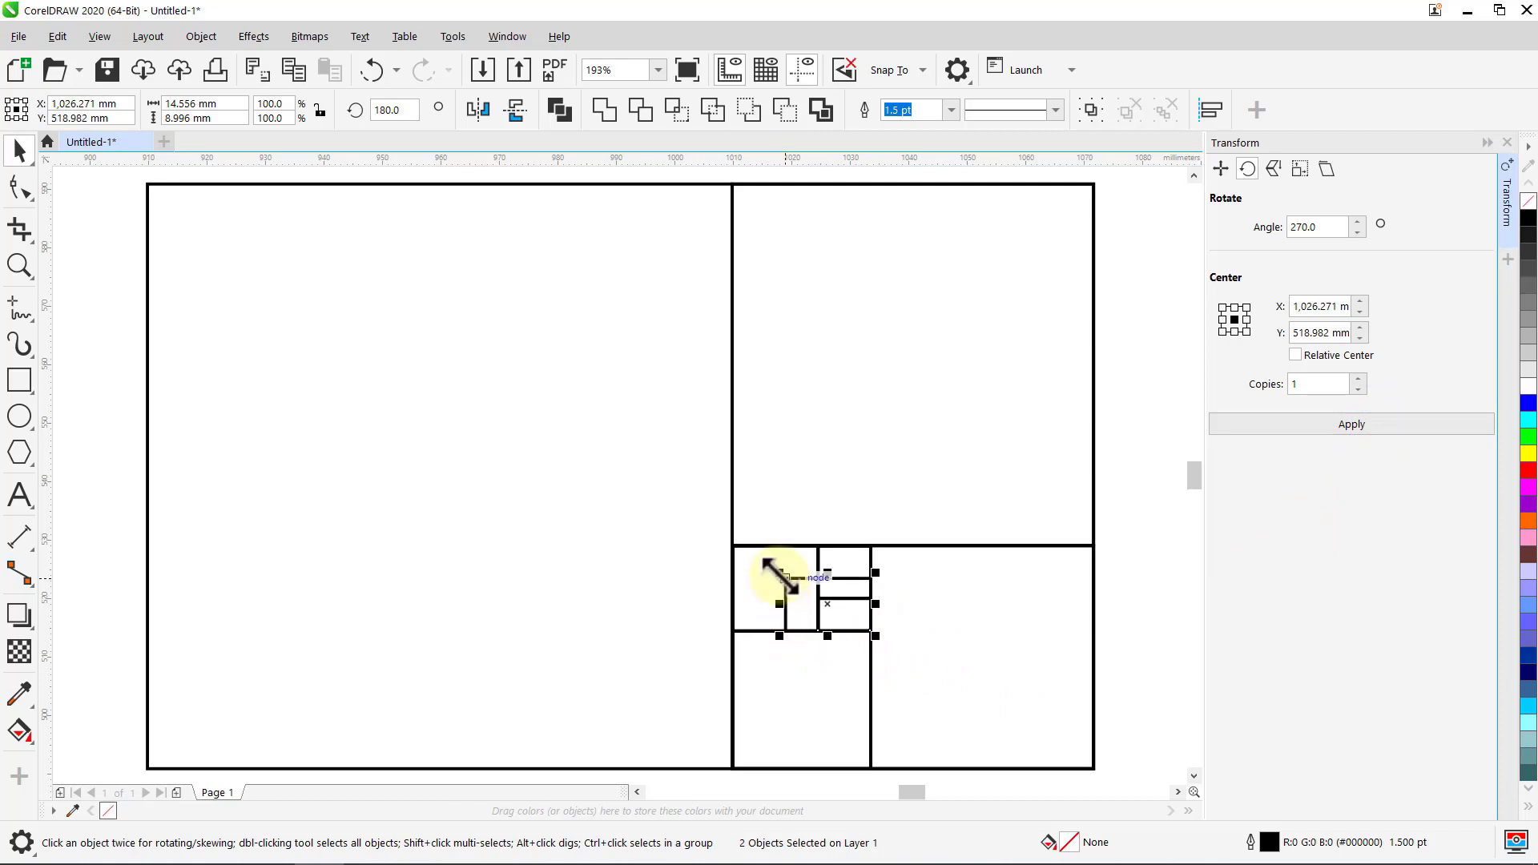
drag(780, 575, 812, 592)
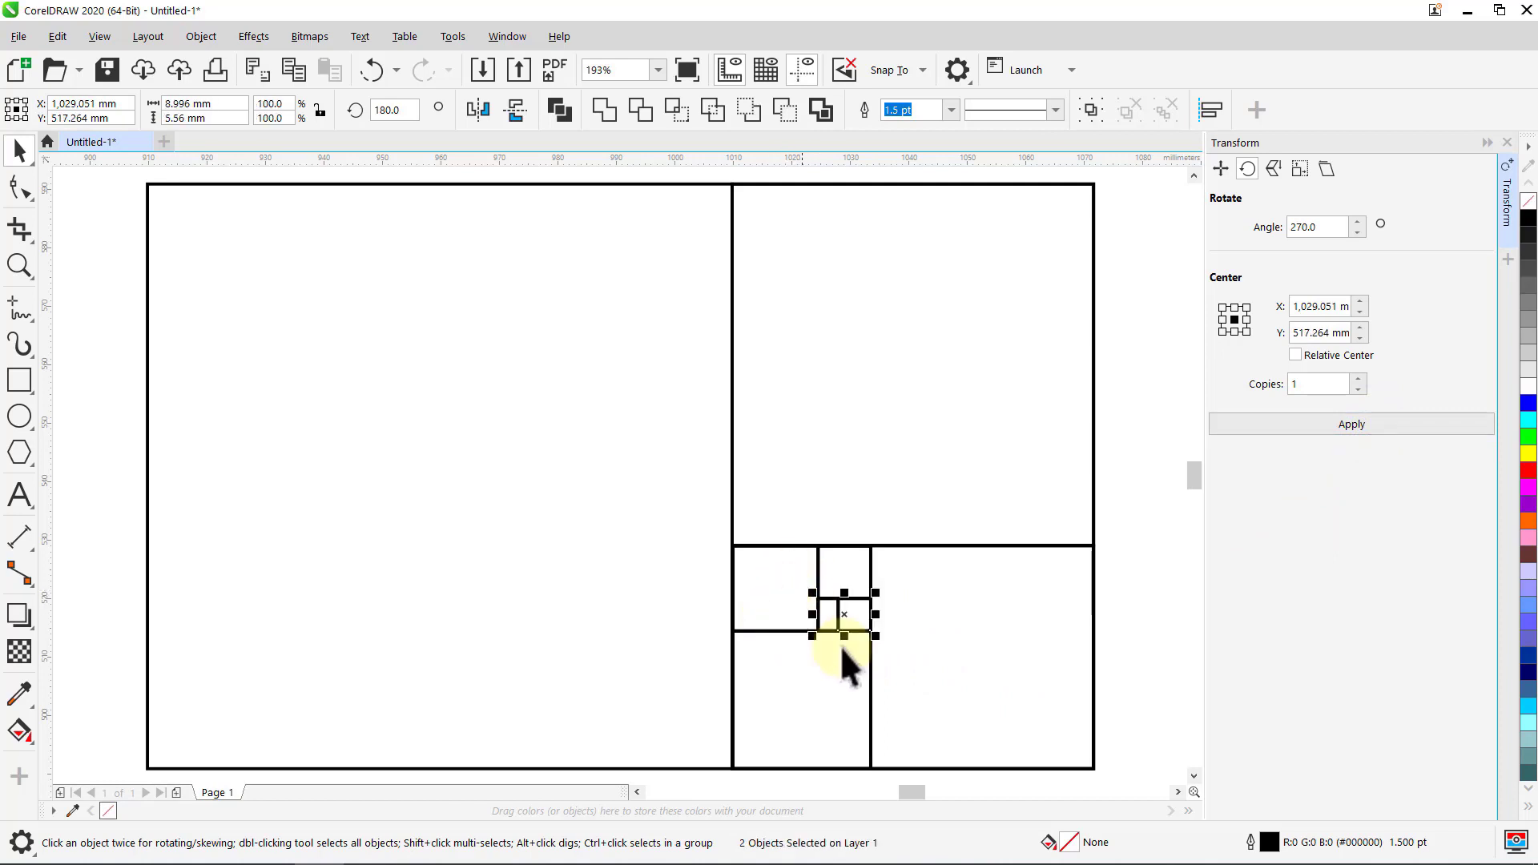
click(1156, 608)
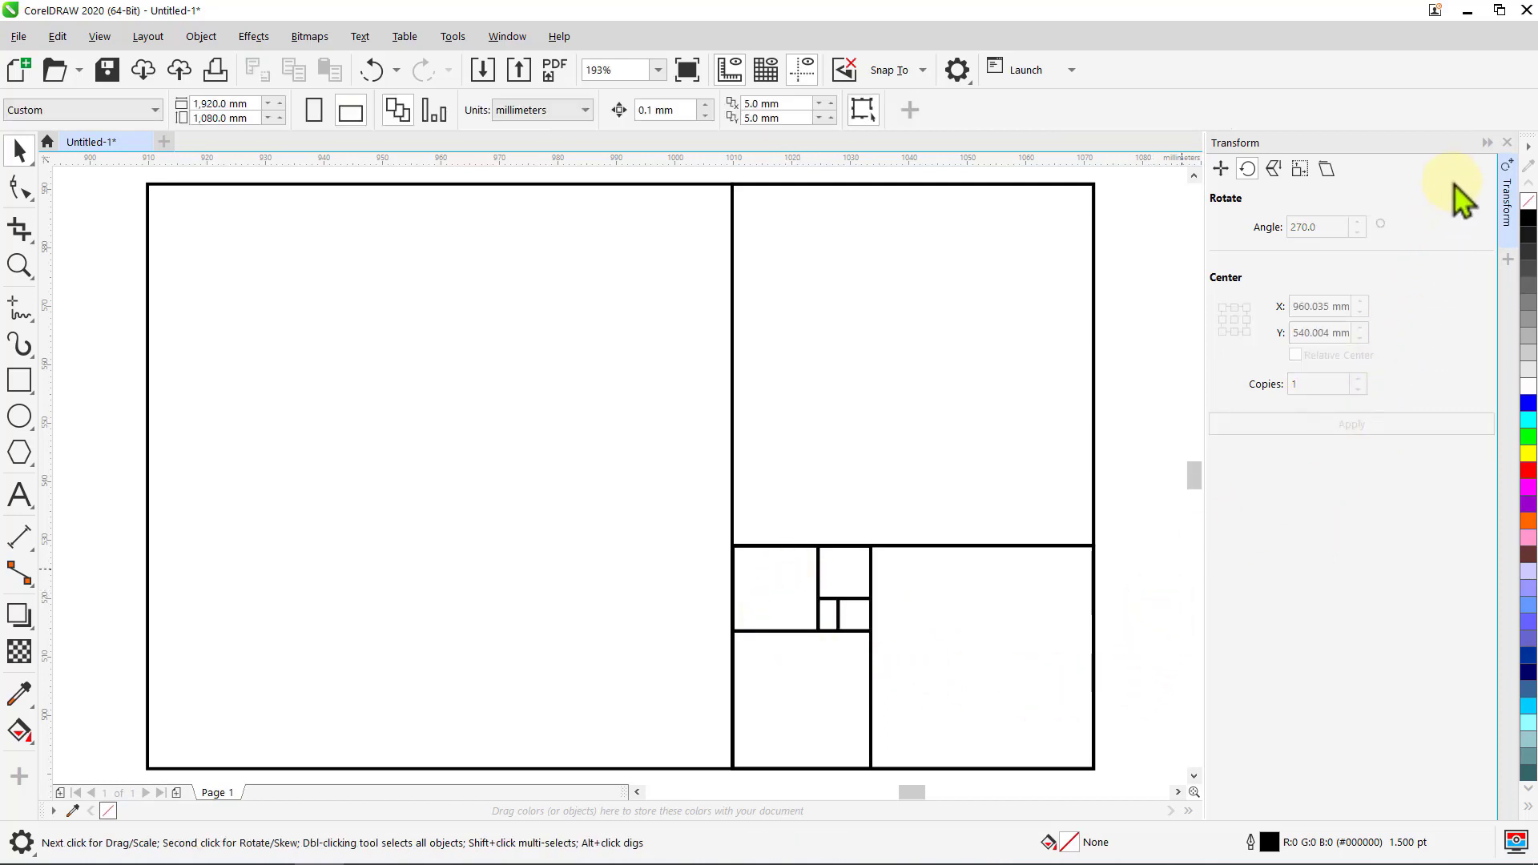
Step: Close the Transform docker, group all the grid rectangles and give the group a Sky Blue outline
click(1507, 144)
key(ctrl+a)
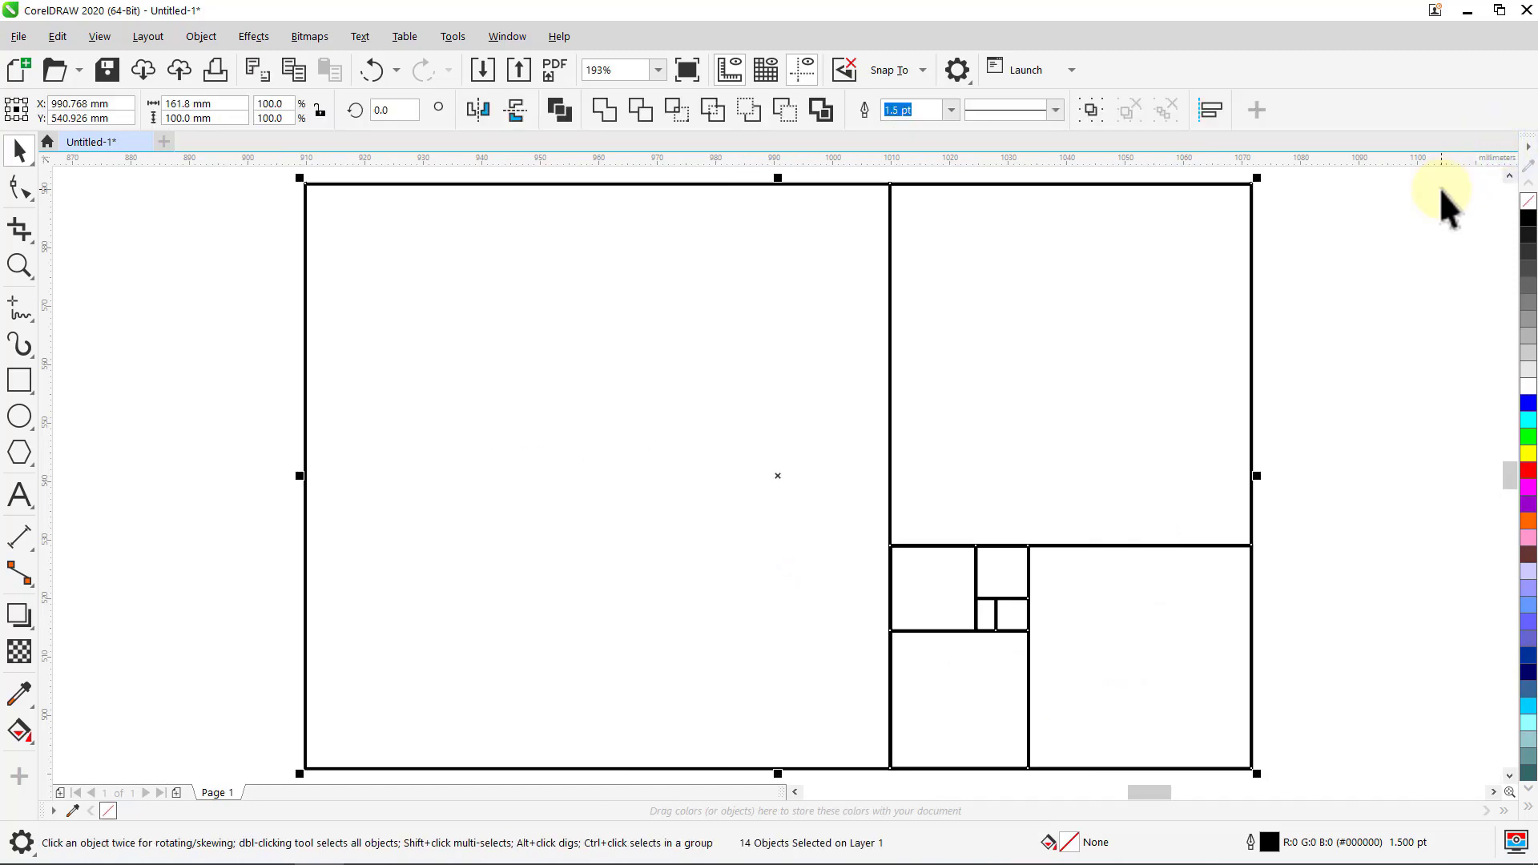
key(ctrl+g)
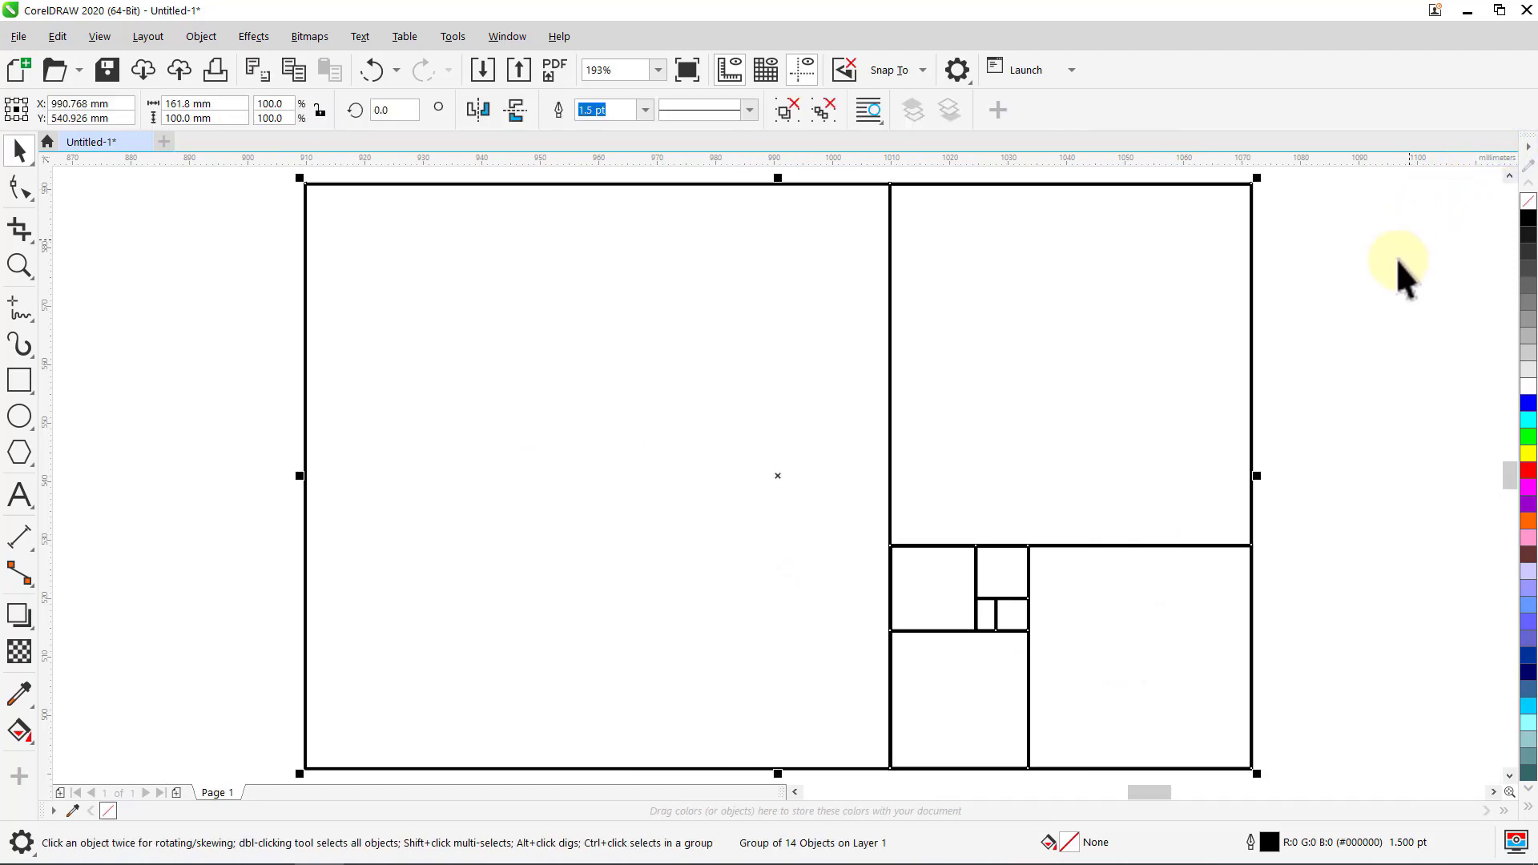
right_click(1528, 706)
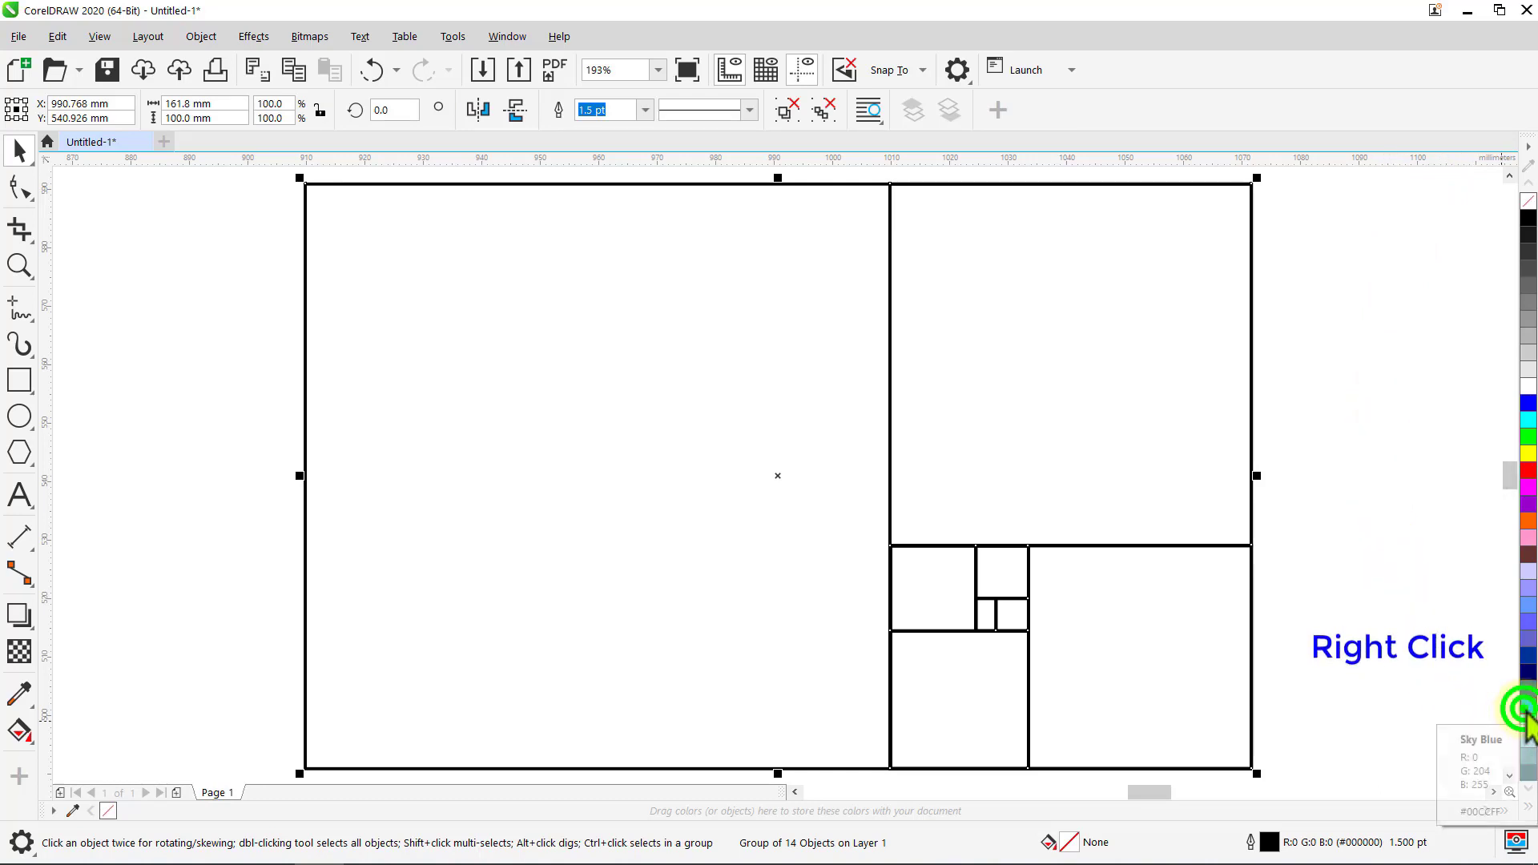
click(1429, 507)
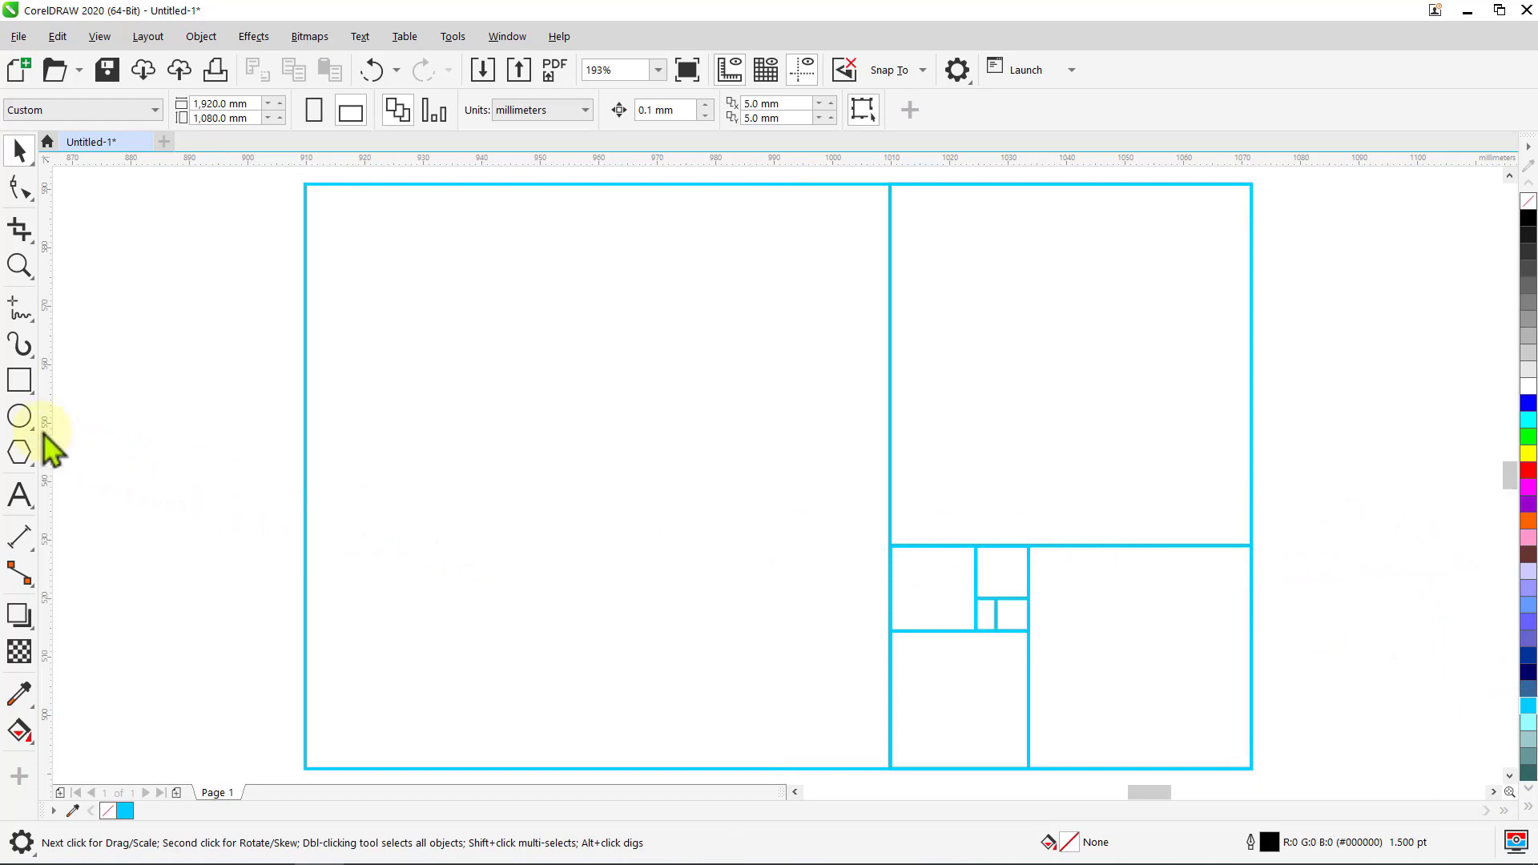
Step: Set the document's default Graphic outline to 2.0 pt wide and red for the Ellipse tool
click(19, 416)
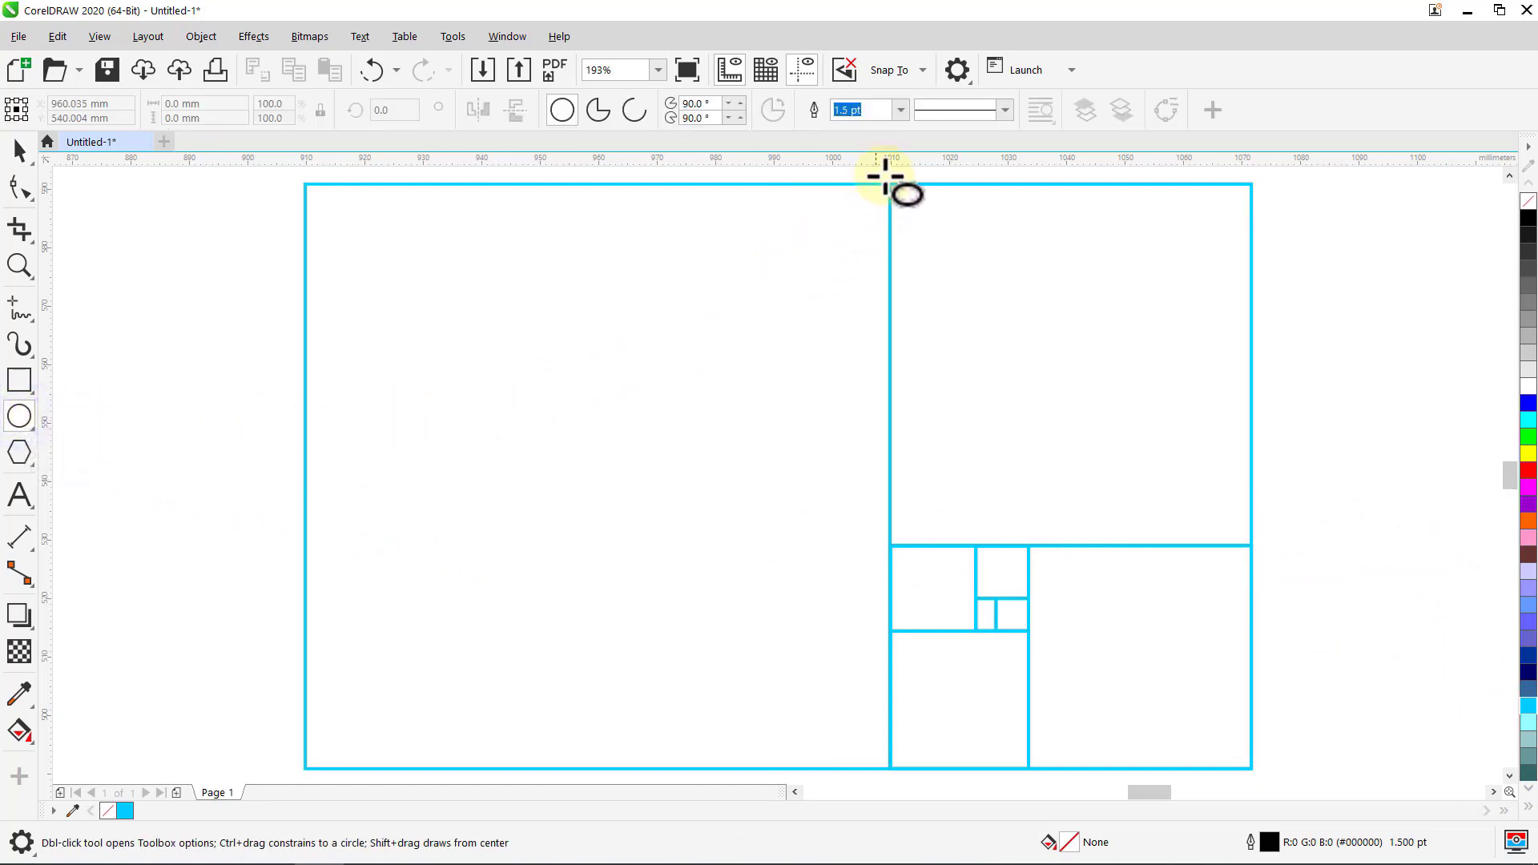
click(903, 109)
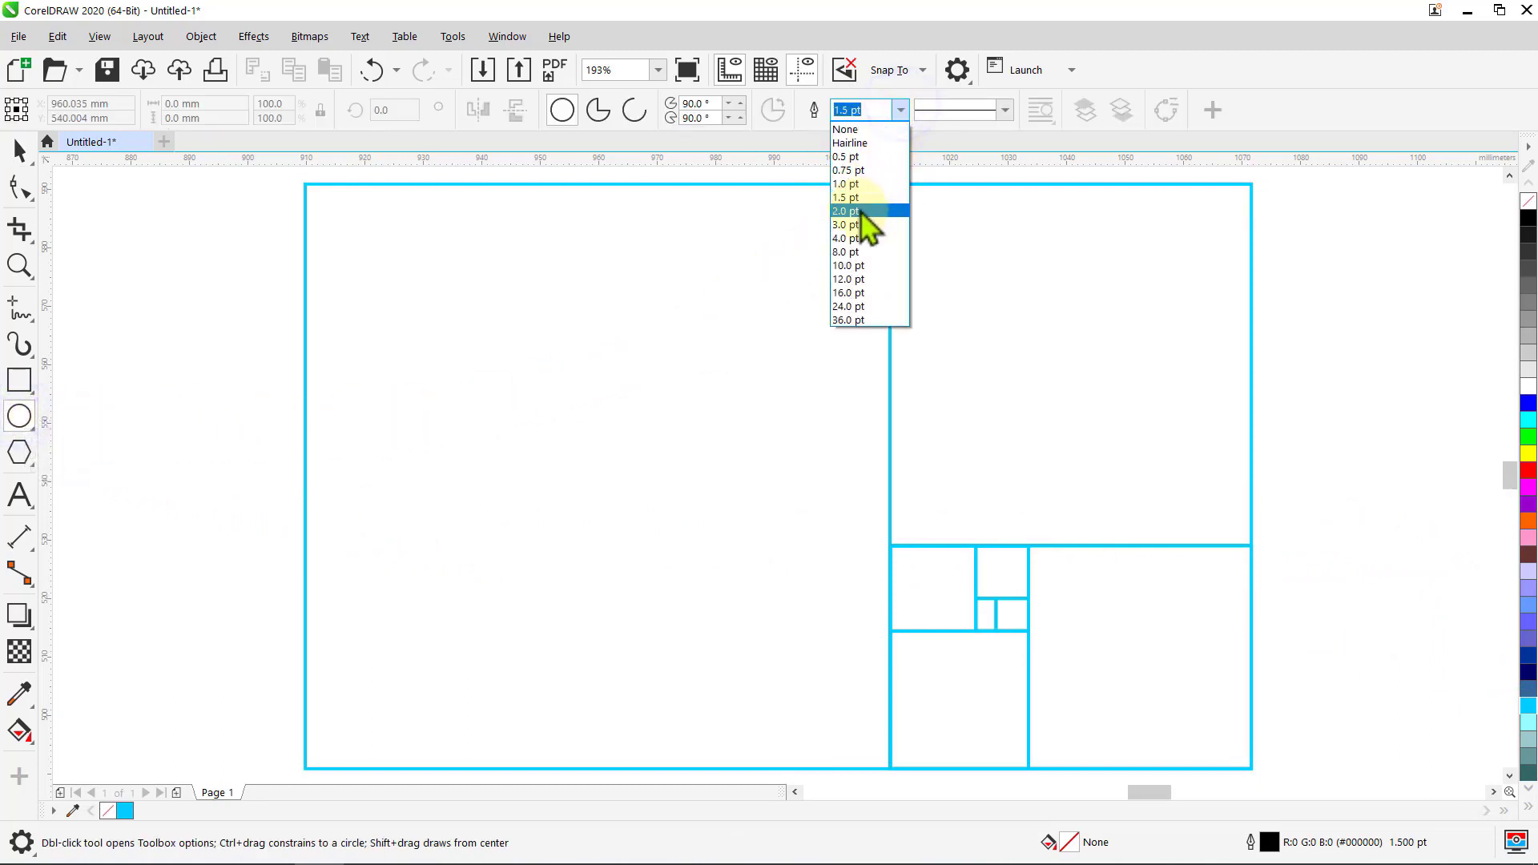
click(859, 210)
click(781, 549)
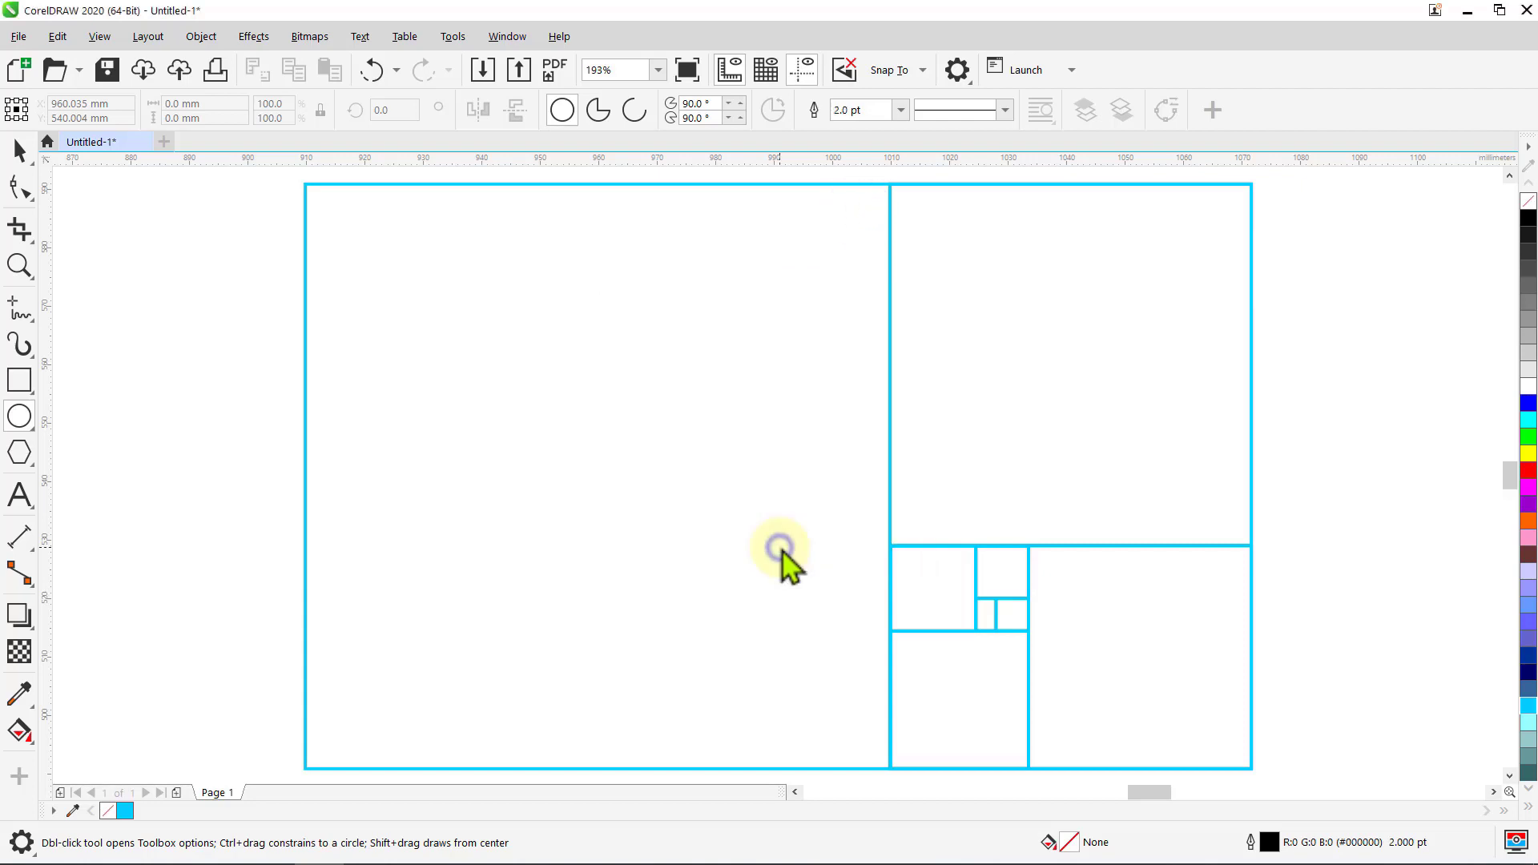
right_click(1528, 473)
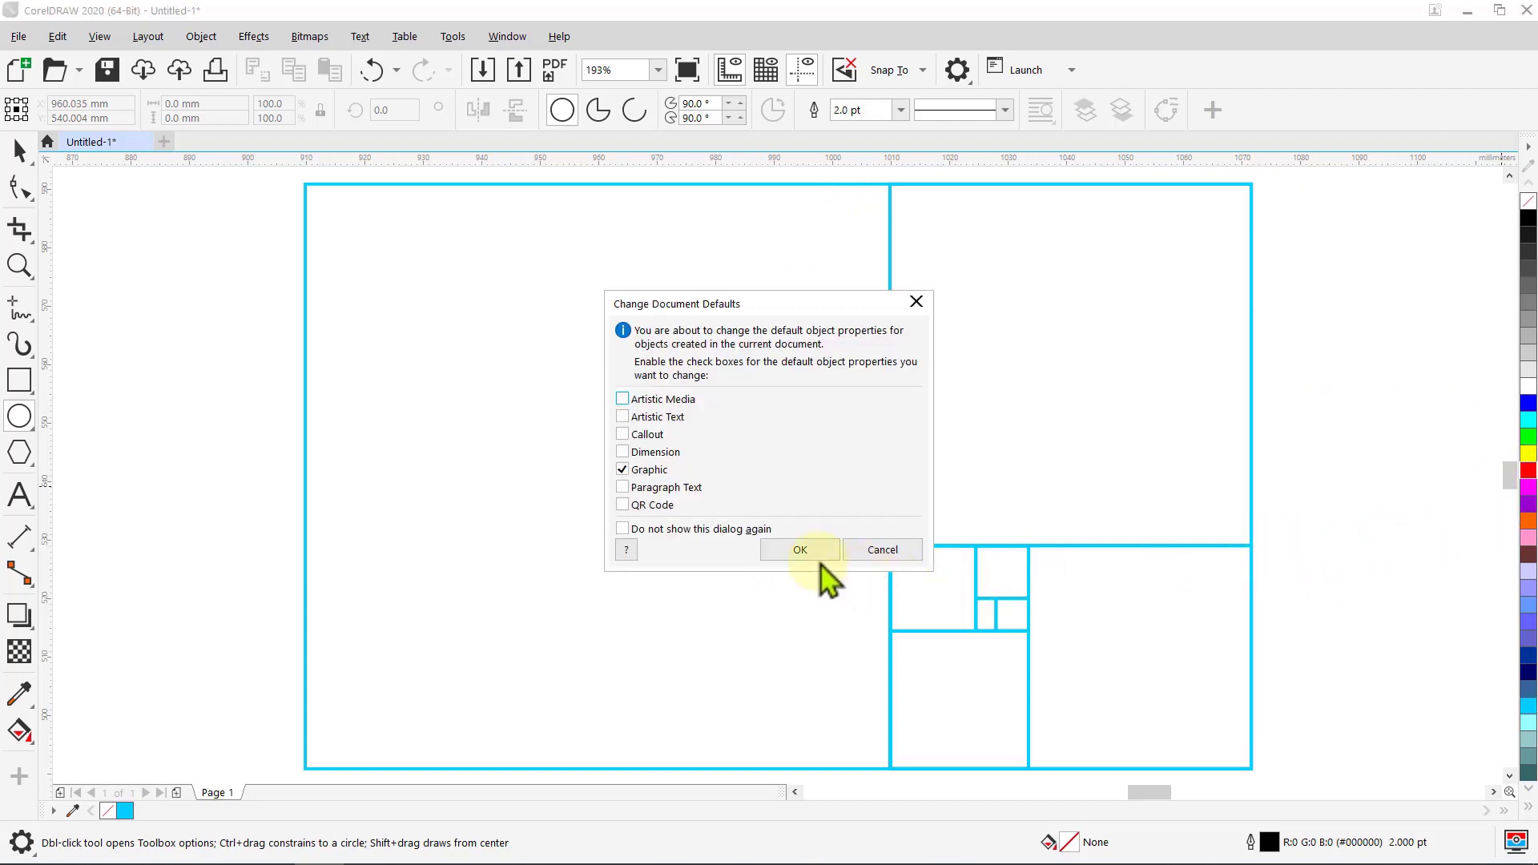
click(801, 550)
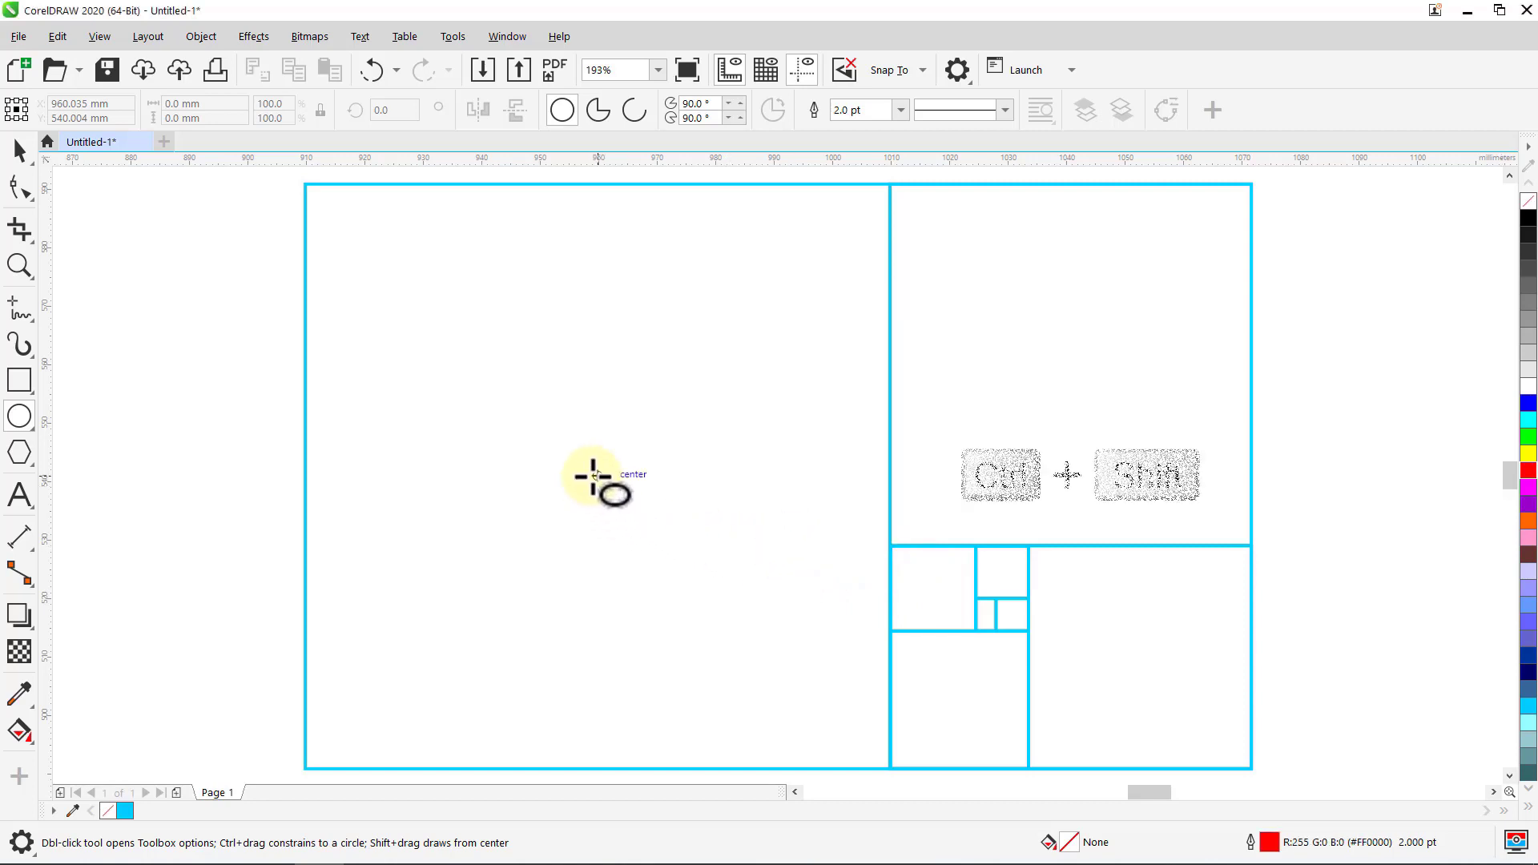
Step: Draw circles from the centers of the three largest grid squares, each touching its square's edges
drag(595, 476, 309, 475)
key(Escape)
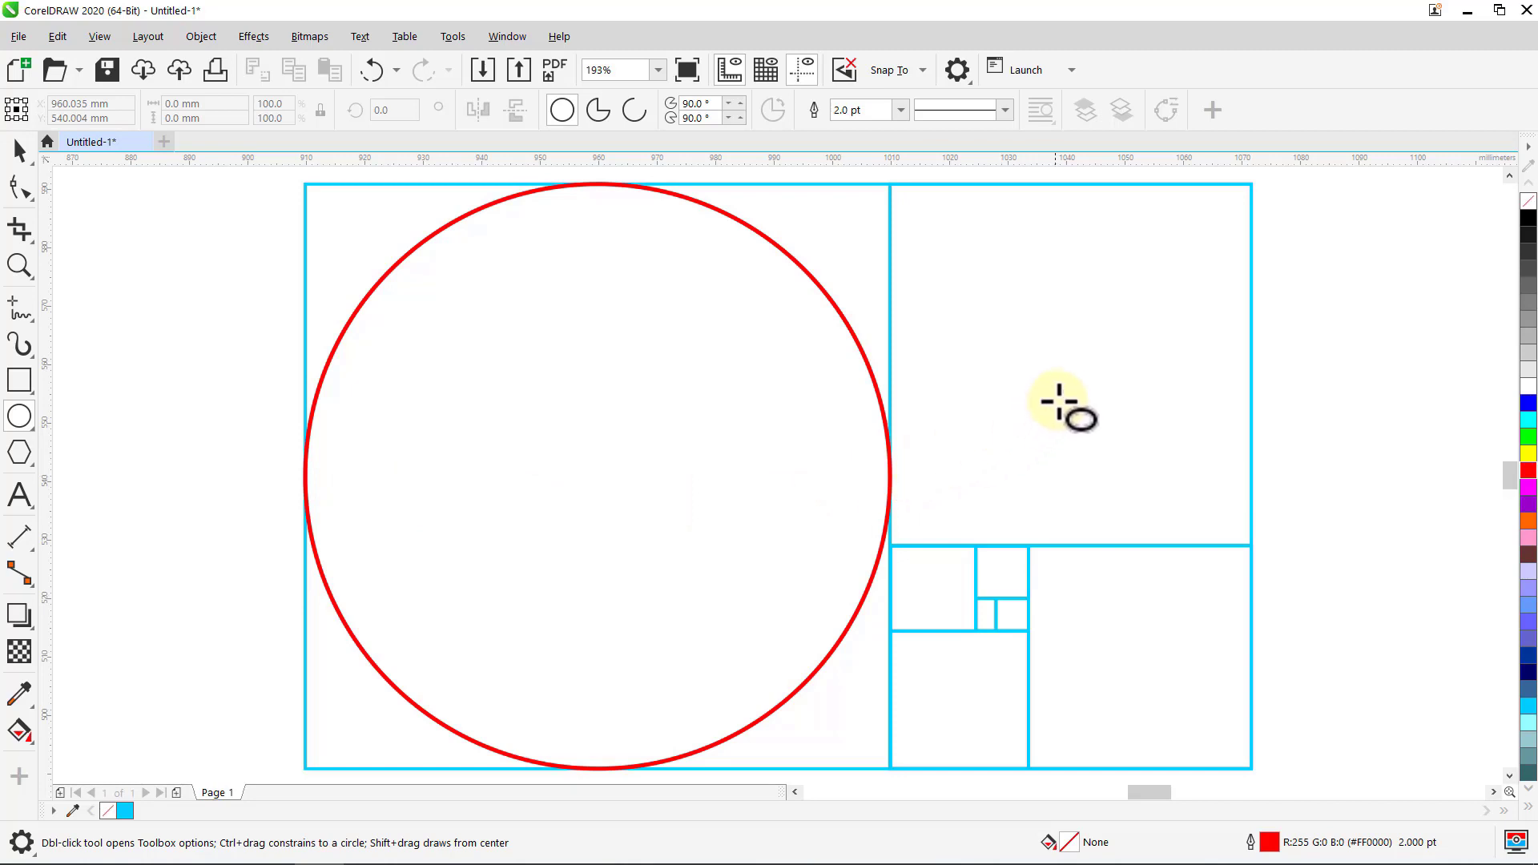
drag(1072, 365, 1252, 367)
key(Escape)
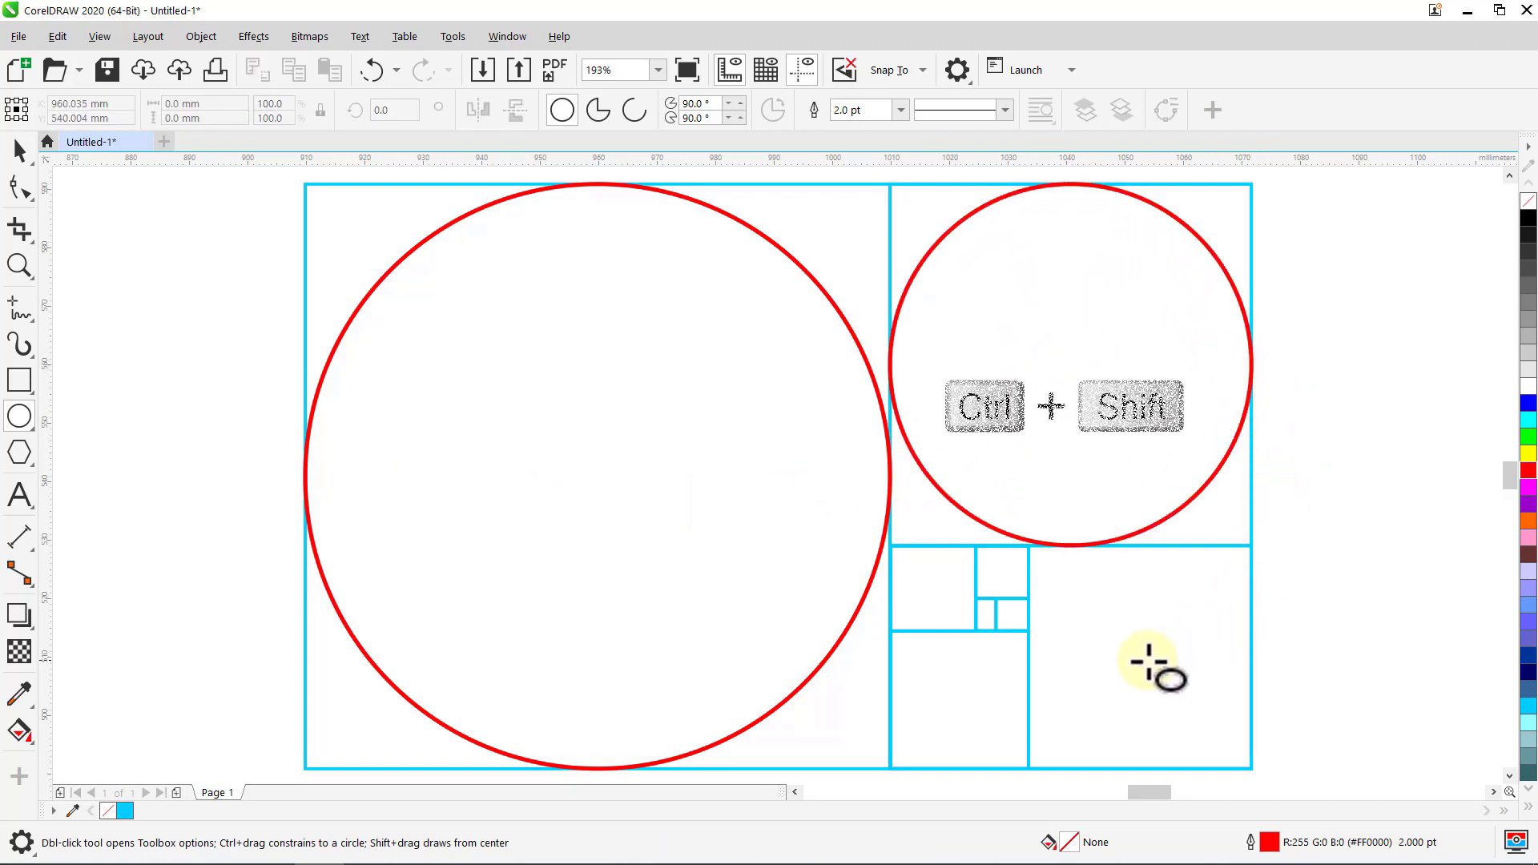
drag(1140, 657, 1295, 671)
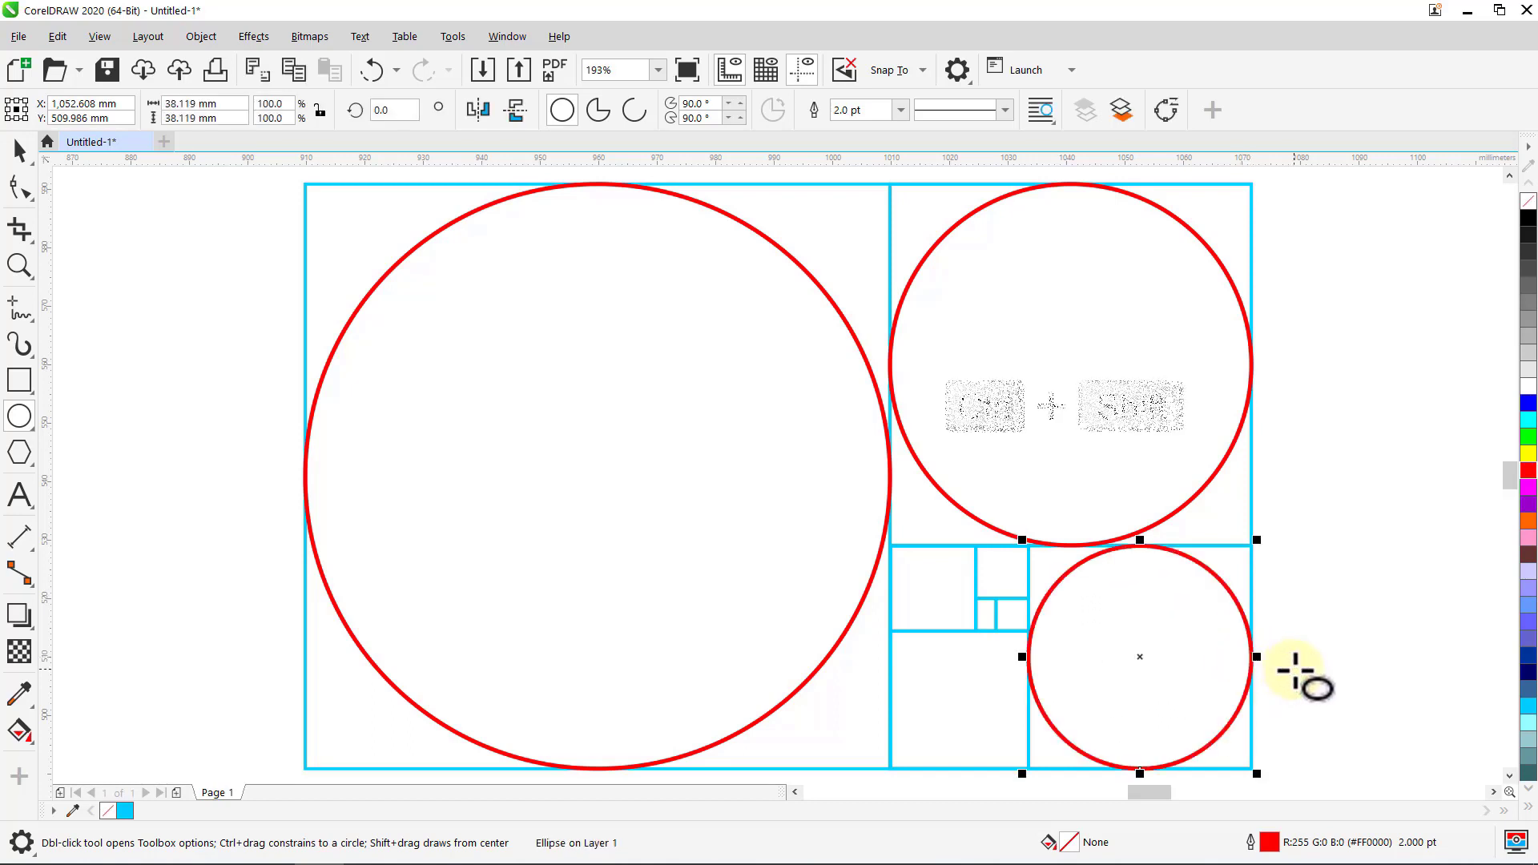
Step: Draw centered circles filling the four smaller grid squares, each touching its square's edges
drag(960, 699, 891, 696)
key(Escape)
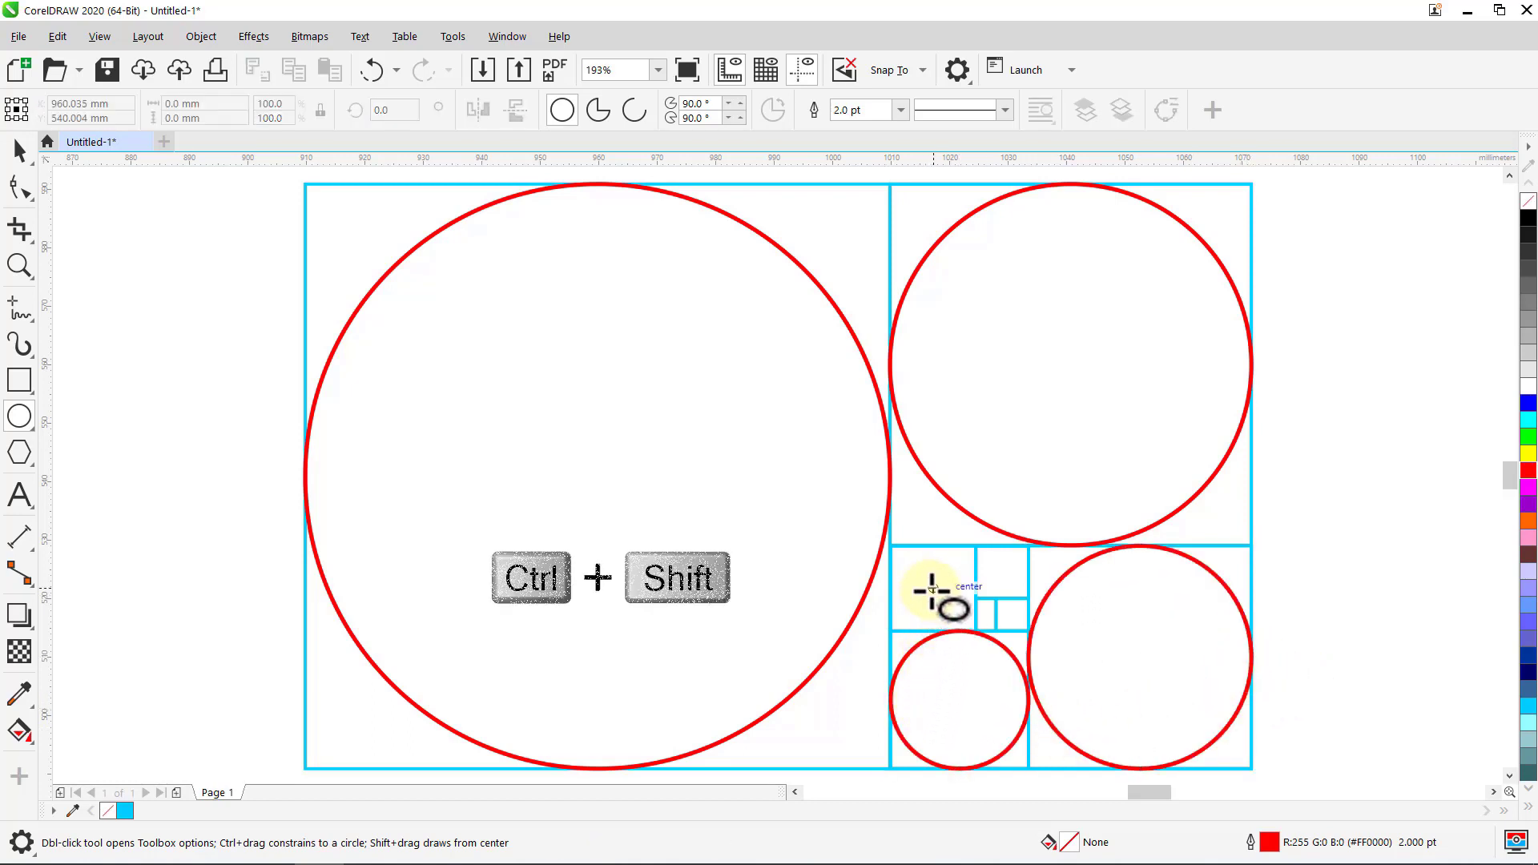
drag(932, 590, 900, 618)
key(Escape)
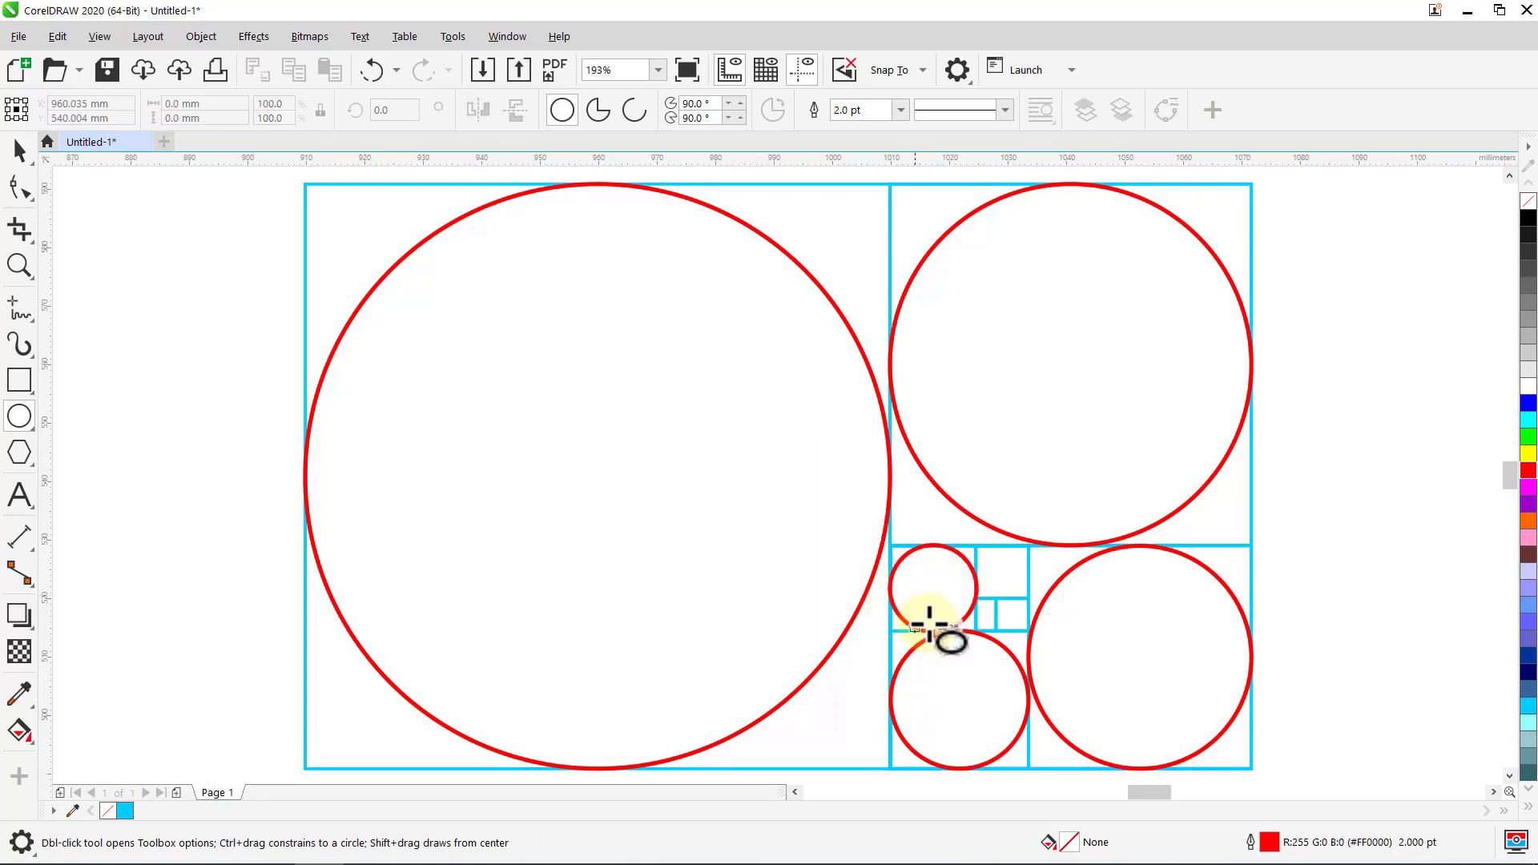
drag(1002, 572, 997, 618)
key(Escape)
key(space)
click(1410, 425)
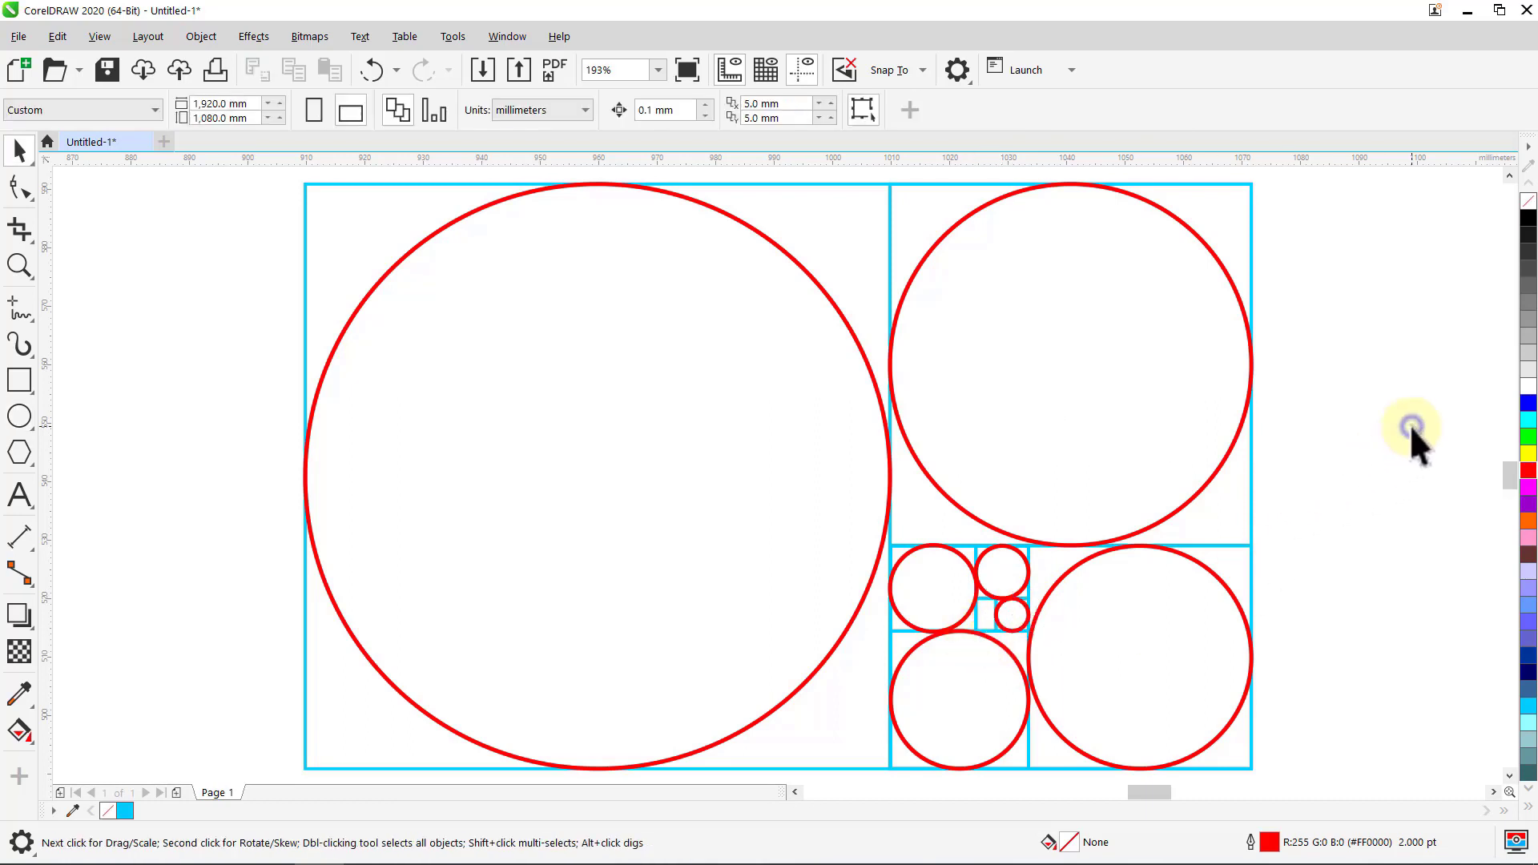
Step: Move the second- and third-largest circles by their centers onto the center of the largest circle
click(1086, 382)
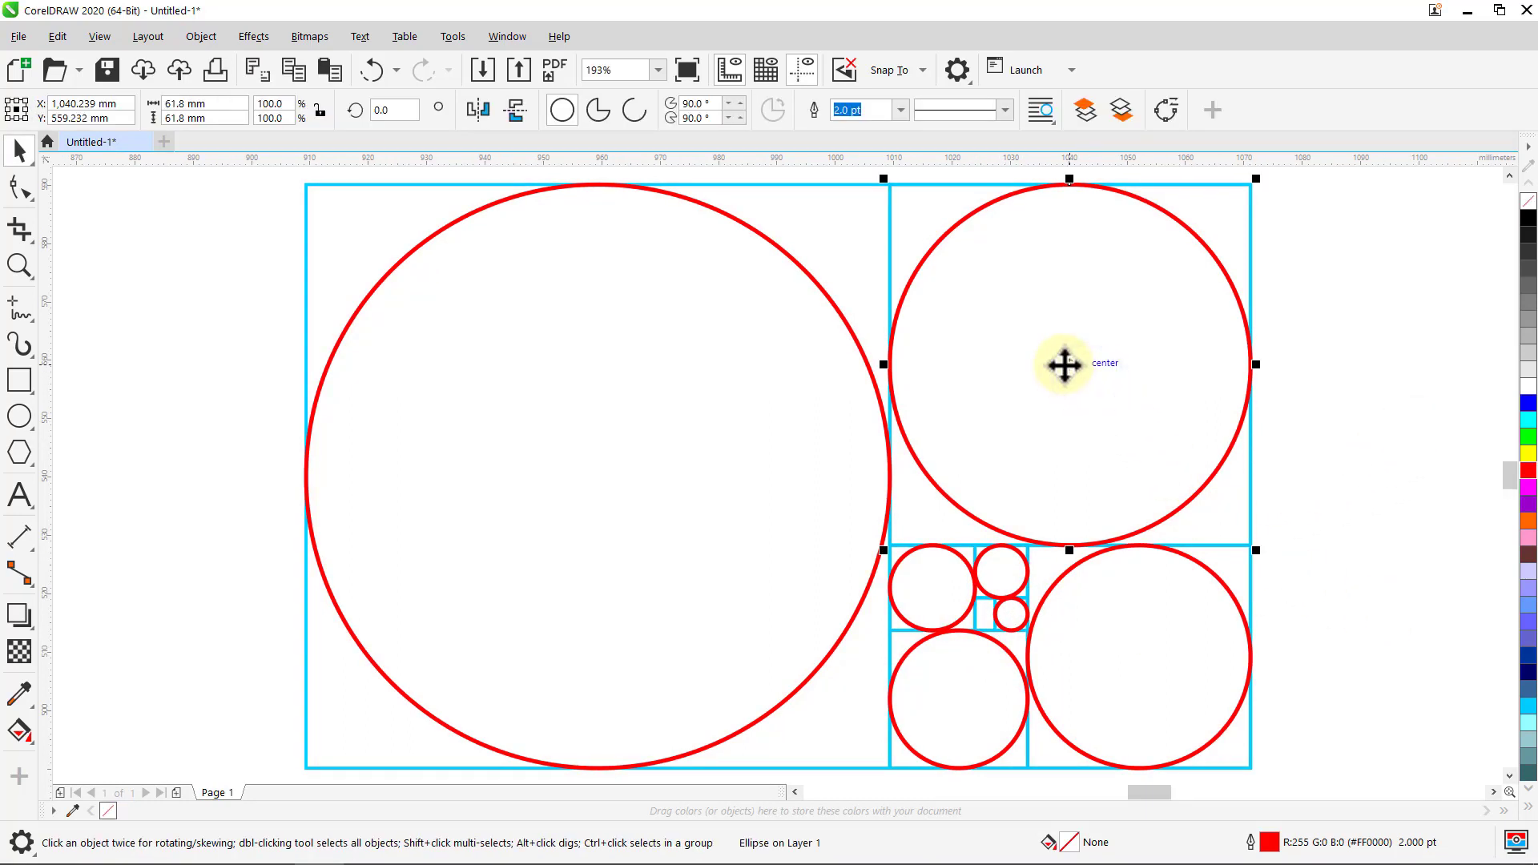
drag(1069, 364, 597, 475)
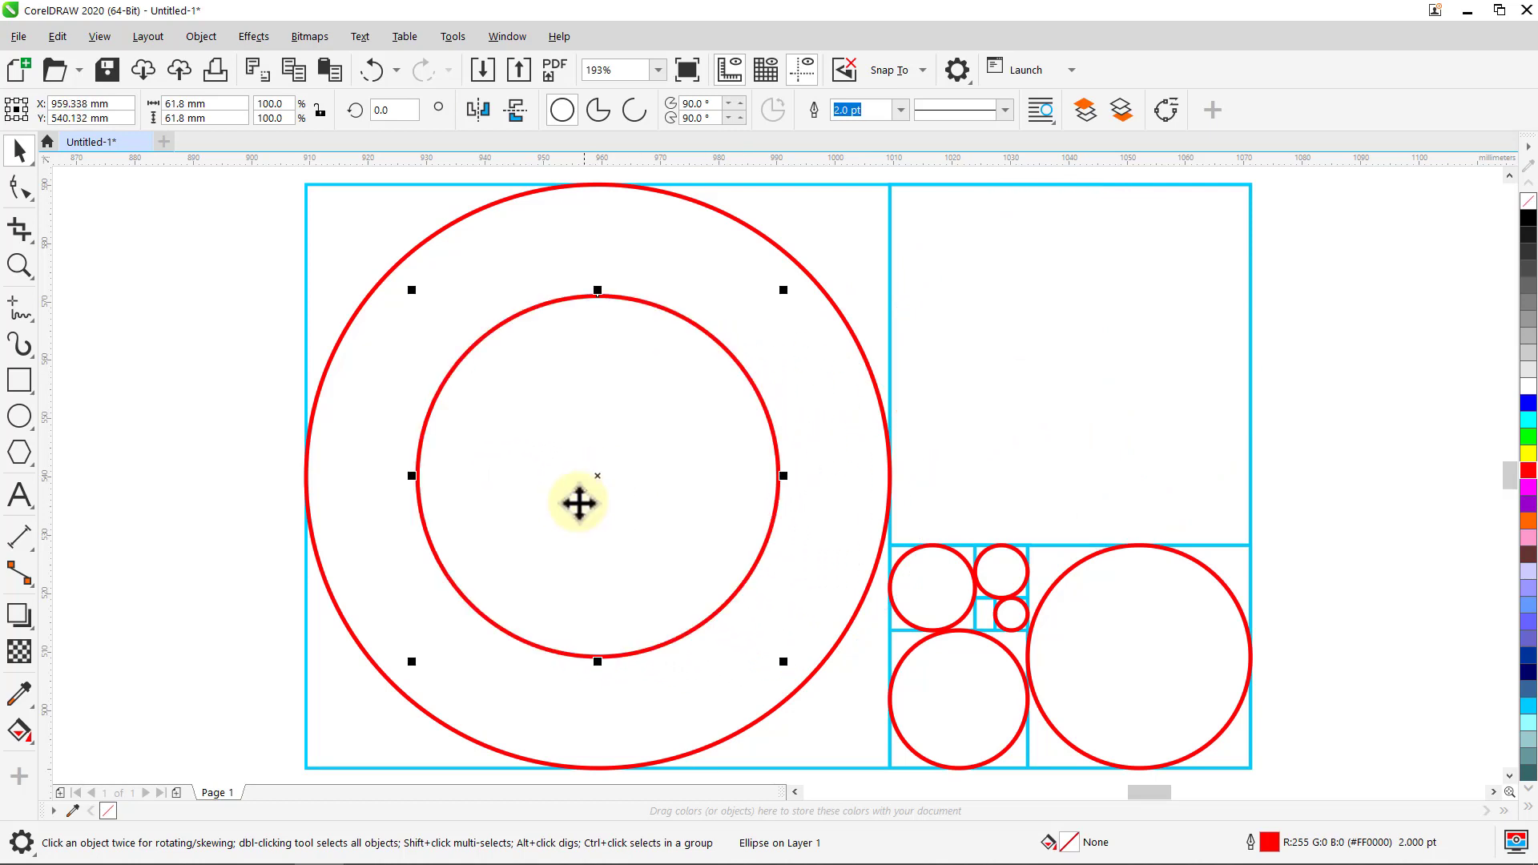
click(222, 469)
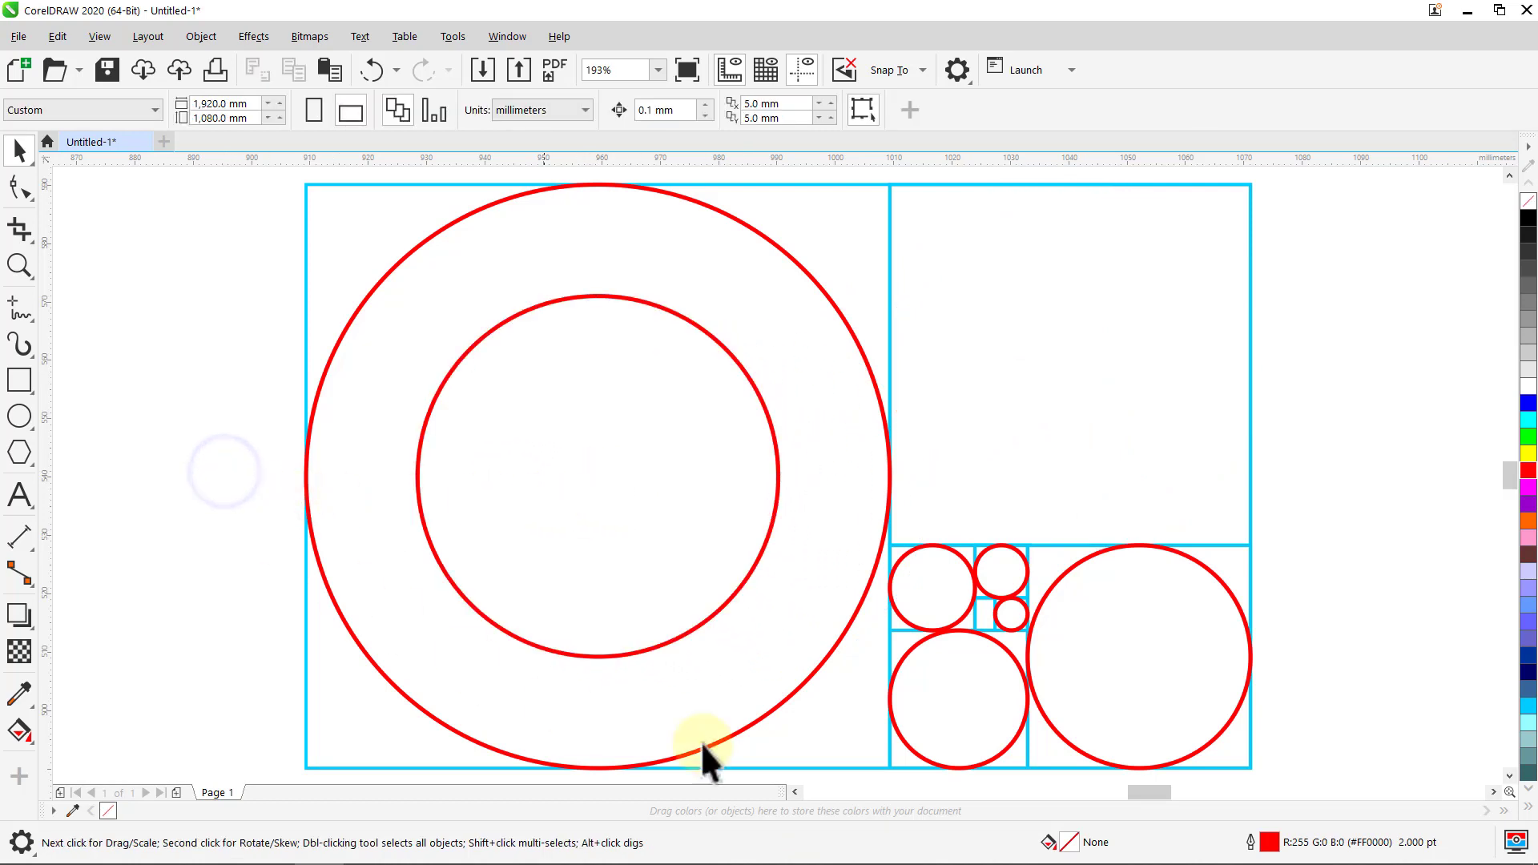
click(1126, 679)
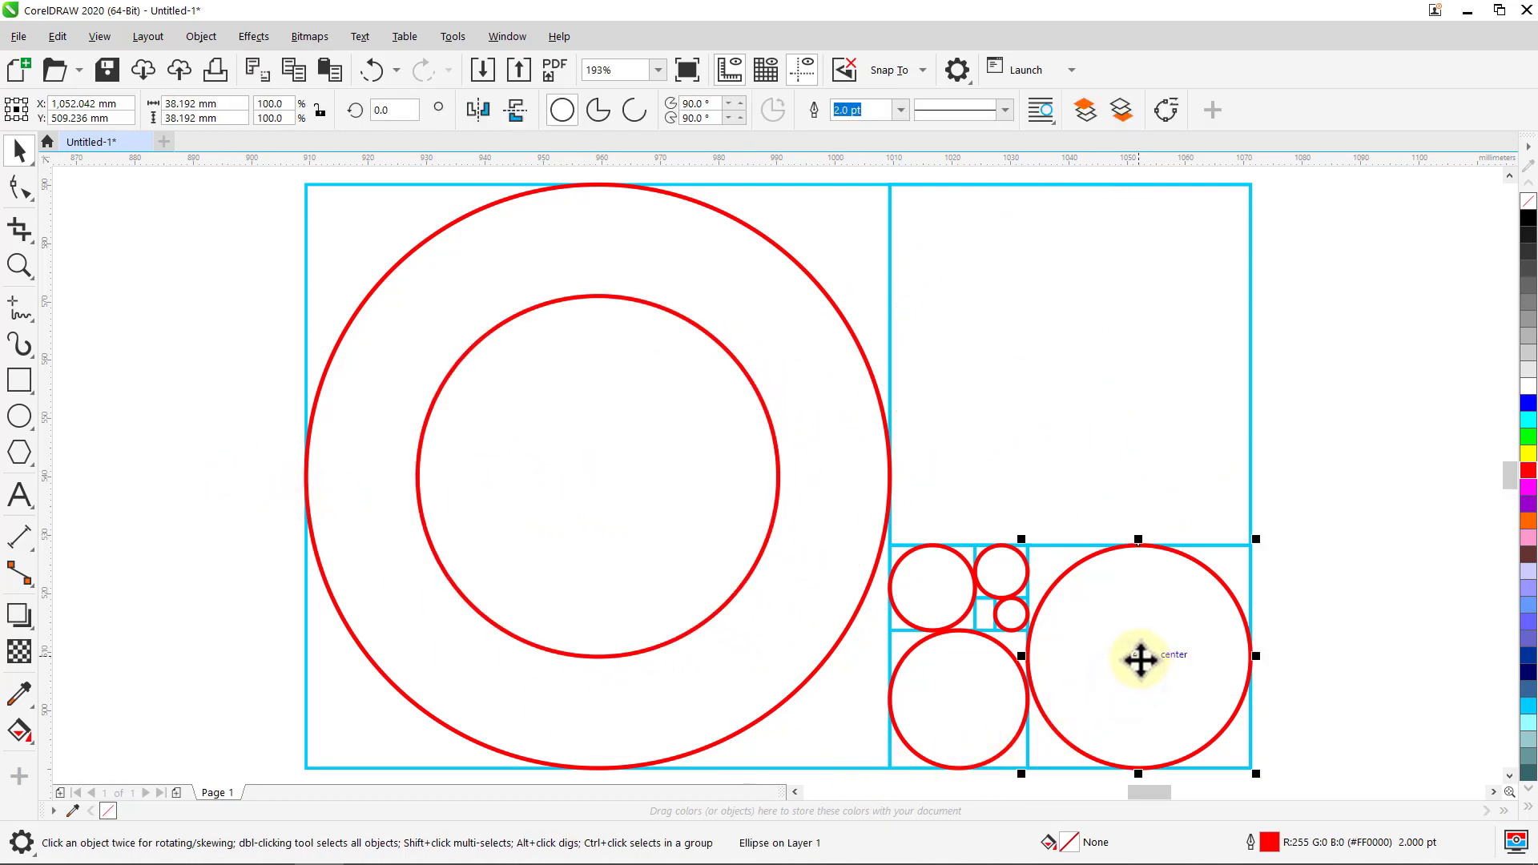
drag(1139, 658, 598, 476)
click(114, 480)
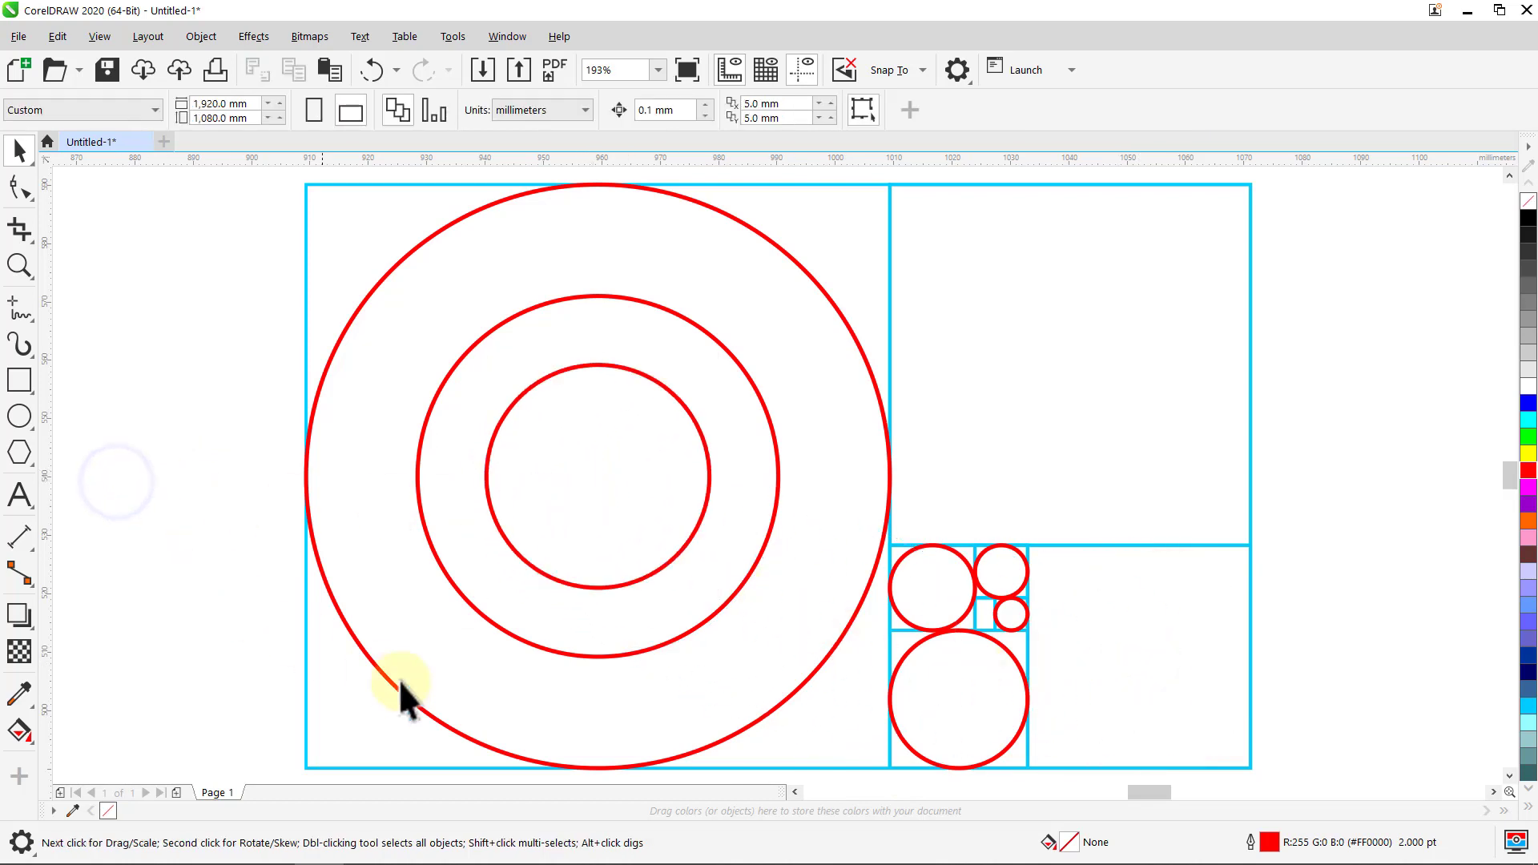
Step: Move the fourth- and fifth-largest circles by their centers onto the common center of the concentric circles
click(926, 726)
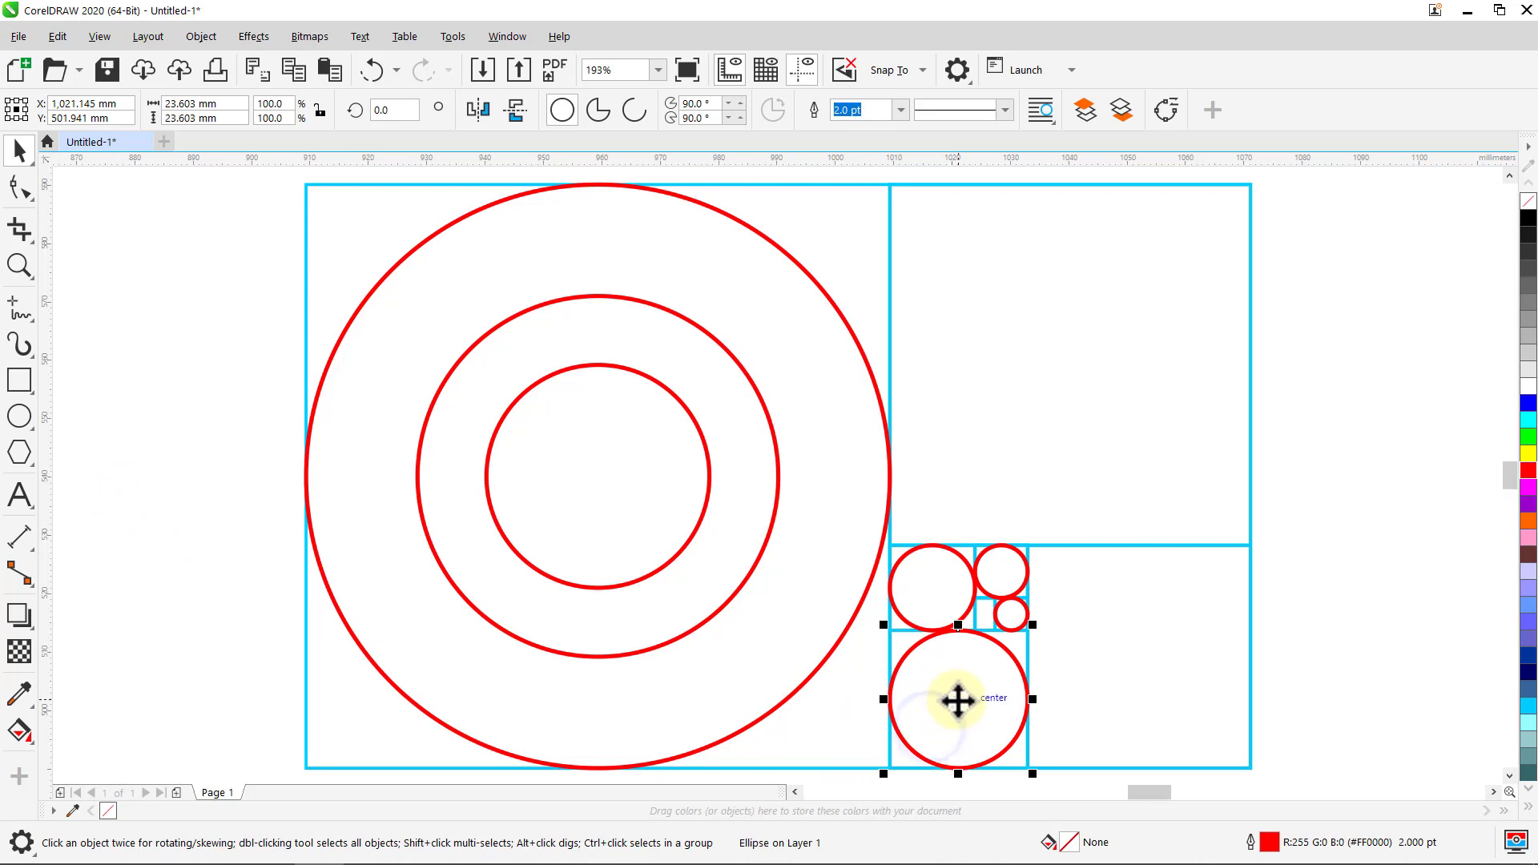
drag(958, 700, 597, 476)
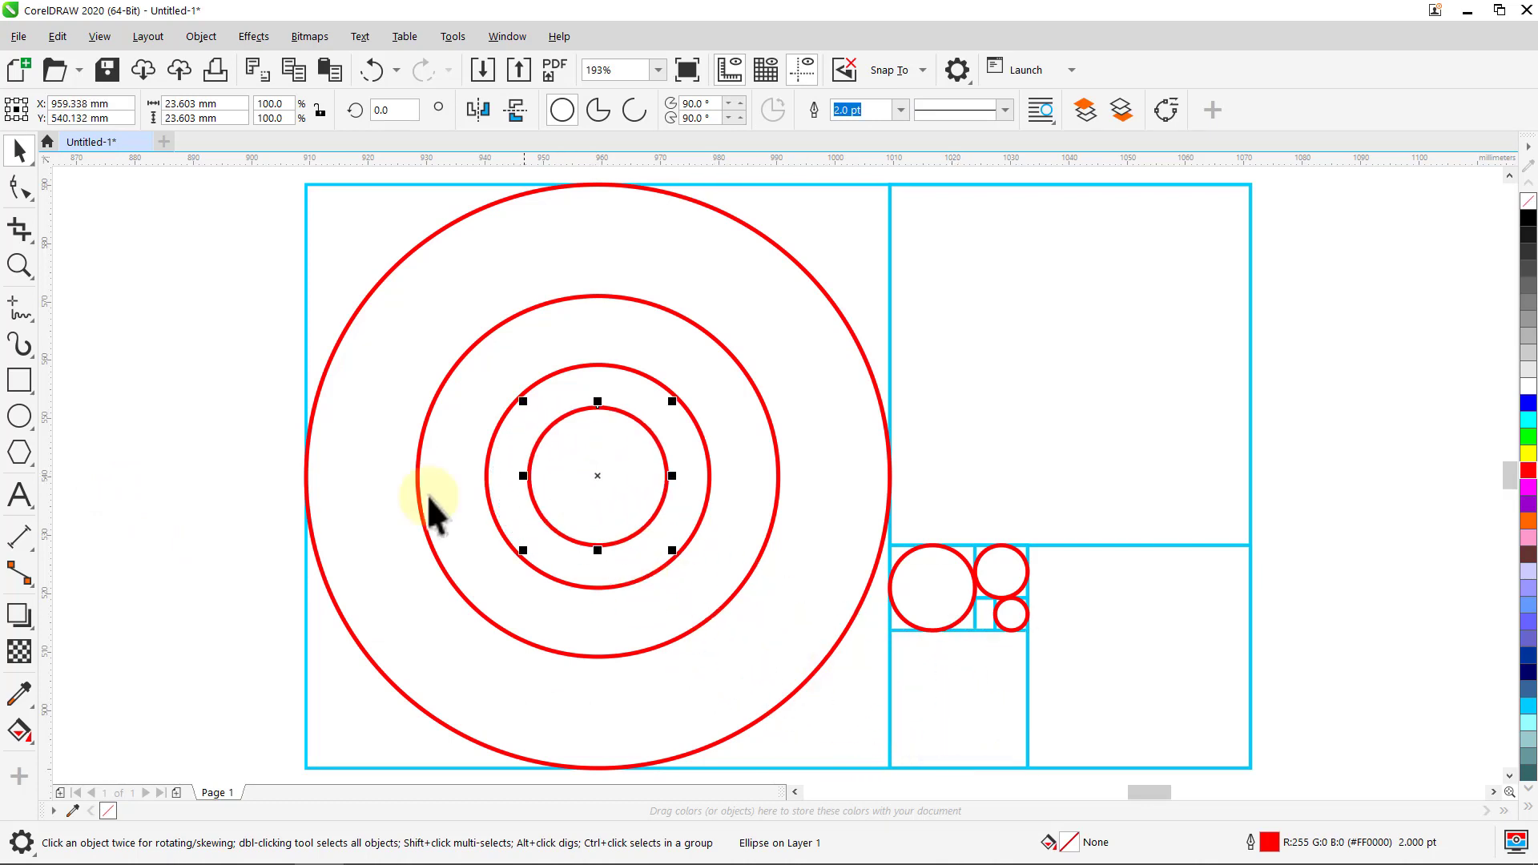
click(194, 483)
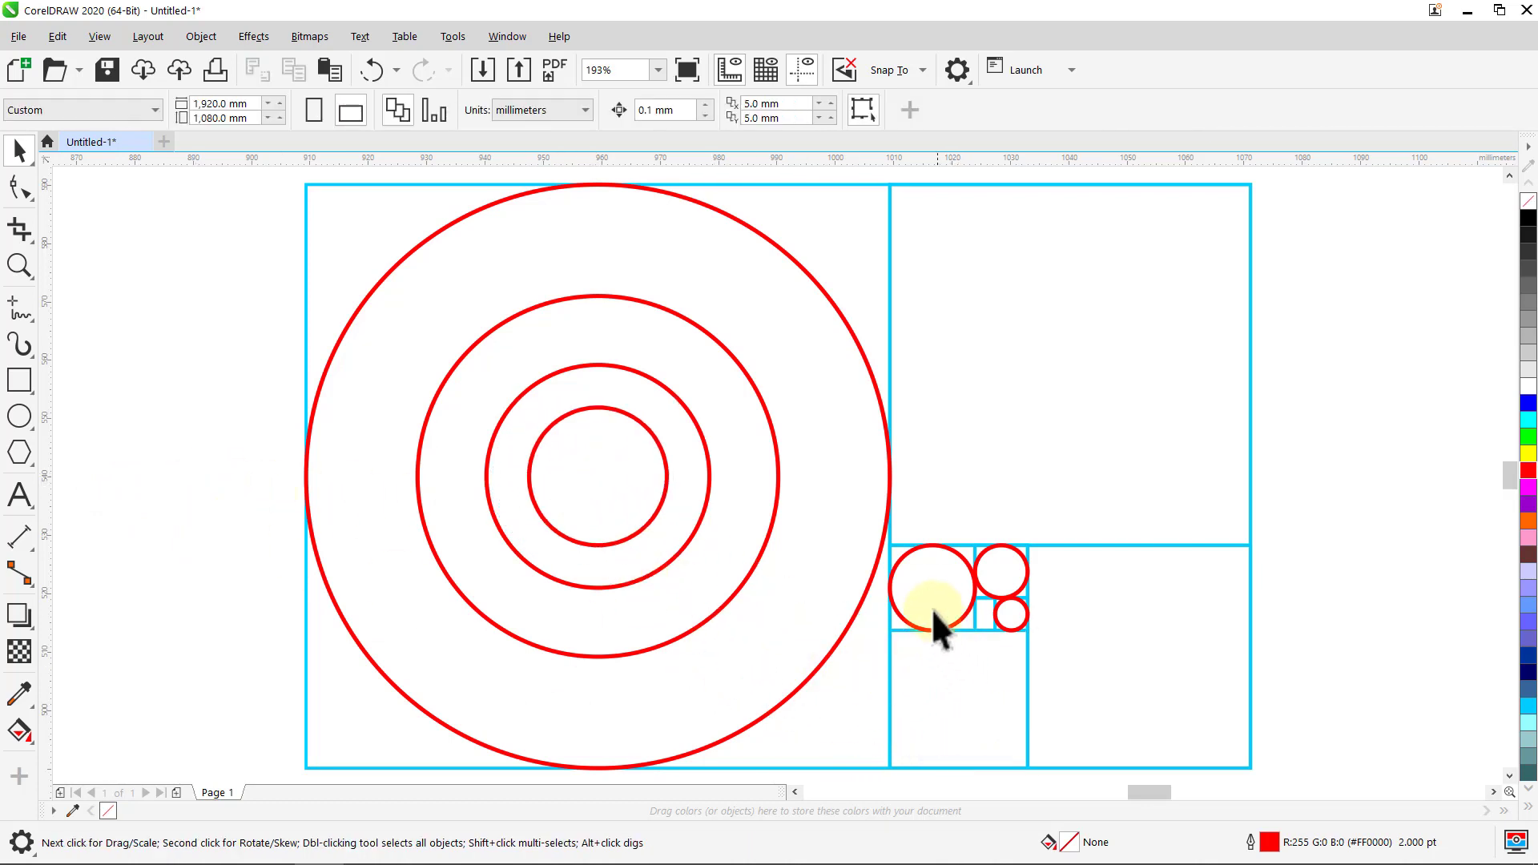
click(931, 609)
drag(934, 590, 594, 476)
click(198, 472)
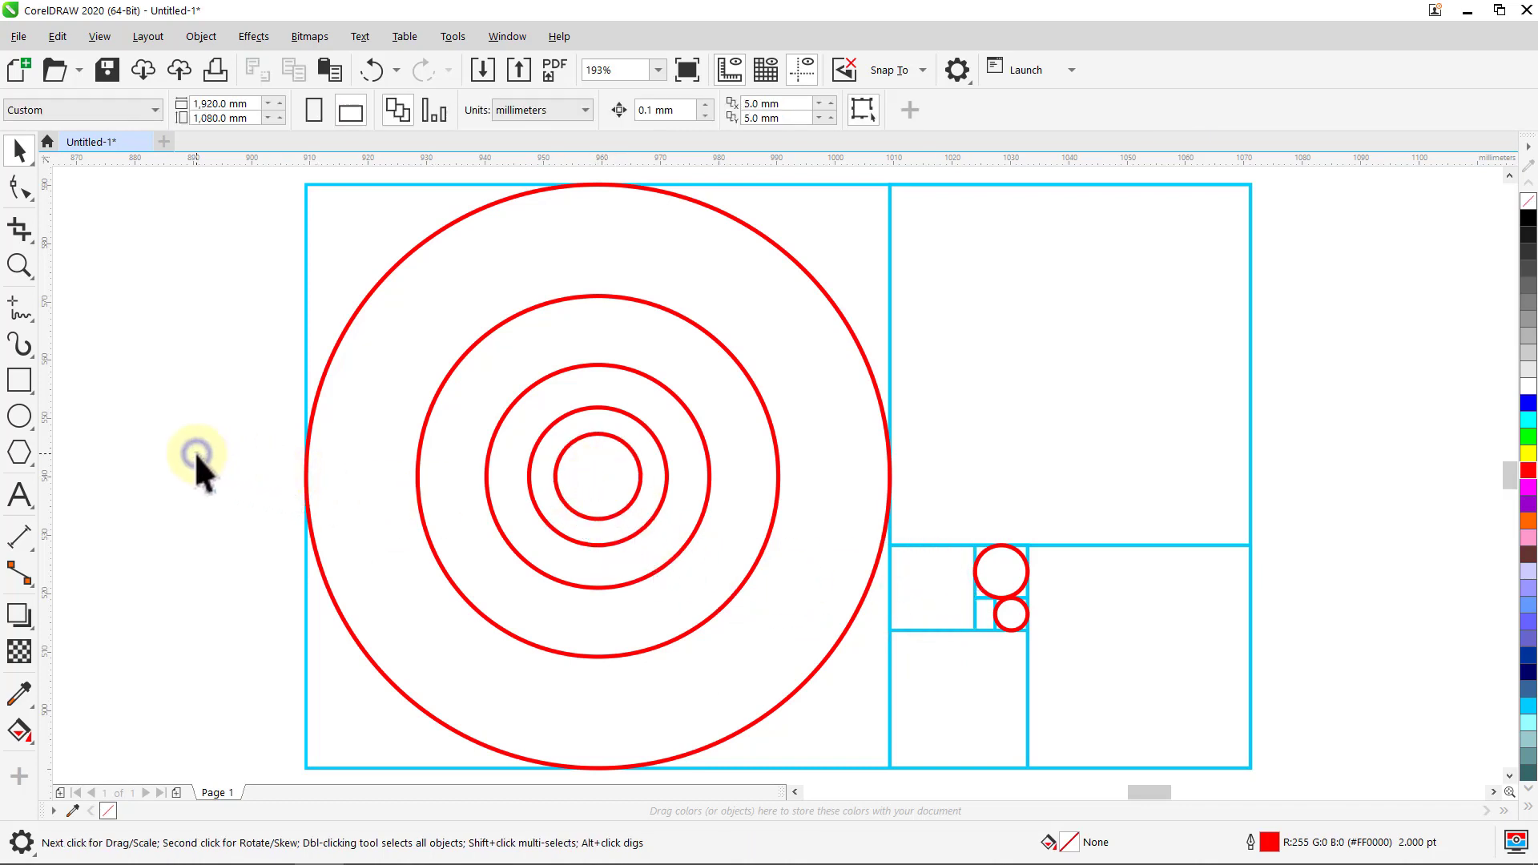
Step: Delete the cyan golden-ratio grid and the two small red circles still inside it, keeping only the five concentric circles
key(alt)
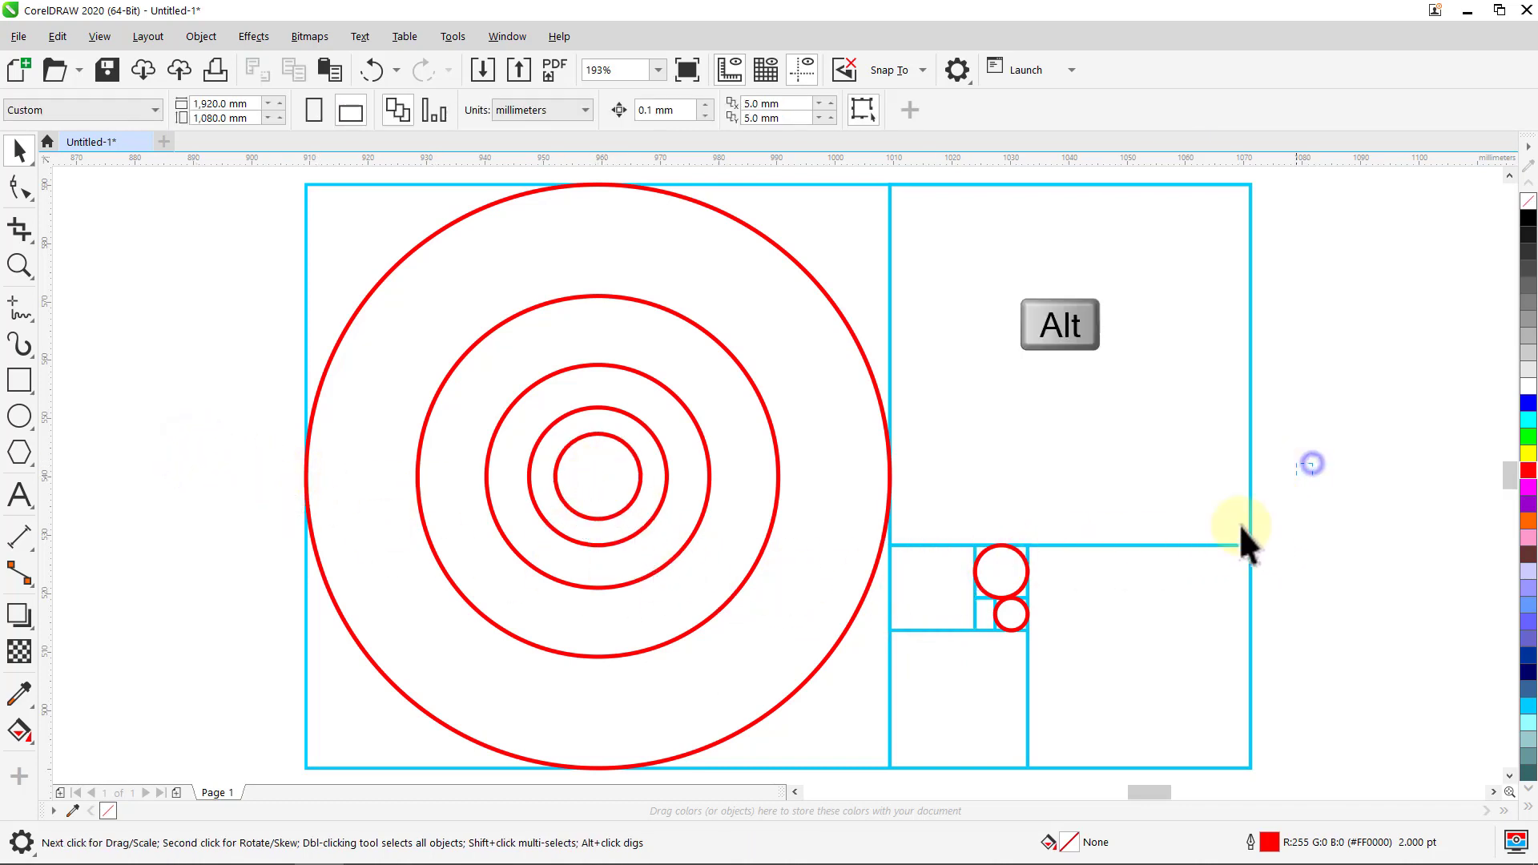
drag(1239, 524, 938, 655)
key(Delete)
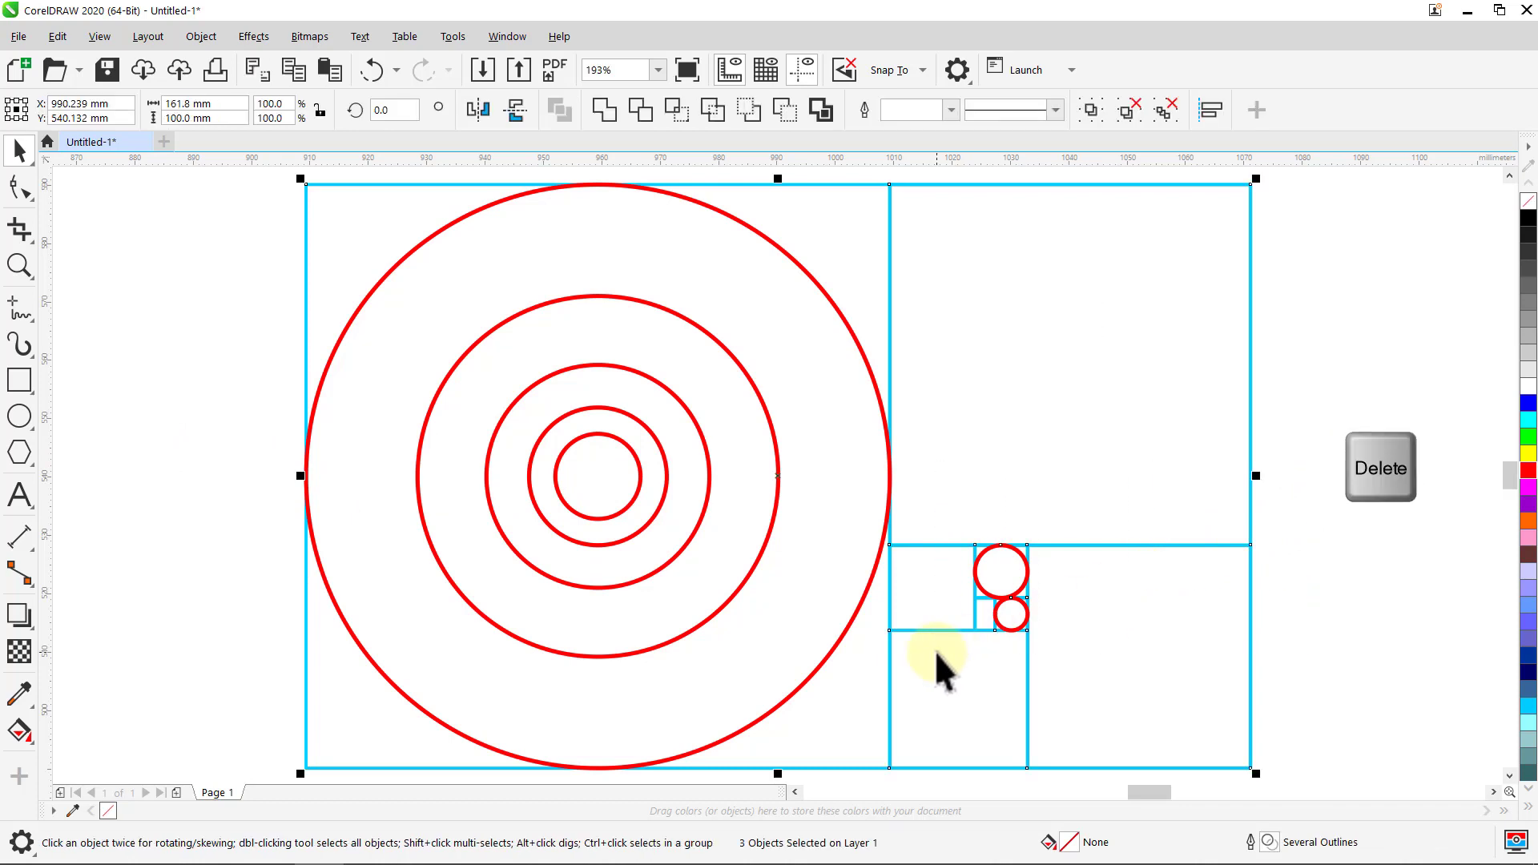
key(F4)
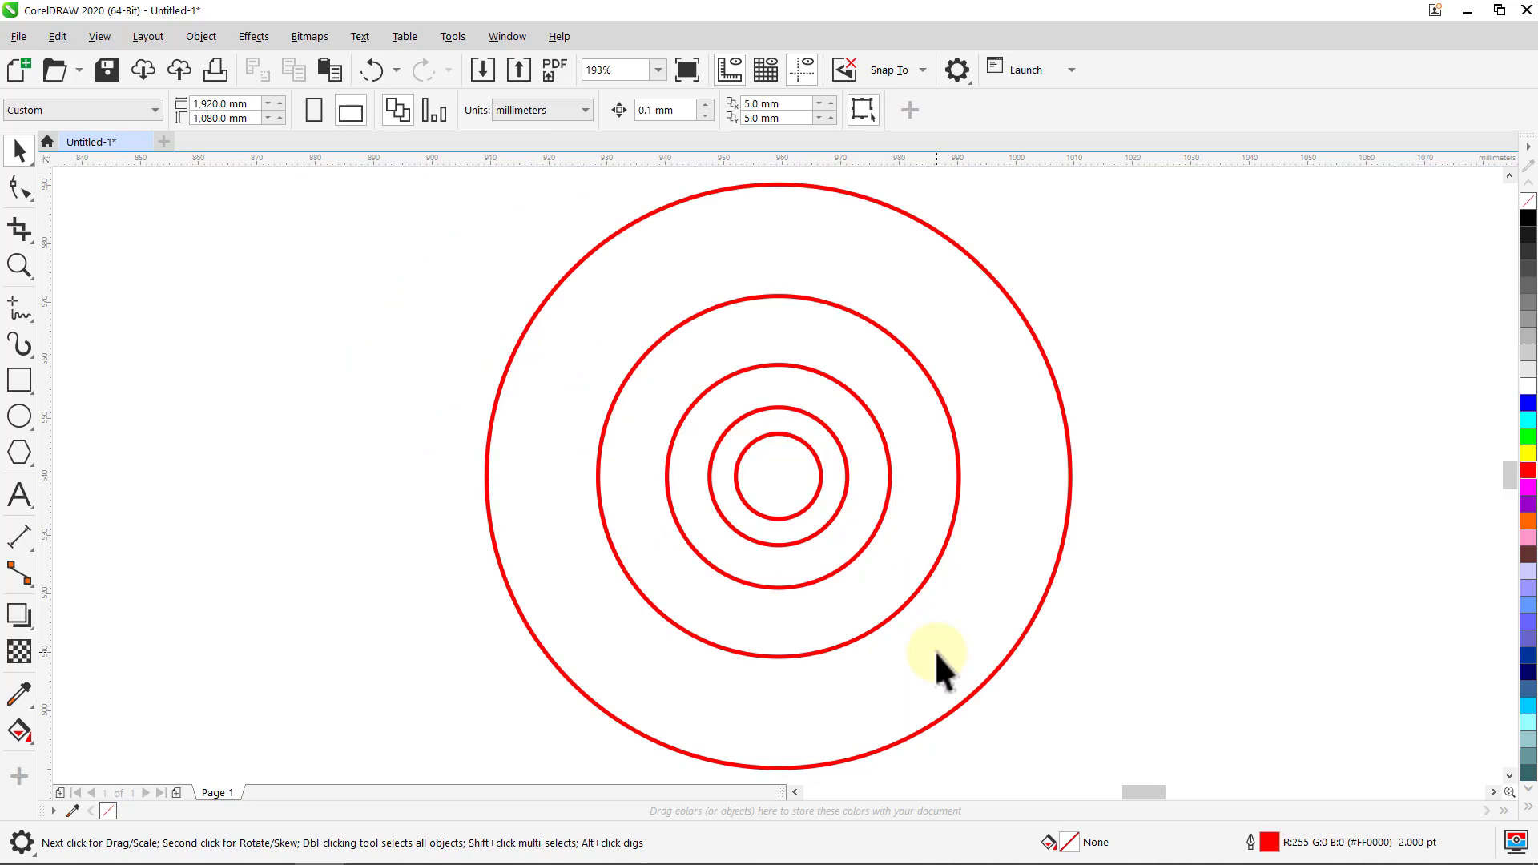
Step: Set the outline width of all five concentric circles to 1.0 pt
key(ctrl+a)
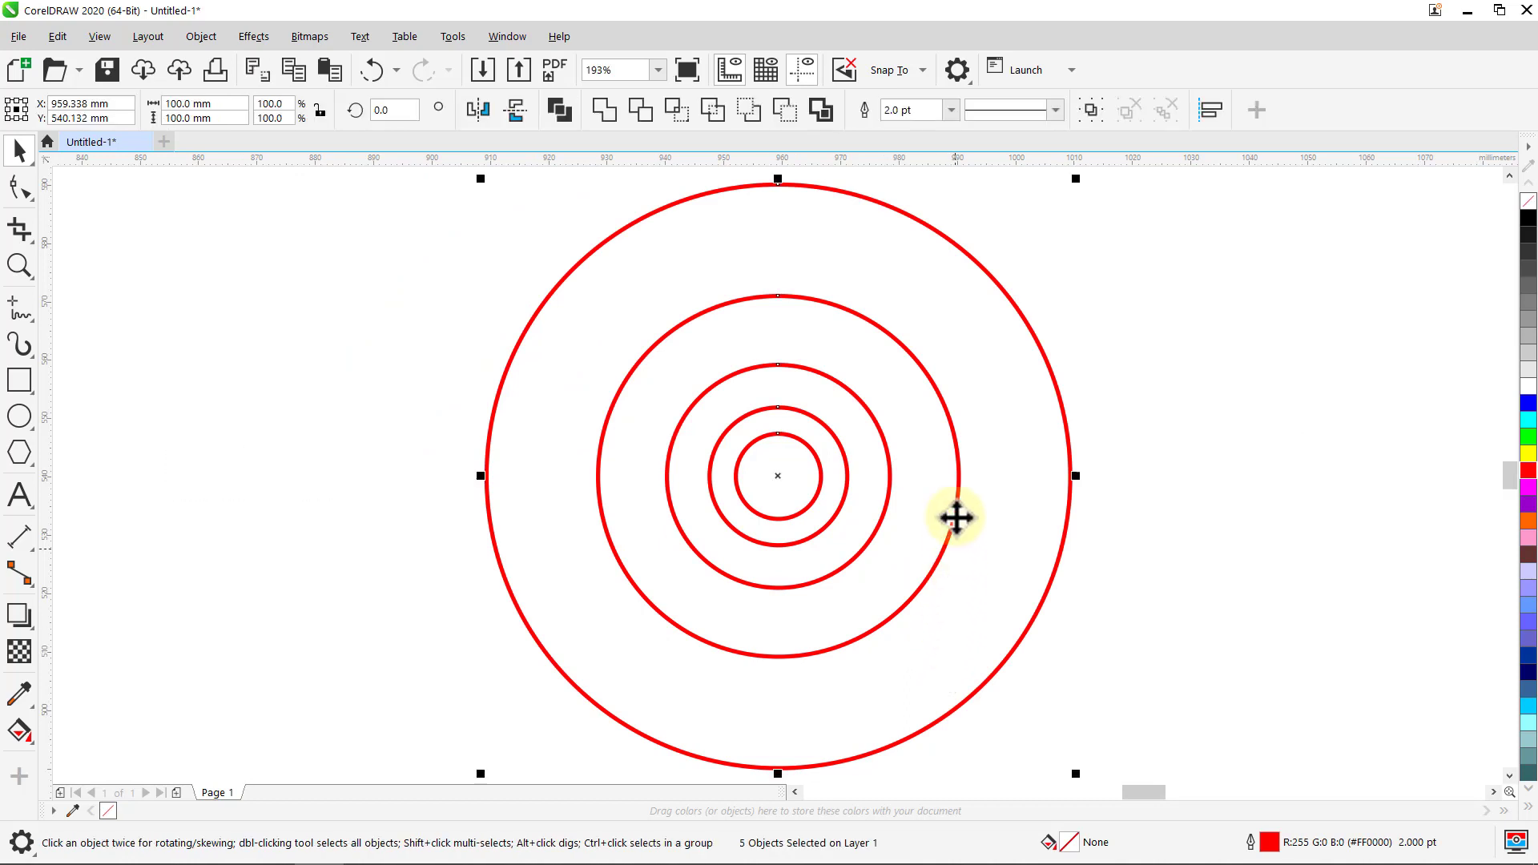
click(951, 111)
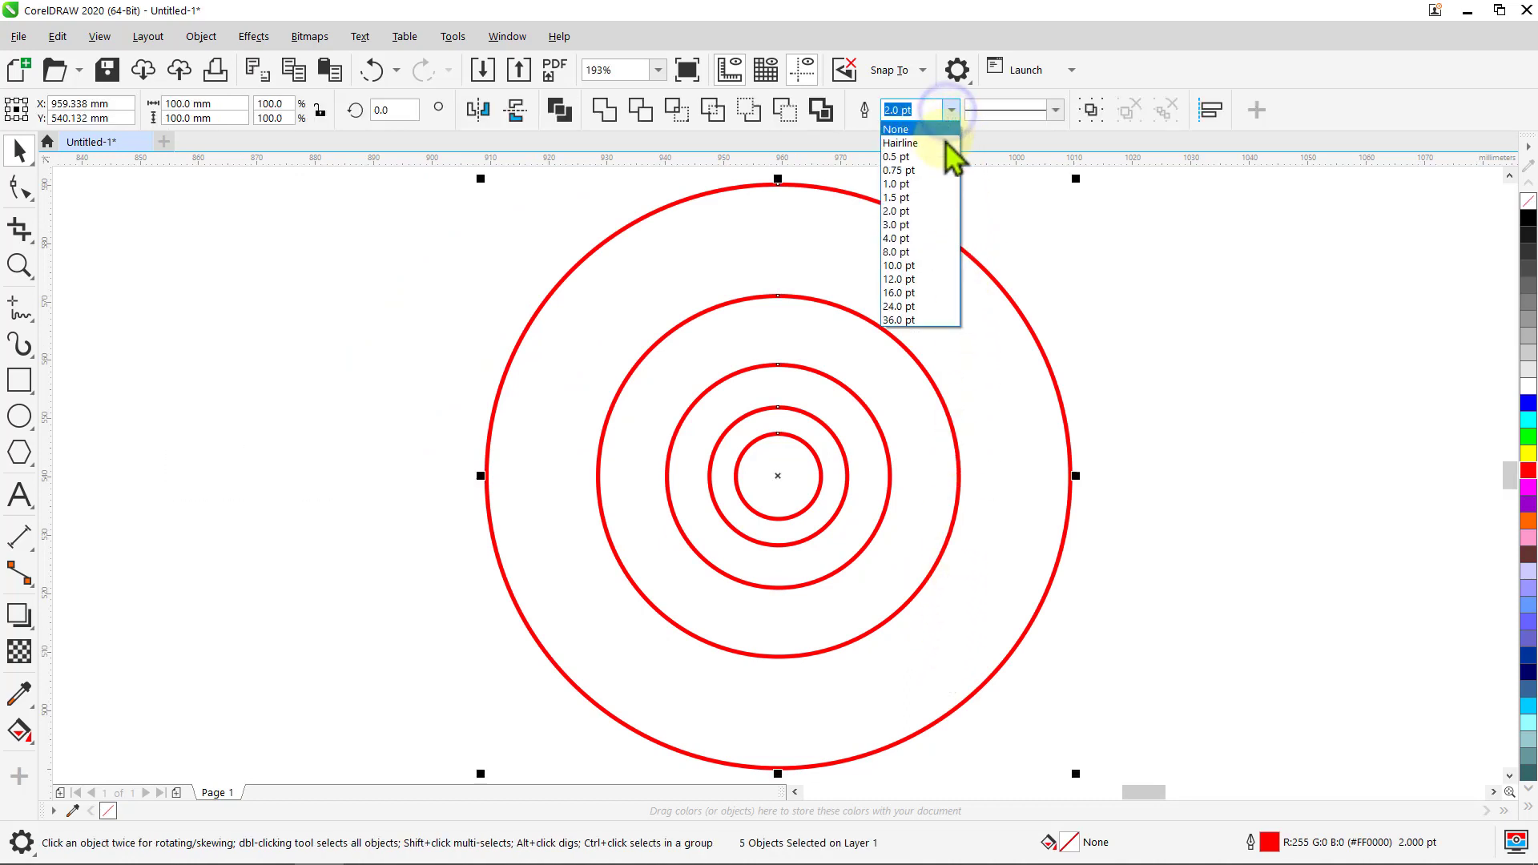
click(932, 184)
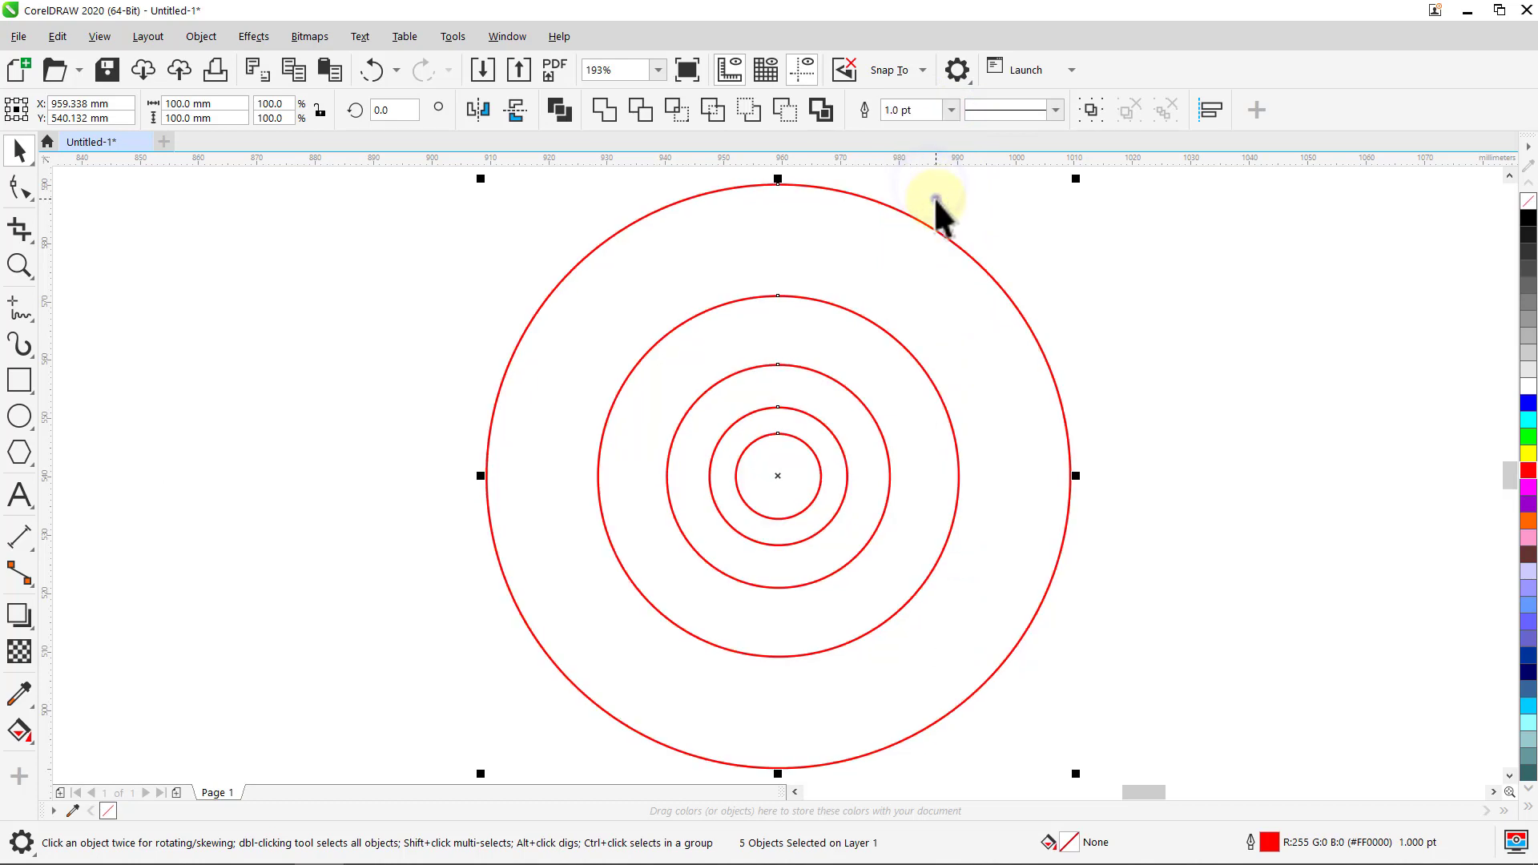
click(934, 199)
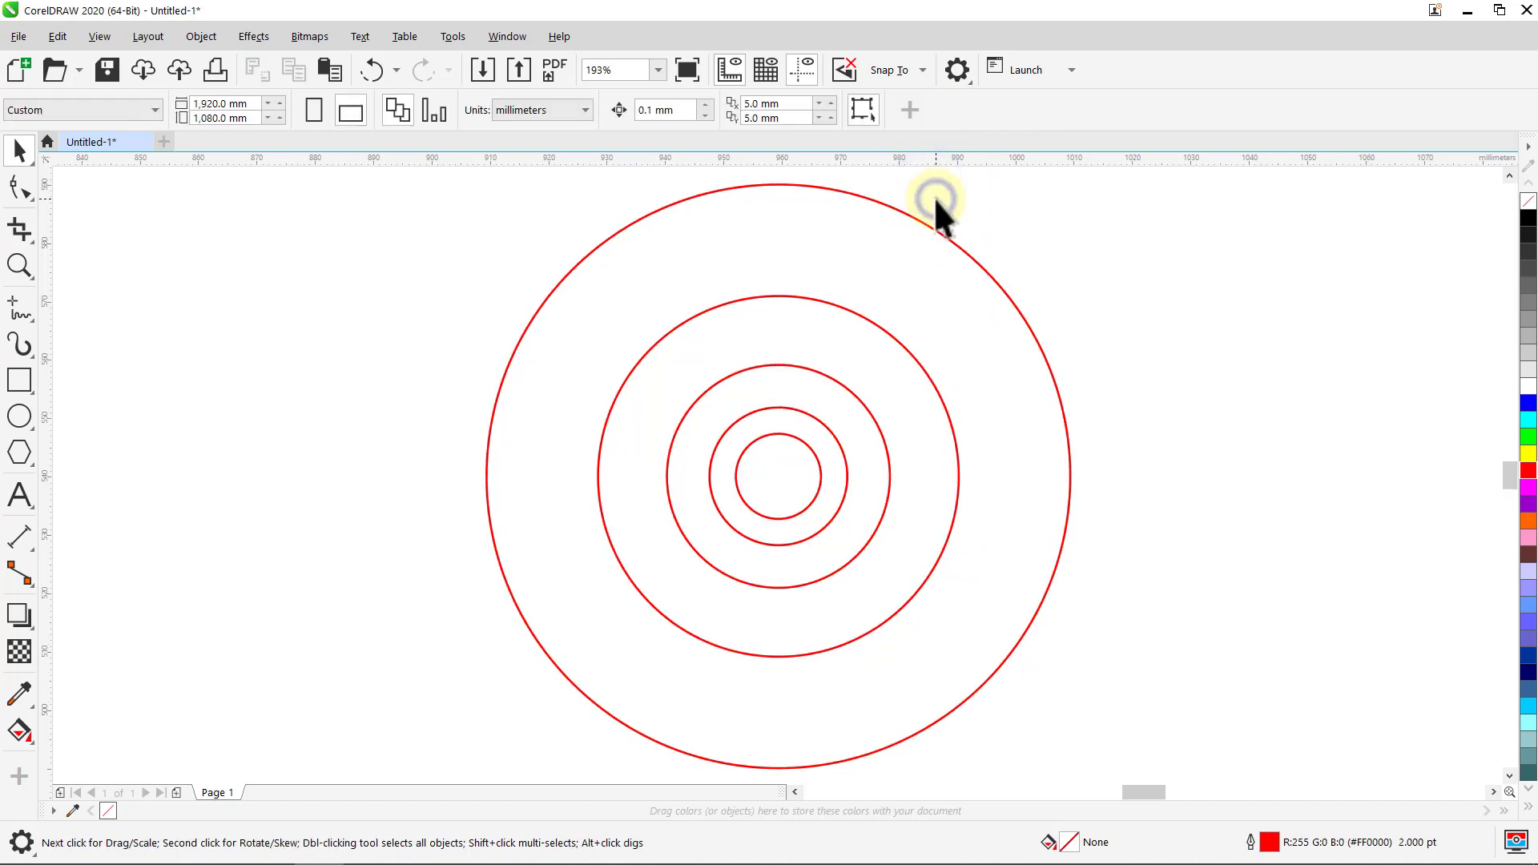
Step: Move the second-smallest circle's right quadrant onto the largest circle's right quadrant and place its rotation center on the common center
click(830, 431)
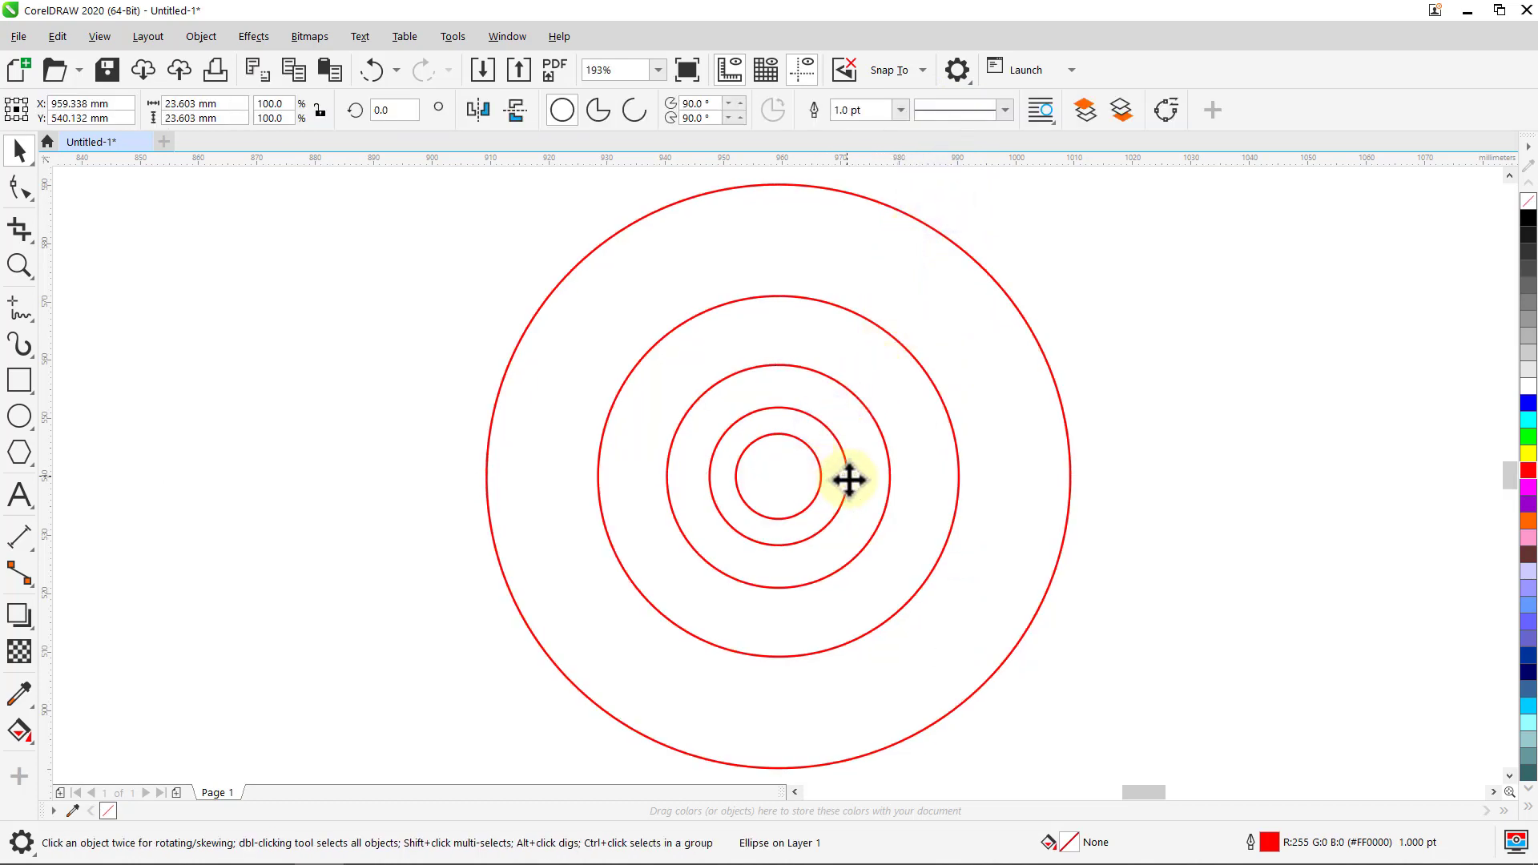
drag(849, 479, 1071, 473)
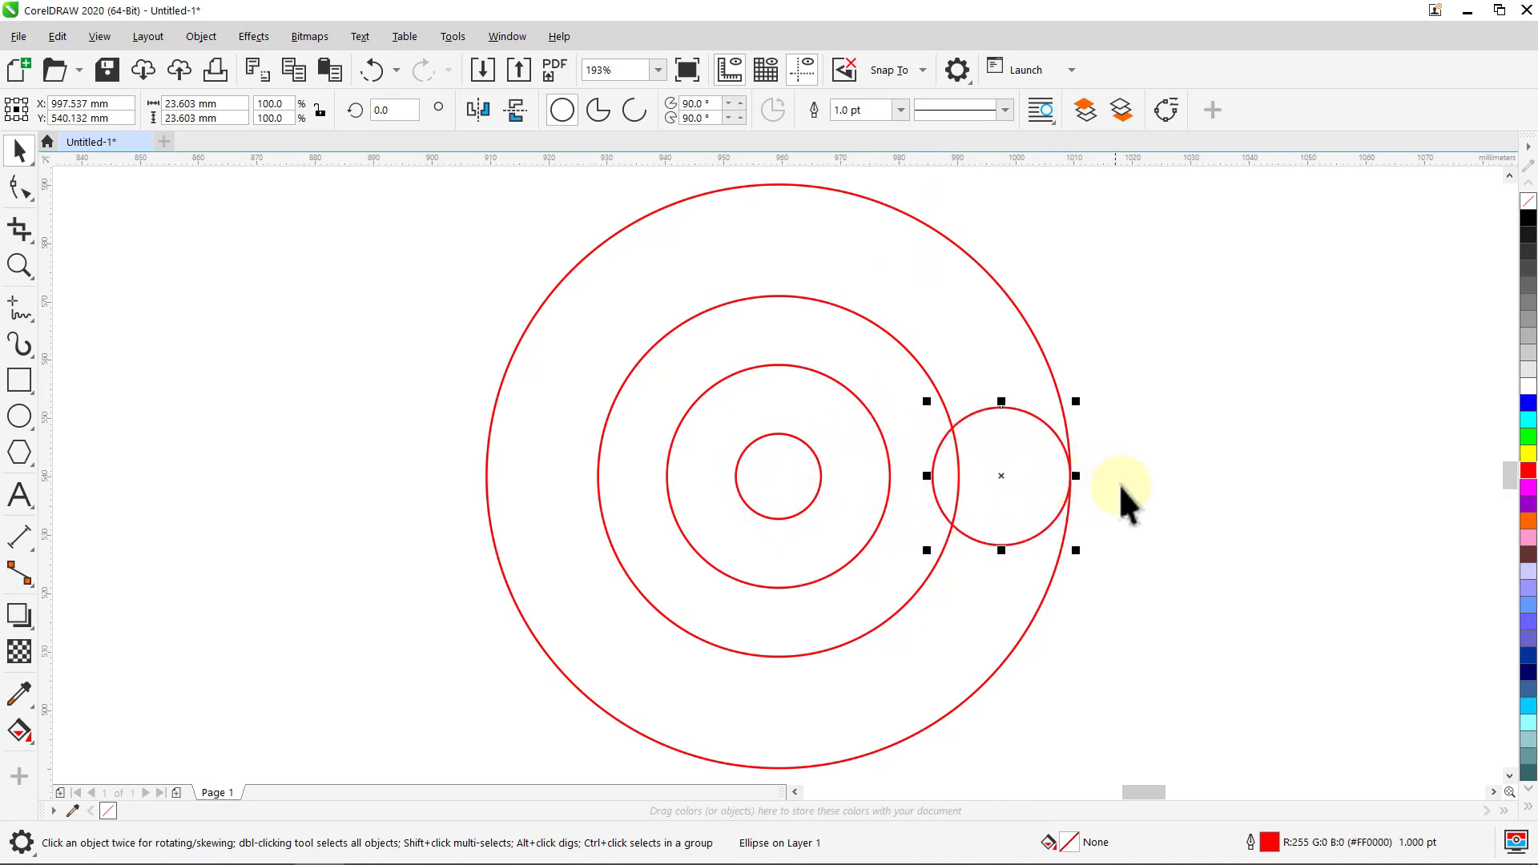
click(1023, 479)
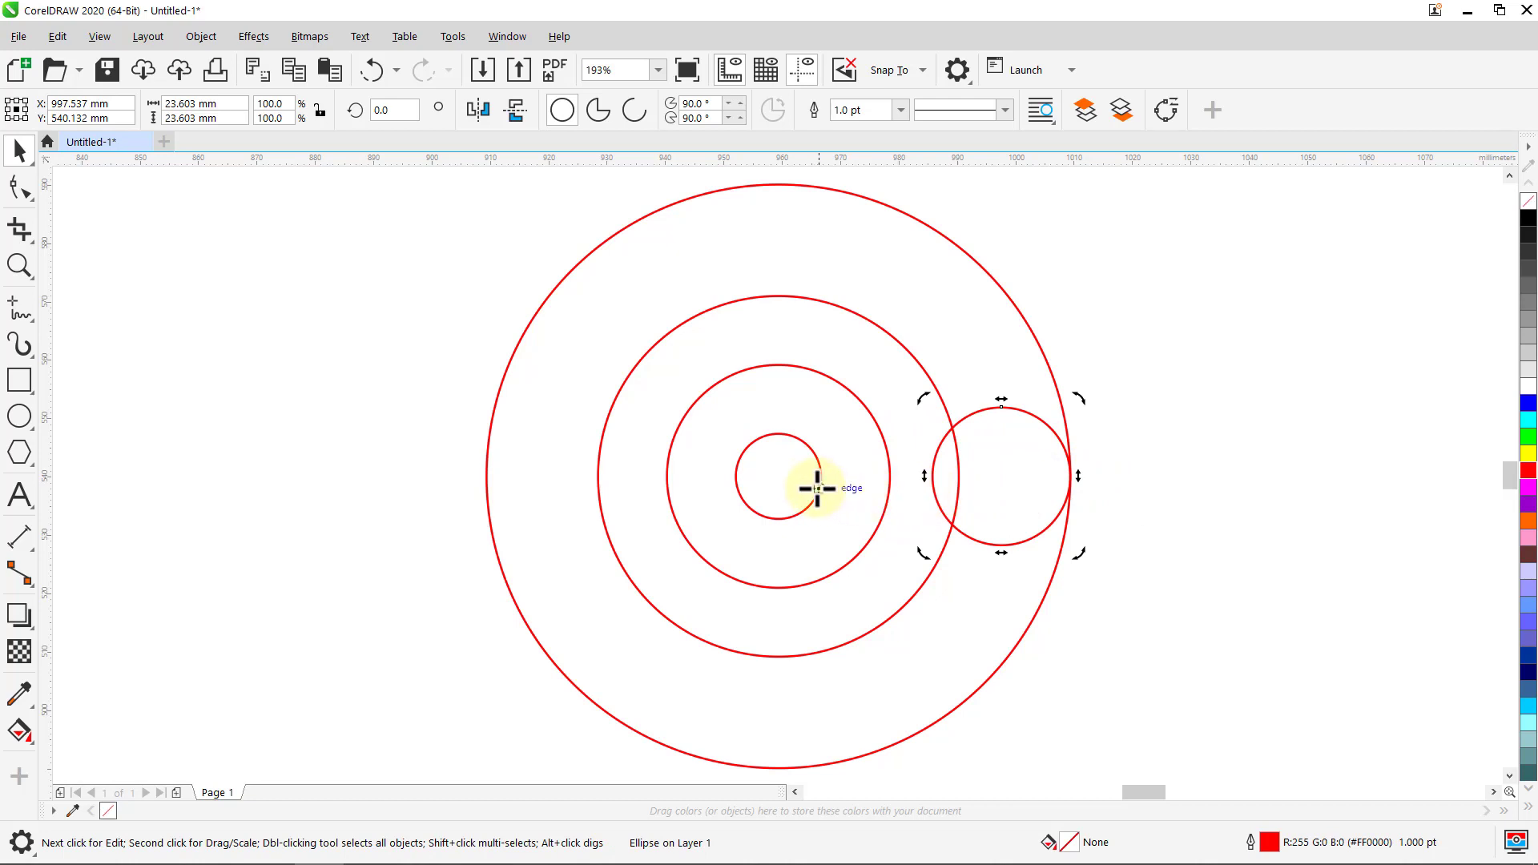
click(399, 471)
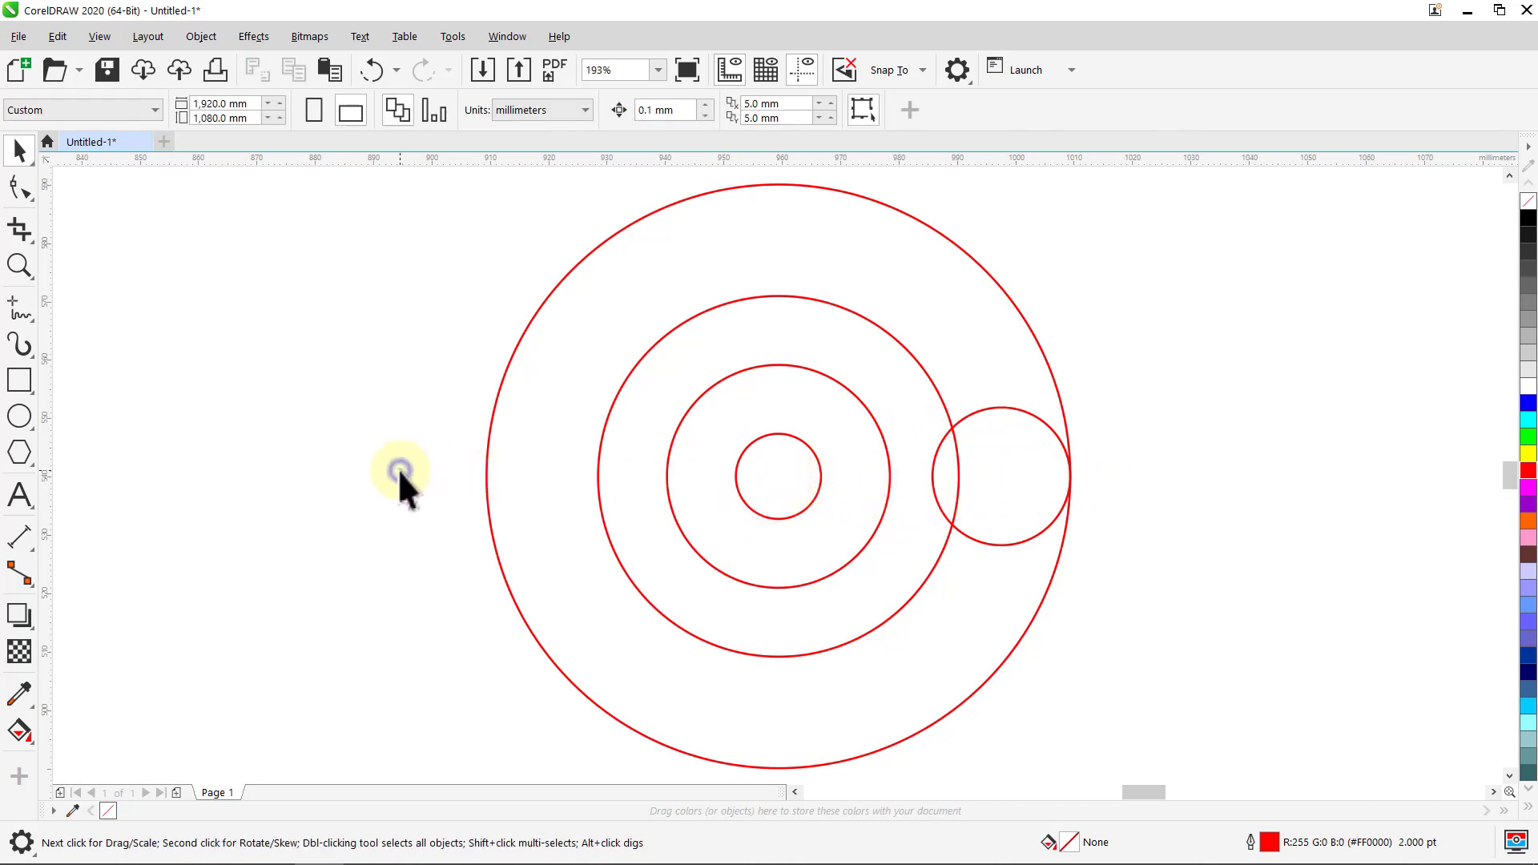
Step: Rotate the moved small circle by 349° around the concentric circles' center, with 0 copies, using the Transform docker
click(504, 37)
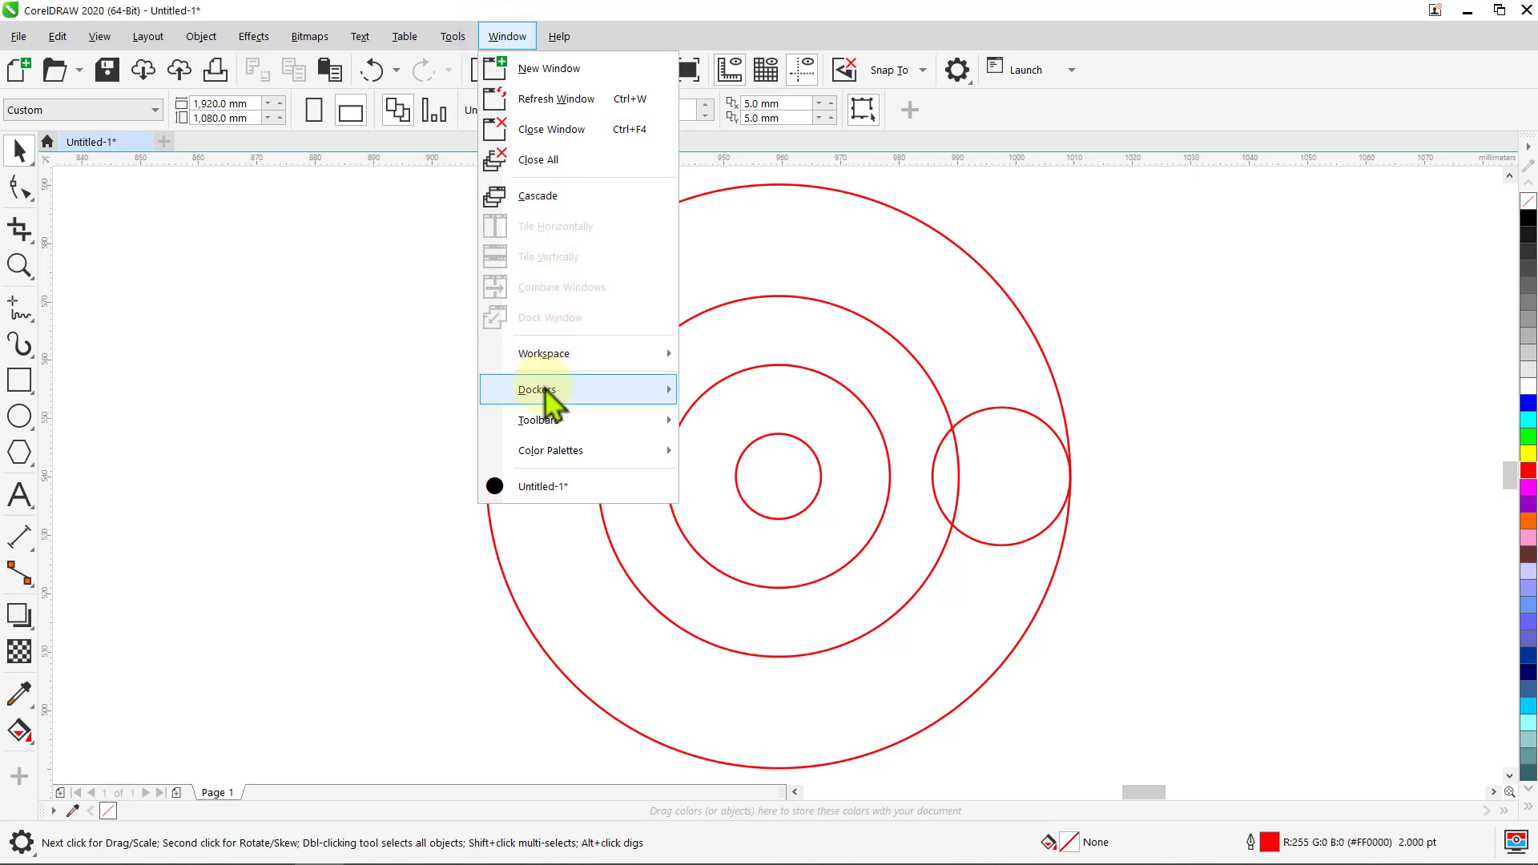
mouse_move(546, 391)
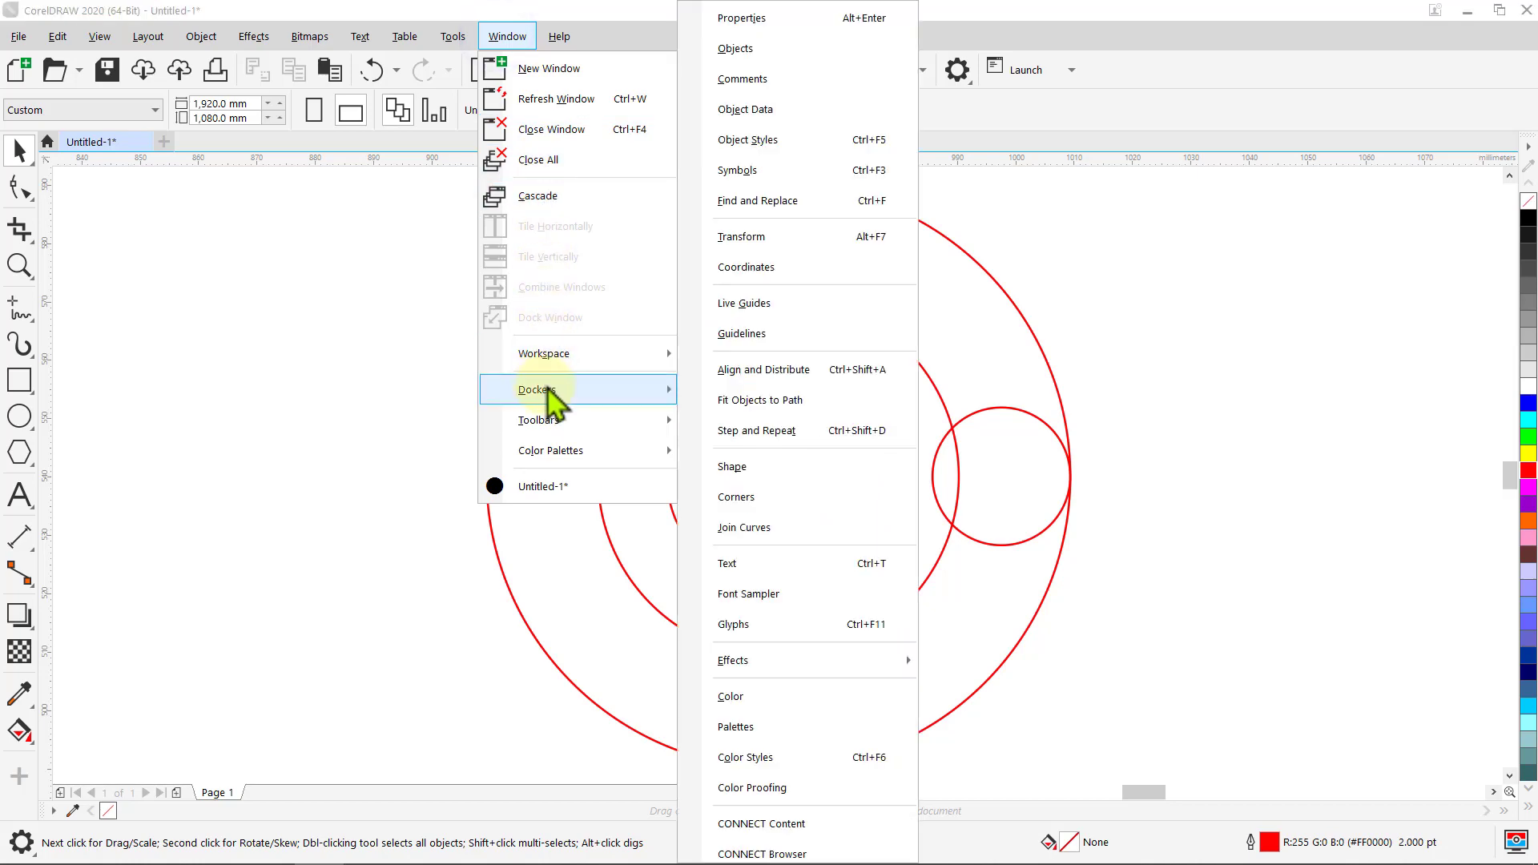
click(785, 244)
click(860, 463)
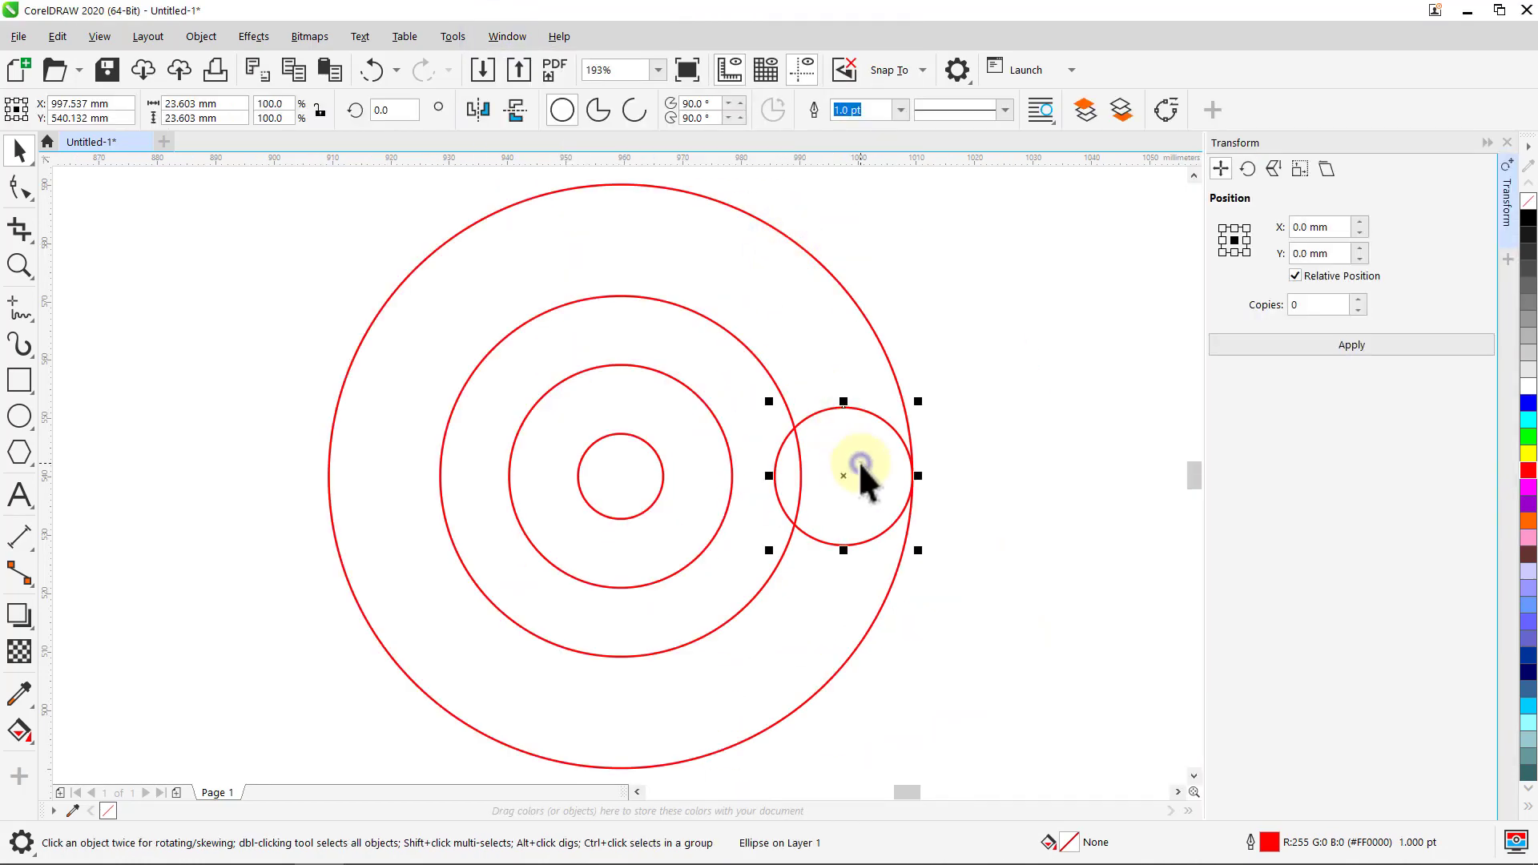
click(1250, 170)
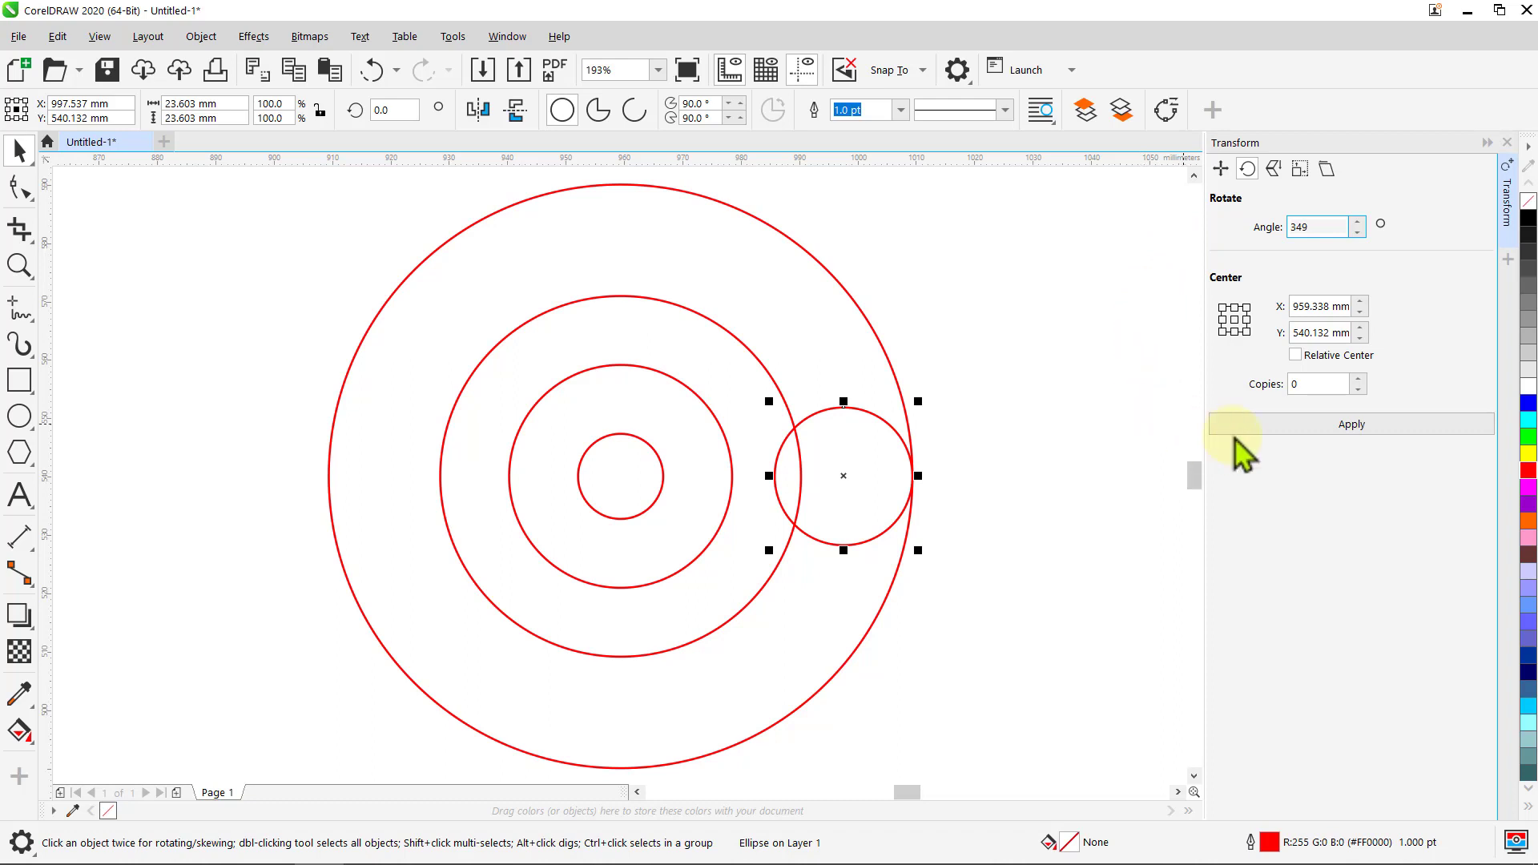
click(1311, 423)
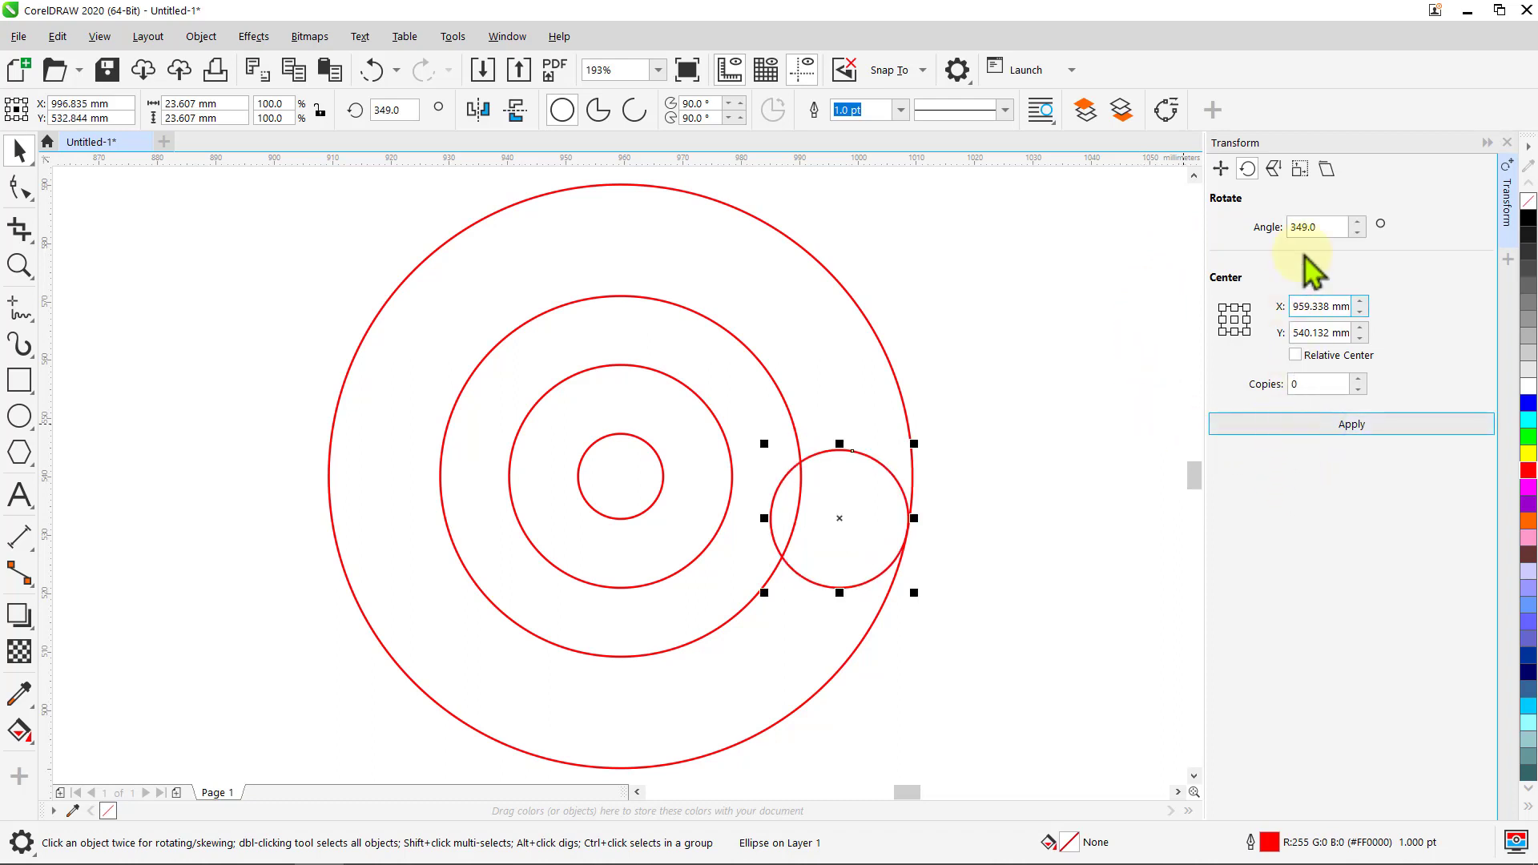
Step: Create 1 copy of the rotated small circle, turned 353° around the same center
click(1319, 227)
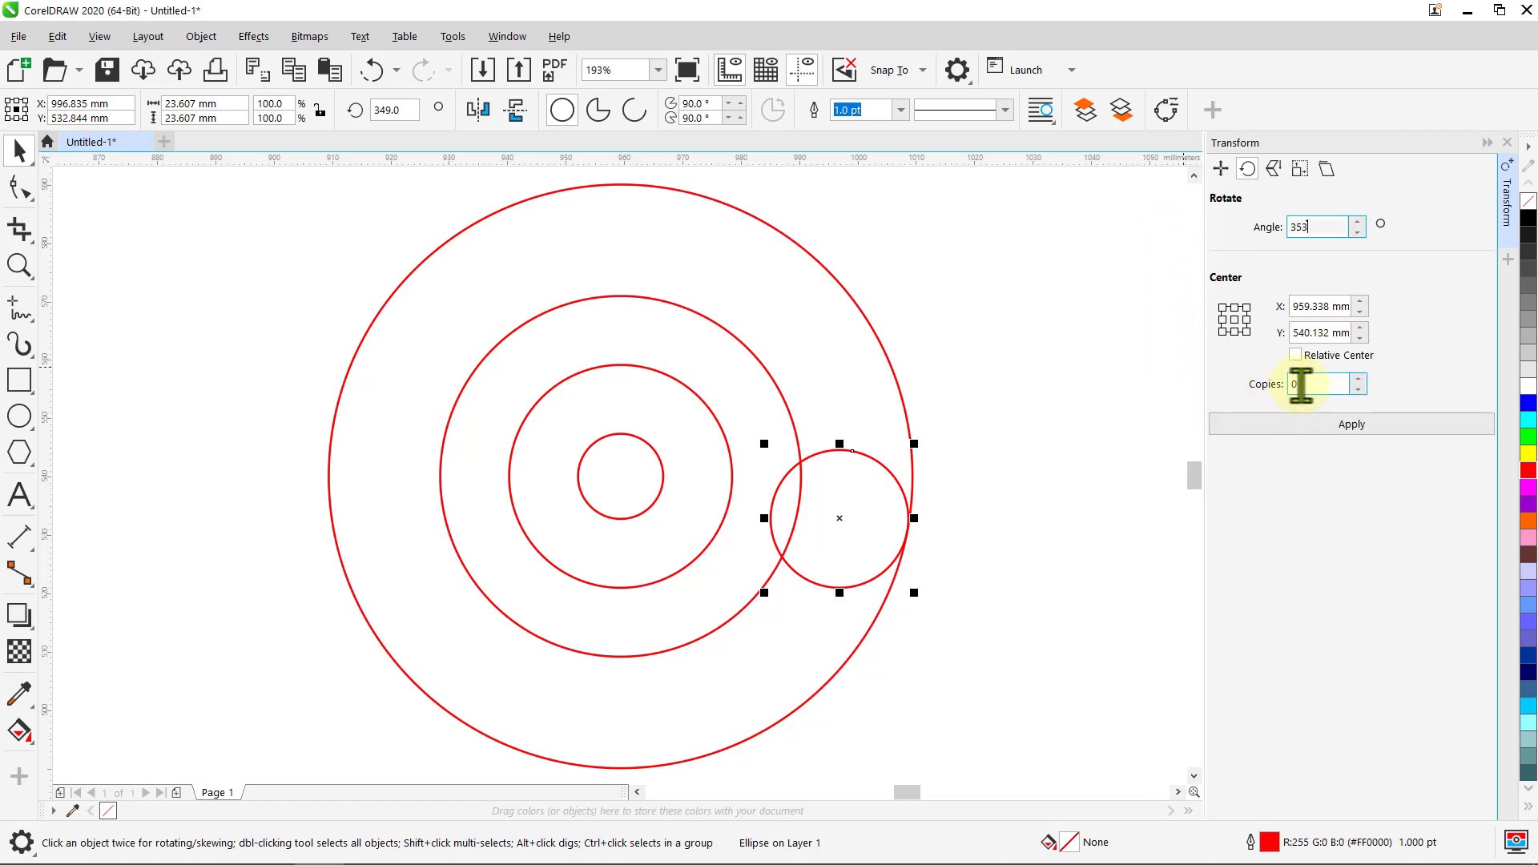
click(1298, 384)
text(1)
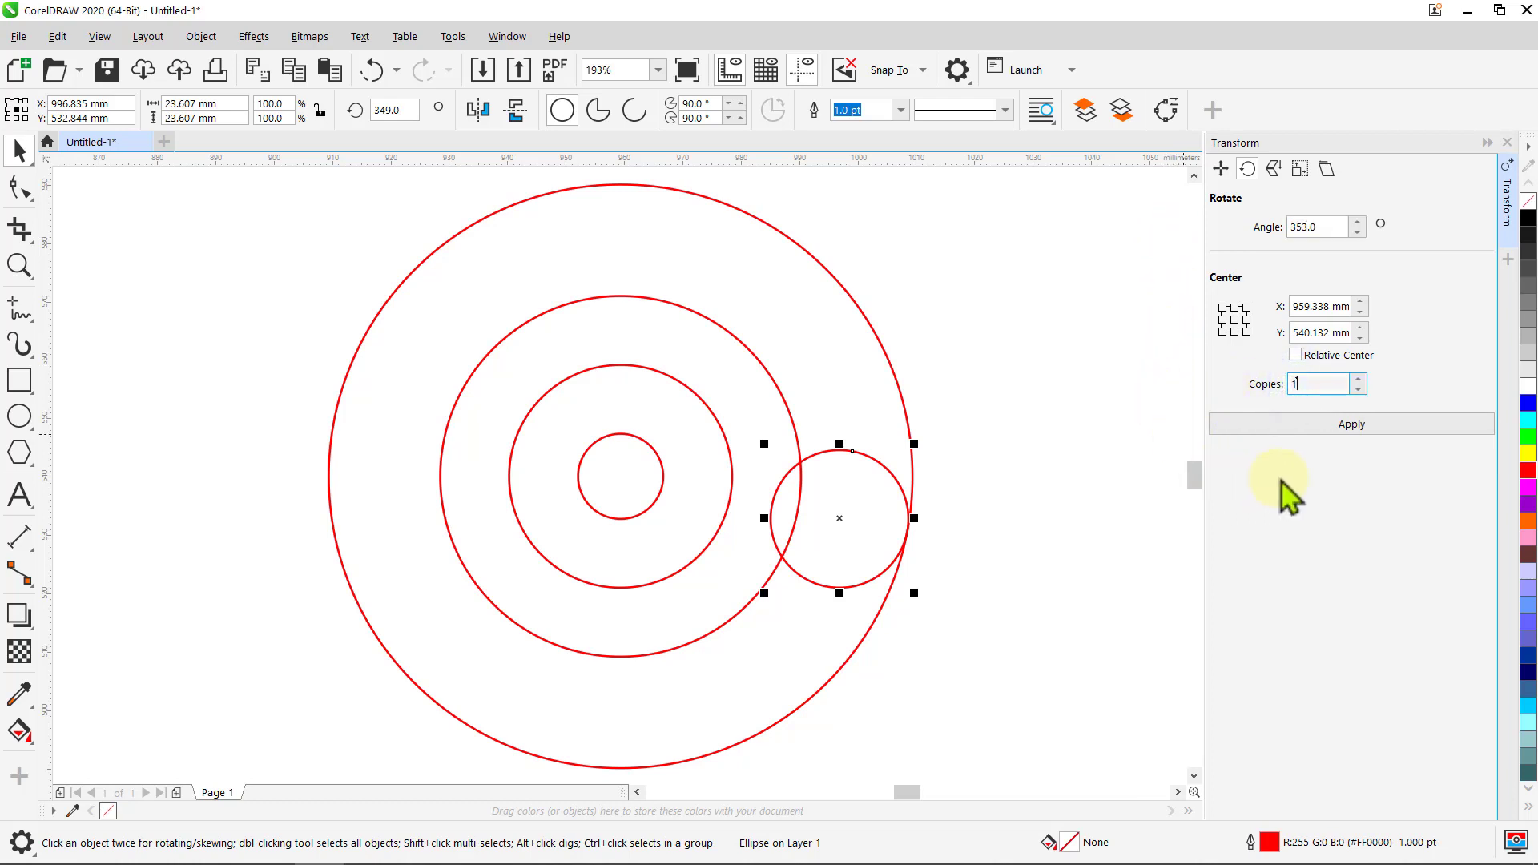
click(1342, 433)
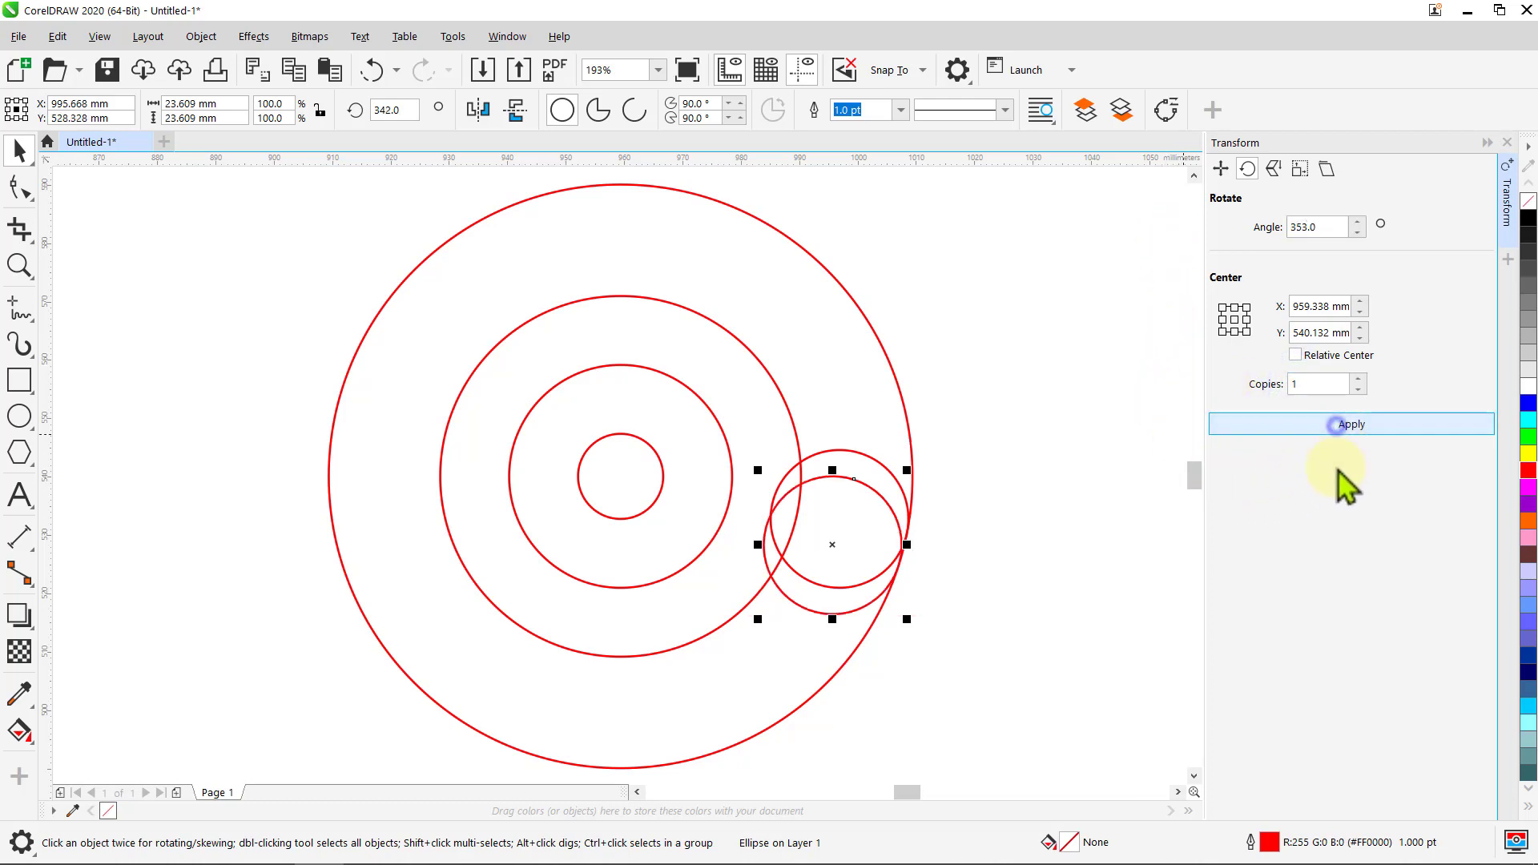
click(1129, 415)
Step: Duplicate the upper of the two overlapping small circles, snapping the copy's right quadrant to the second-largest circle's left quadrant
click(880, 460)
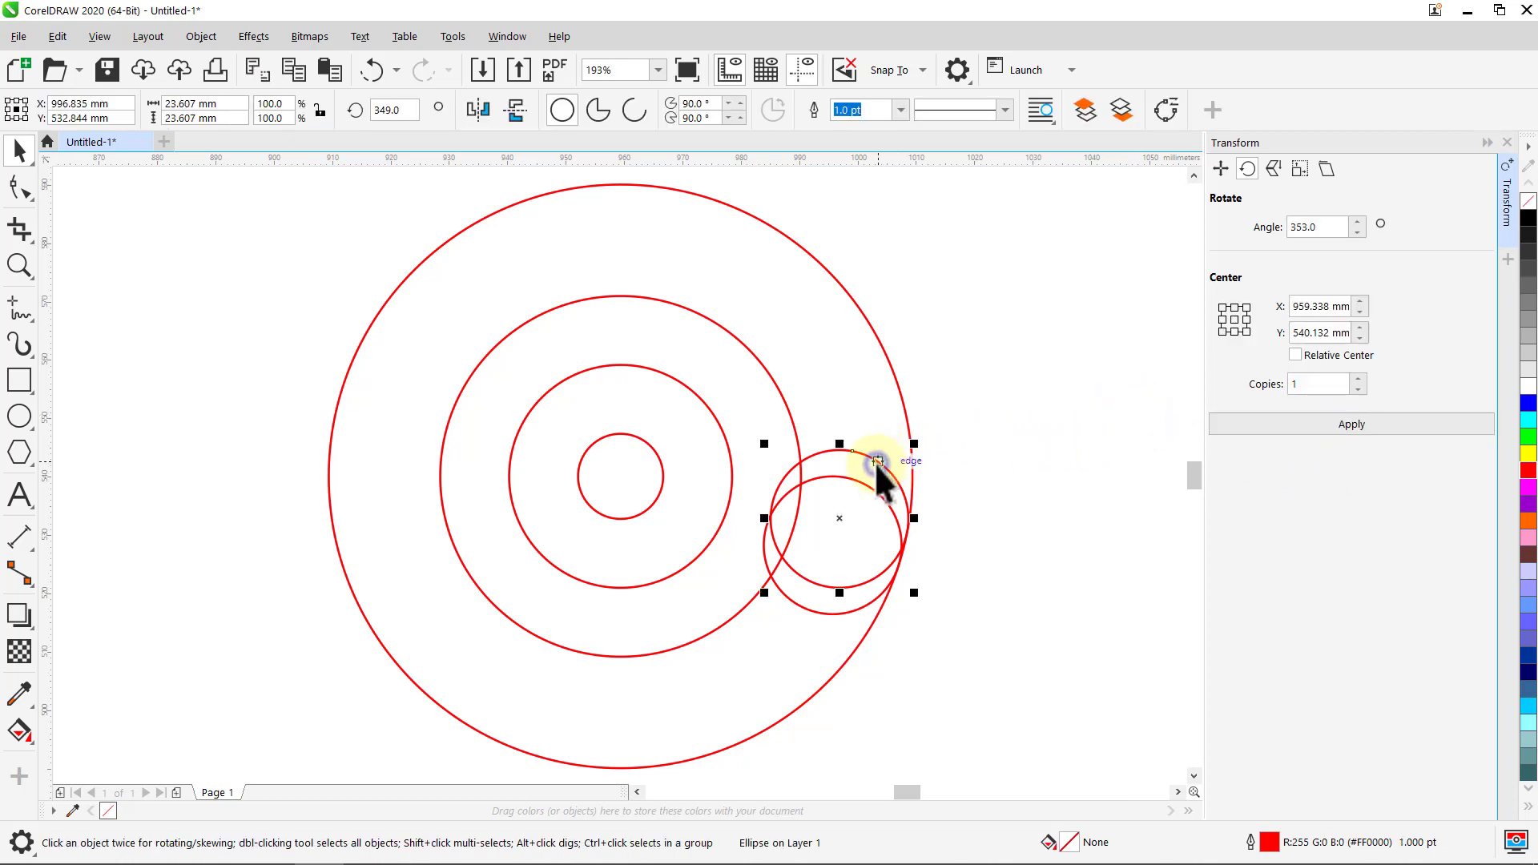
drag(906, 518, 441, 475)
right_click(443, 475)
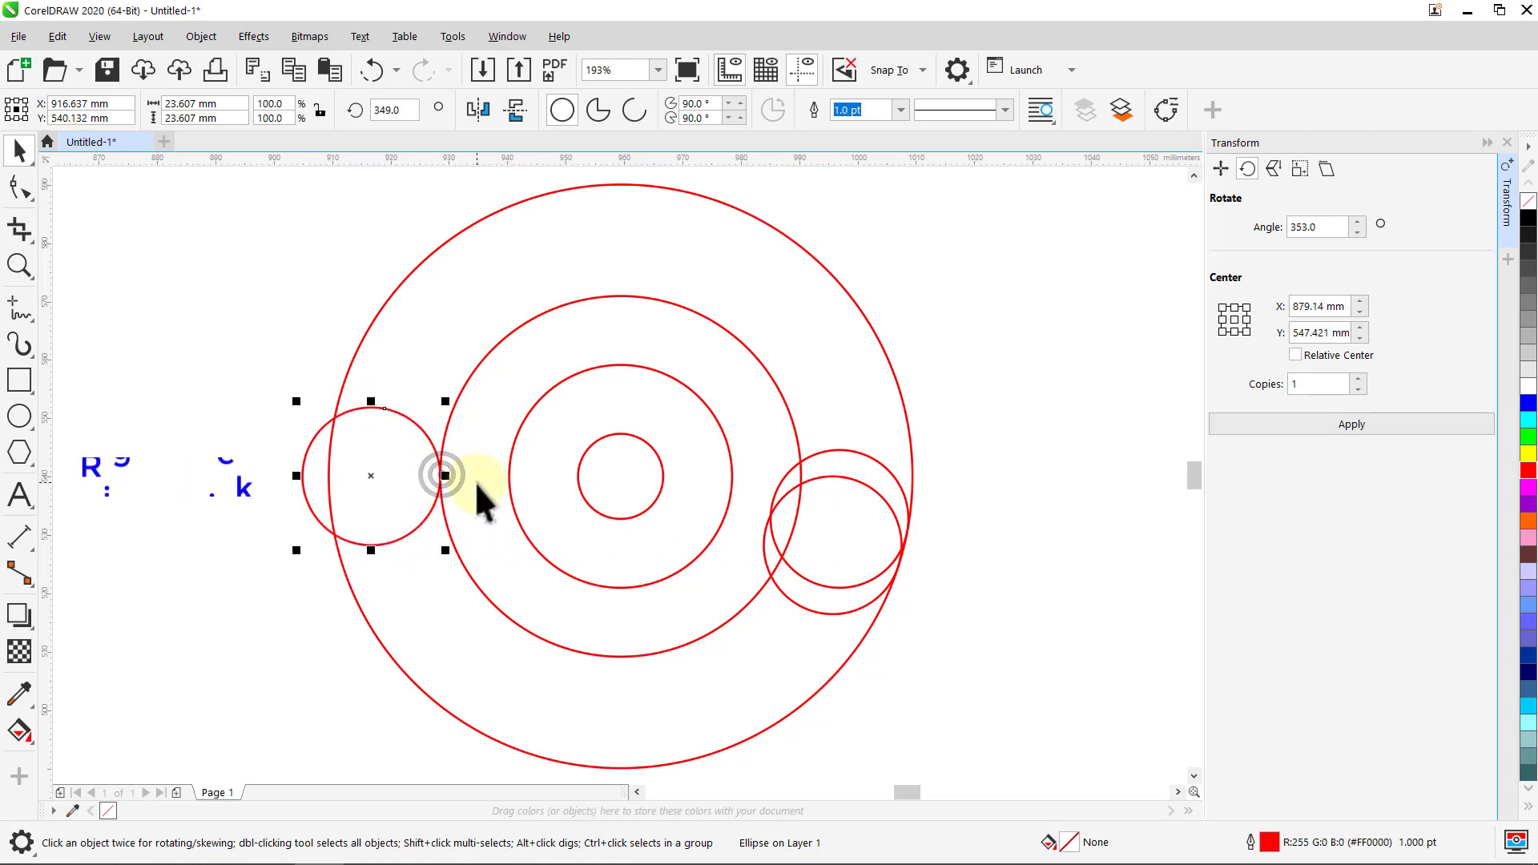
Step: Place the left small circle's rotation center on the common center and rotate the circle by 344° with 0 copies
click(361, 502)
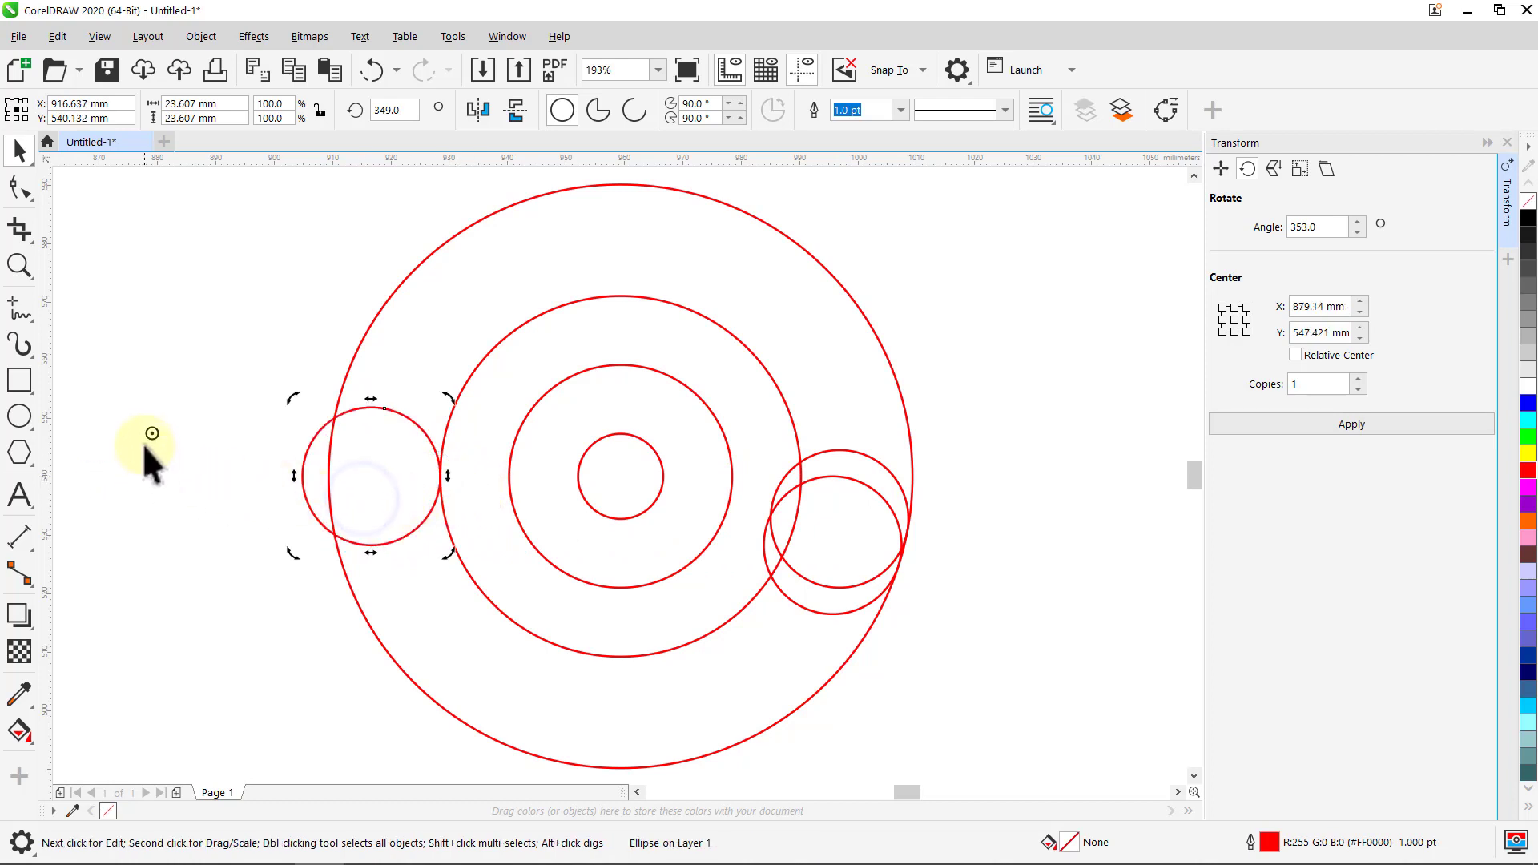
mouse_move(148, 435)
mouse_down()
mouse_move(398, 504)
mouse_move(587, 501)
mouse_move(619, 476)
mouse_up()
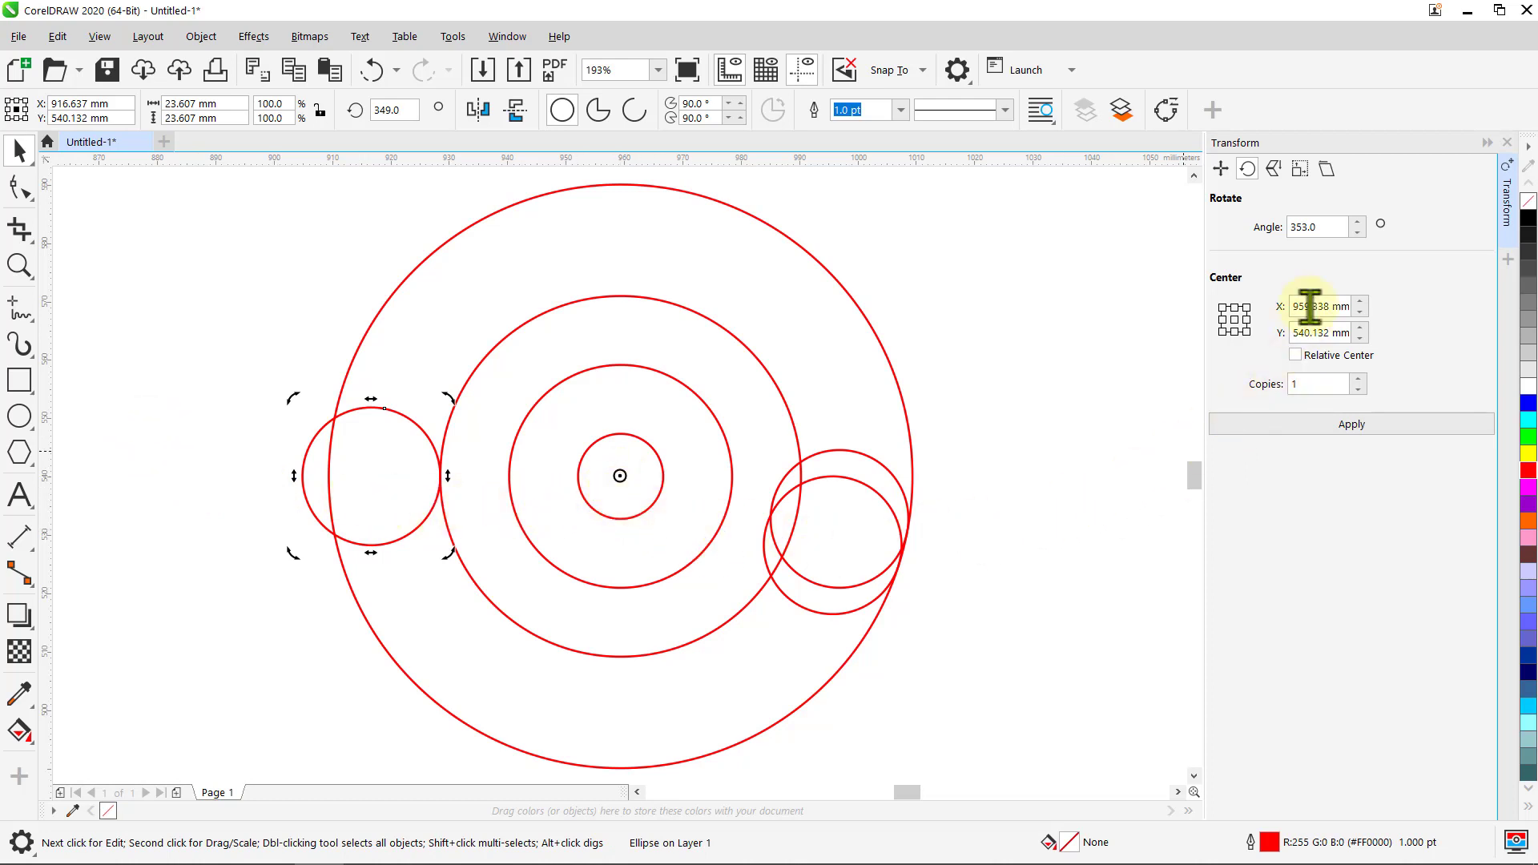
drag(1333, 227, 1278, 230)
text(3)
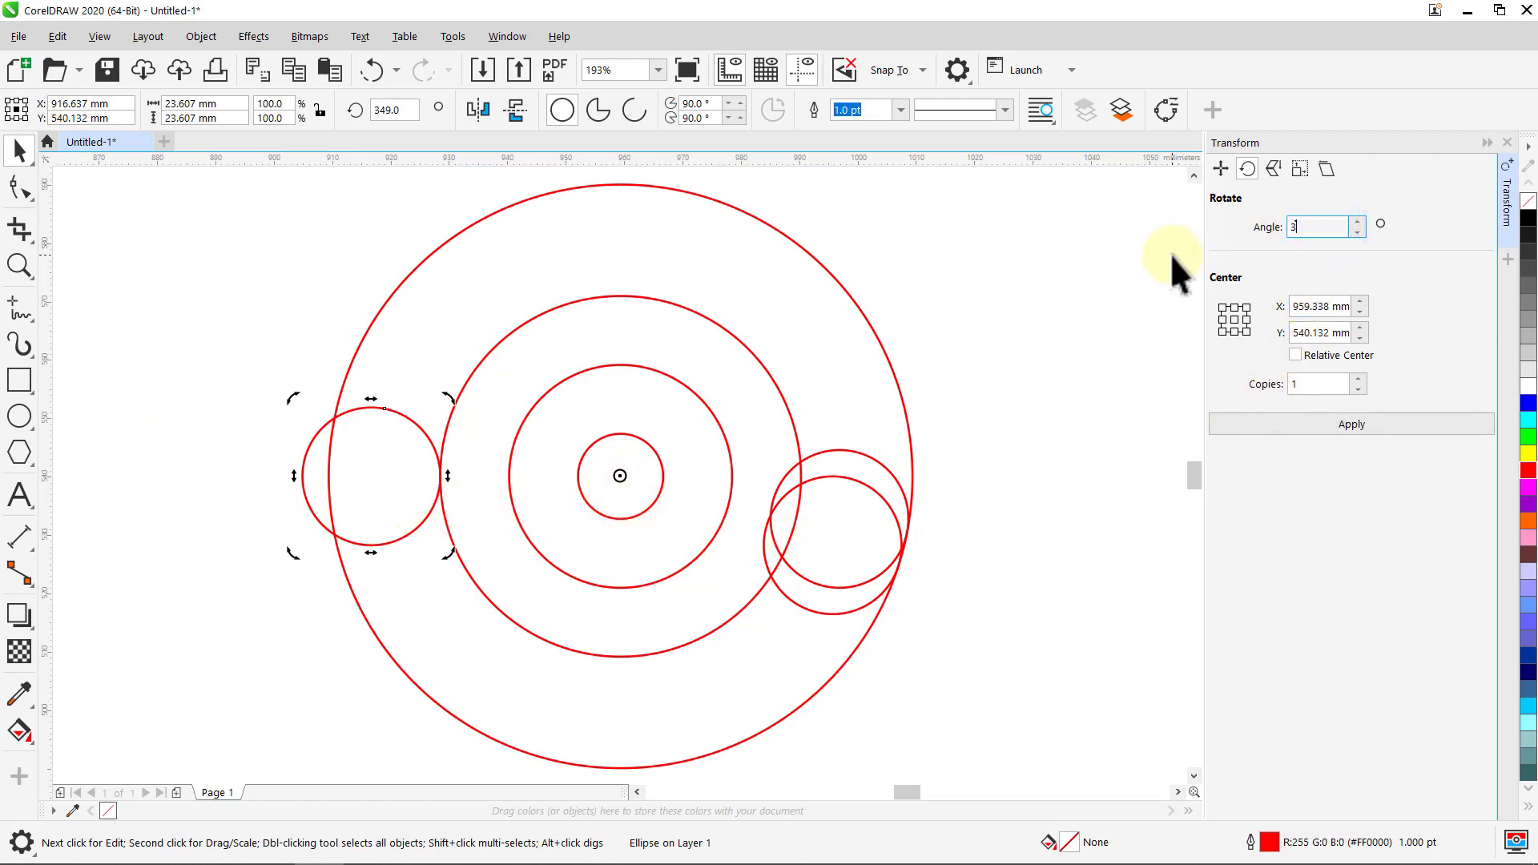
text(44)
double_click(1294, 385)
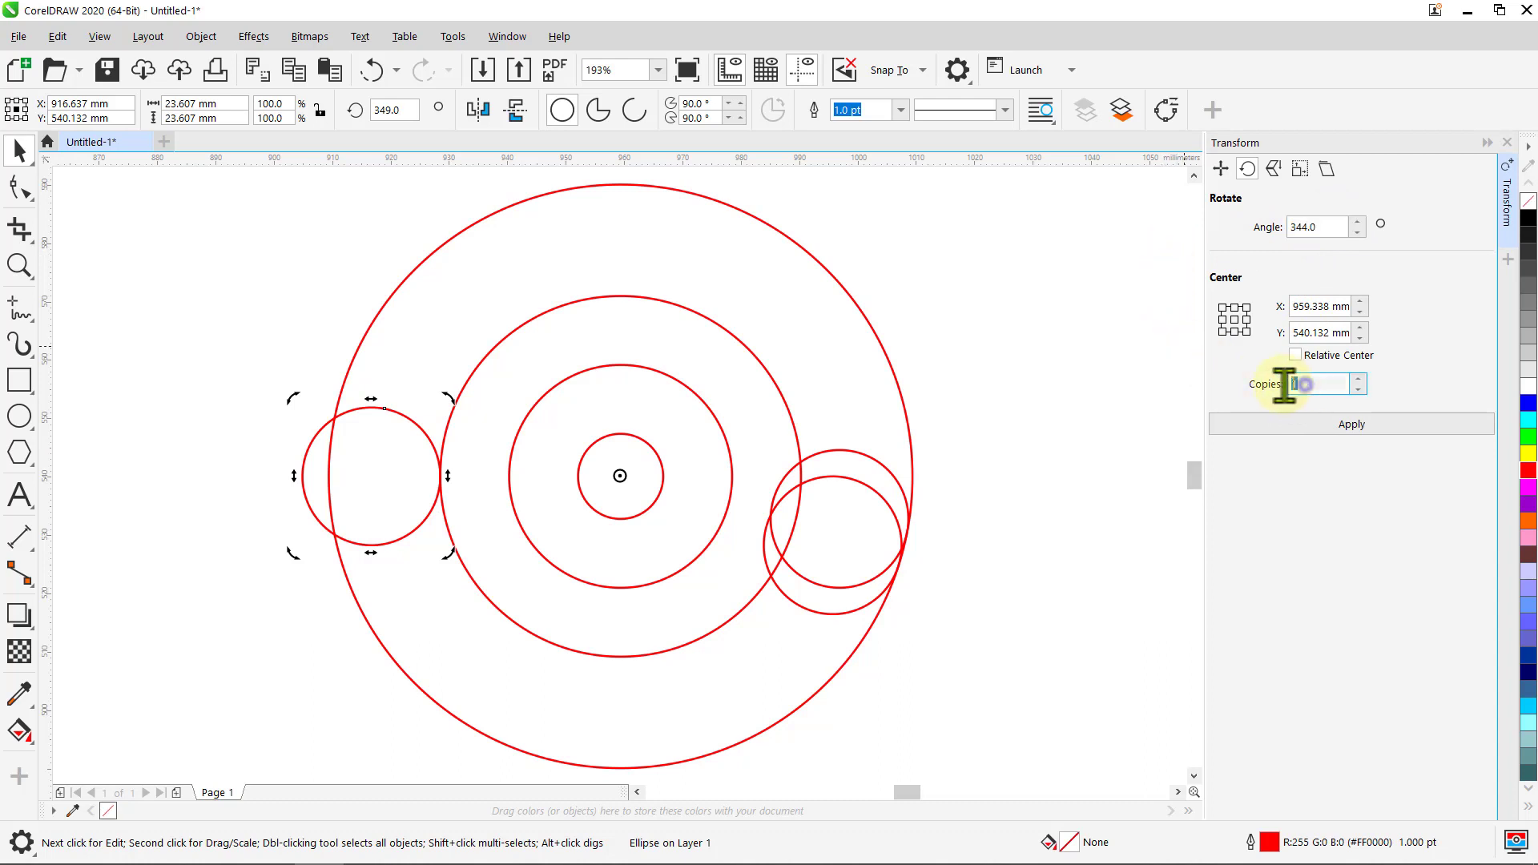
text(0)
click(1352, 428)
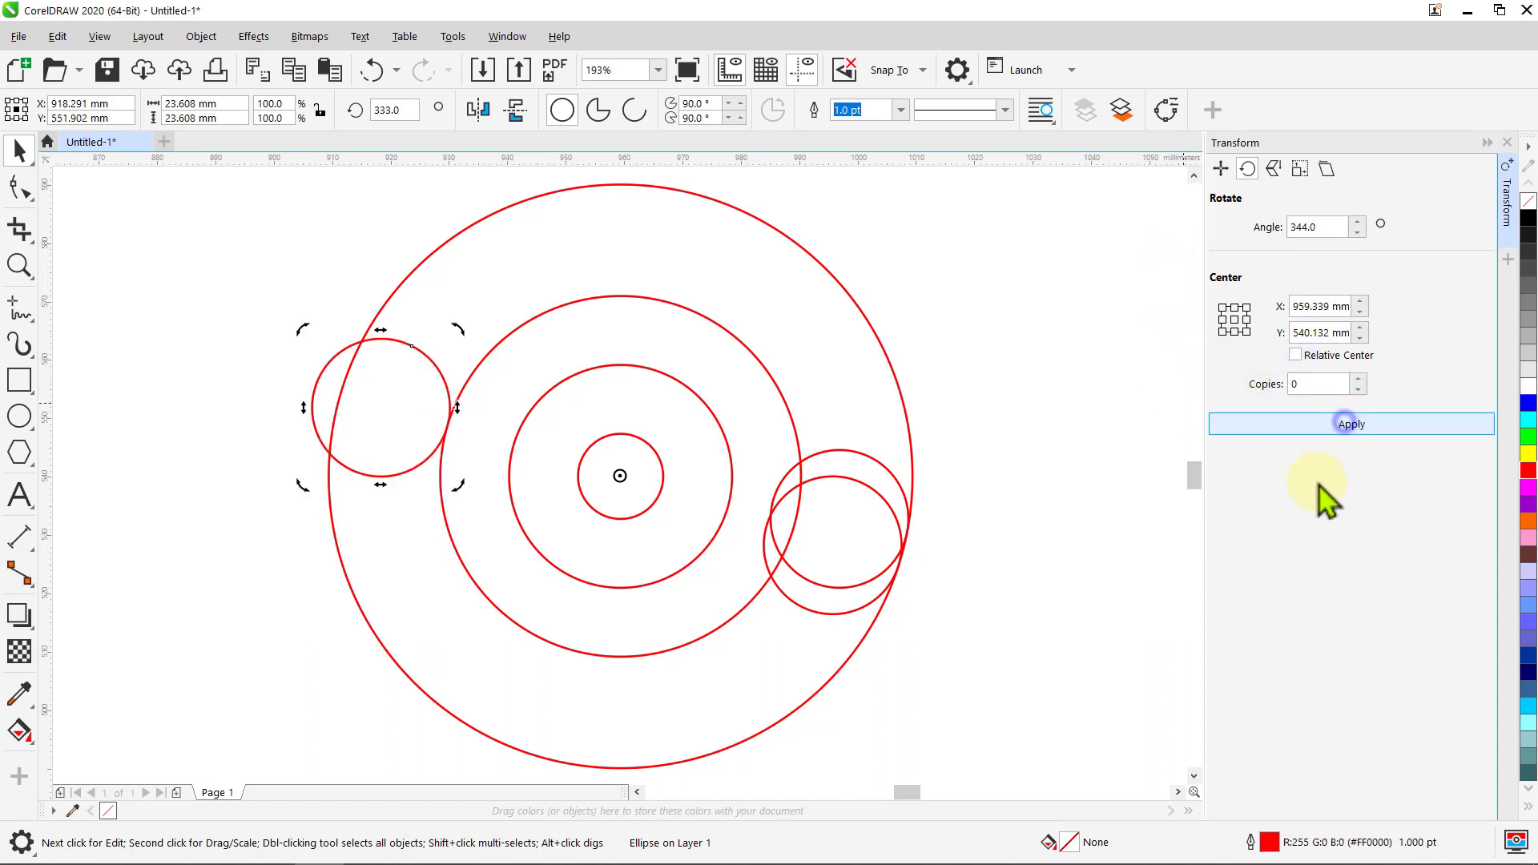
click(1137, 405)
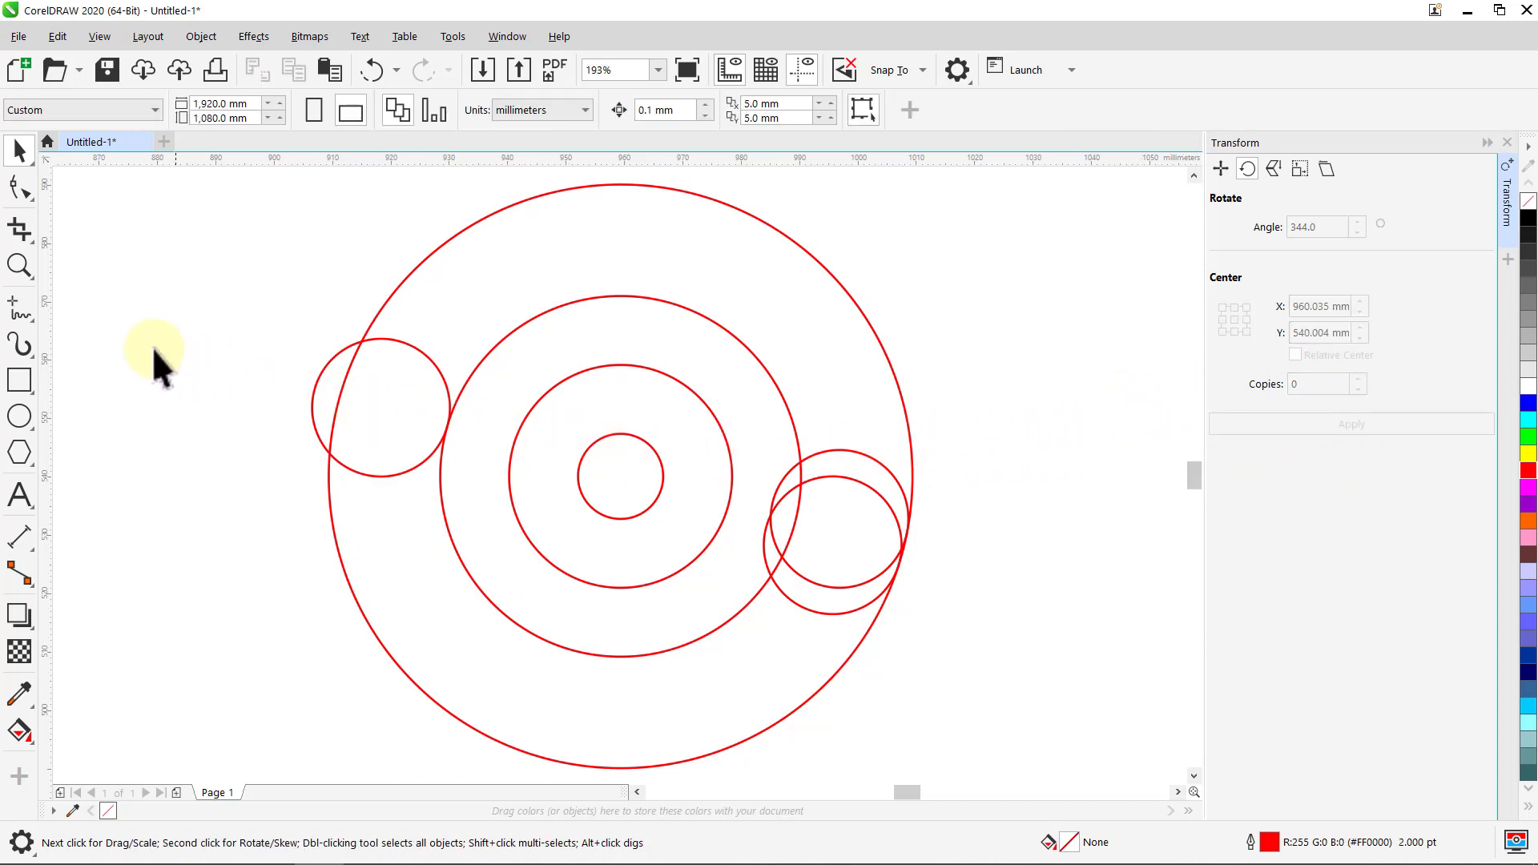
Step: Activate the 2-Point Line tool and set the default graphic outline to light blue (#00CCFF) at 1.0 pt
click(22, 309)
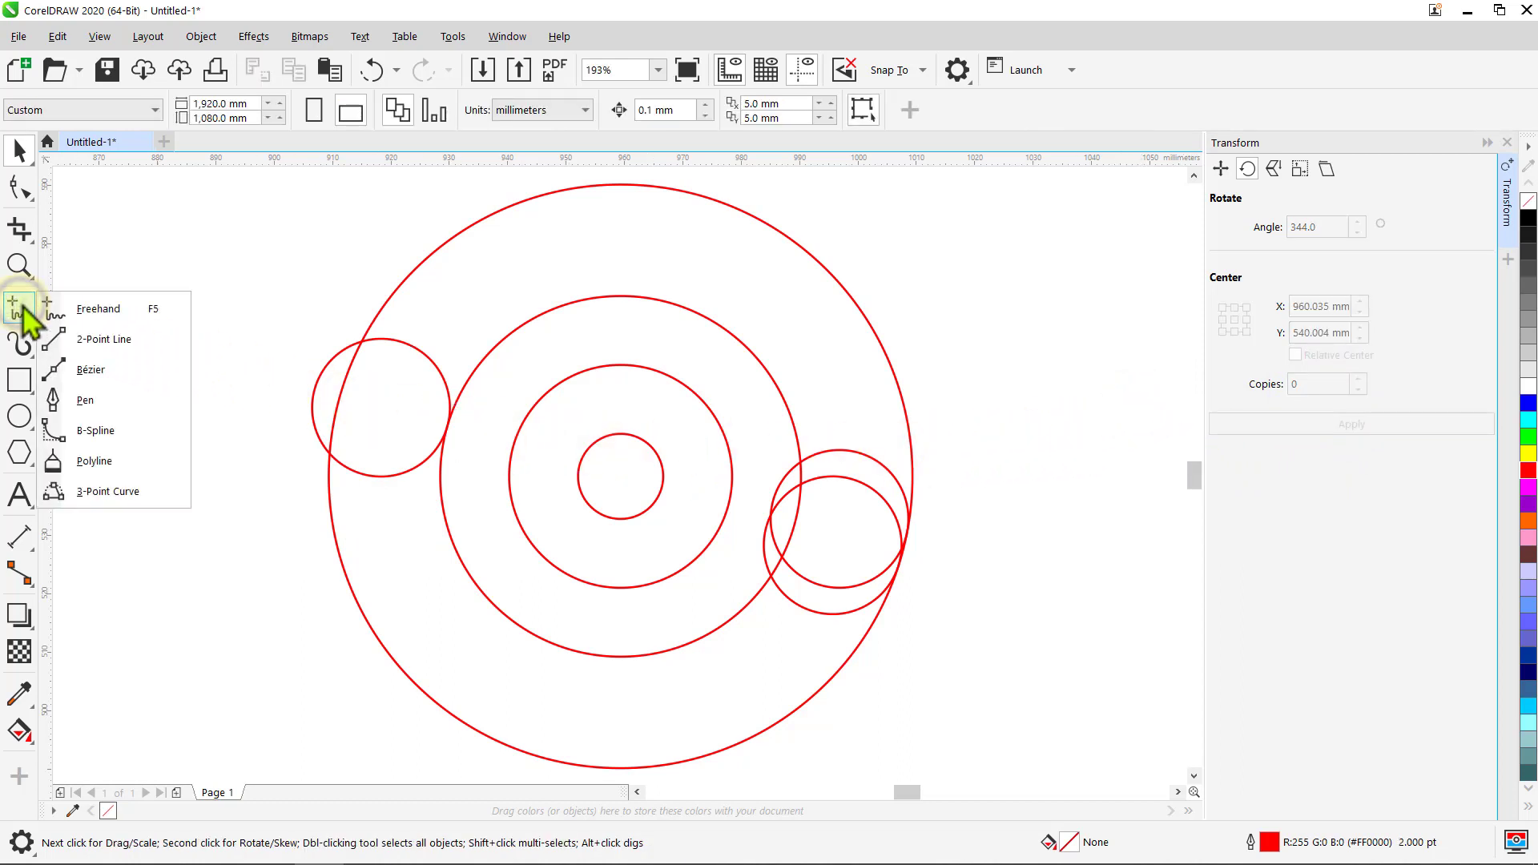
click(76, 337)
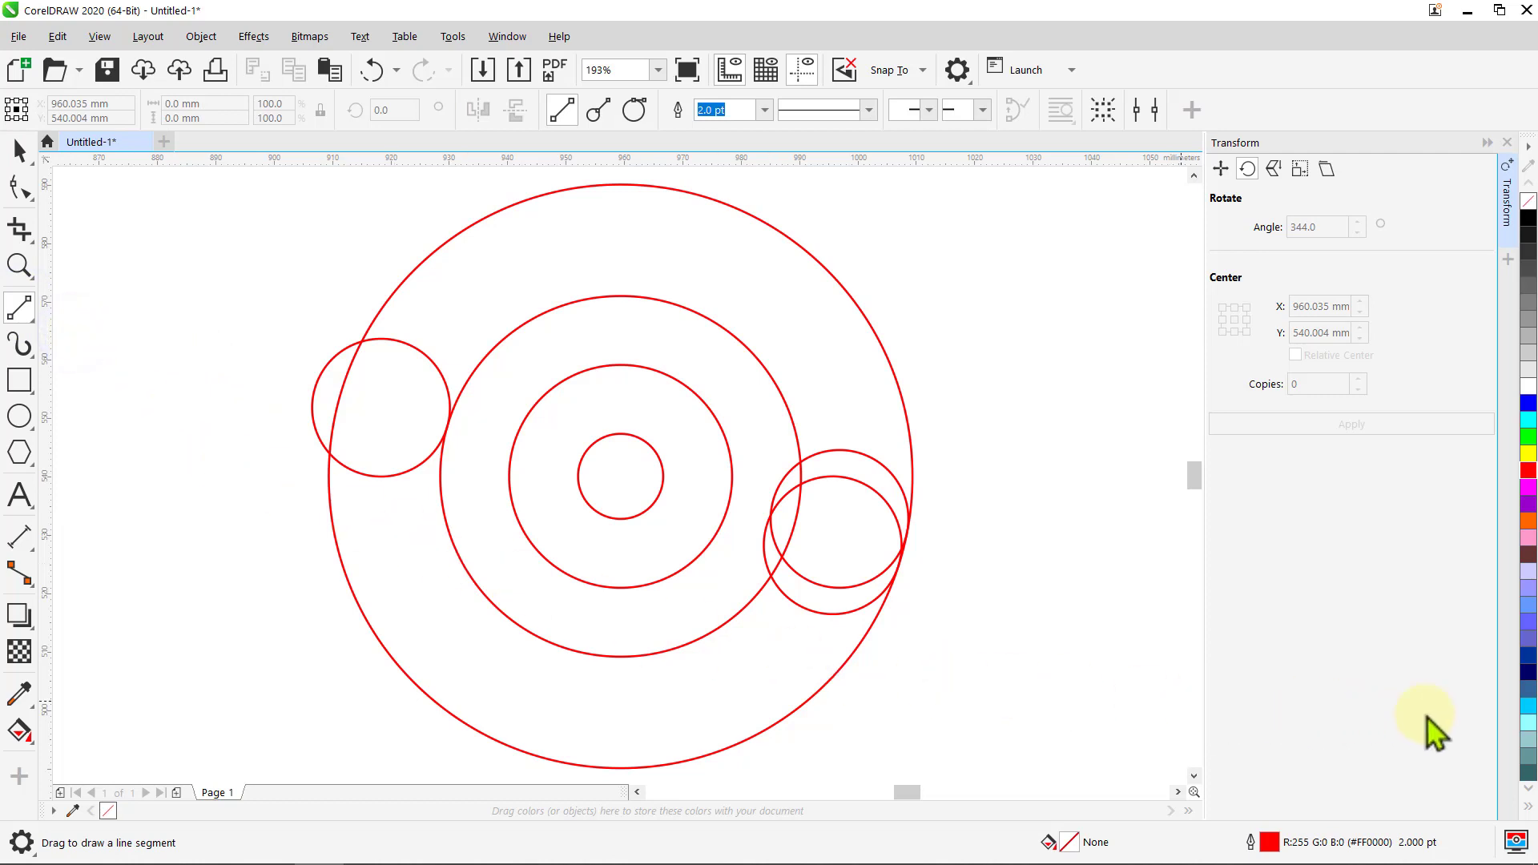
right_click(1527, 725)
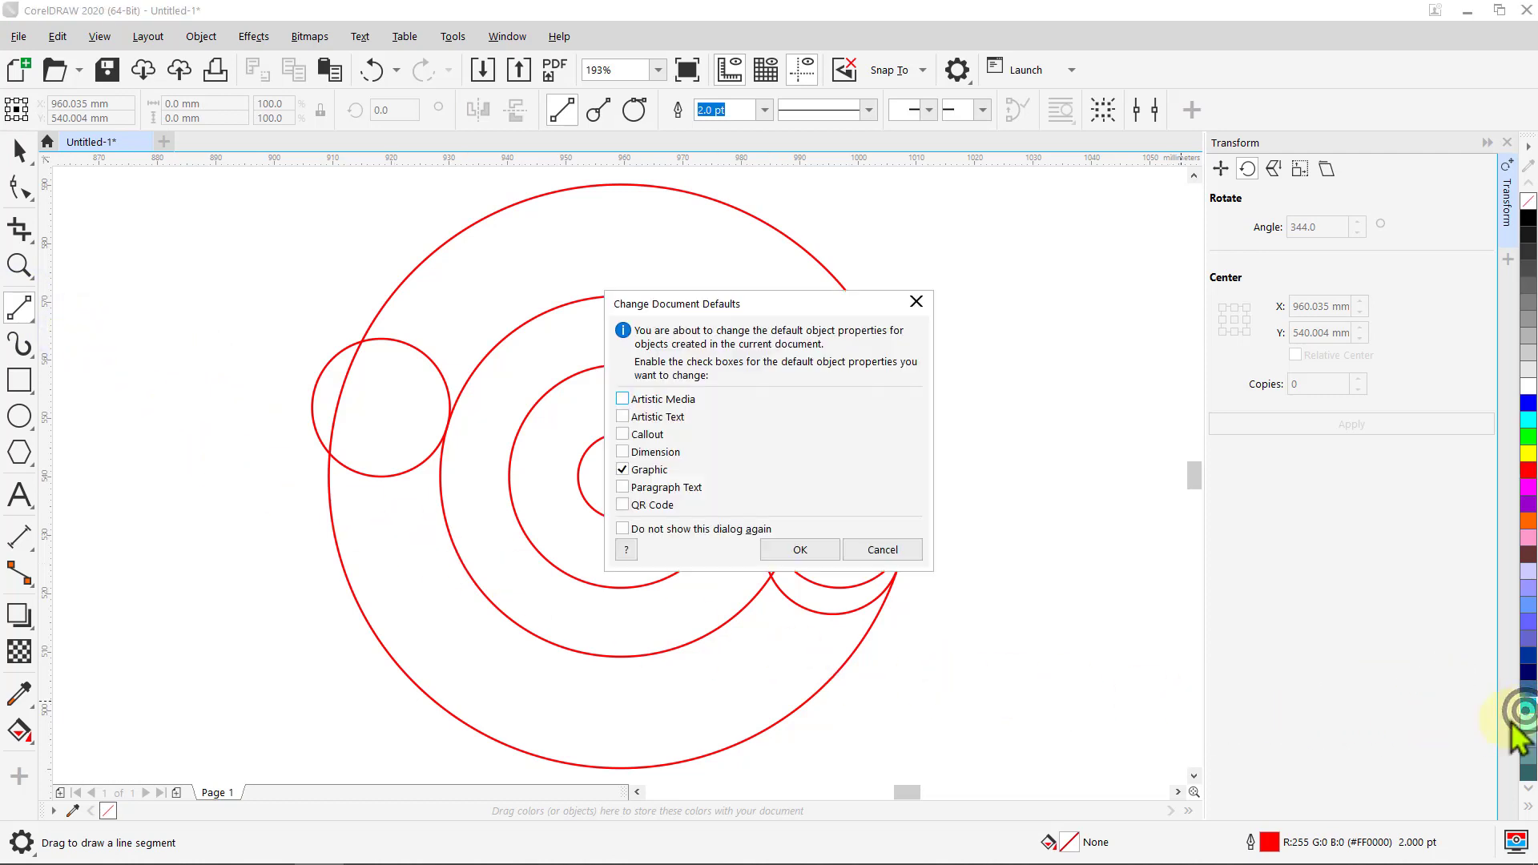
click(800, 551)
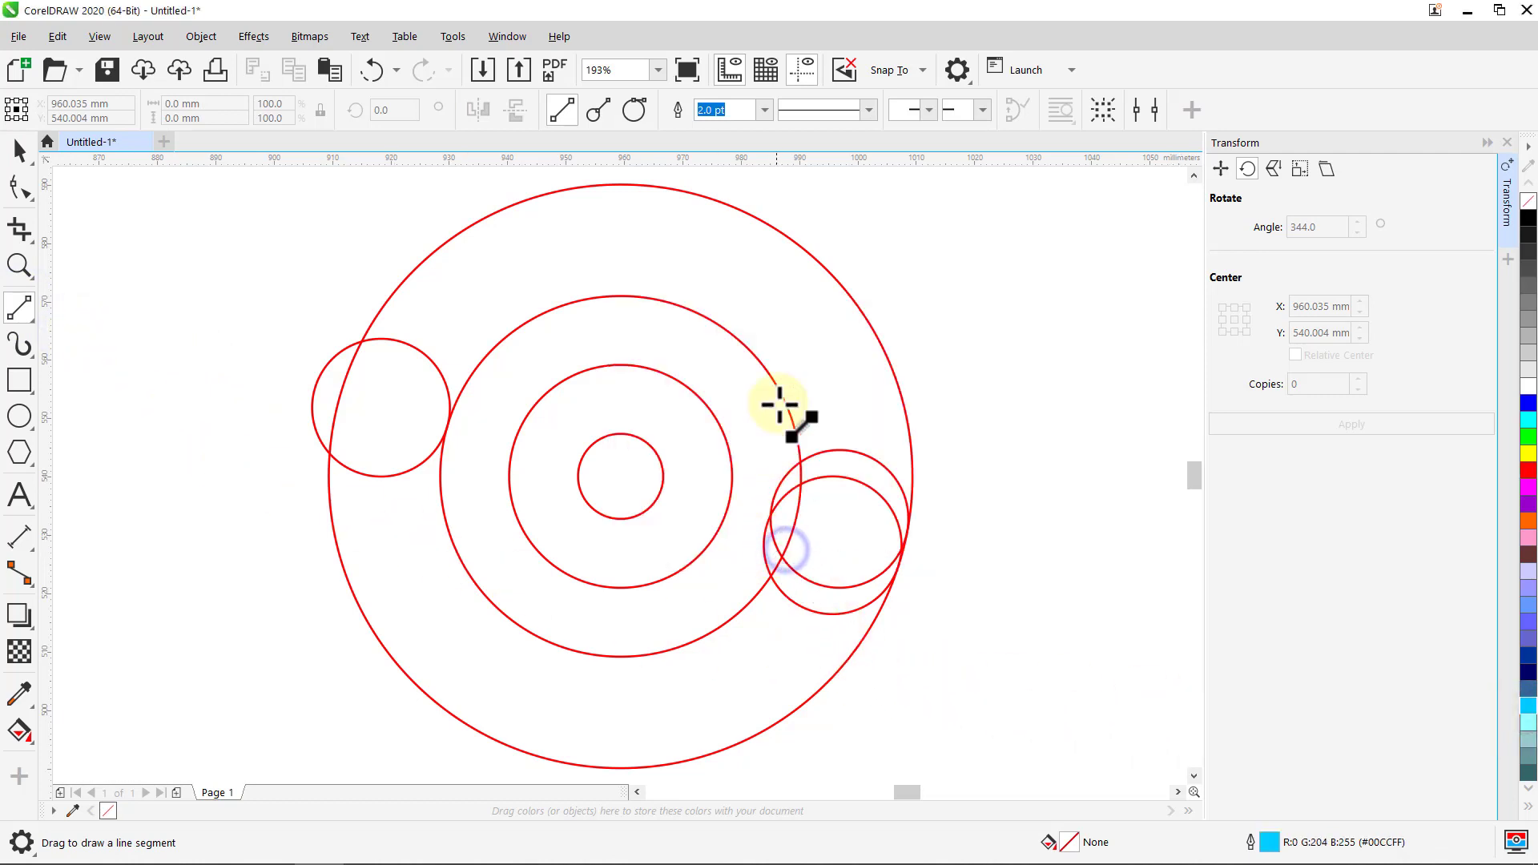
click(765, 111)
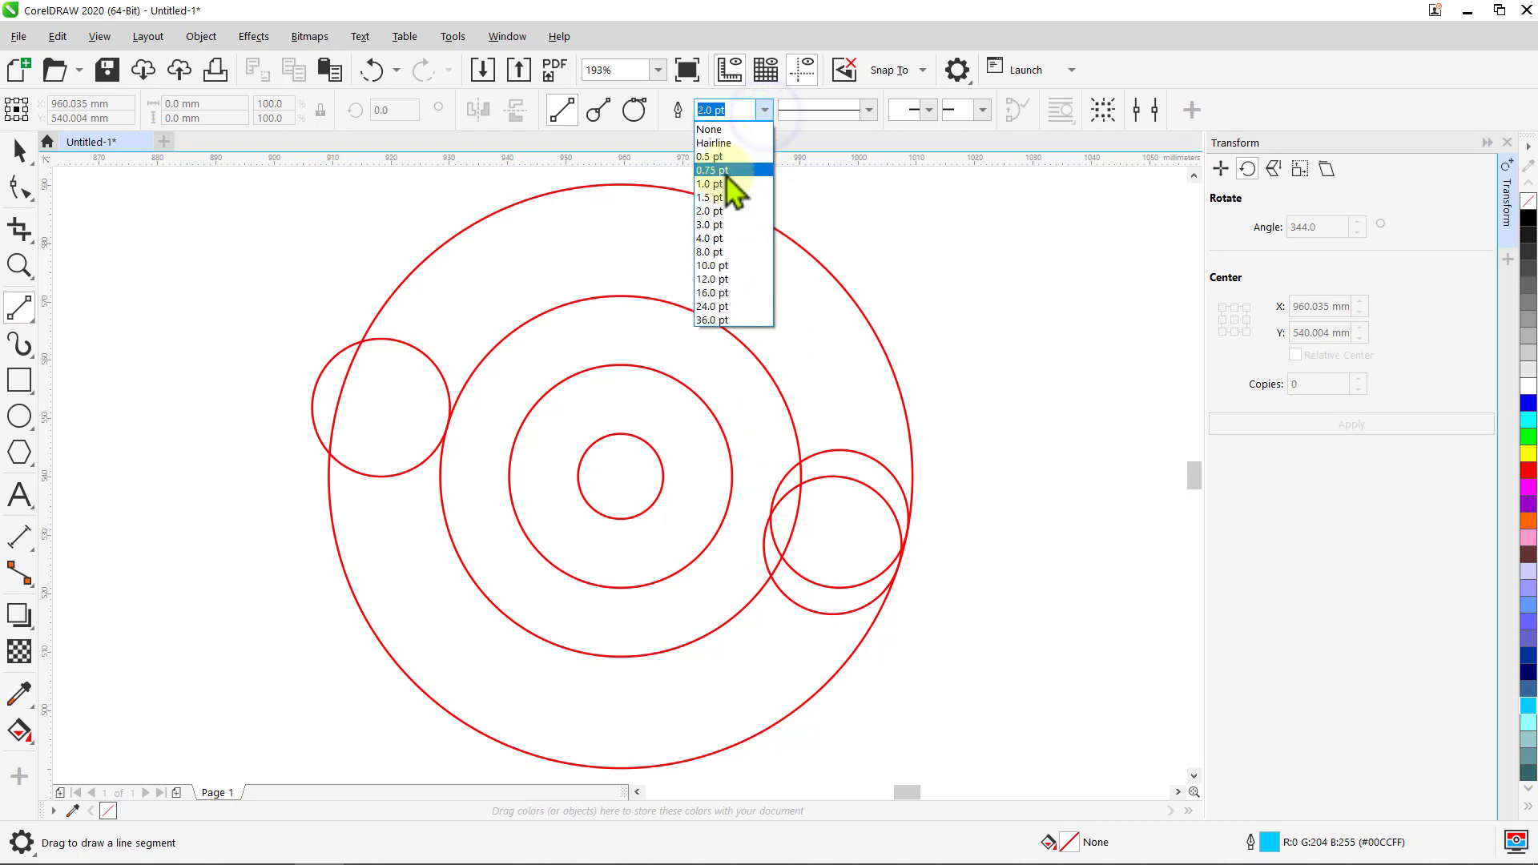
click(765, 164)
click(783, 550)
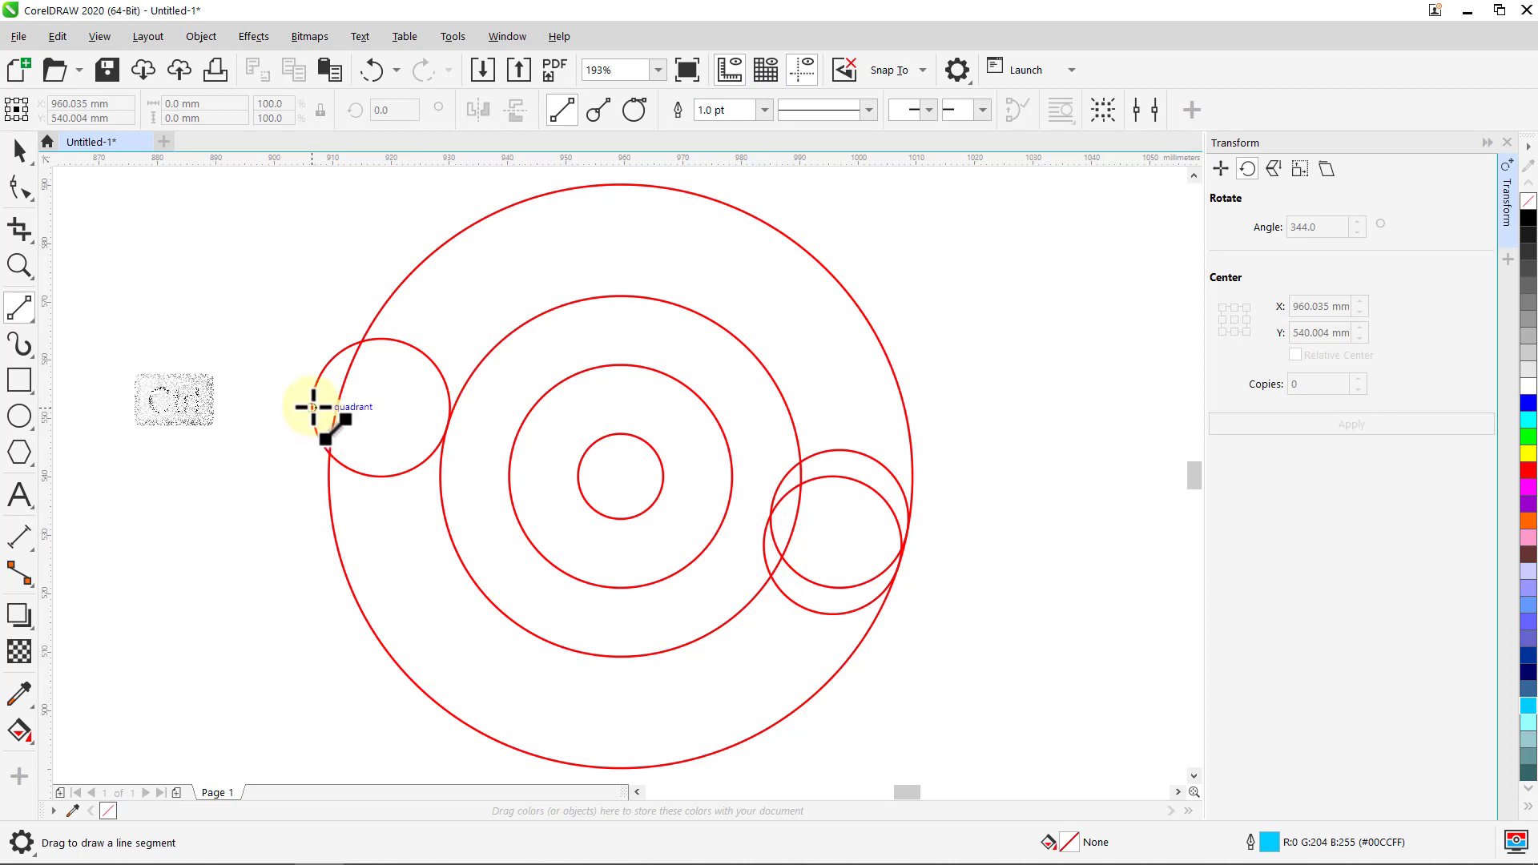
Step: Draw a vertical light blue line downward from the left quadrant of the left small circle
drag(319, 409, 321, 713)
key(space)
click(347, 702)
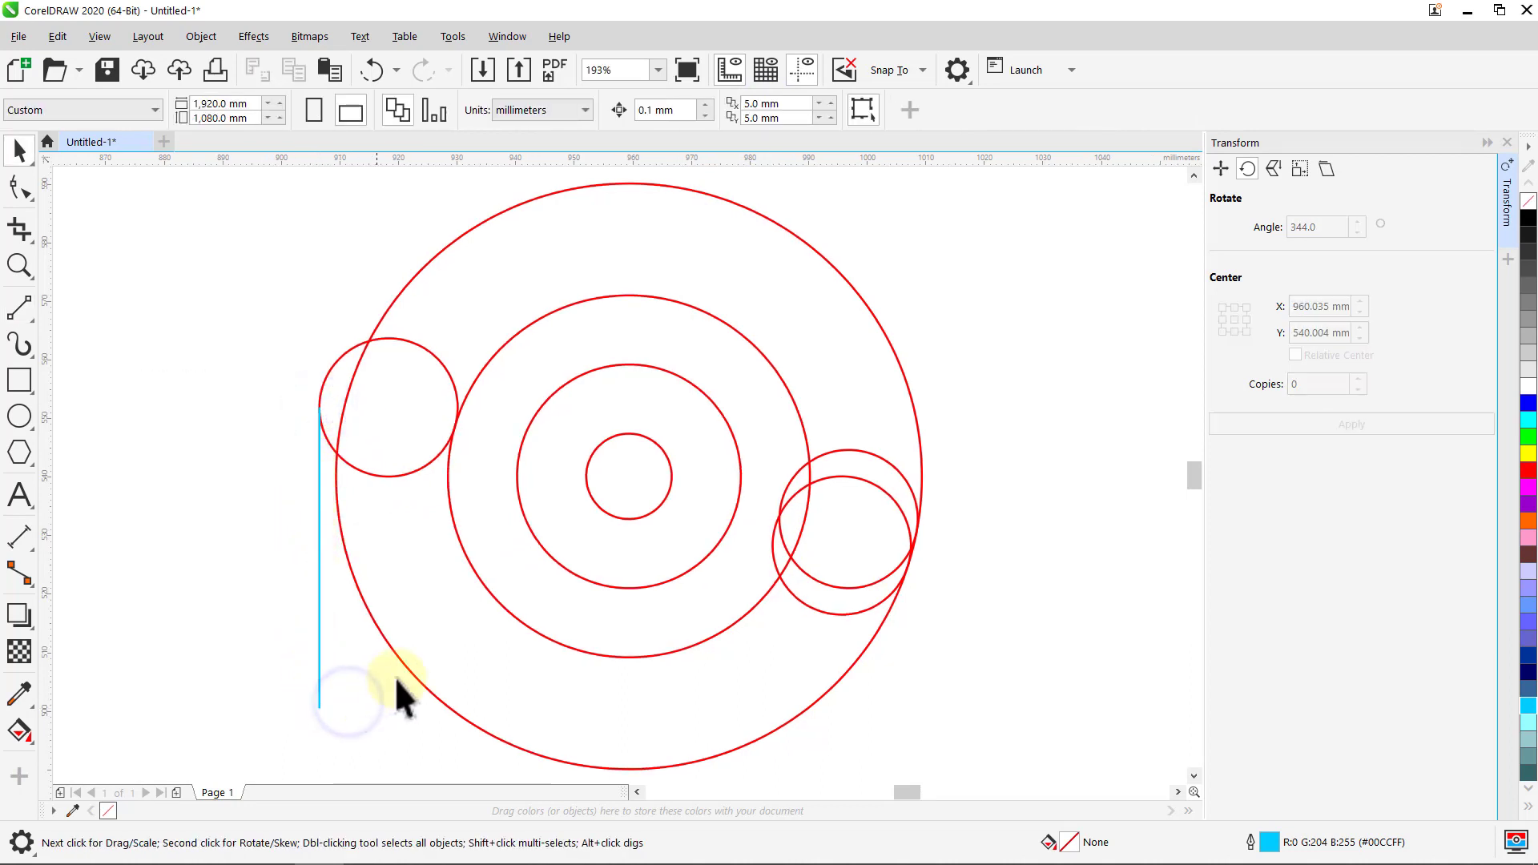
click(607, 70)
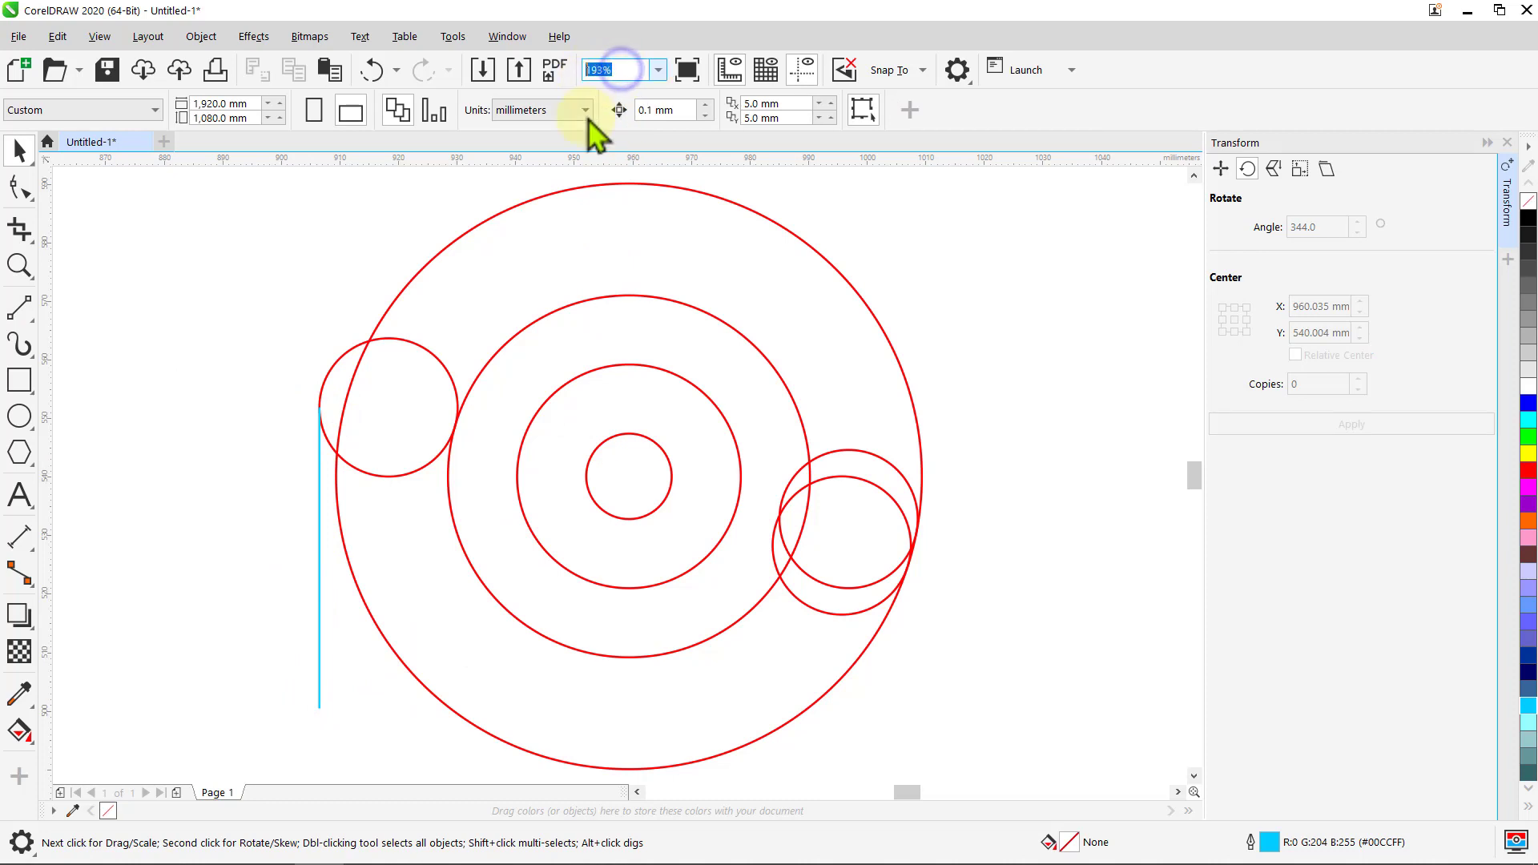
Step: Extend the vertical light blue line upward past the left small circle to a length of about 92 mm
text(175)
key(Return)
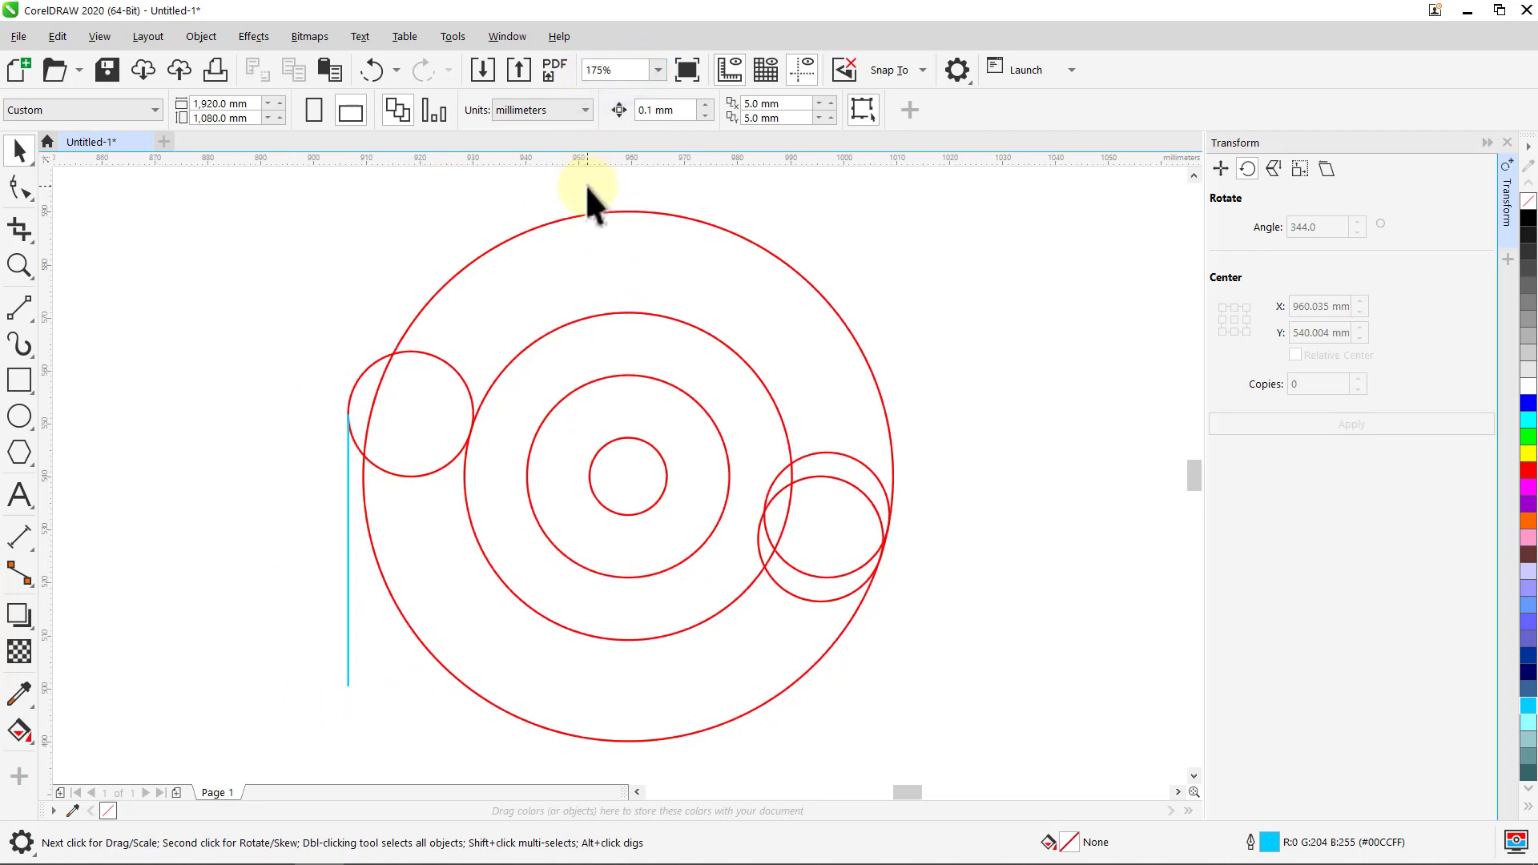
click(349, 465)
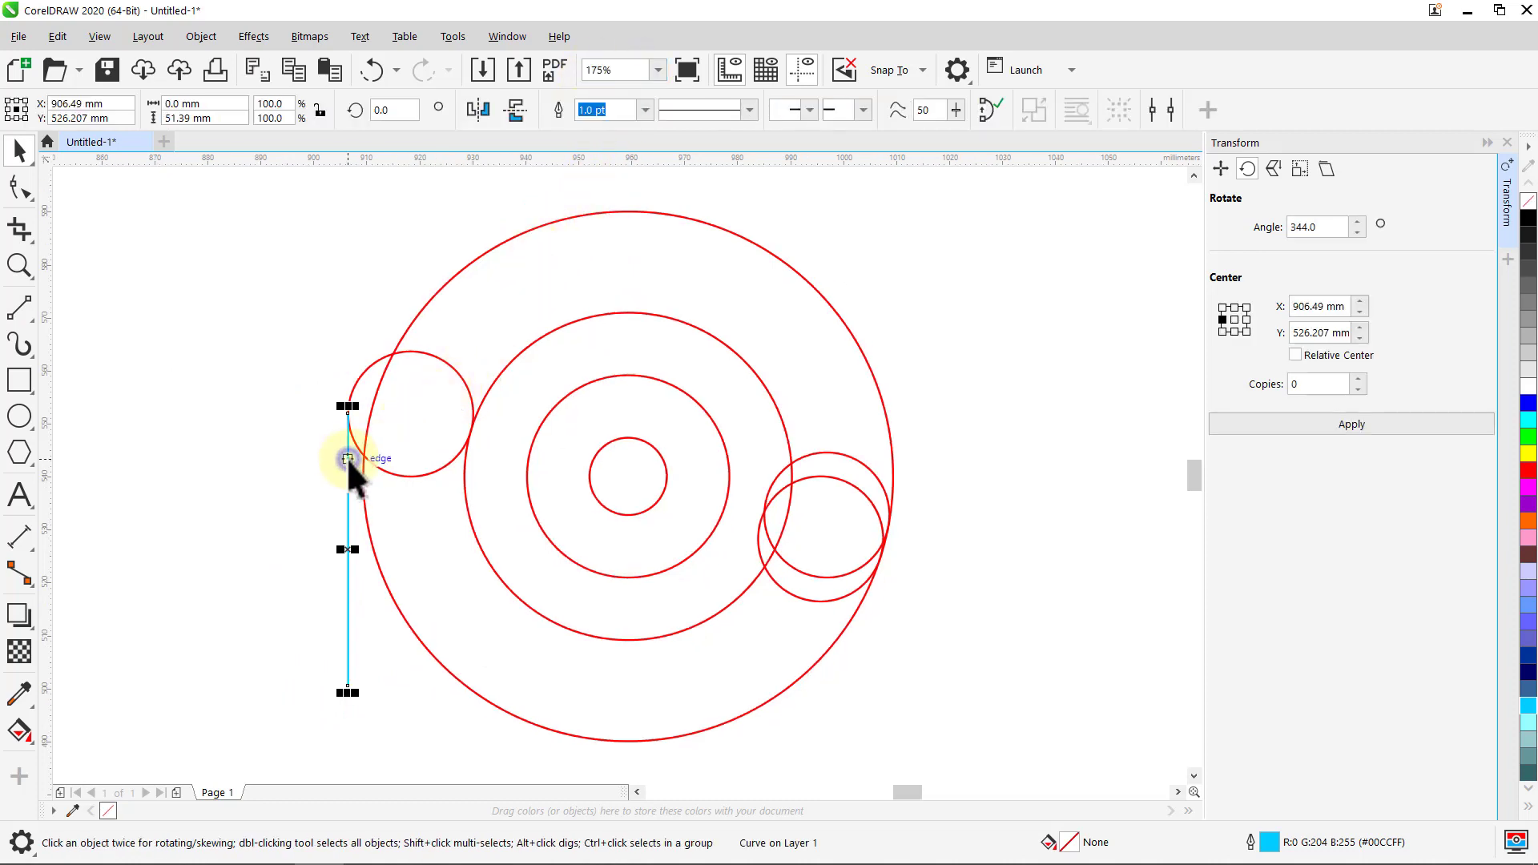
drag(347, 407, 350, 190)
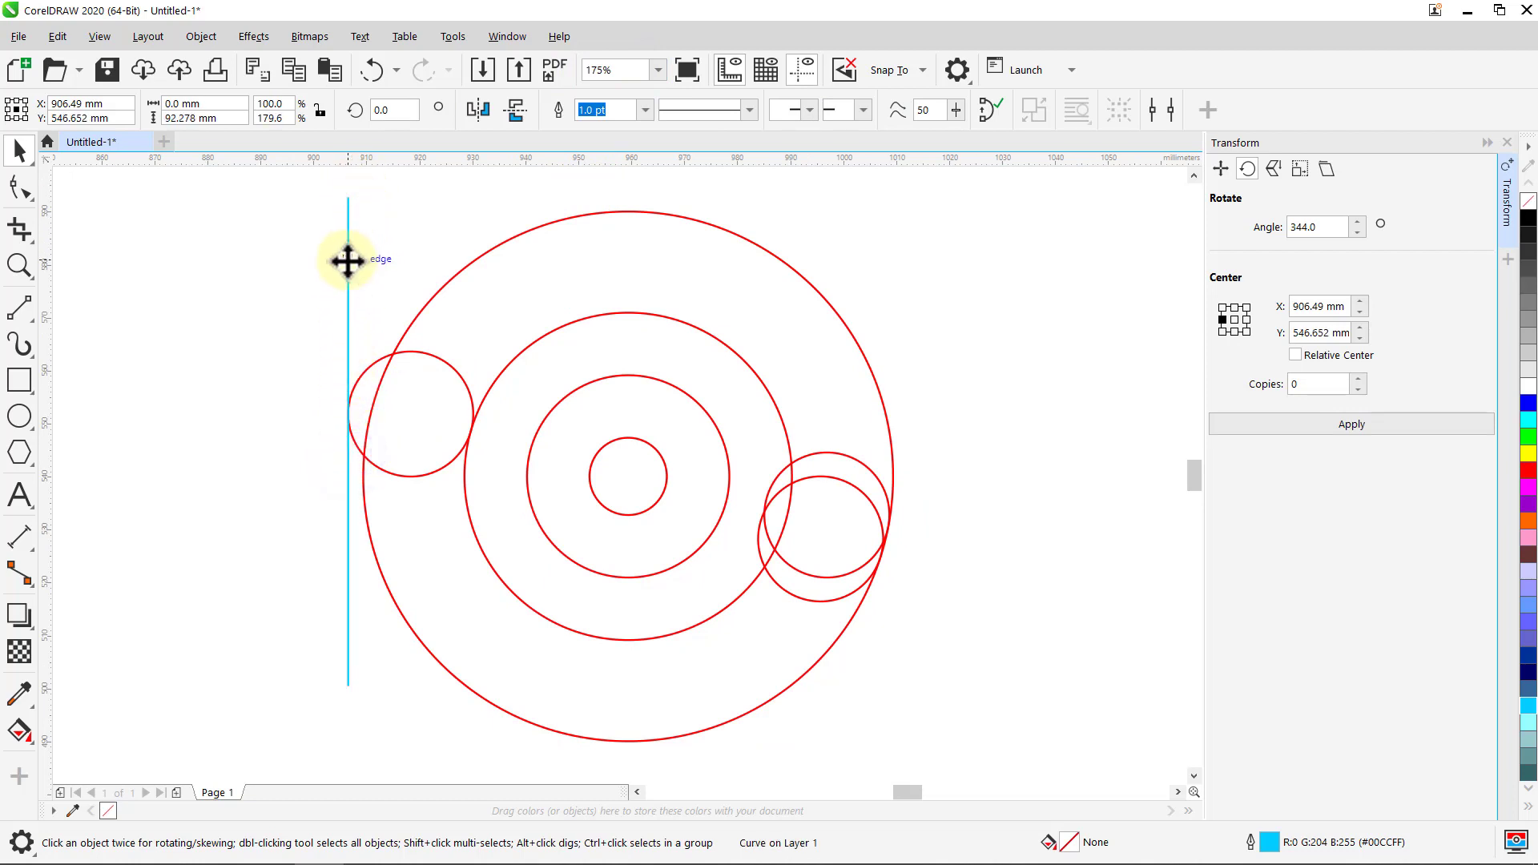
Step: Place the light blue line's rotation center on the left small circle's center and rotate the line by 21° with 0 copies
click(347, 260)
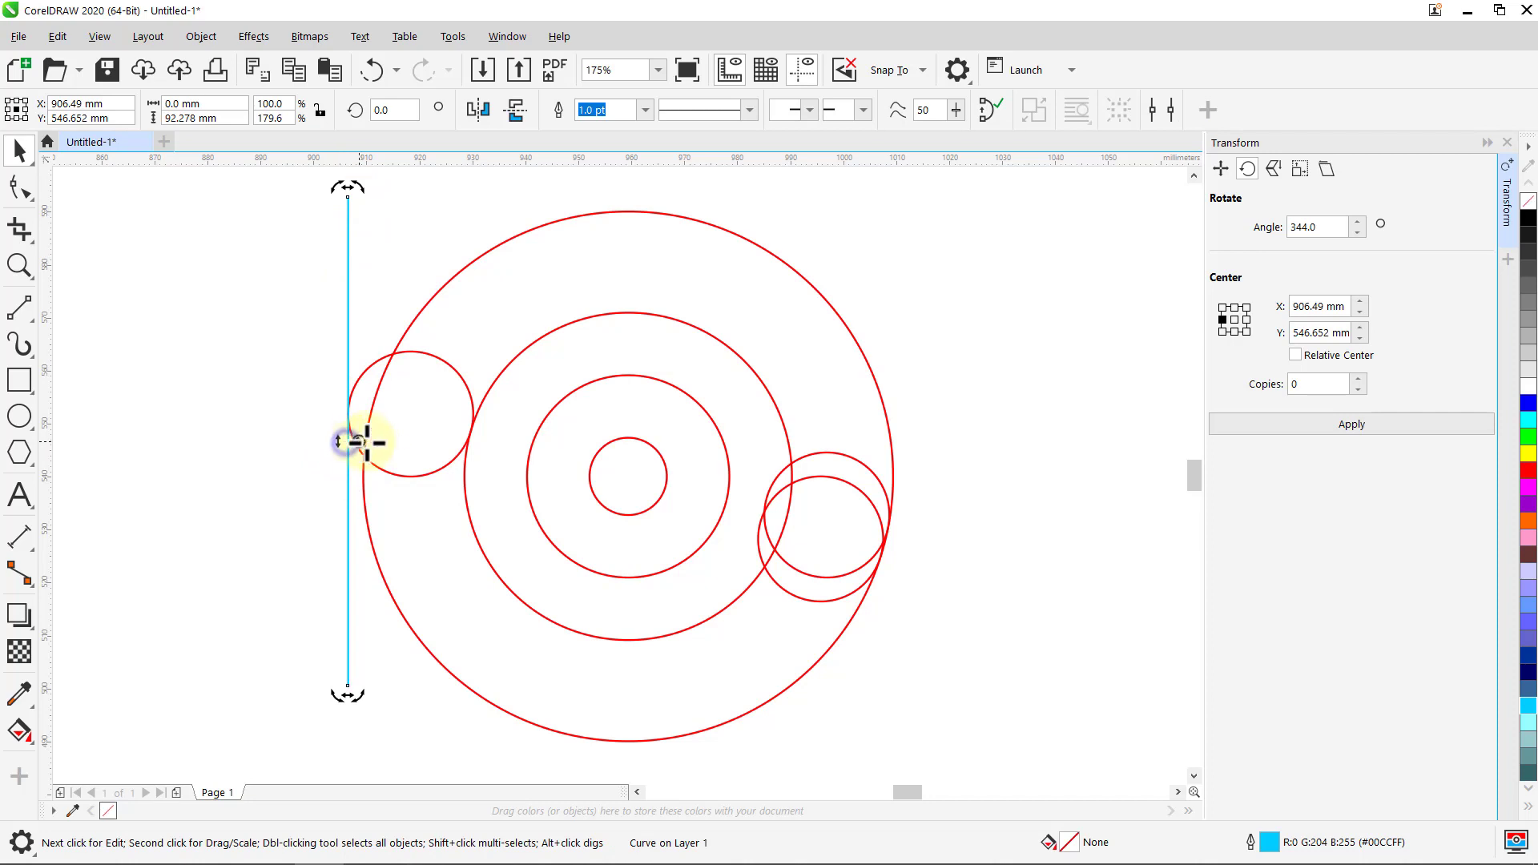
drag(365, 443, 411, 414)
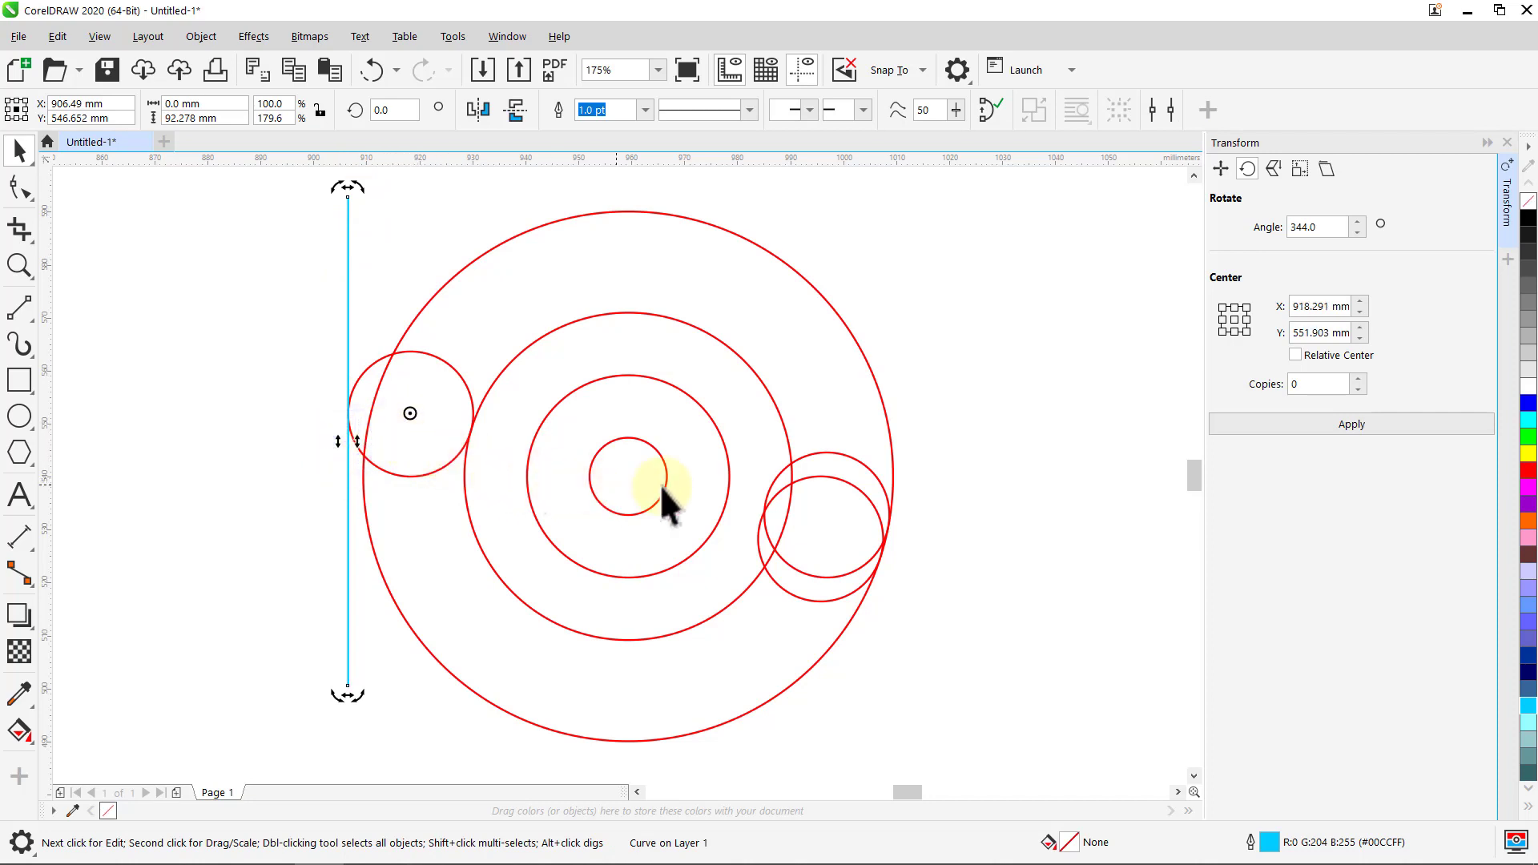
drag(1334, 229, 1273, 227)
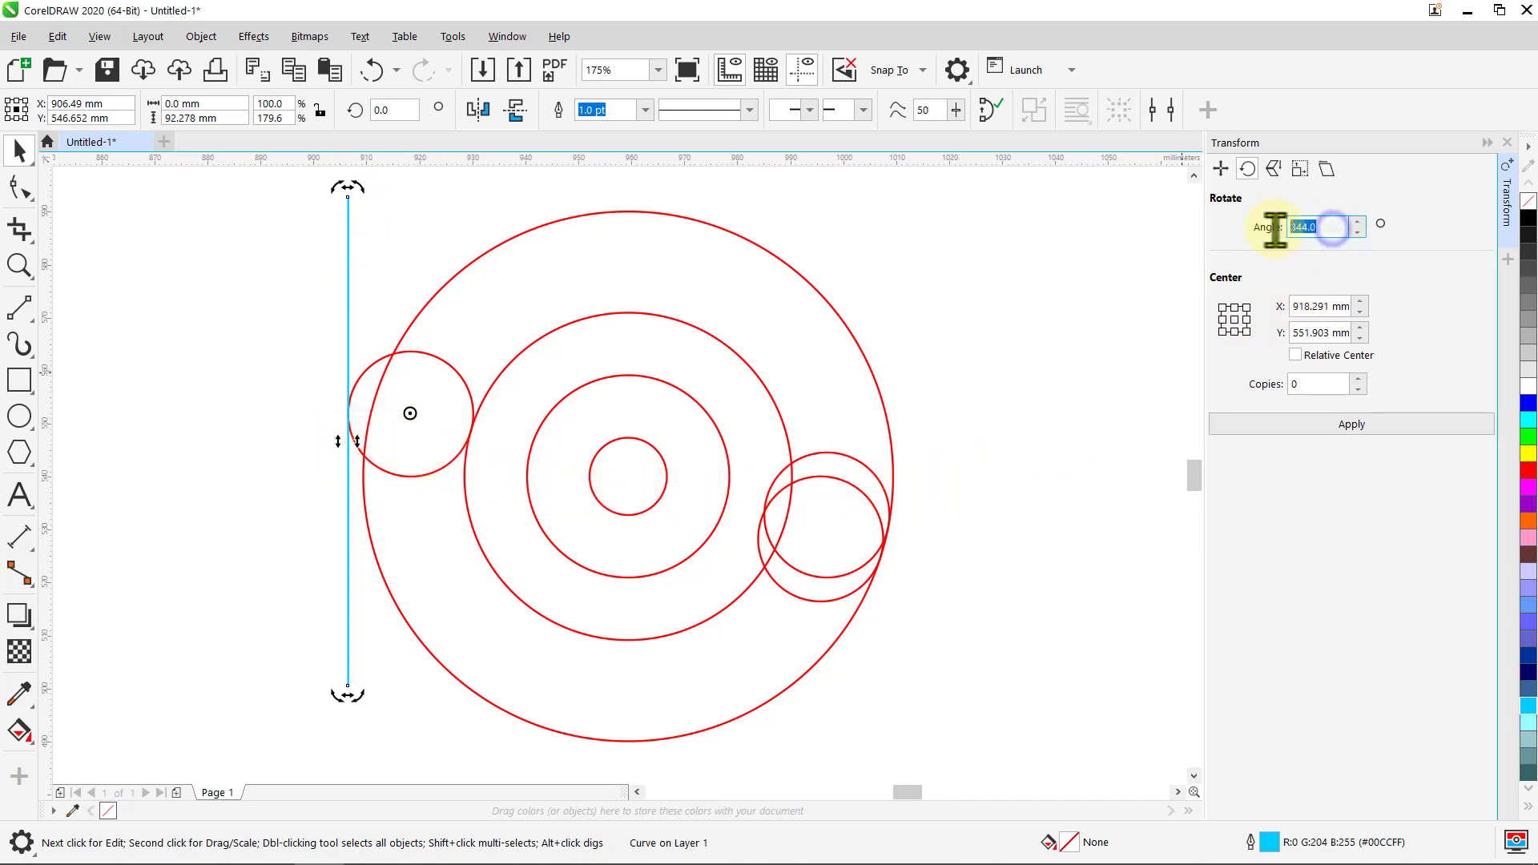
text(21)
click(1331, 431)
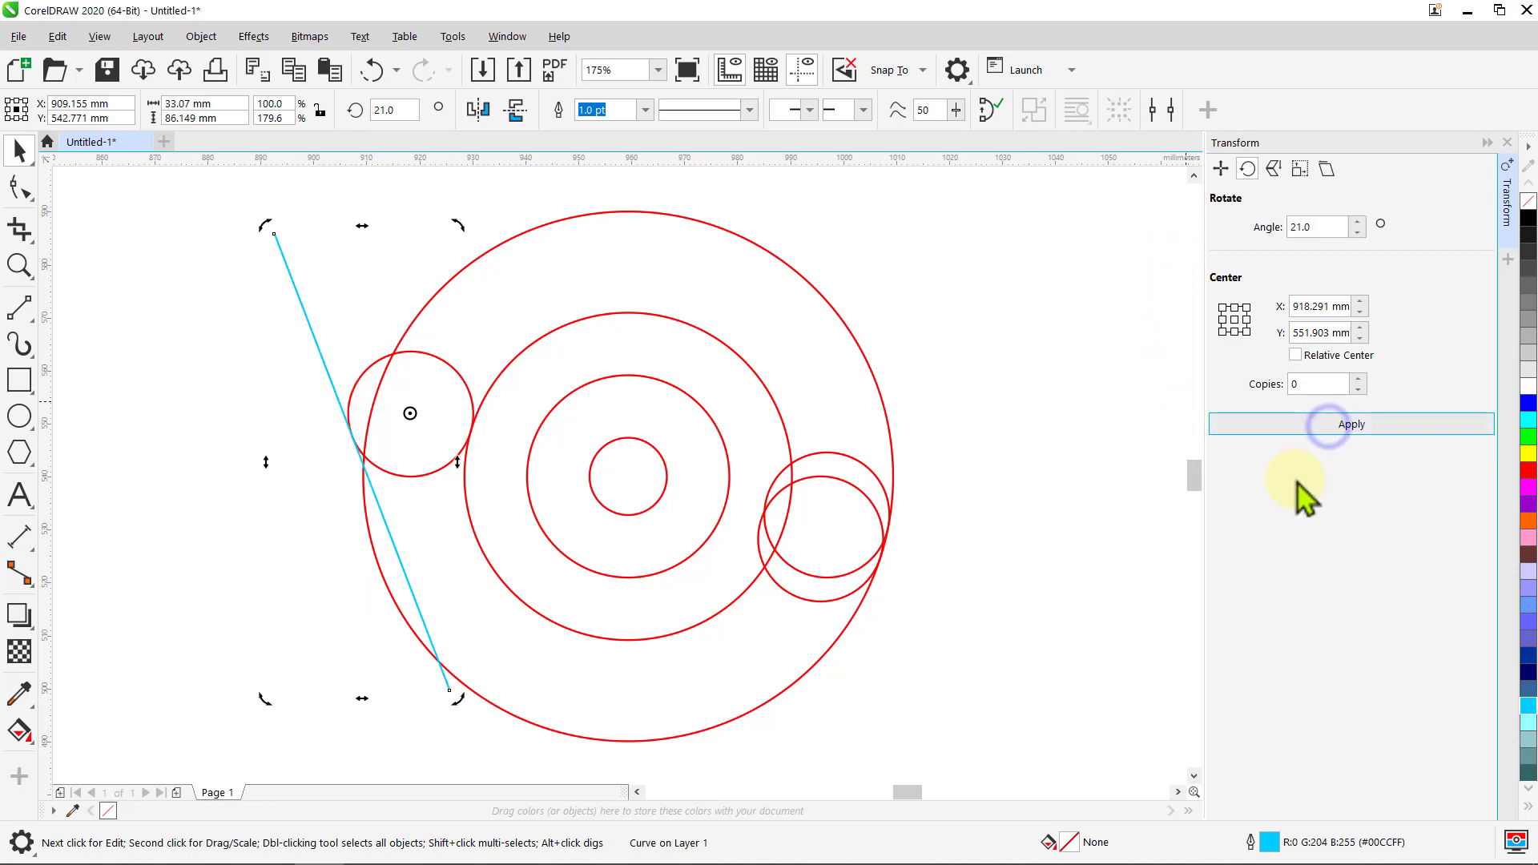
click(1107, 419)
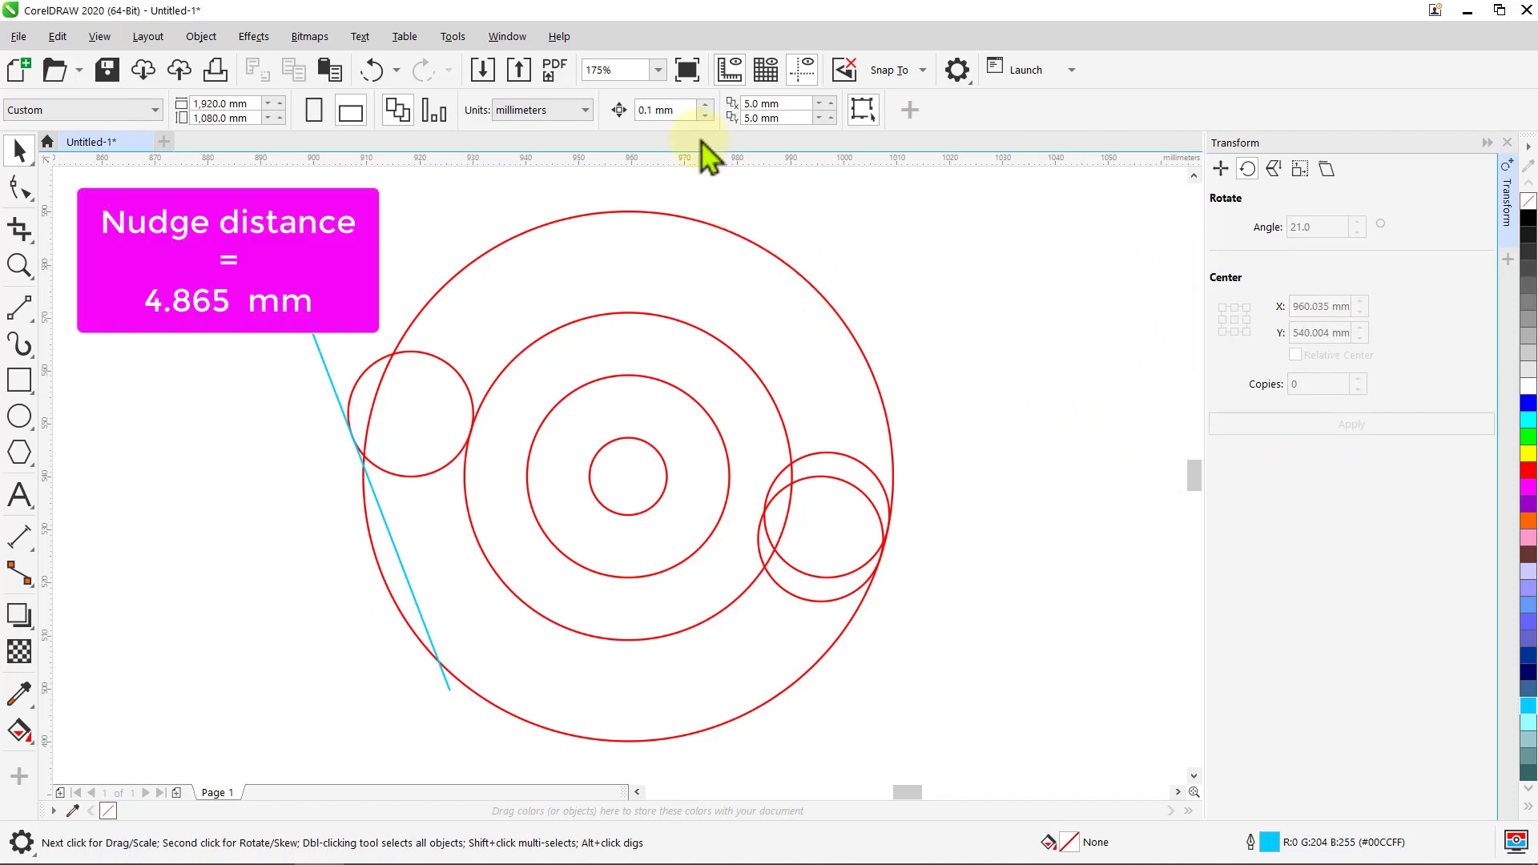
Step: Set the nudge distance to 4.865 mm, then duplicate the left small circle in place and nudge the copy up once
click(688, 110)
text(4.865)
key(Return)
click(439, 359)
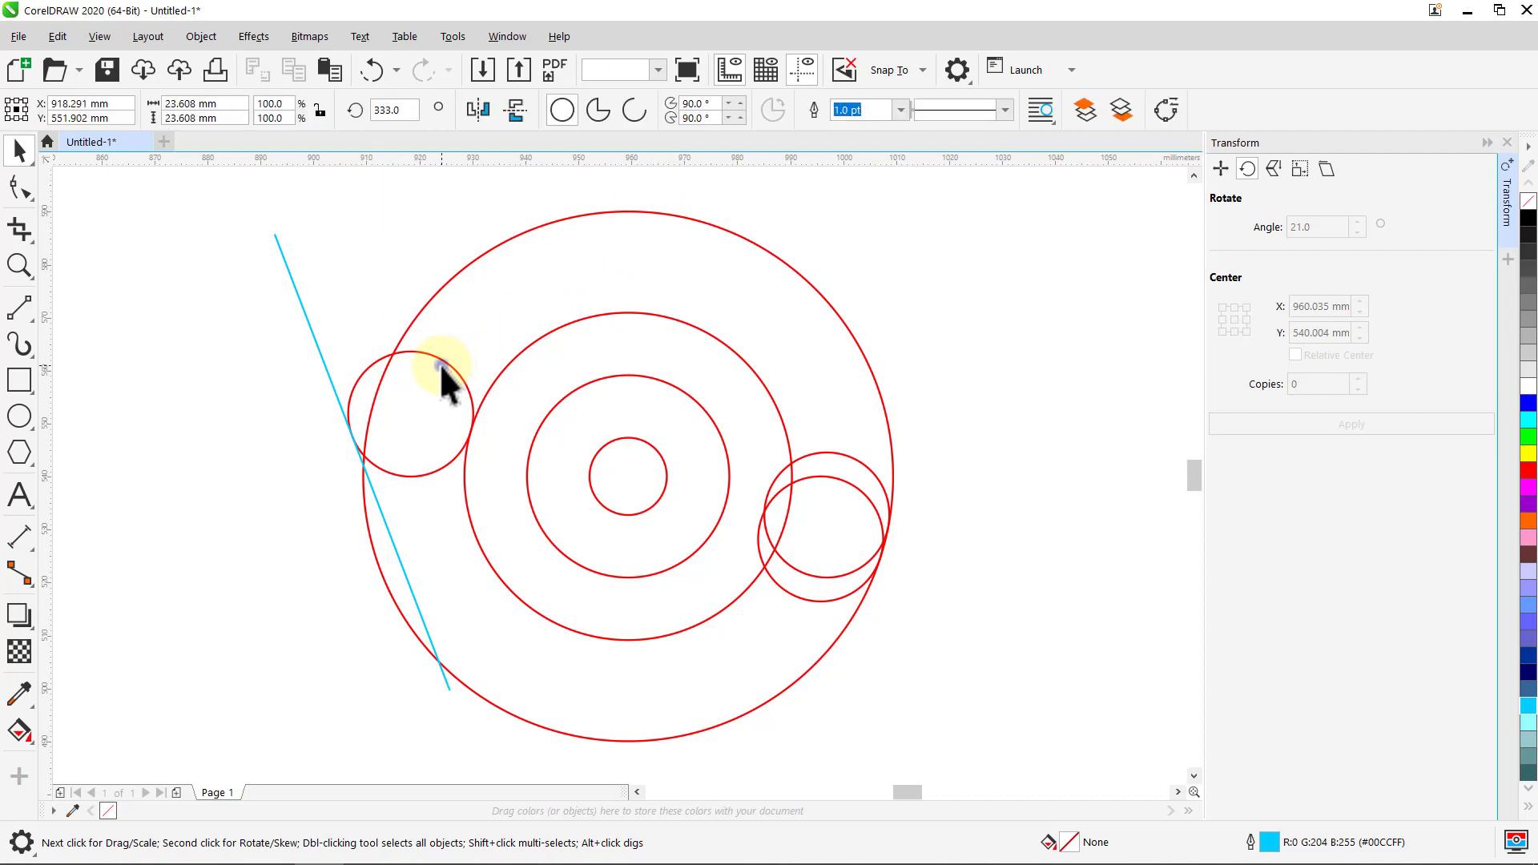
key(KP_Add)
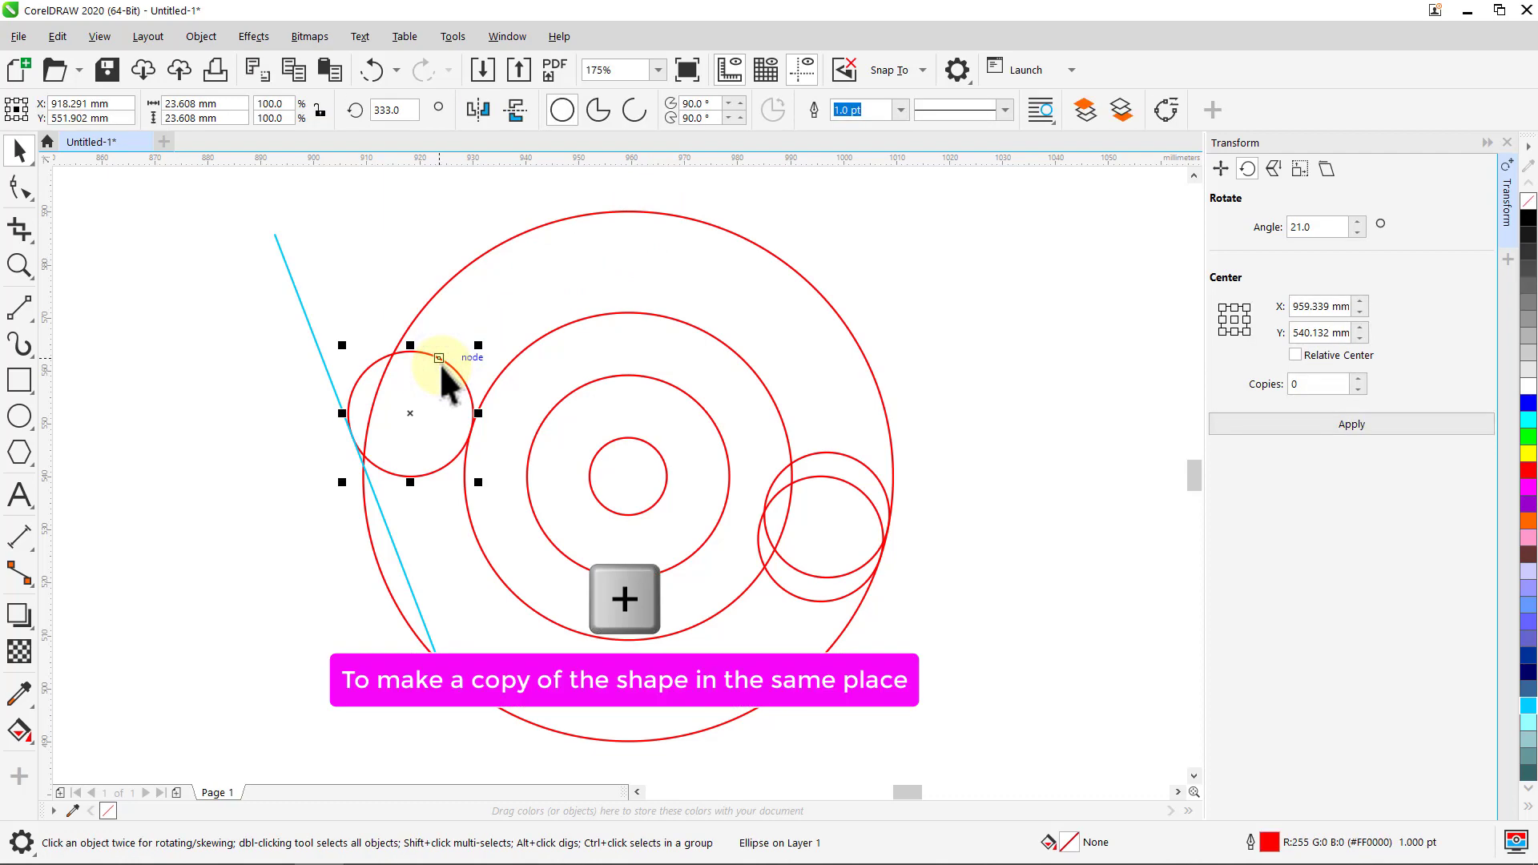
key(Up)
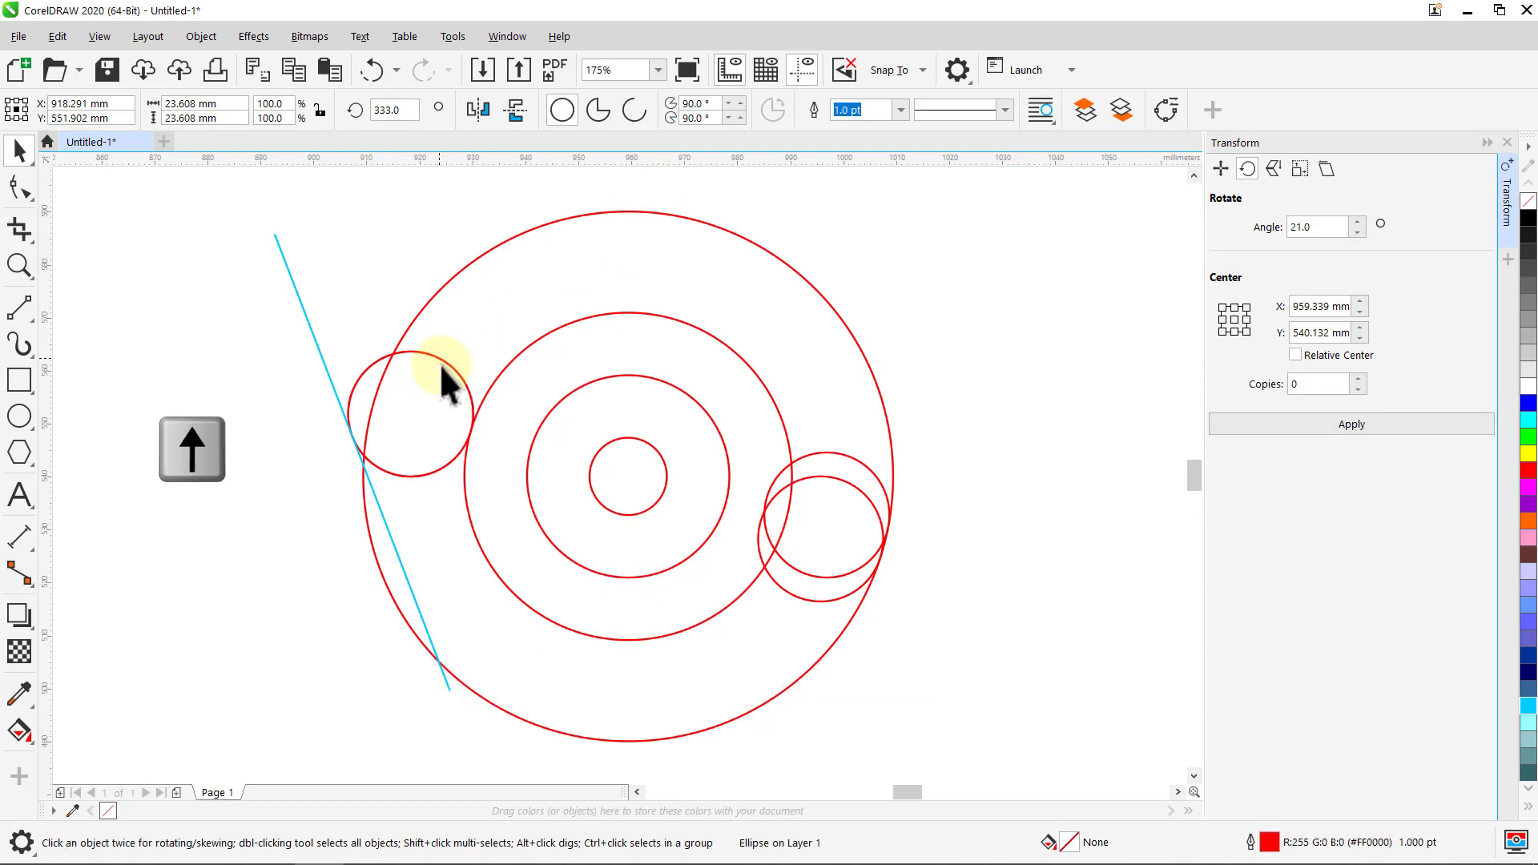
click(346, 232)
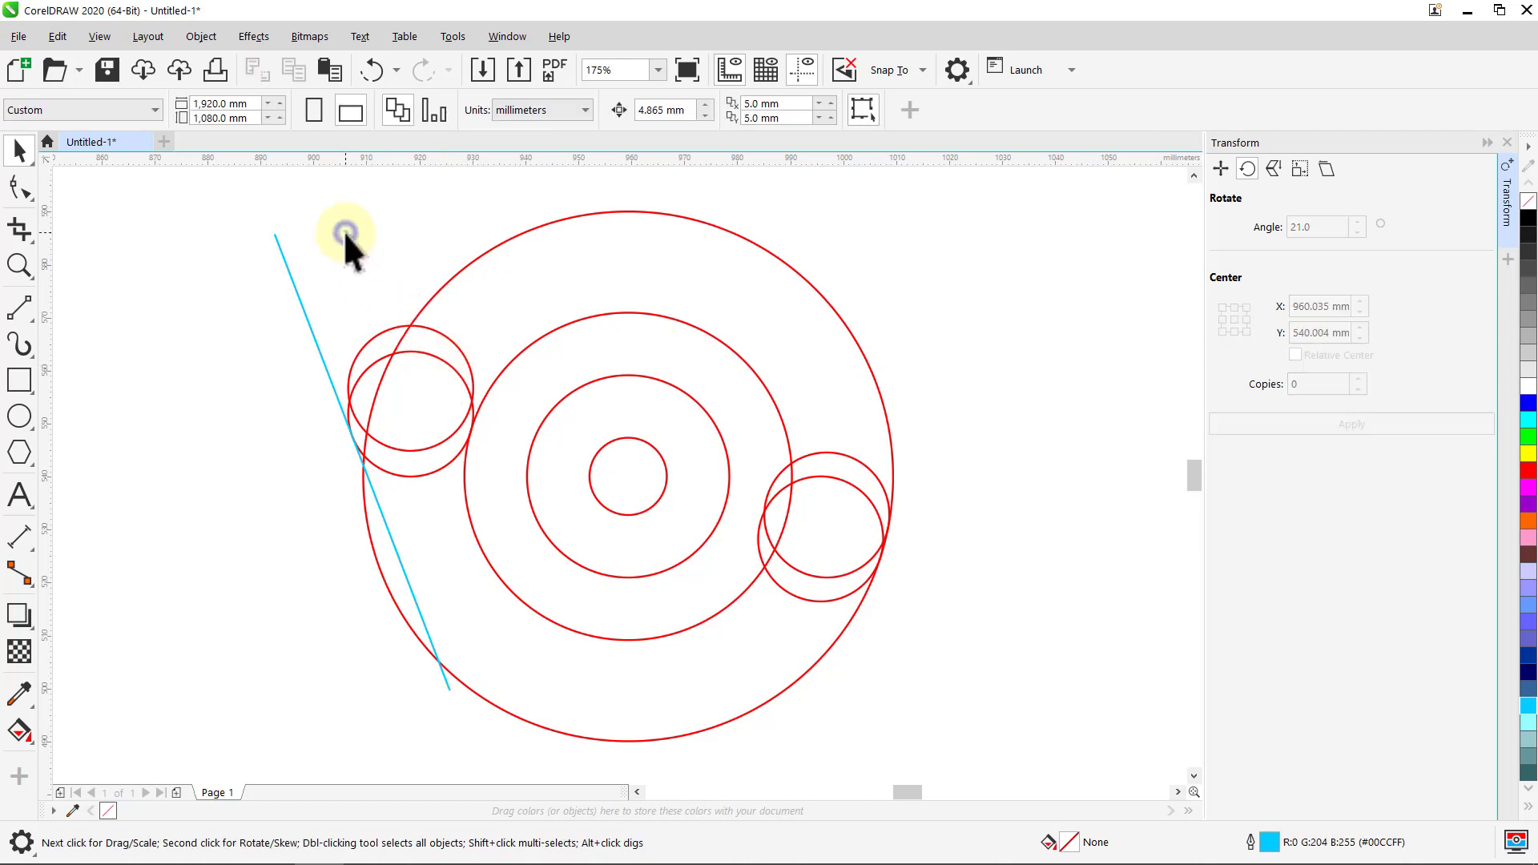
Step: Rotate the upper left small circle by 21° around the original small circle's center with 0 copies, and close the Transform docker
click(380, 332)
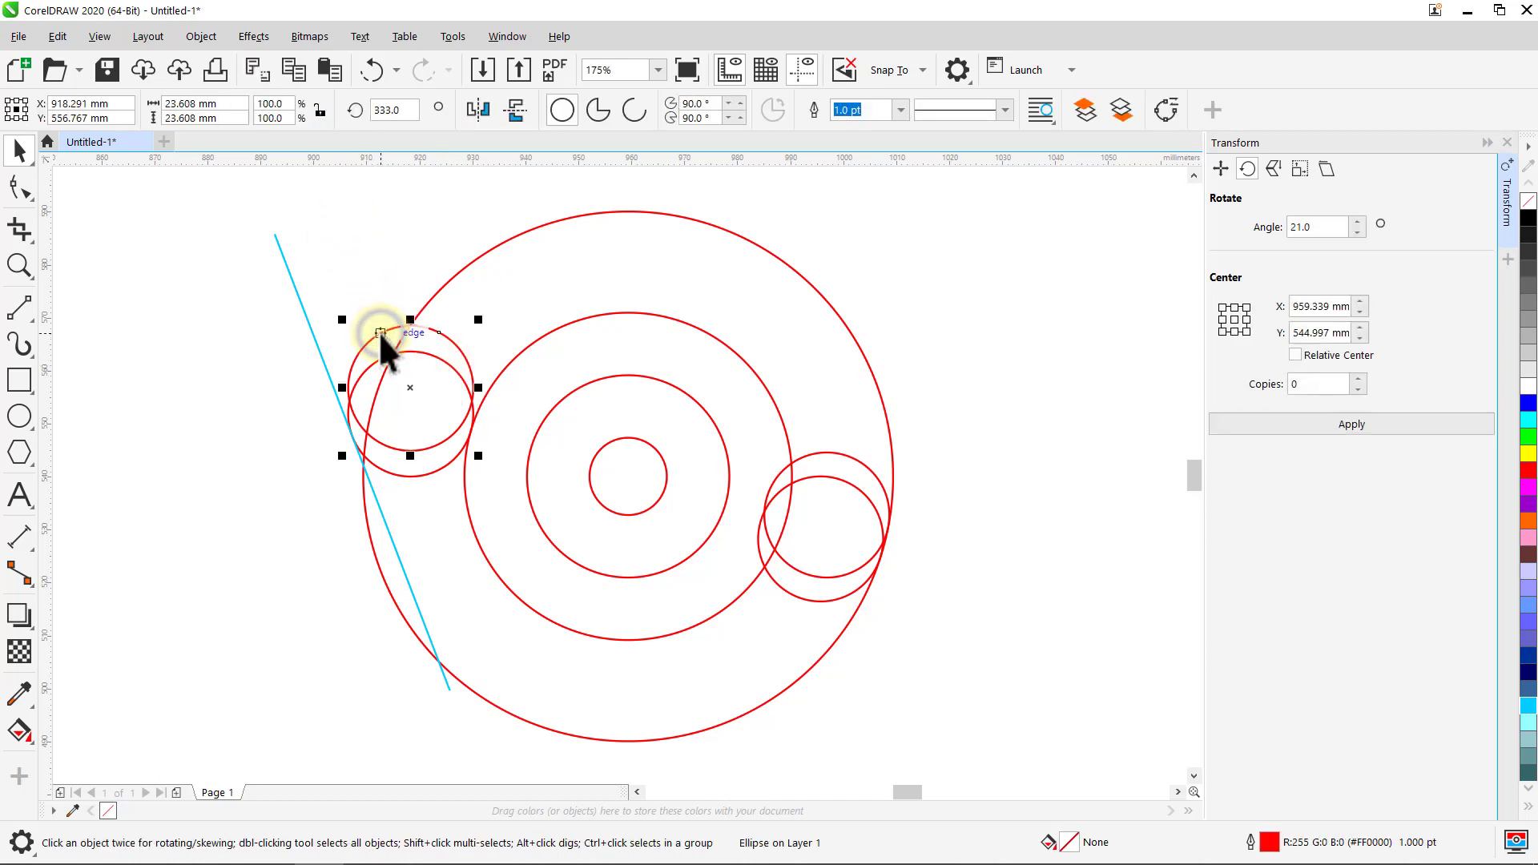
click(380, 332)
mouse_move(410, 387)
mouse_down()
mouse_move(479, 477)
mouse_move(629, 454)
mouse_move(456, 446)
mouse_move(406, 429)
mouse_move(410, 413)
mouse_up()
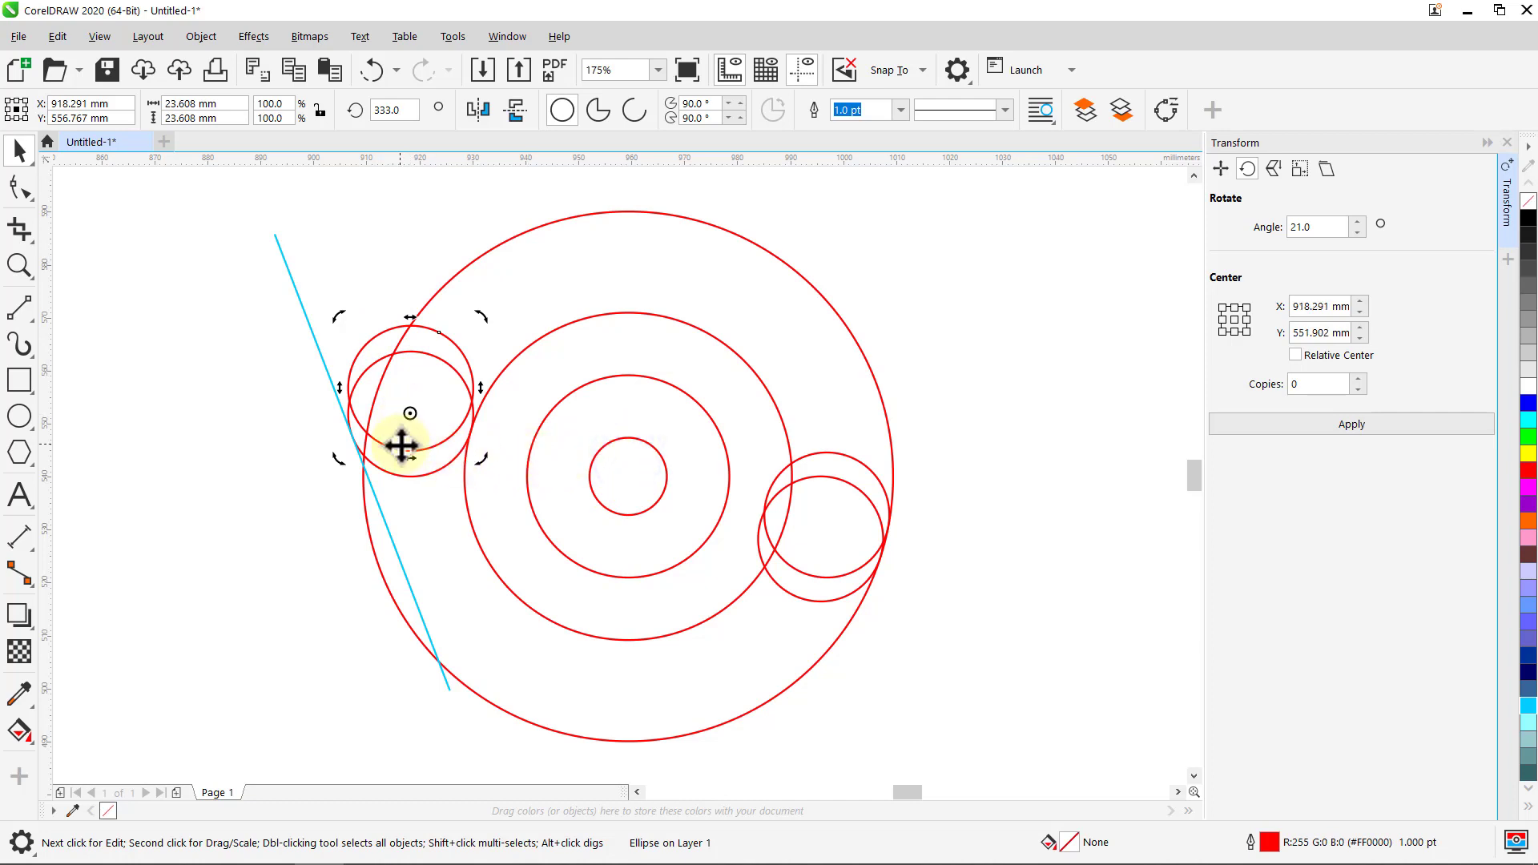
click(1333, 425)
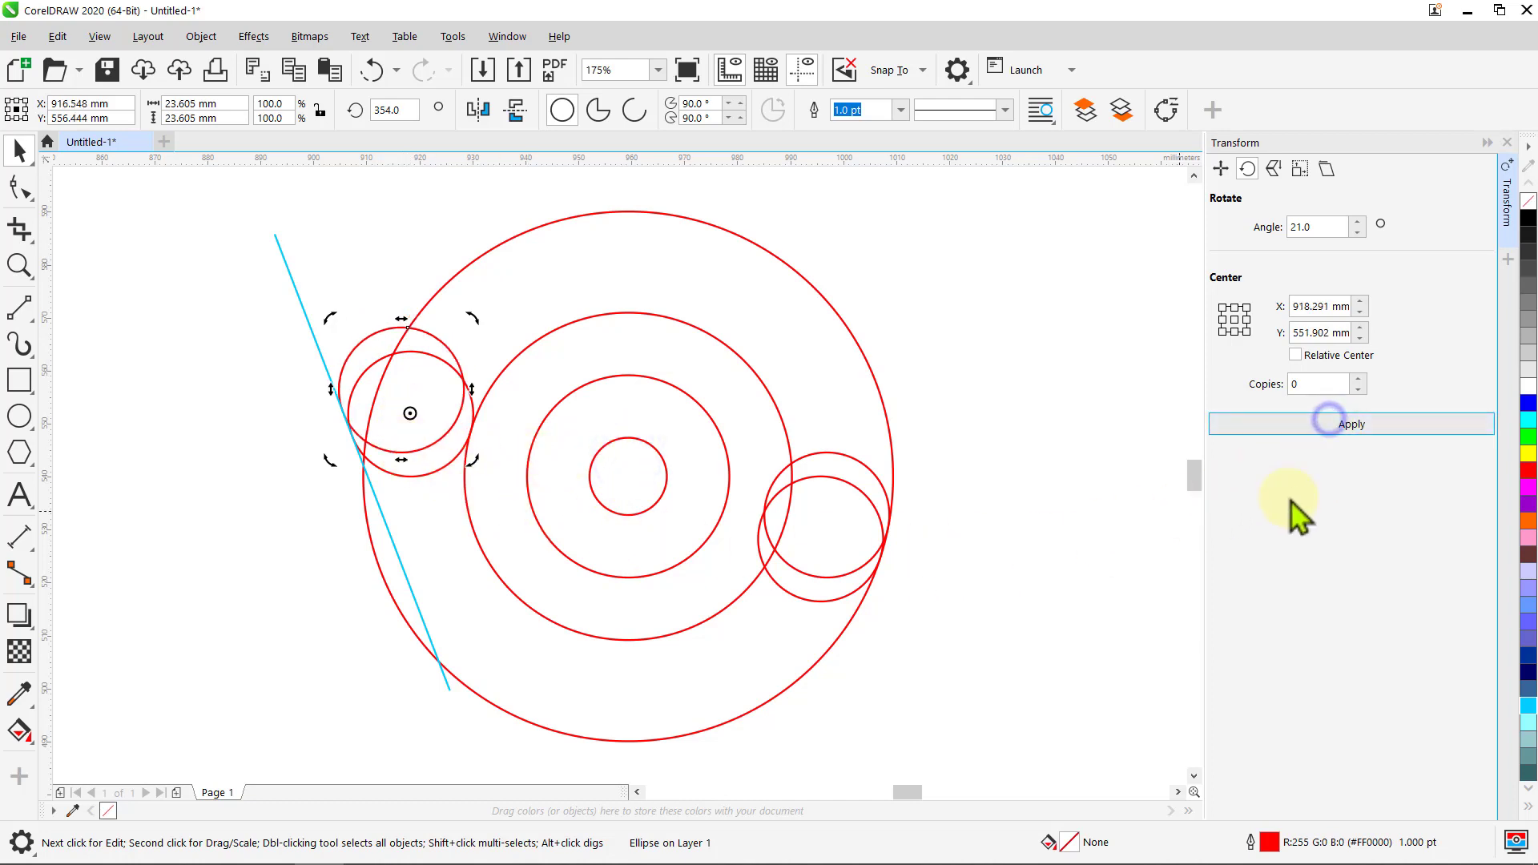
click(1146, 450)
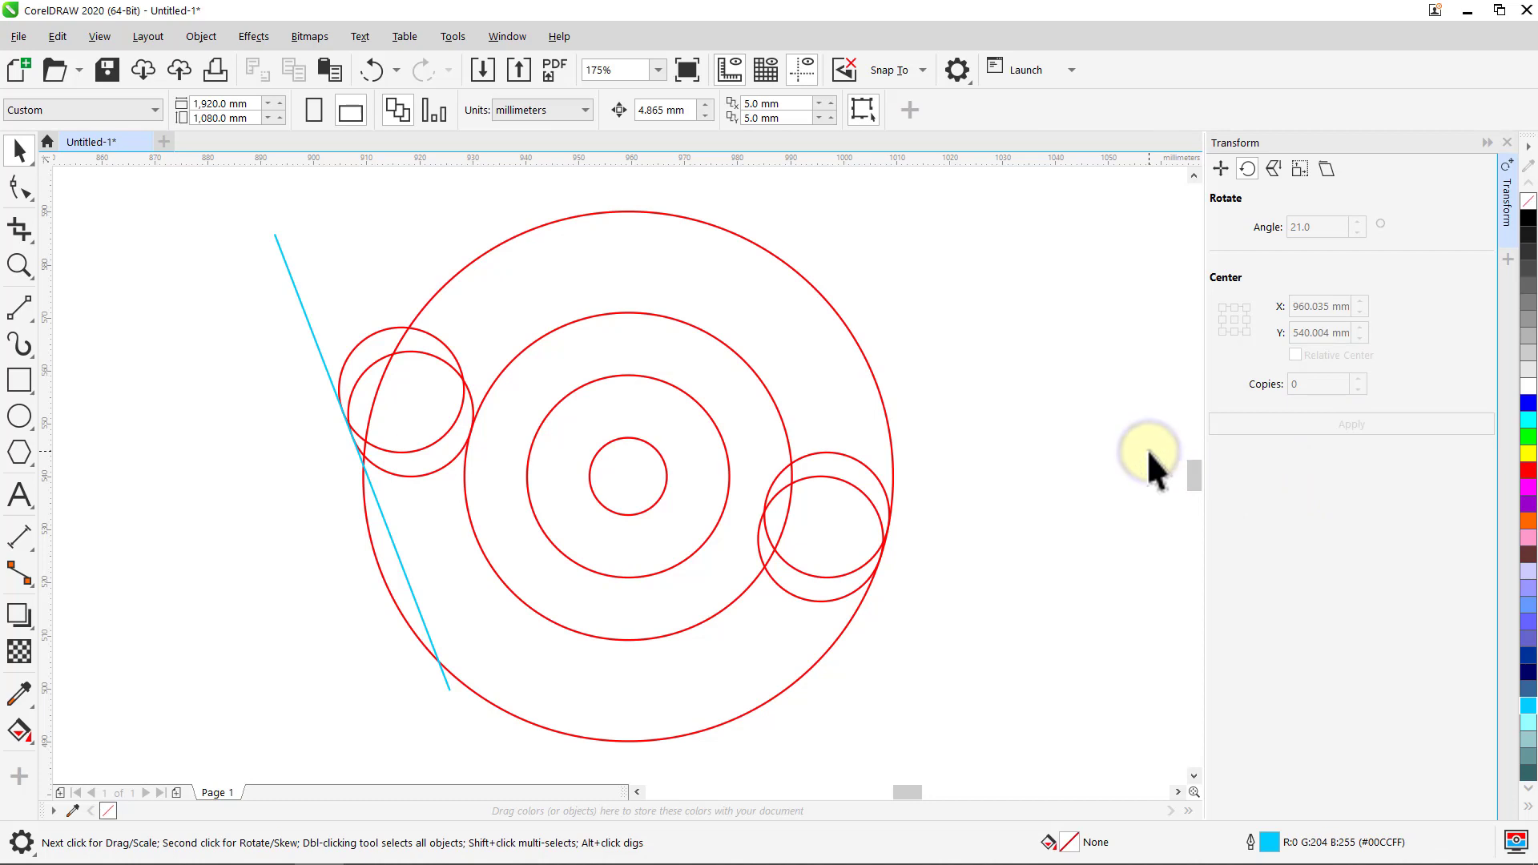
click(1508, 142)
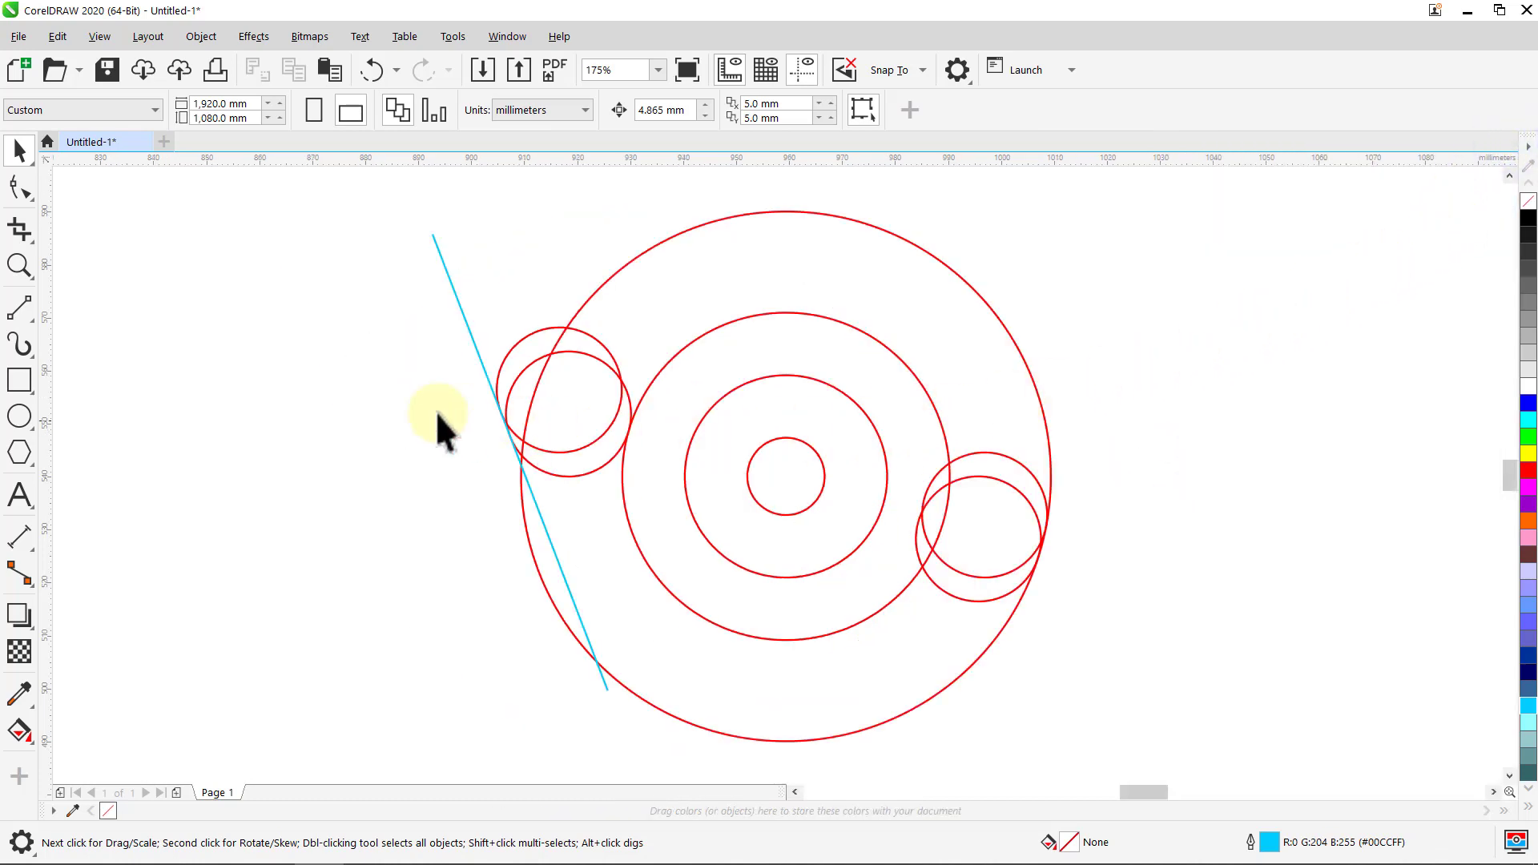
Step: Draw a horizontal light blue line rightward from the common center and extend it leftward past all circles to about 176 mm long
click(19, 308)
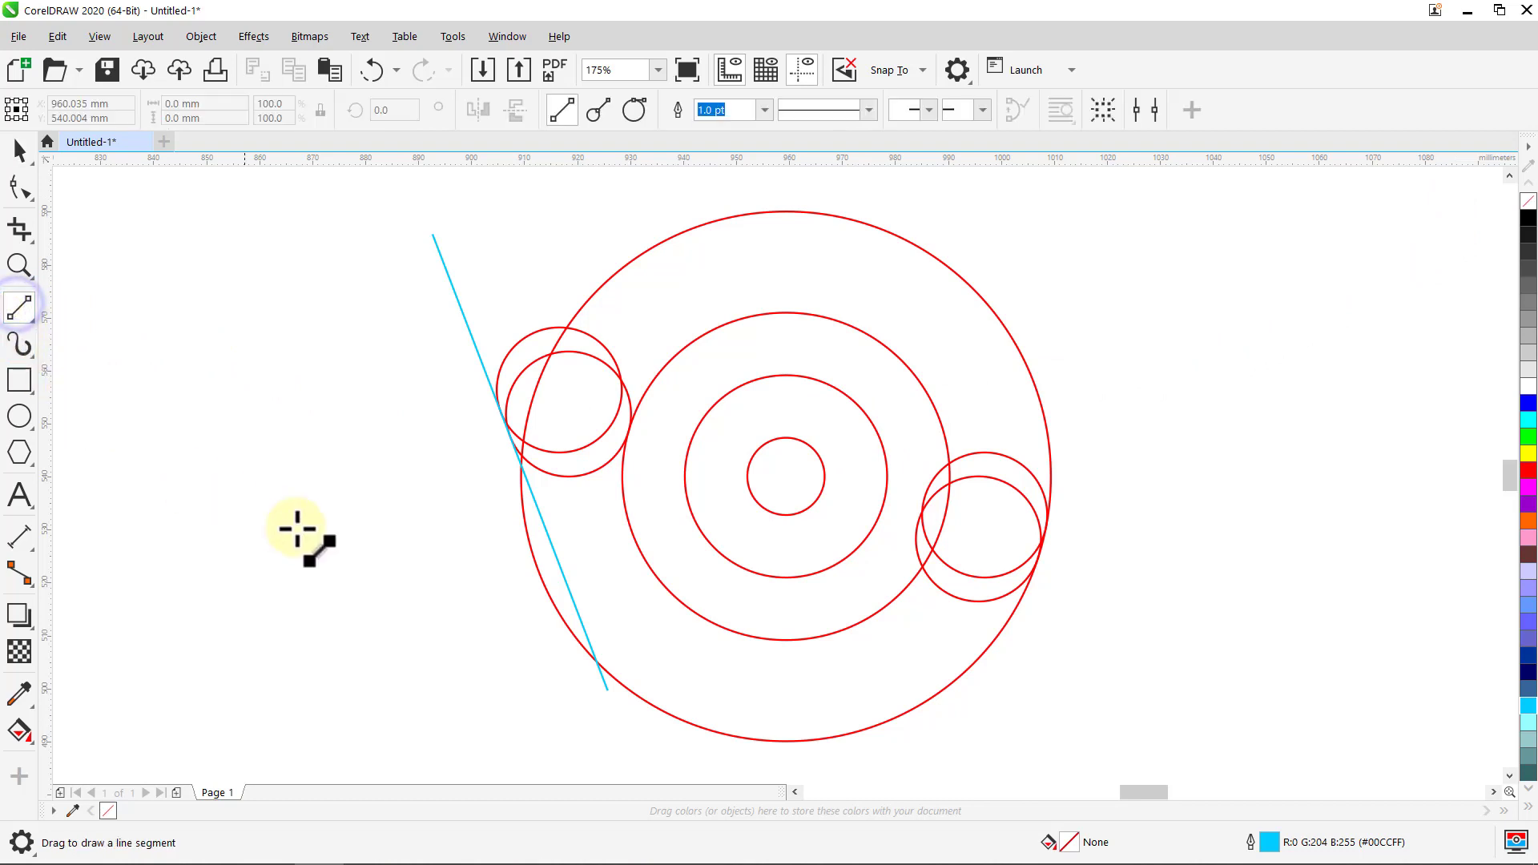
drag(786, 485, 1117, 481)
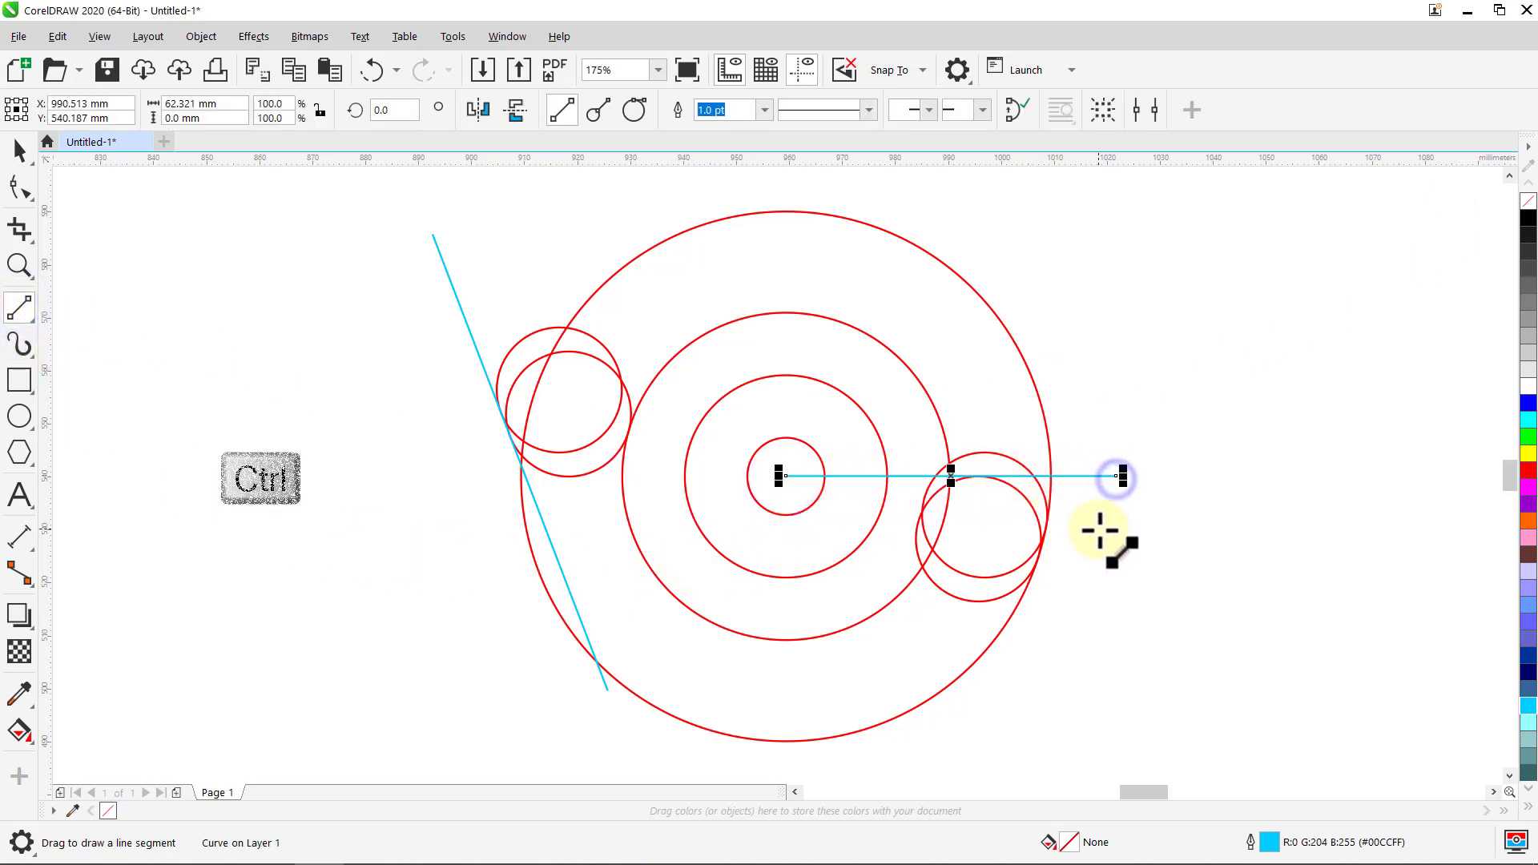
key(space)
drag(777, 475, 177, 494)
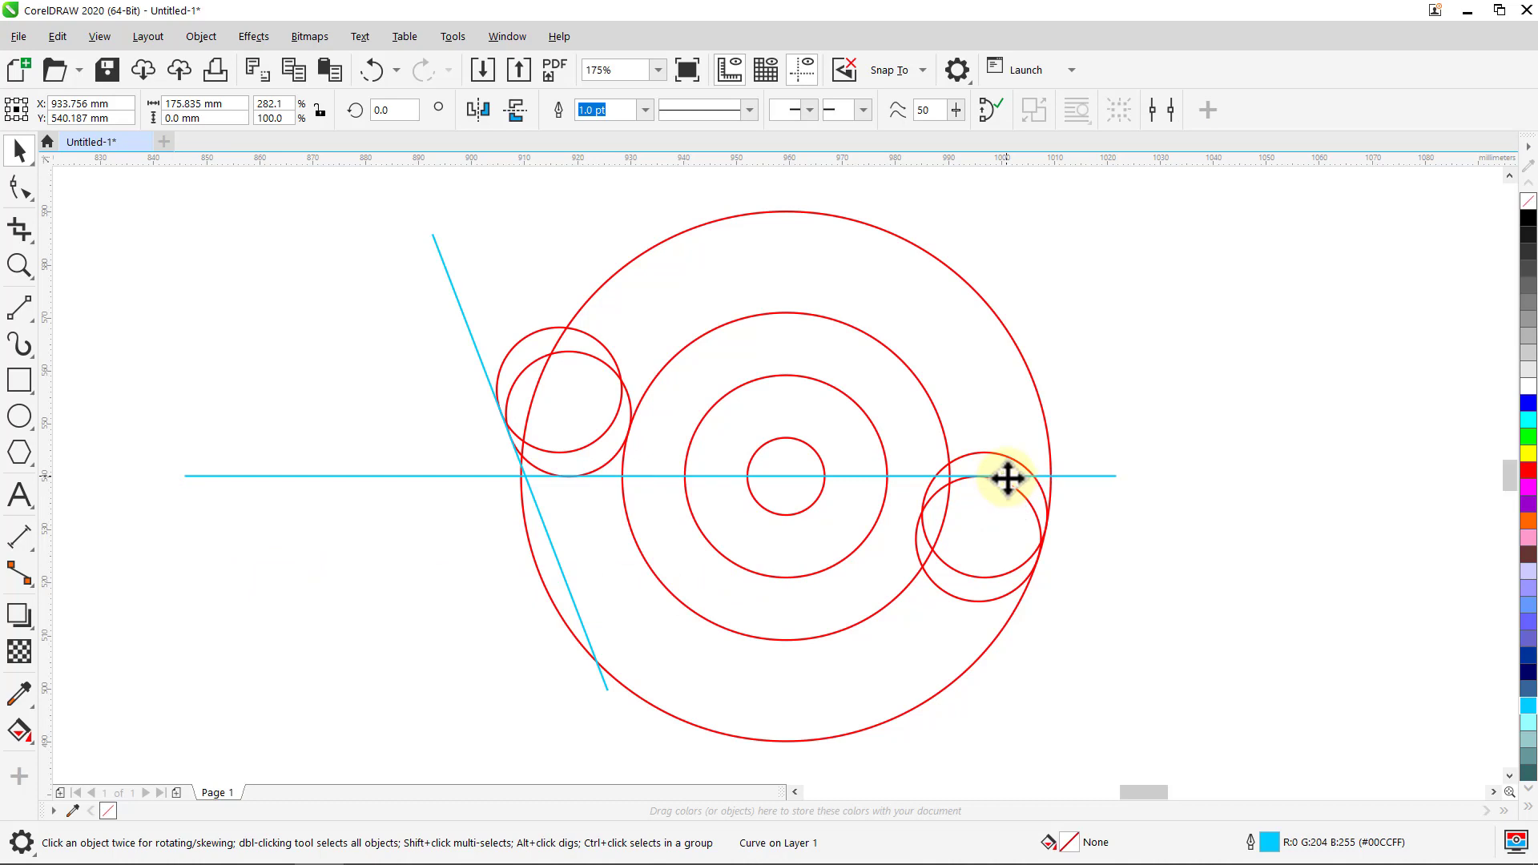
Step: Duplicate the horizontal line, snapping the copy to the top quadrant of the upper of the two right small circles
drag(1008, 478, 984, 454)
right_click(987, 457)
click(1149, 543)
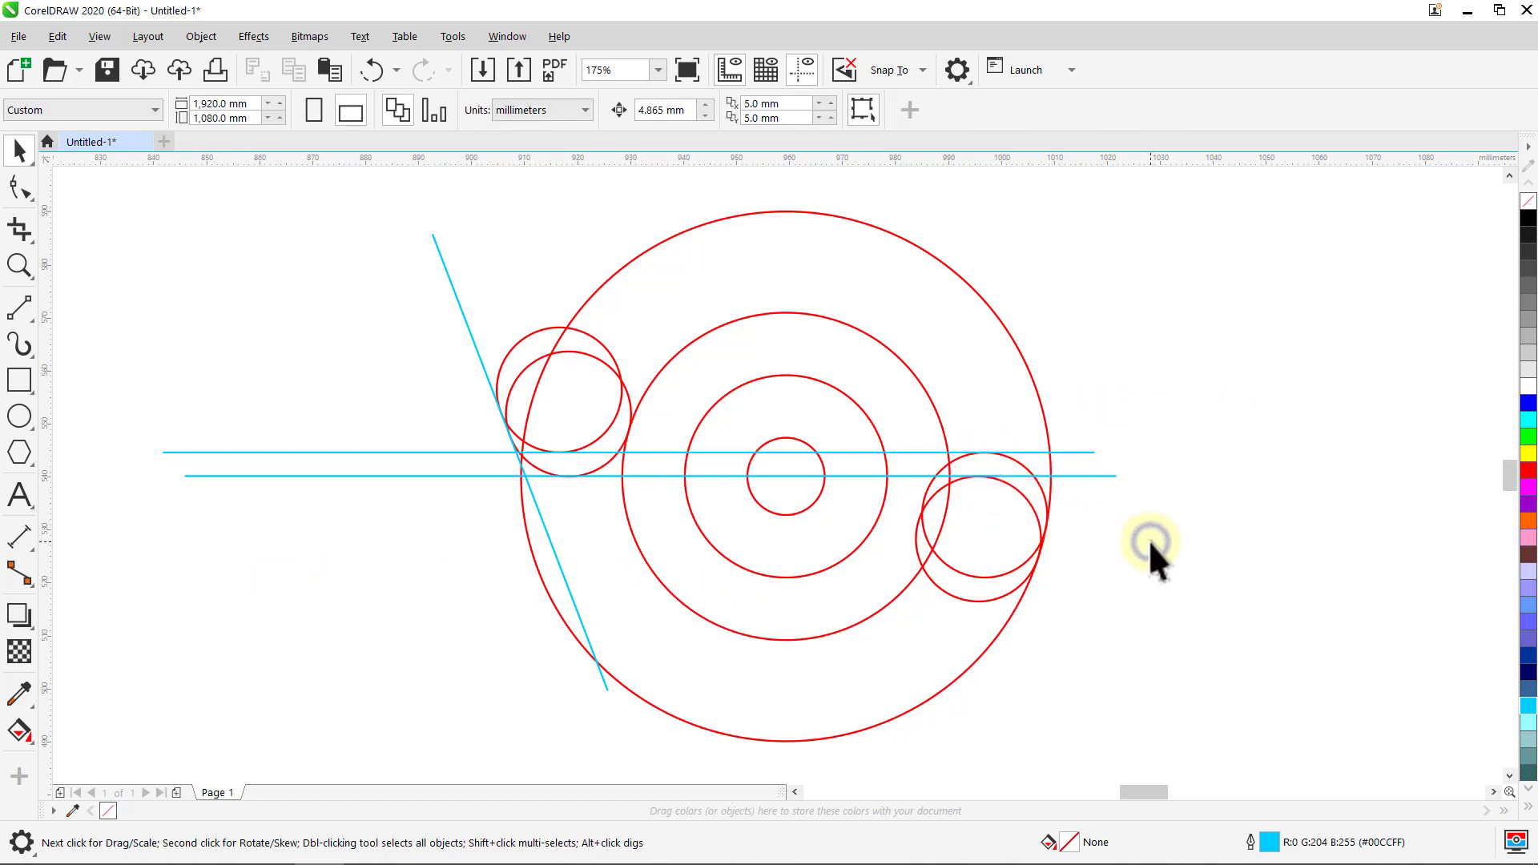
Step: Duplicate both horizontal lines together, snapping the upper copy to the top quadrant of the second-smallest concentric circle
alt+drag(1140, 421, 1068, 542)
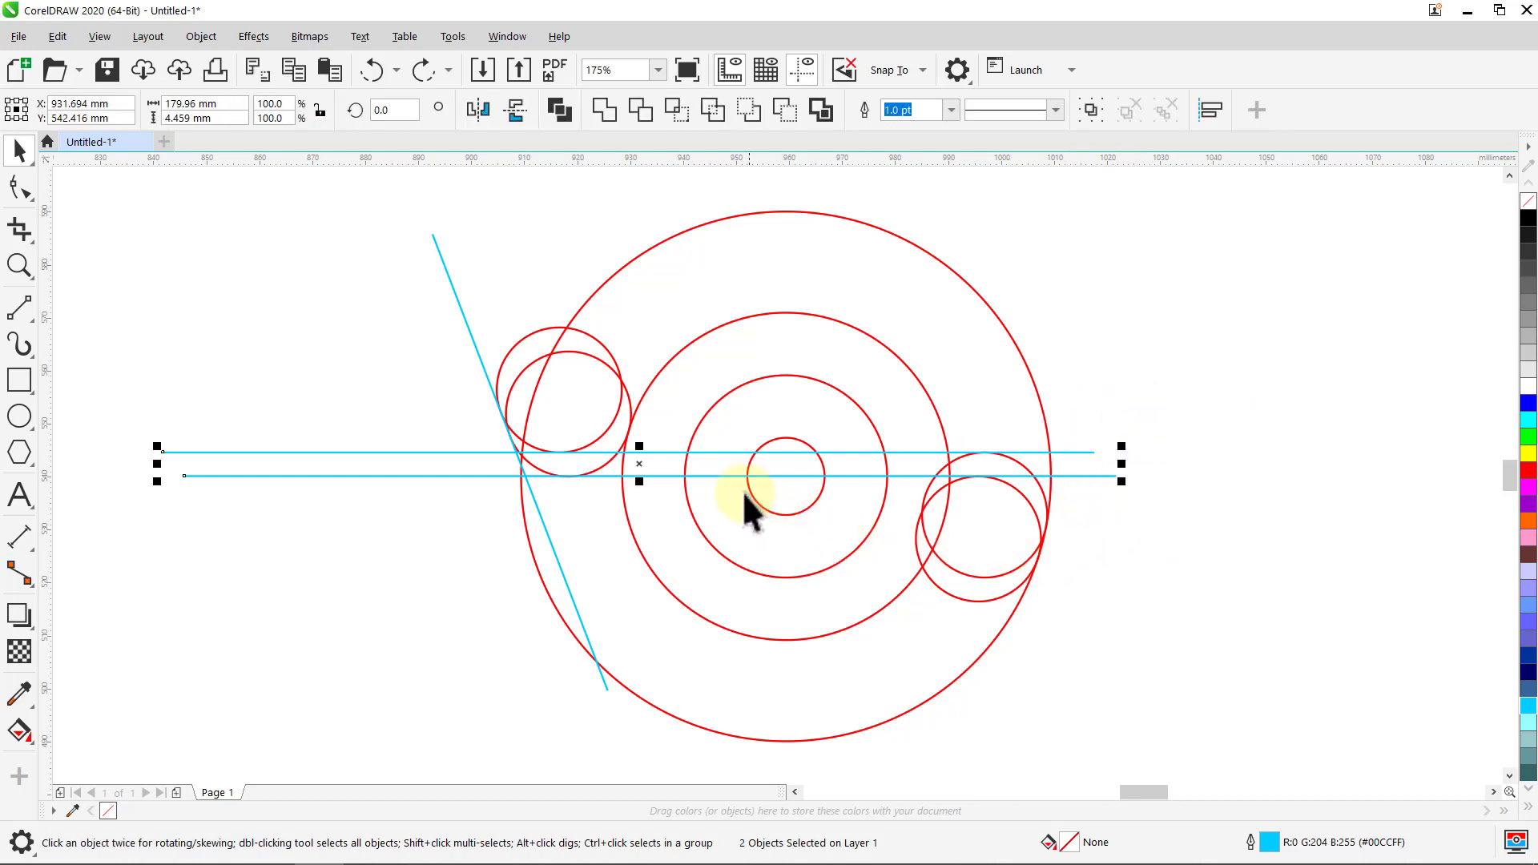
mouse_move(721, 453)
mouse_down()
mouse_move(796, 406)
mouse_move(785, 376)
mouse_up()
right_click(785, 377)
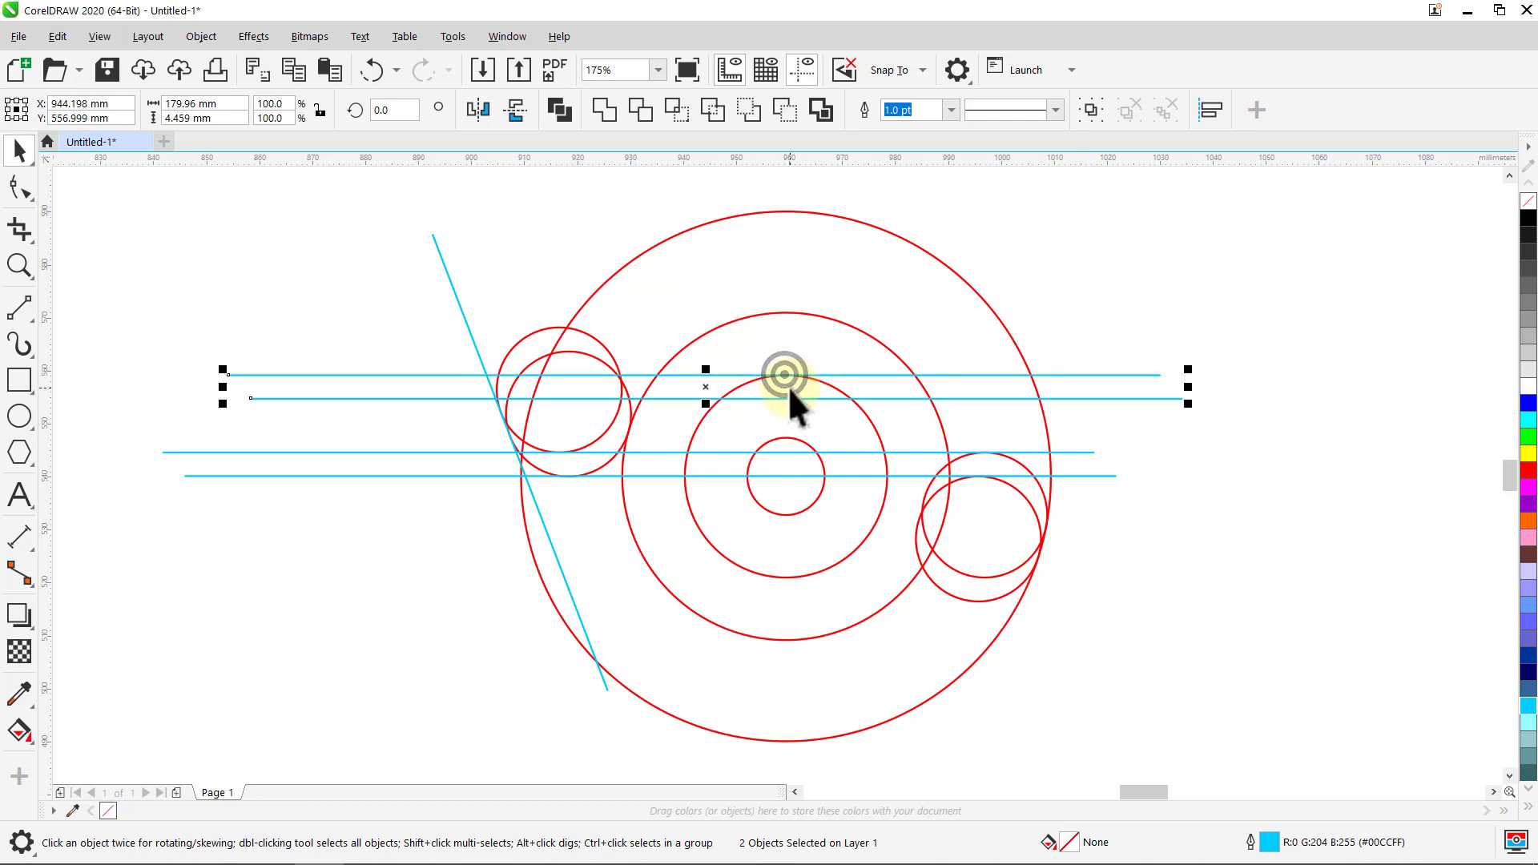
click(1165, 437)
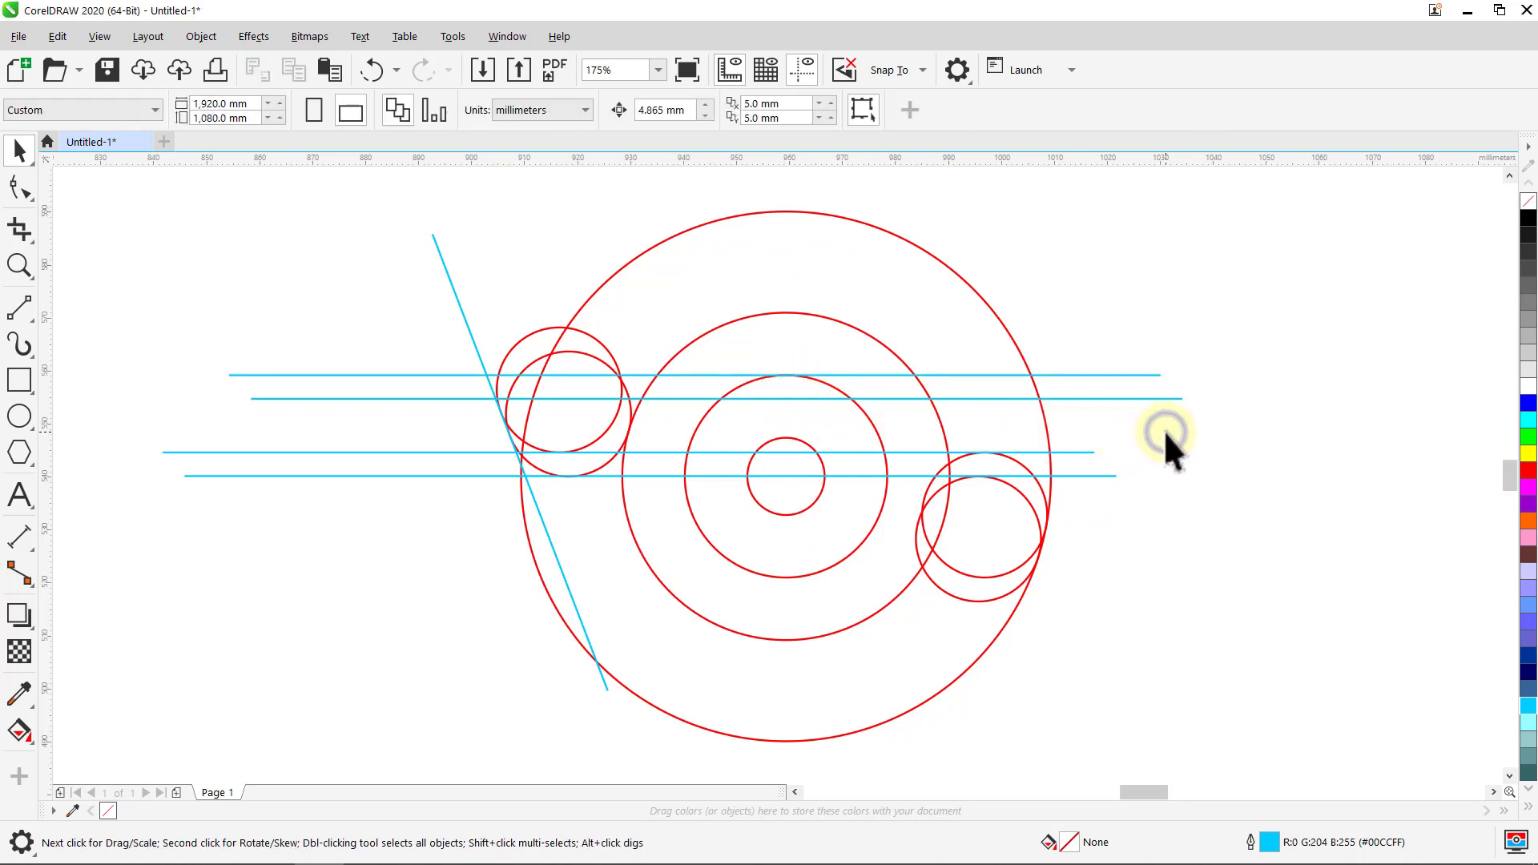
Step: Duplicate the topmost horizontal line, snapping the copy to the top quadrant of the second-largest concentric circle
click(1110, 374)
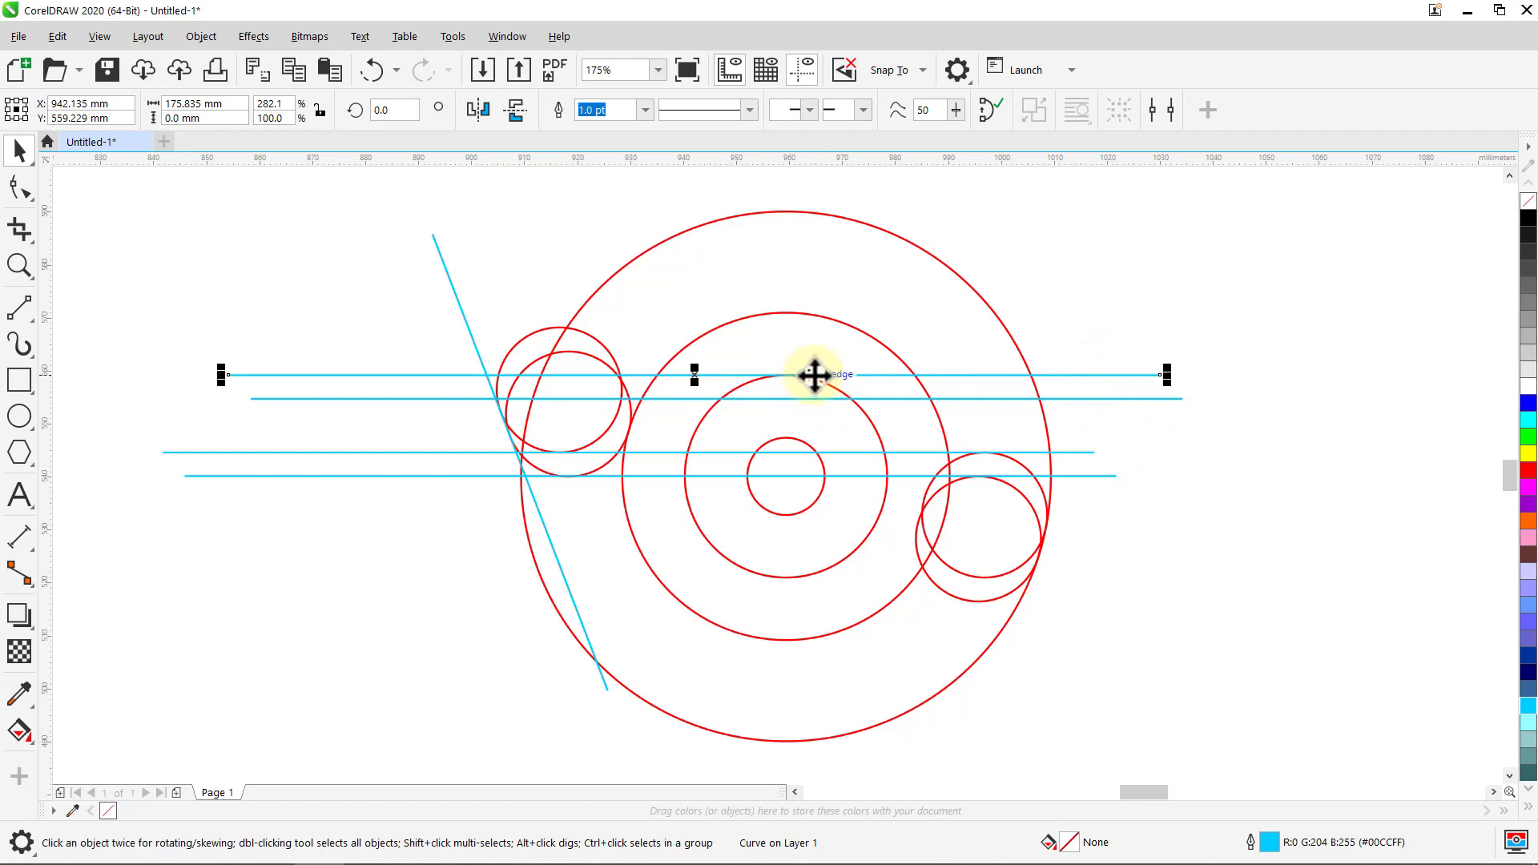
drag(816, 375, 786, 313)
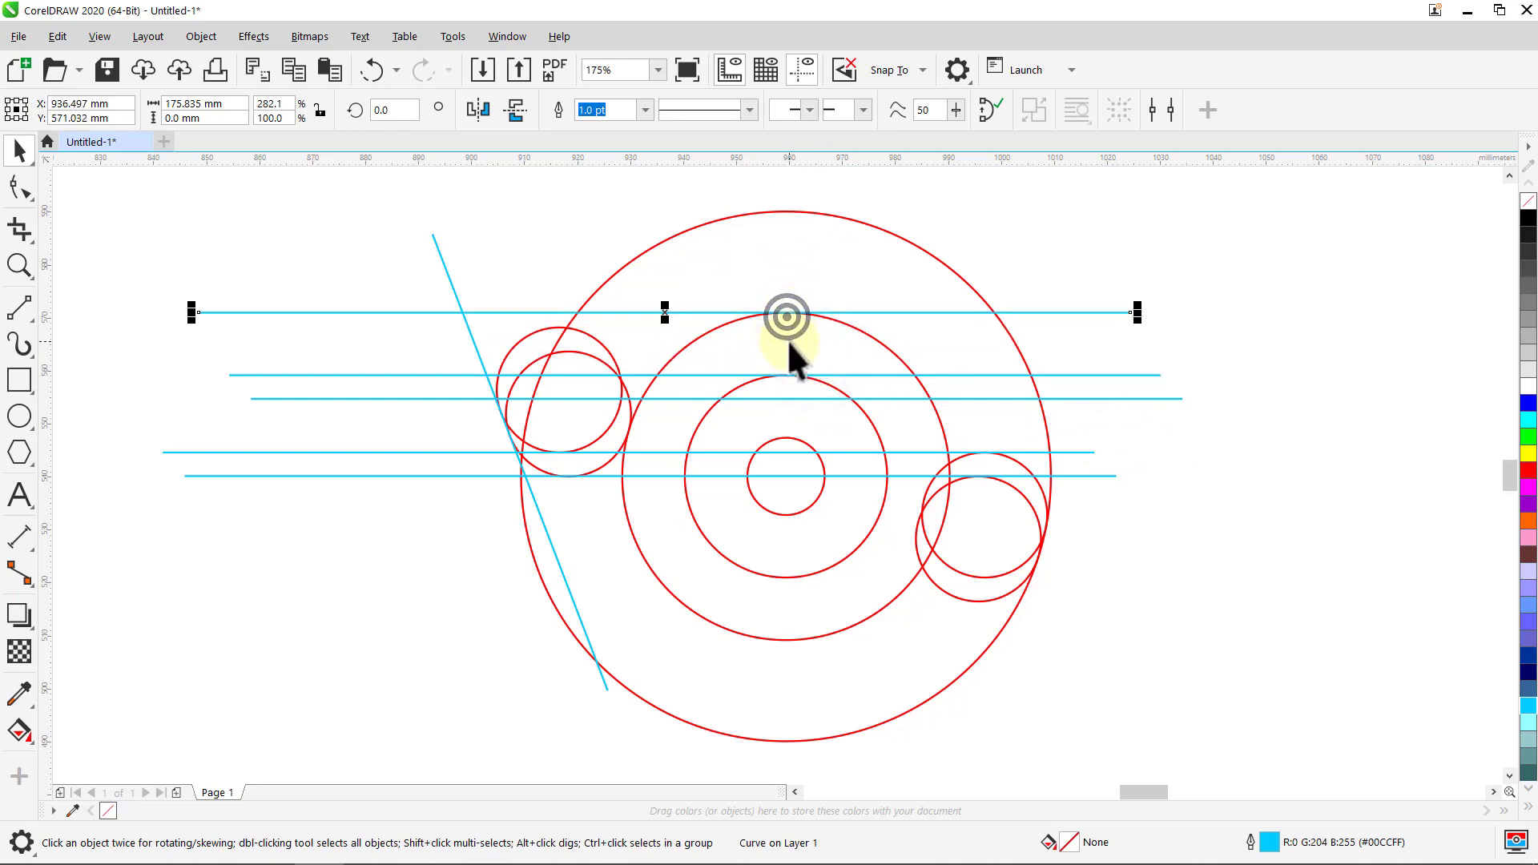
click(1233, 372)
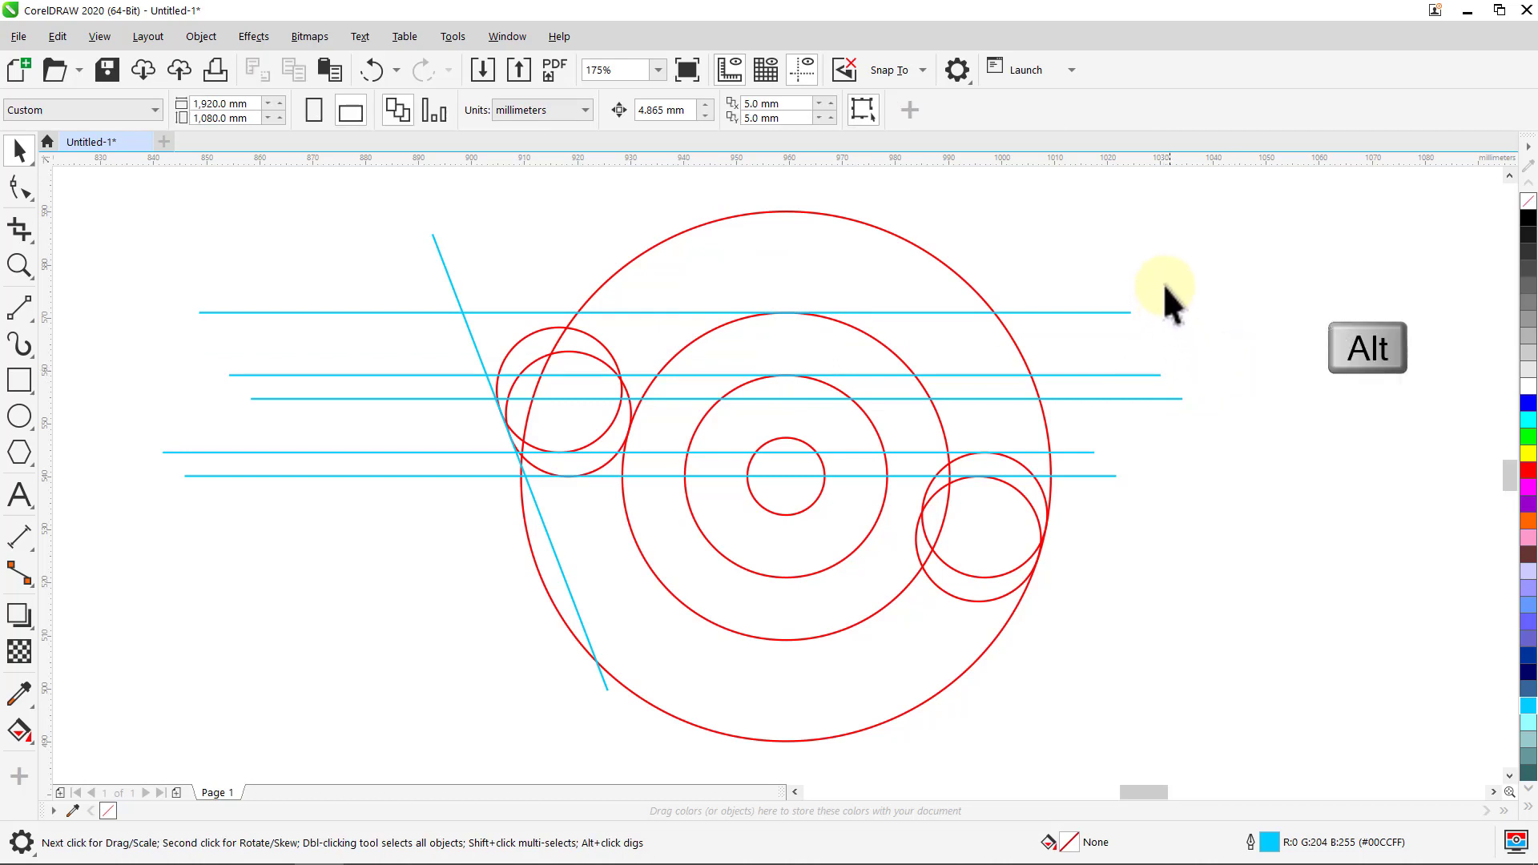
Step: Move the three upper horizontal lines to the largest circle's top quadrant and duplicate them downward, with the copies' top line on the set's lowest line
drag(1161, 284, 1102, 412)
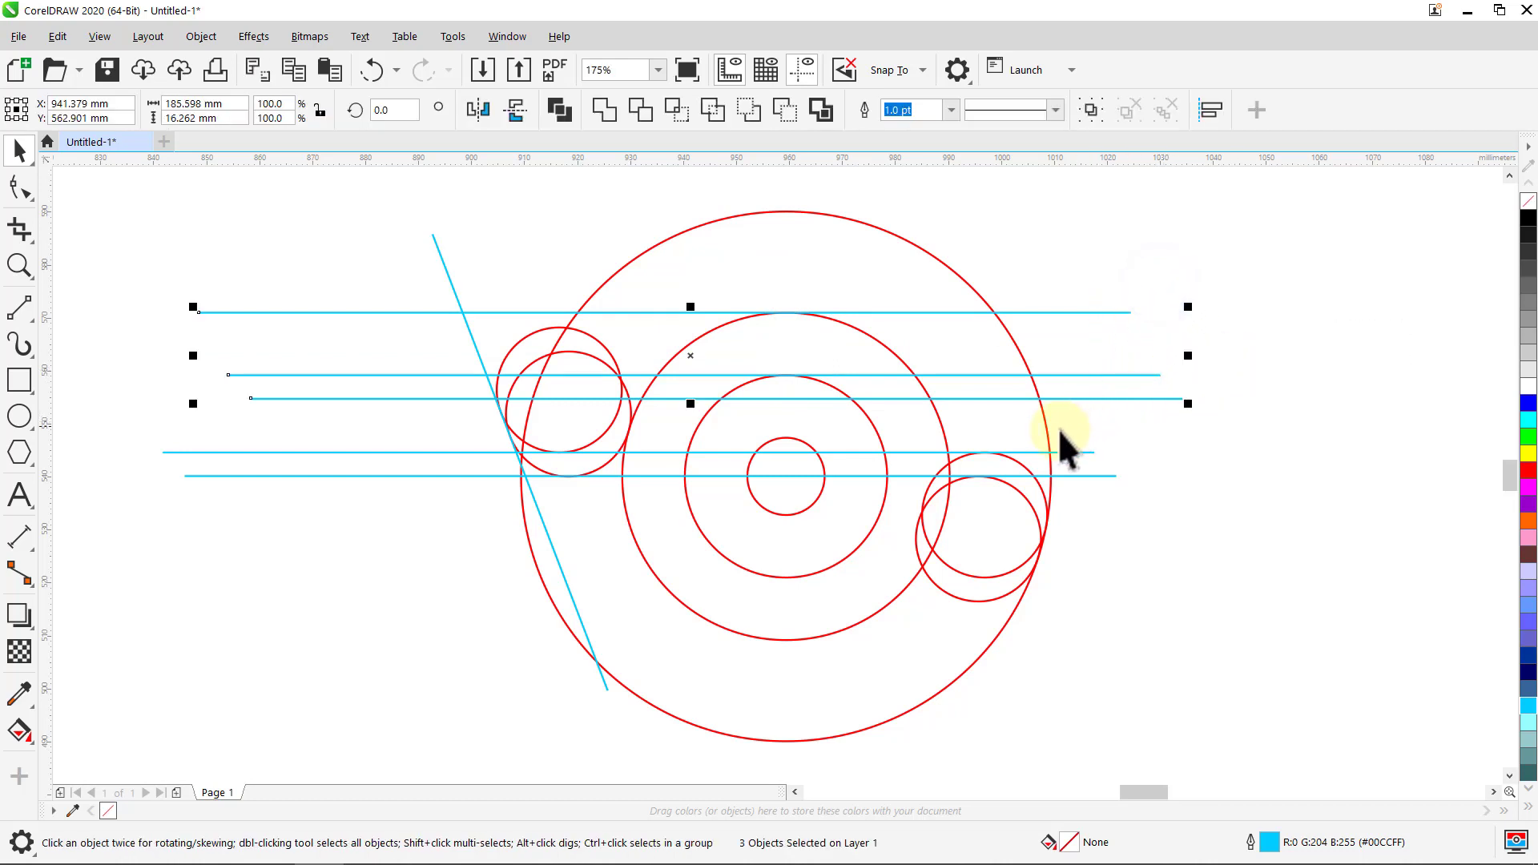
drag(759, 299, 791, 232)
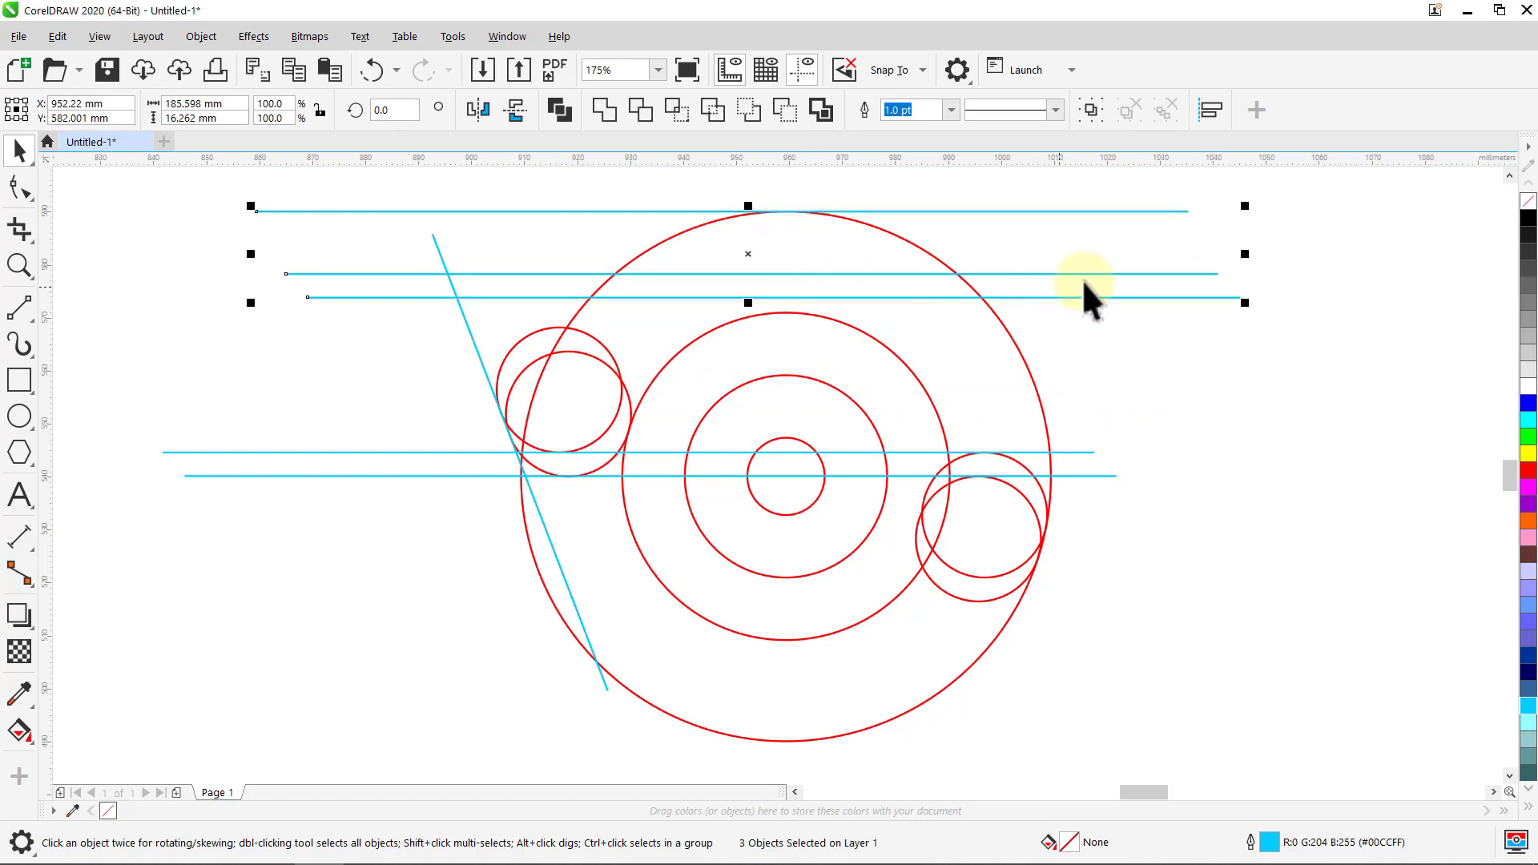
drag(1188, 215, 1190, 298)
right_click(1190, 298)
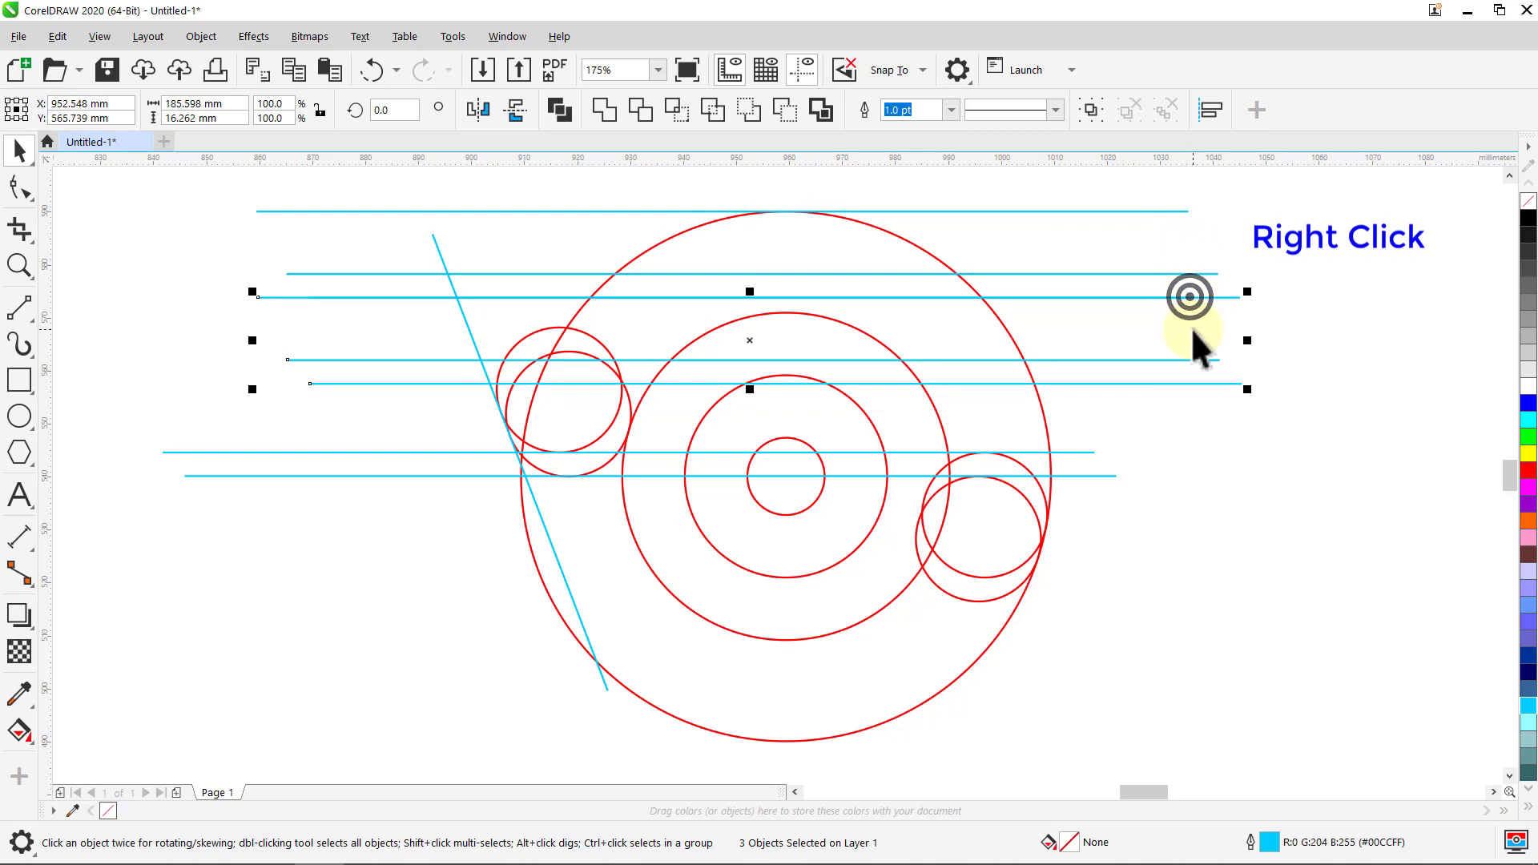
click(1328, 377)
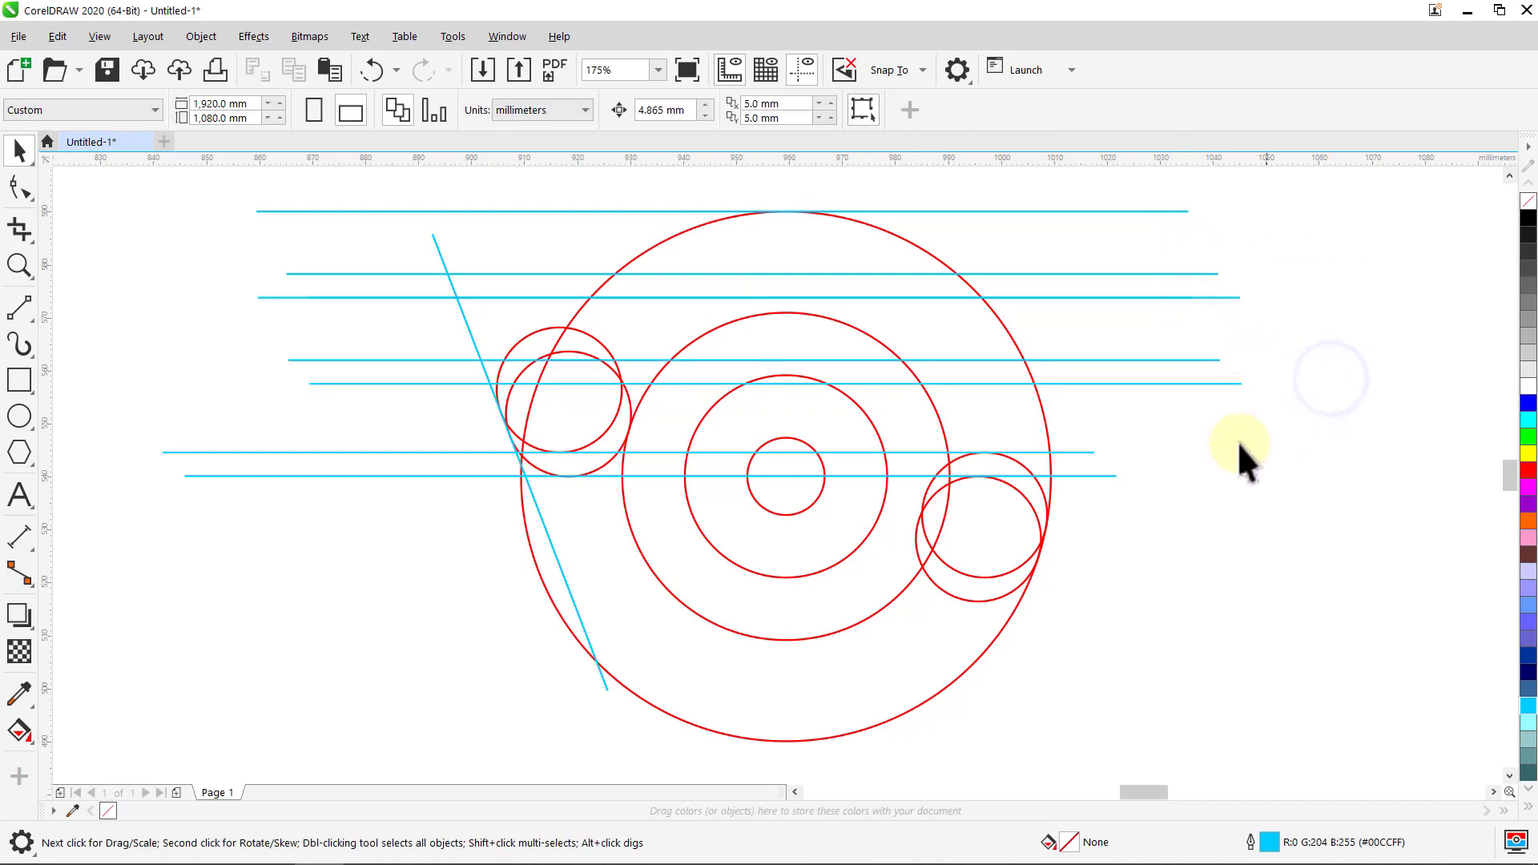
Step: Extend the slanted line proportionally up past the topmost horizontal line, scaling it to about 109%
drag(1171, 459, 1184, 500)
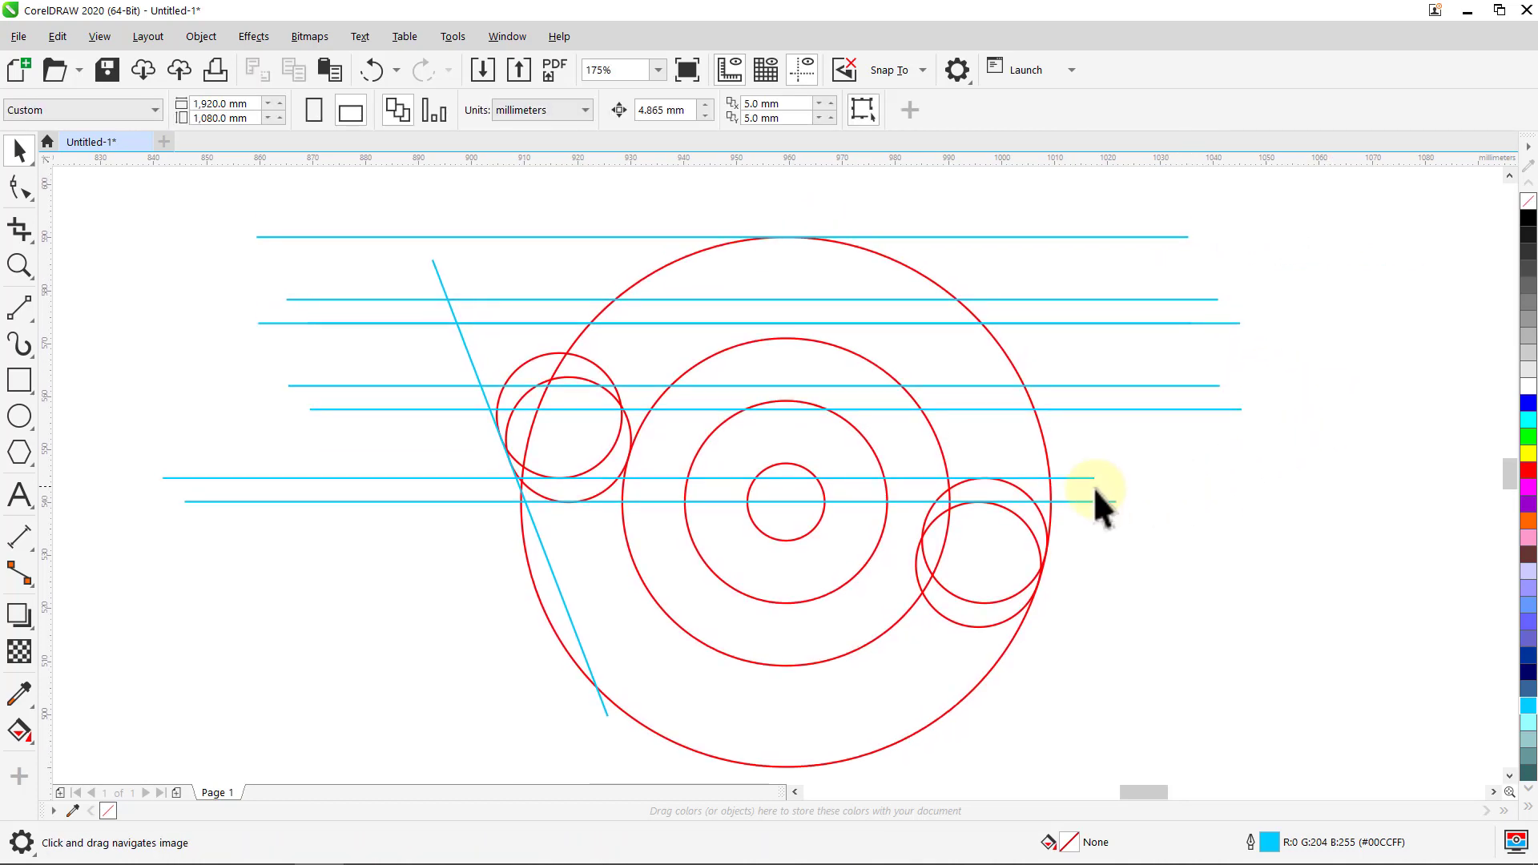
click(435, 274)
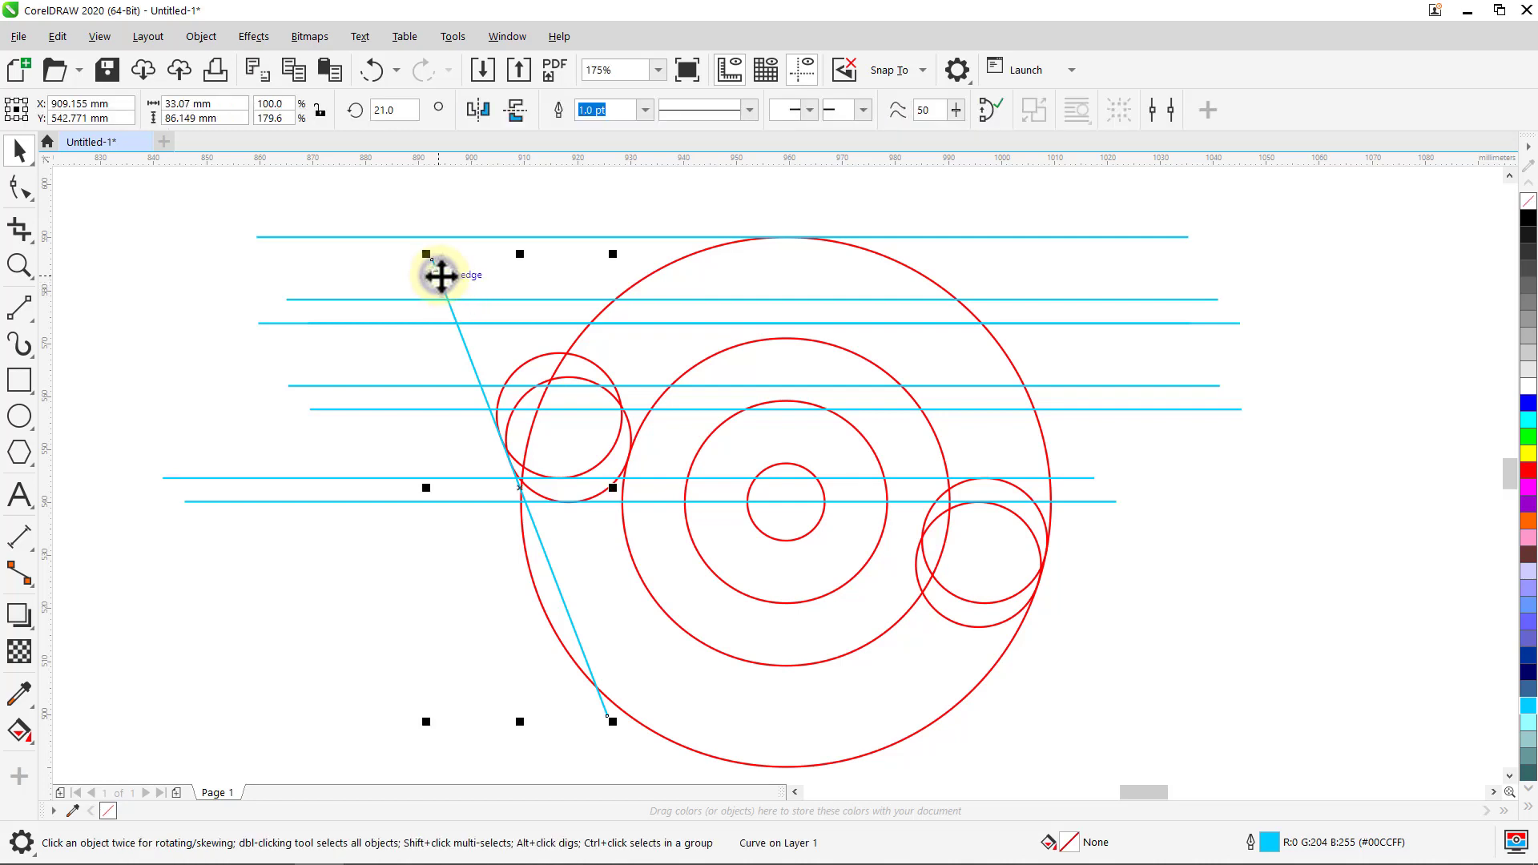
drag(415, 243, 378, 213)
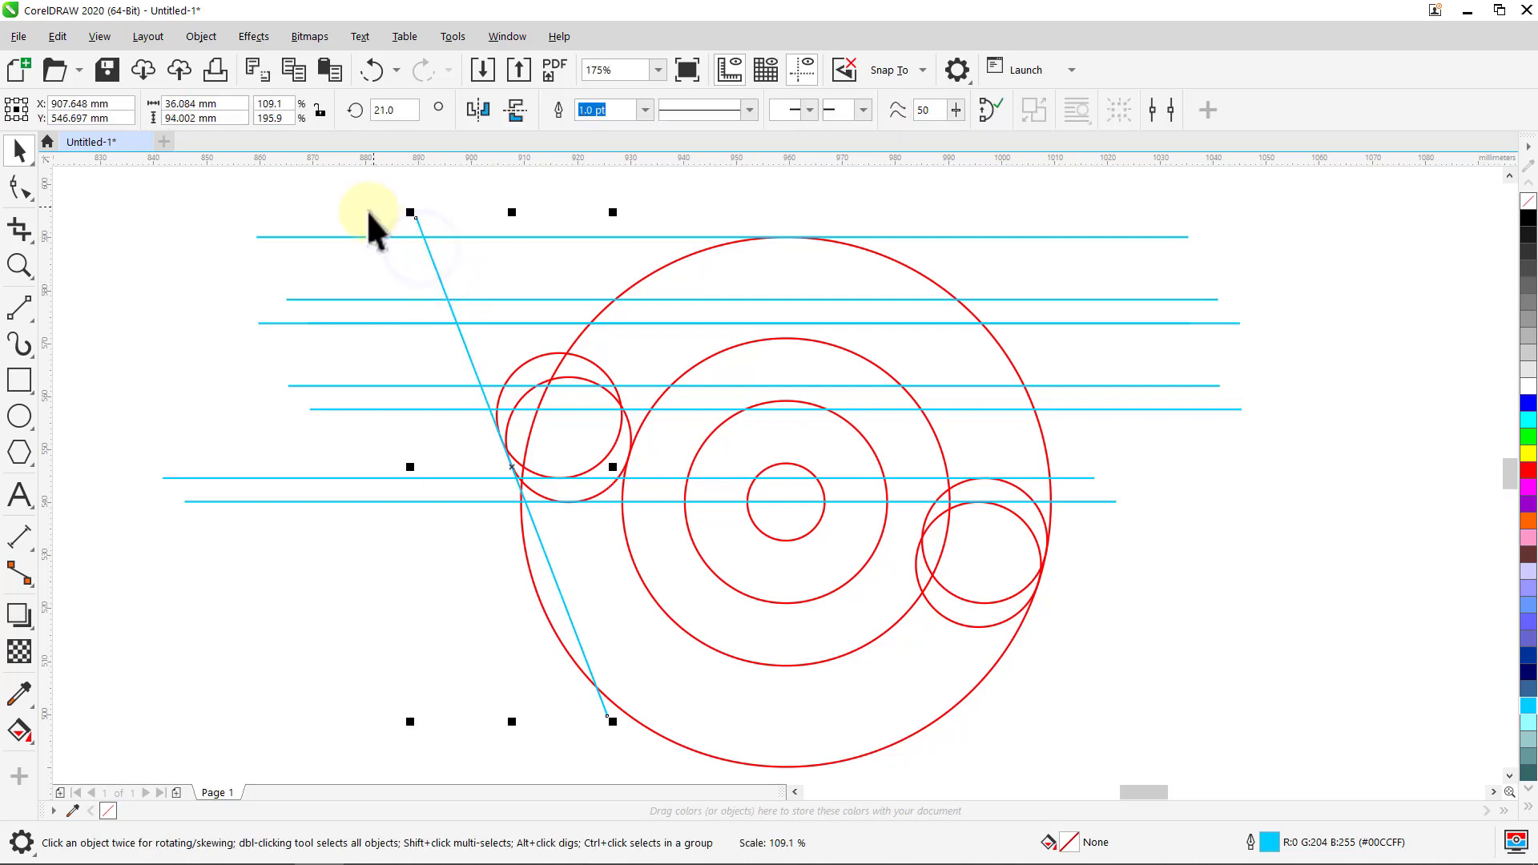
click(327, 205)
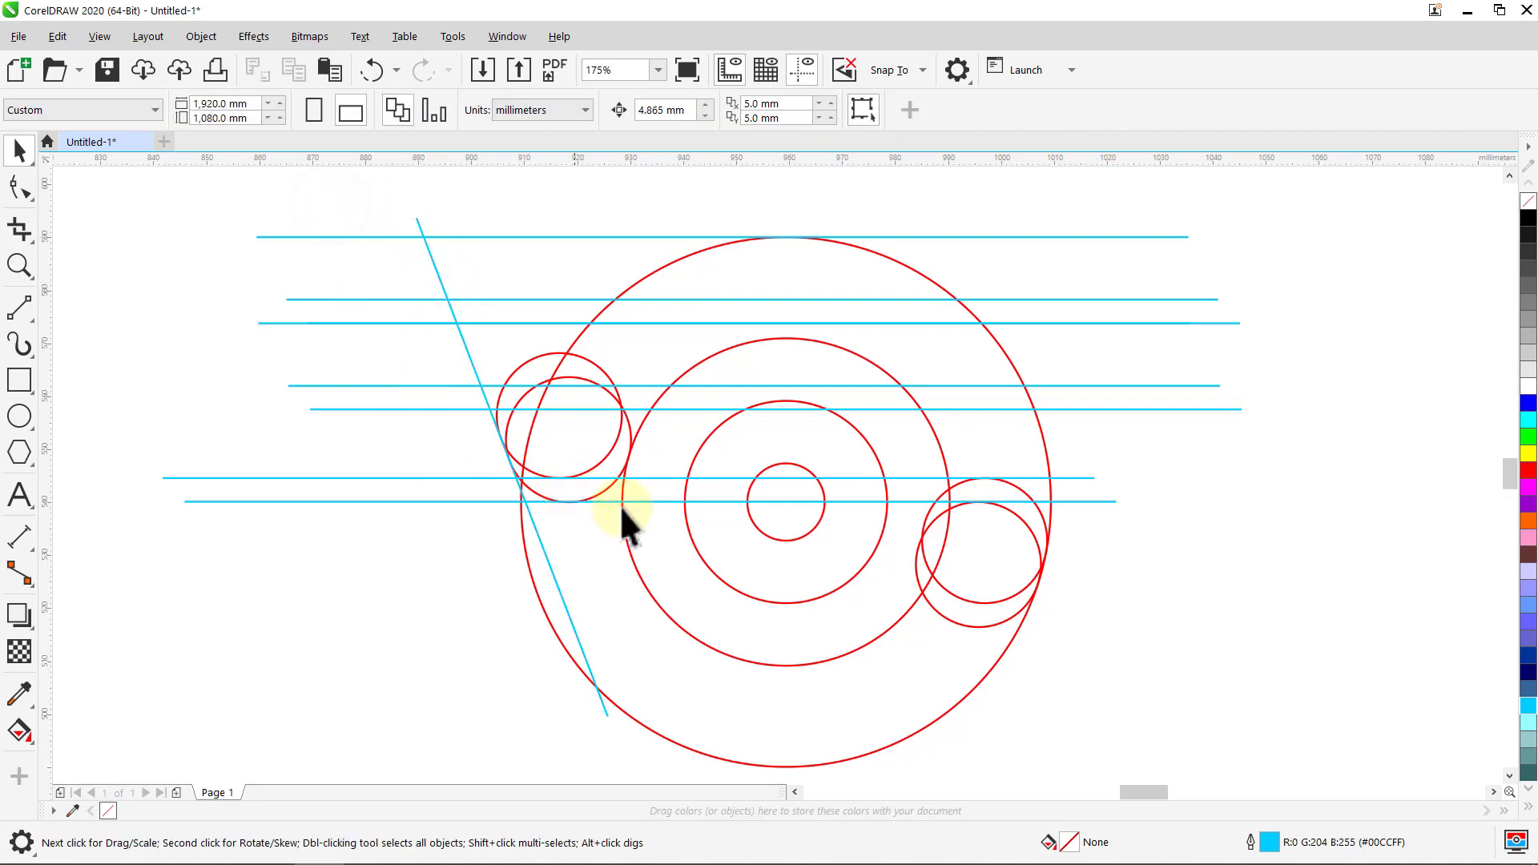
Step: Move the smallest circle horizontally by its own diameter, snapping its left quadrant to where its right quadrant was
click(771, 522)
drag(745, 503, 834, 508)
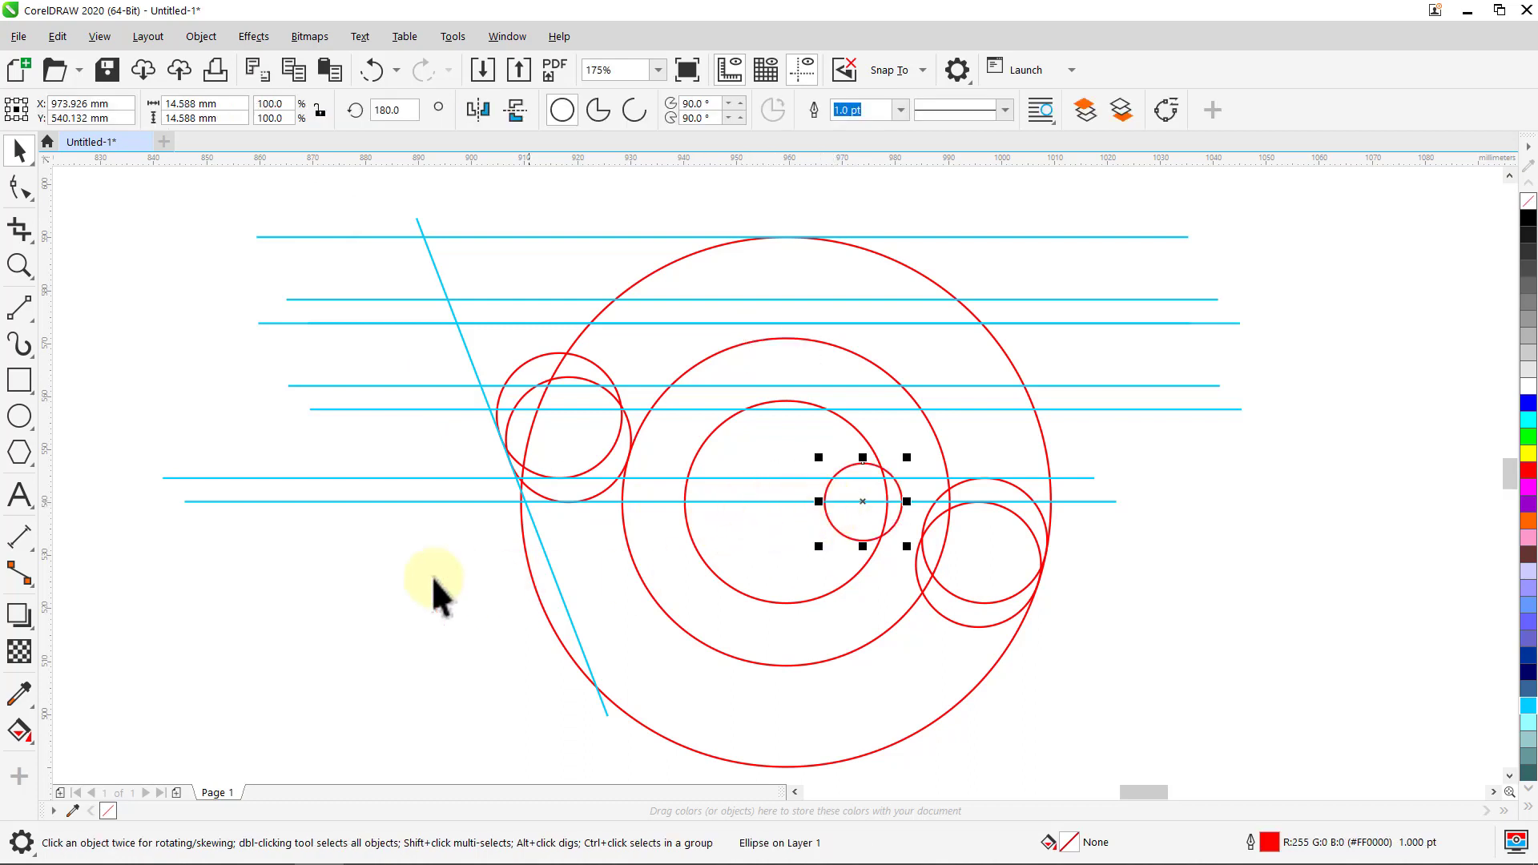
click(437, 547)
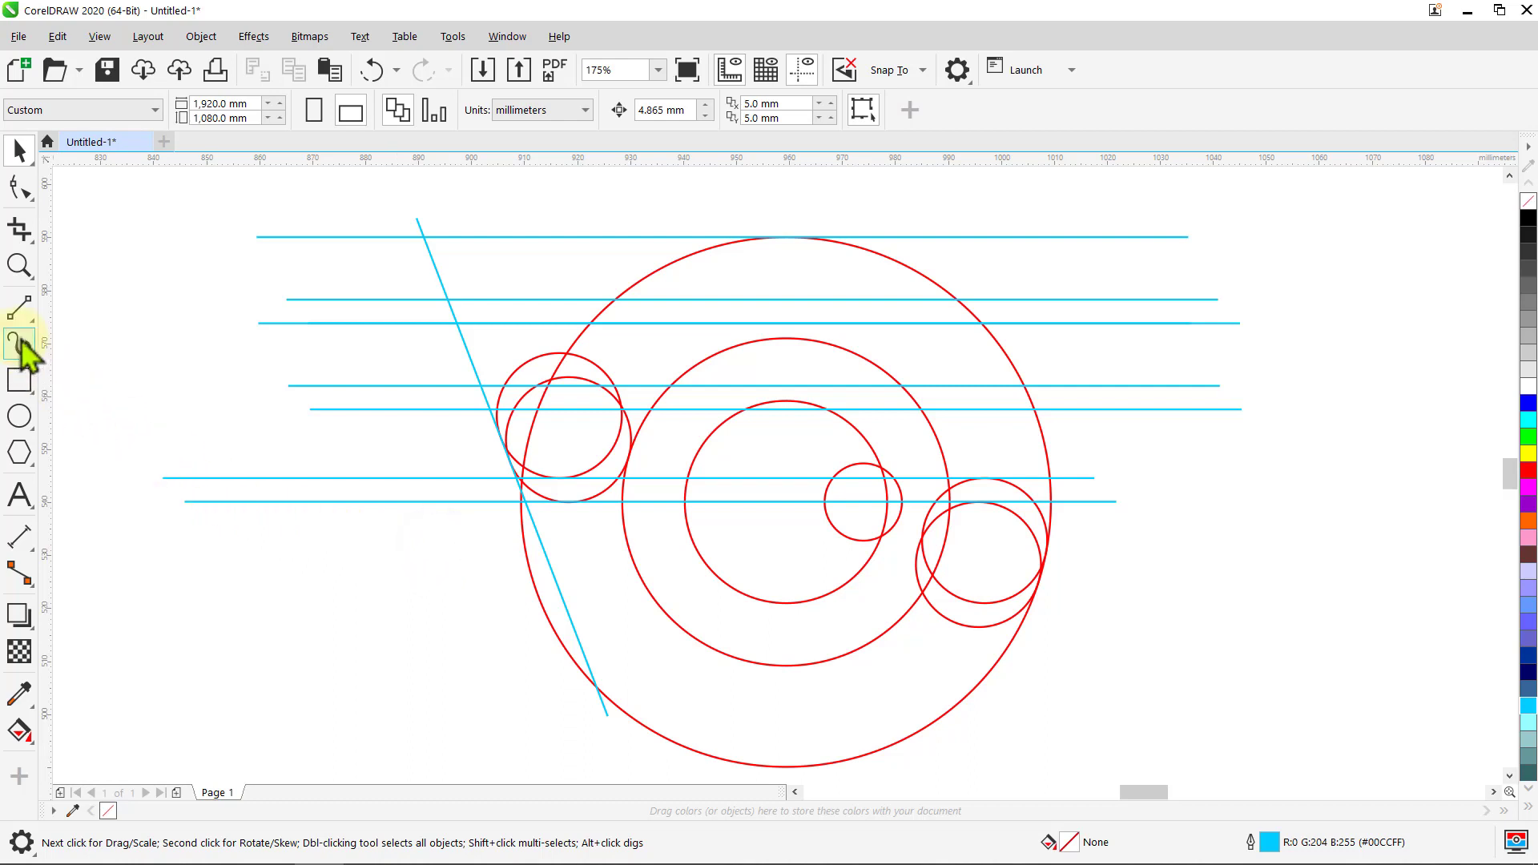
Step: Draw two short lines from the centers of the two right-hand small circles outward to the largest circle
click(20, 314)
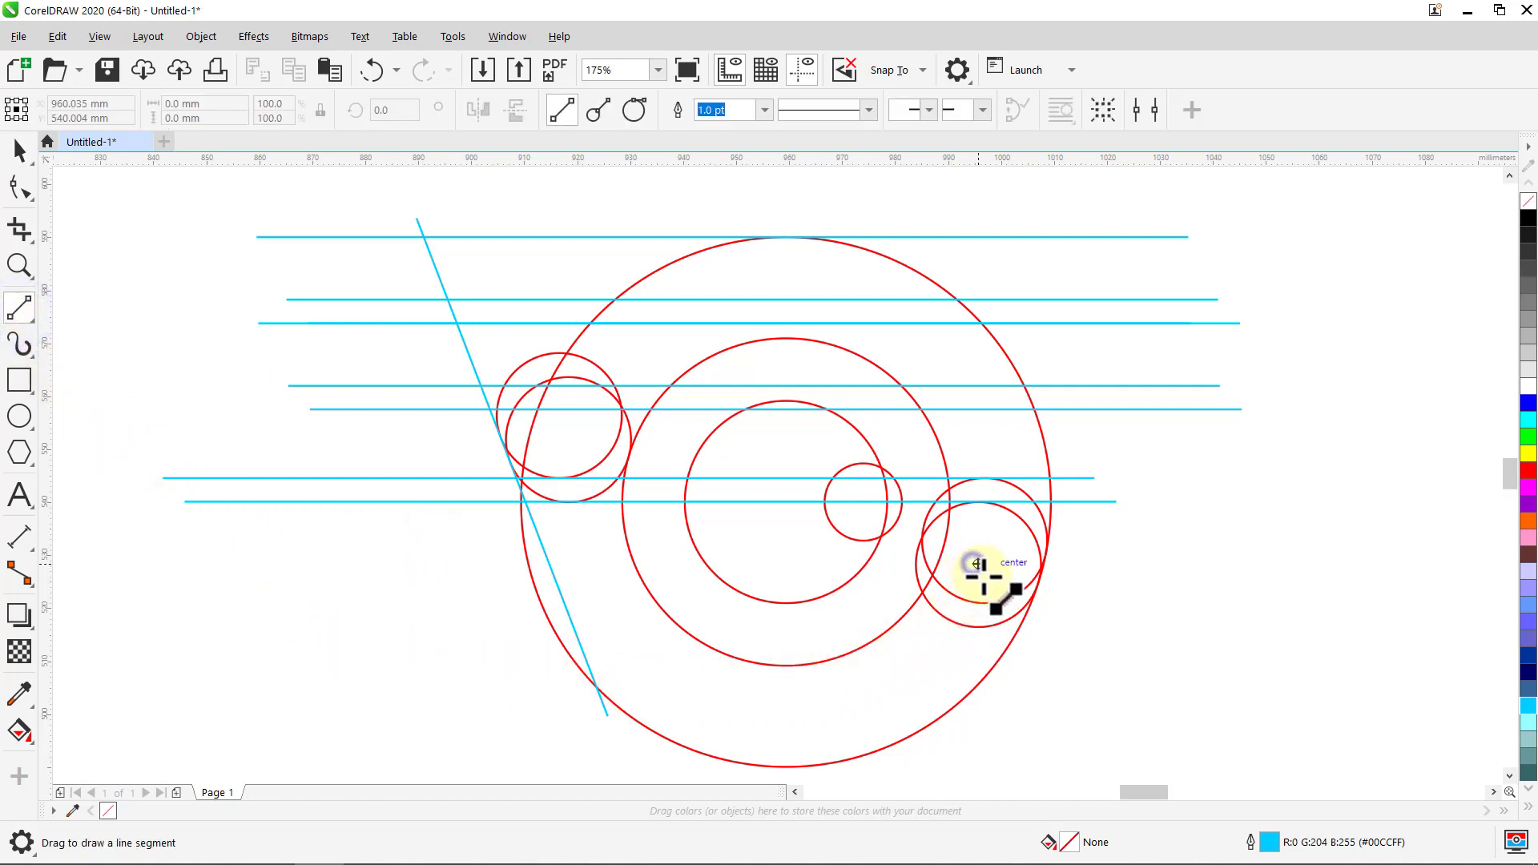
drag(979, 565, 1045, 553)
key(space)
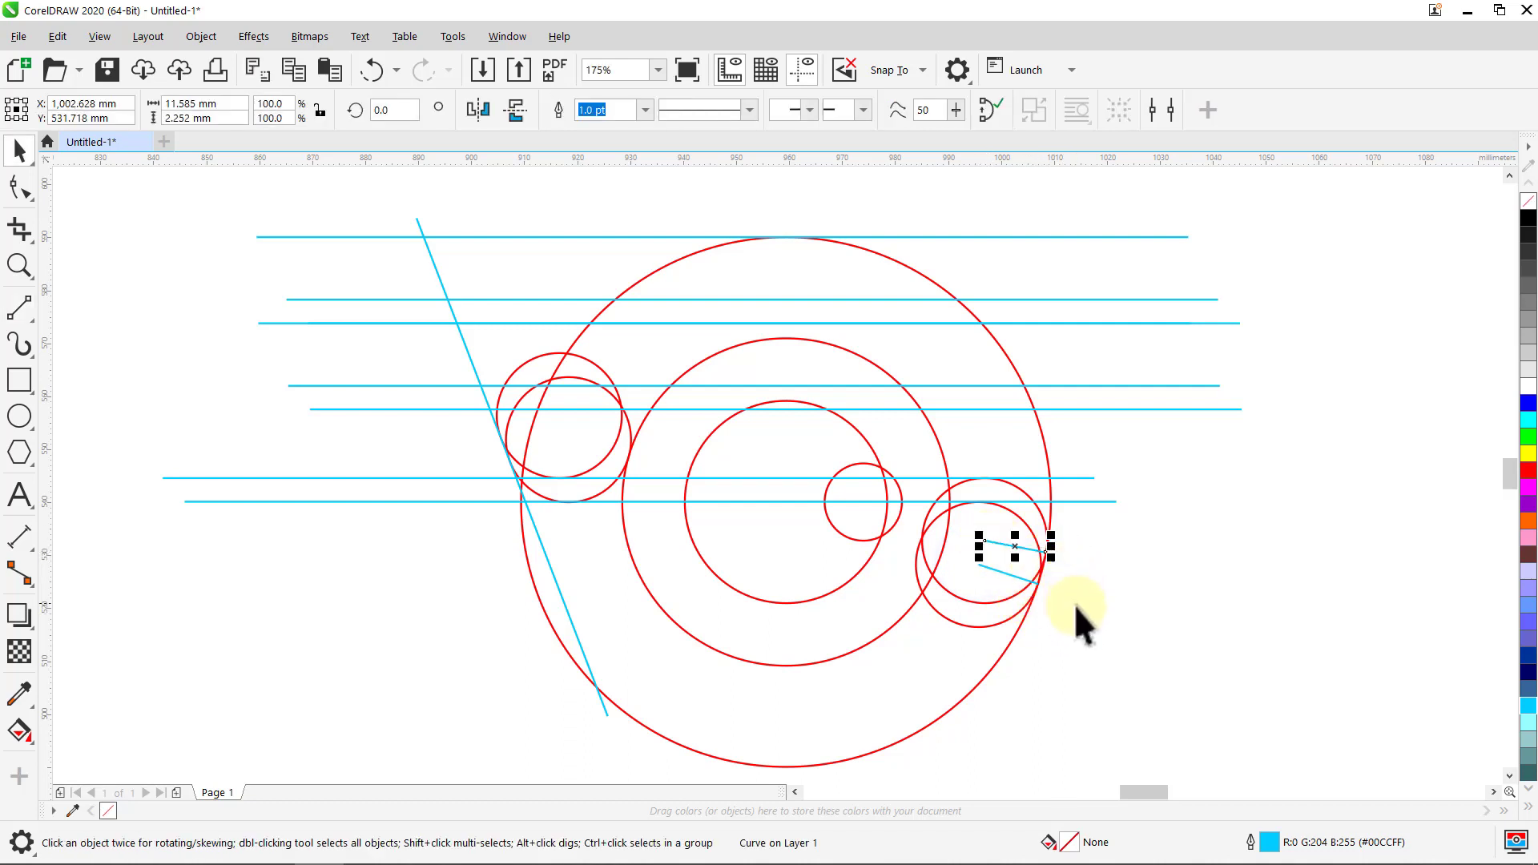
click(1073, 609)
Step: Extend both short lines proportionally outward so their outer ends pass beyond the largest circle
click(1017, 549)
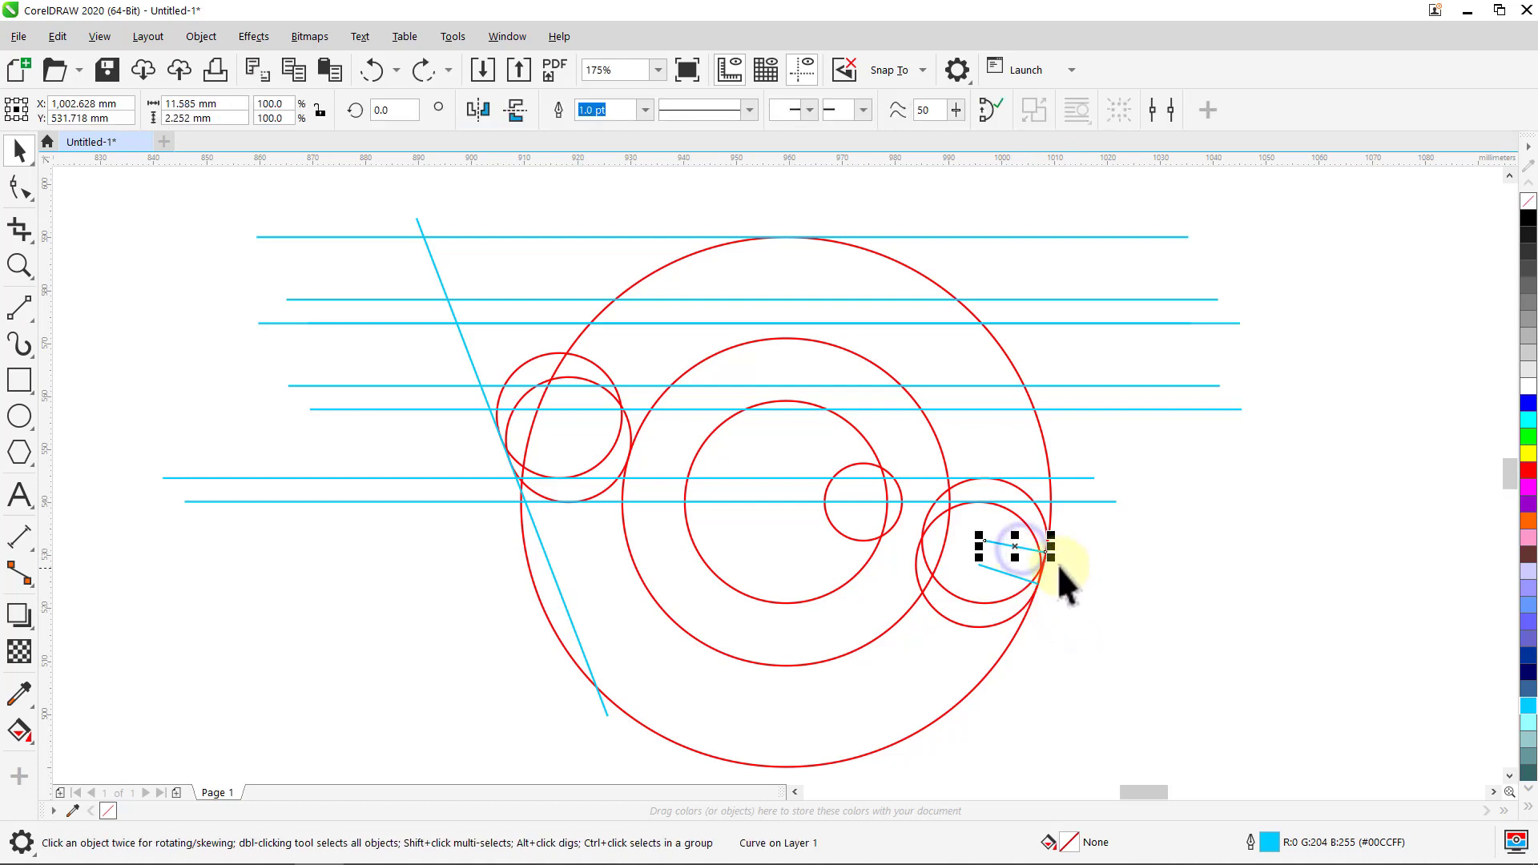
drag(1053, 559, 1083, 571)
click(1083, 612)
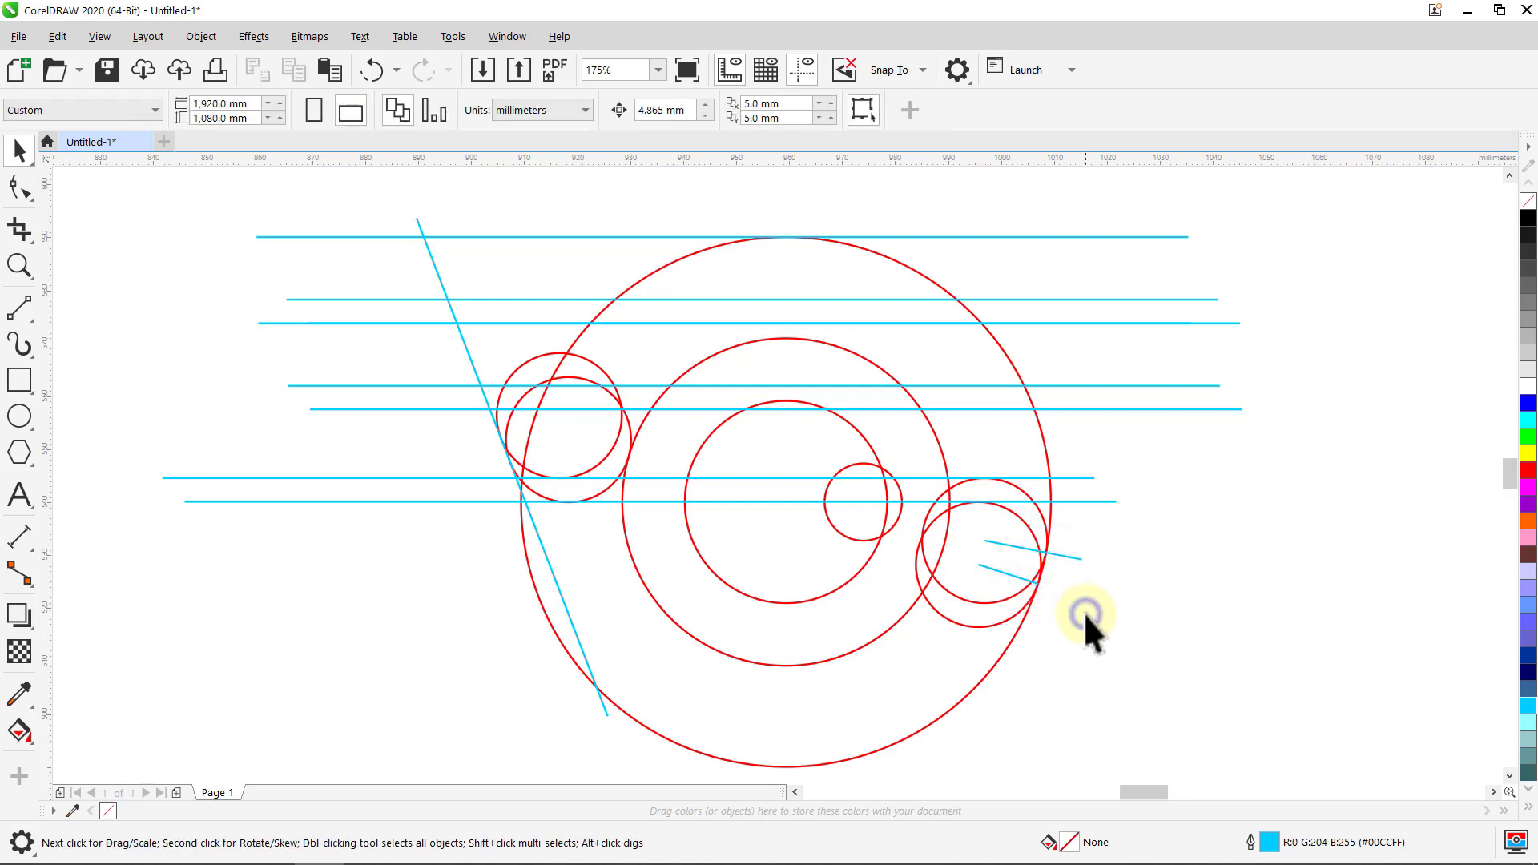
click(1002, 574)
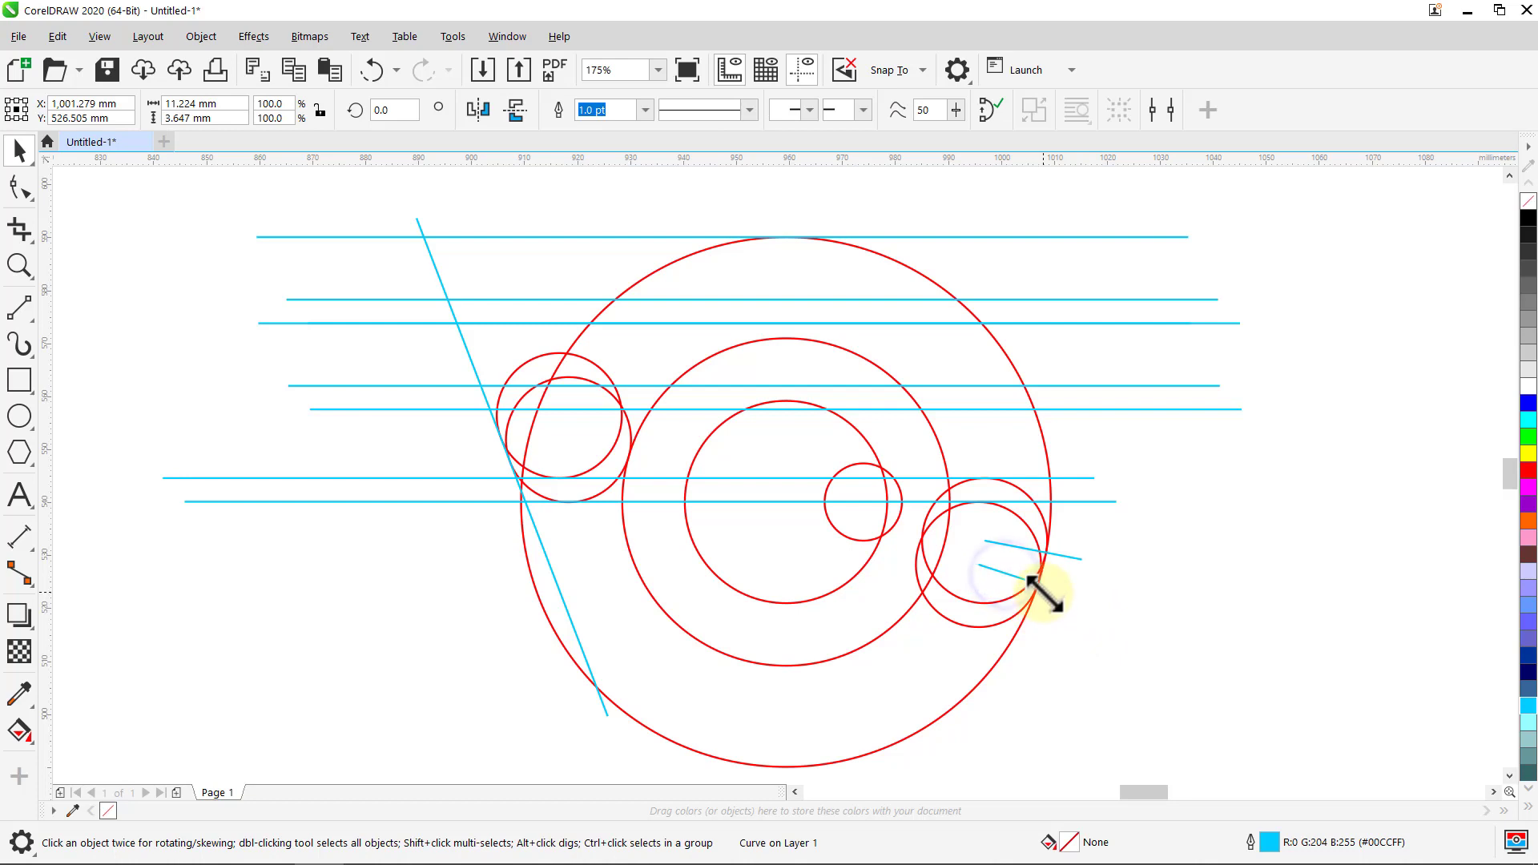
drag(1040, 591, 1078, 613)
click(1060, 663)
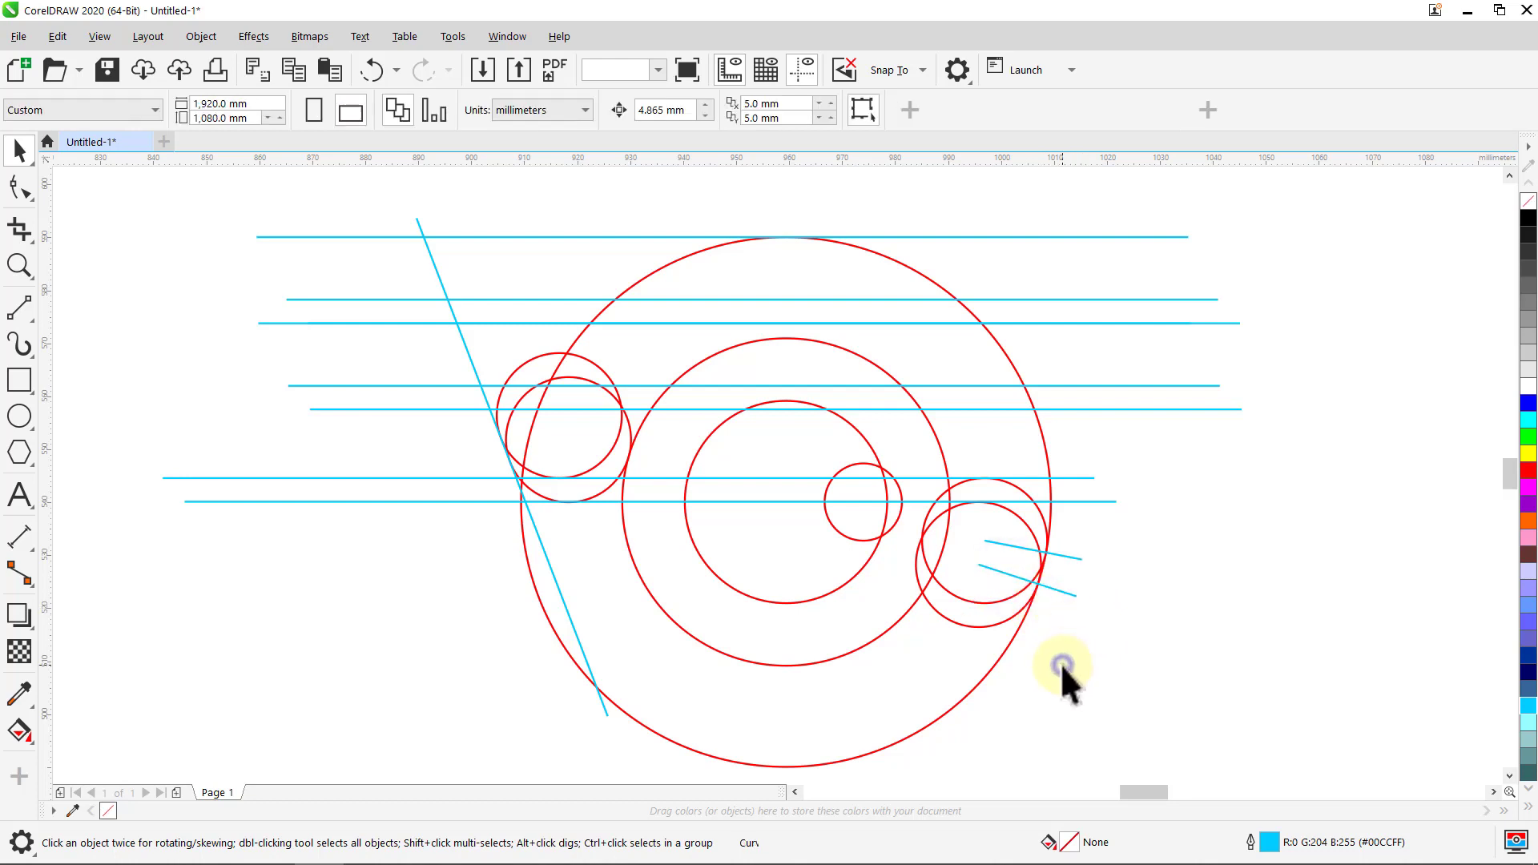
Step: Group all the circles and lines together and set their outline width to 0.5 pt
key(ctrl+a)
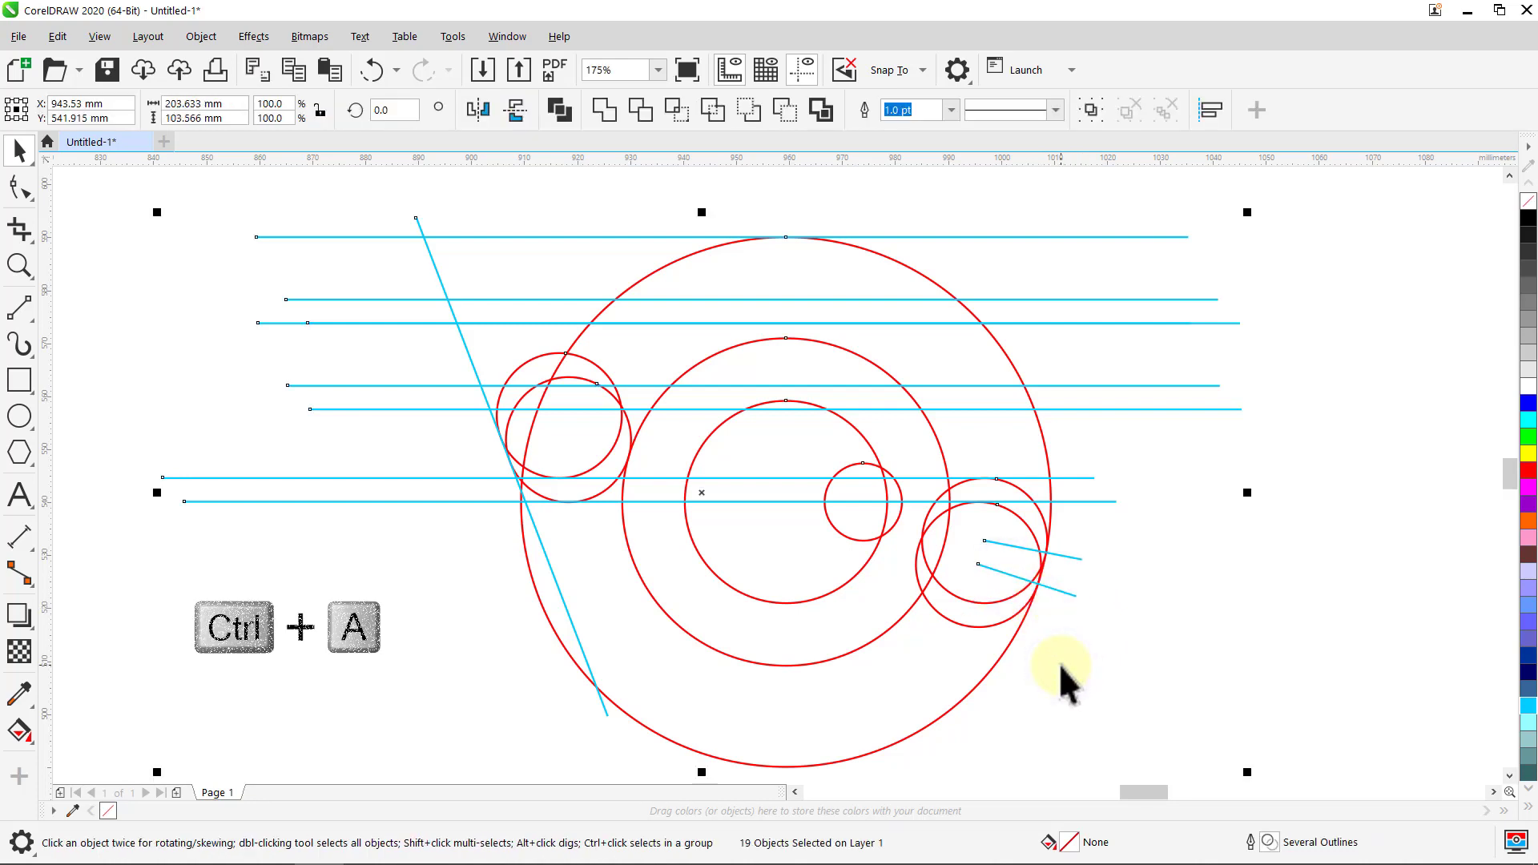
key(ctrl+g)
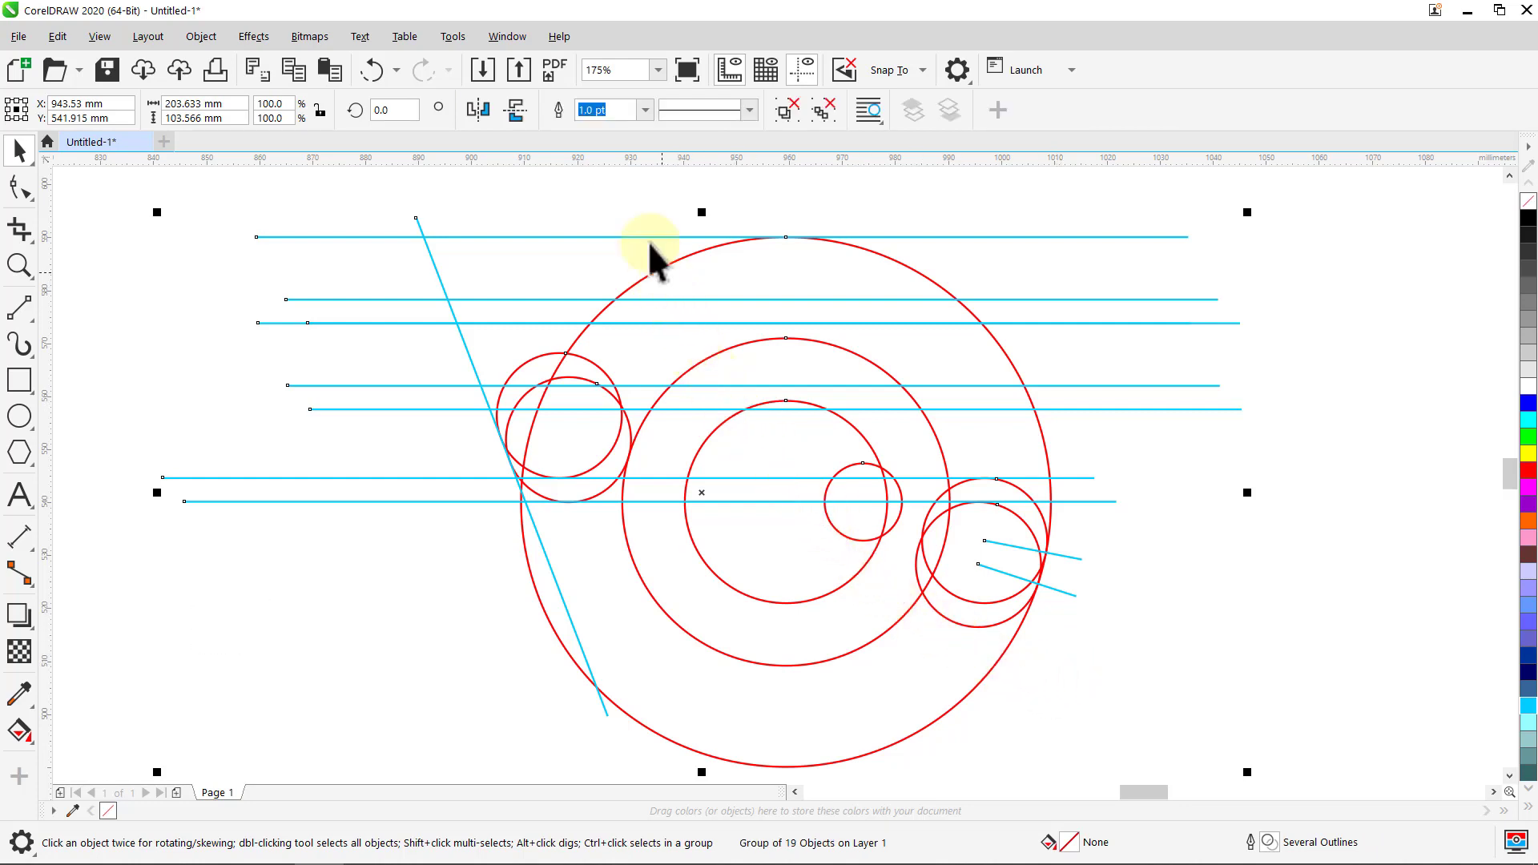
click(645, 111)
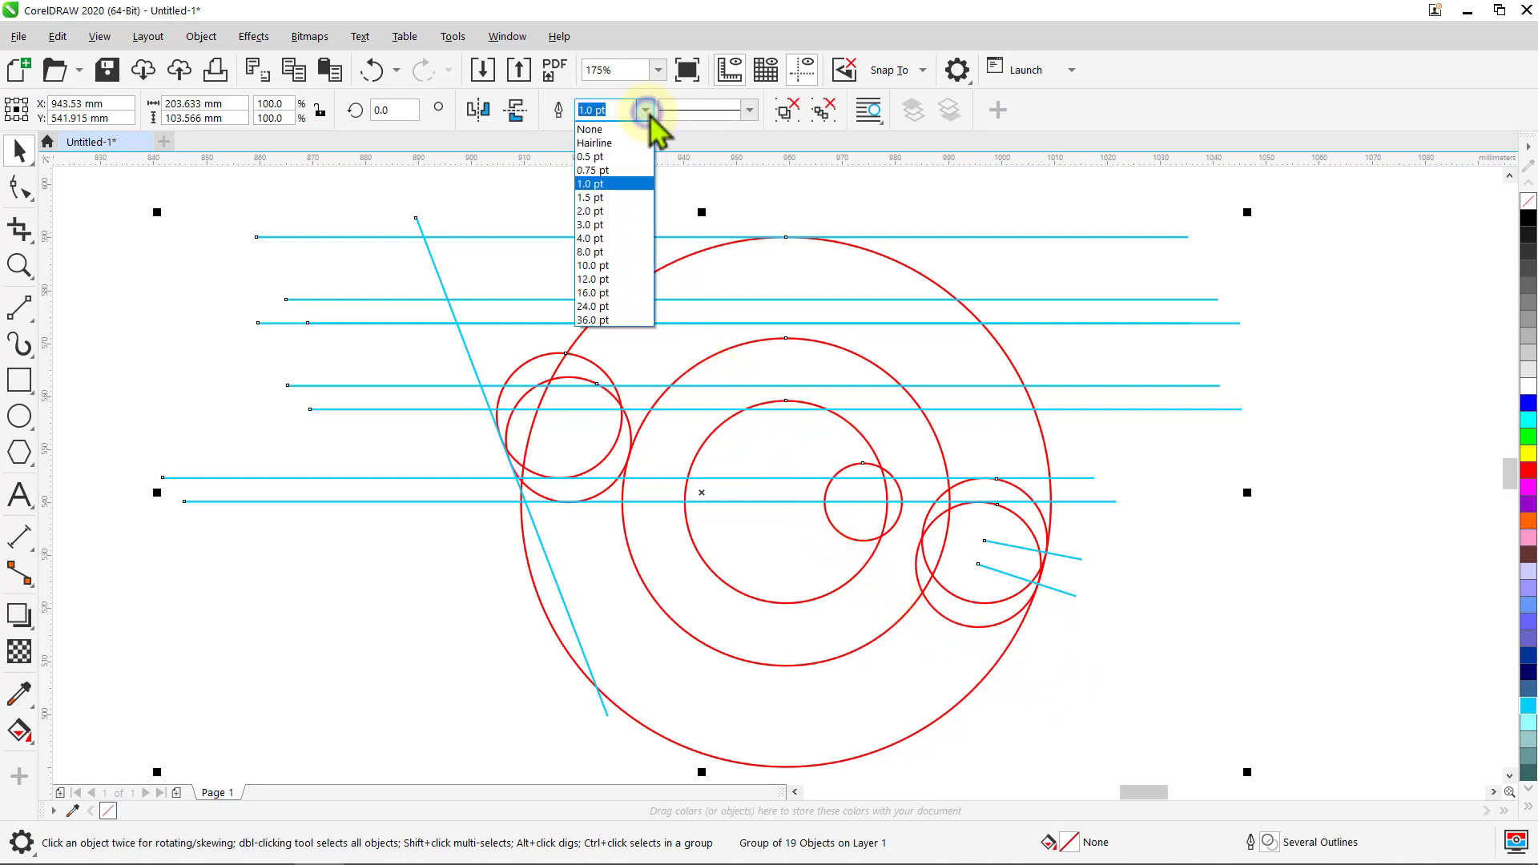
click(597, 156)
click(605, 189)
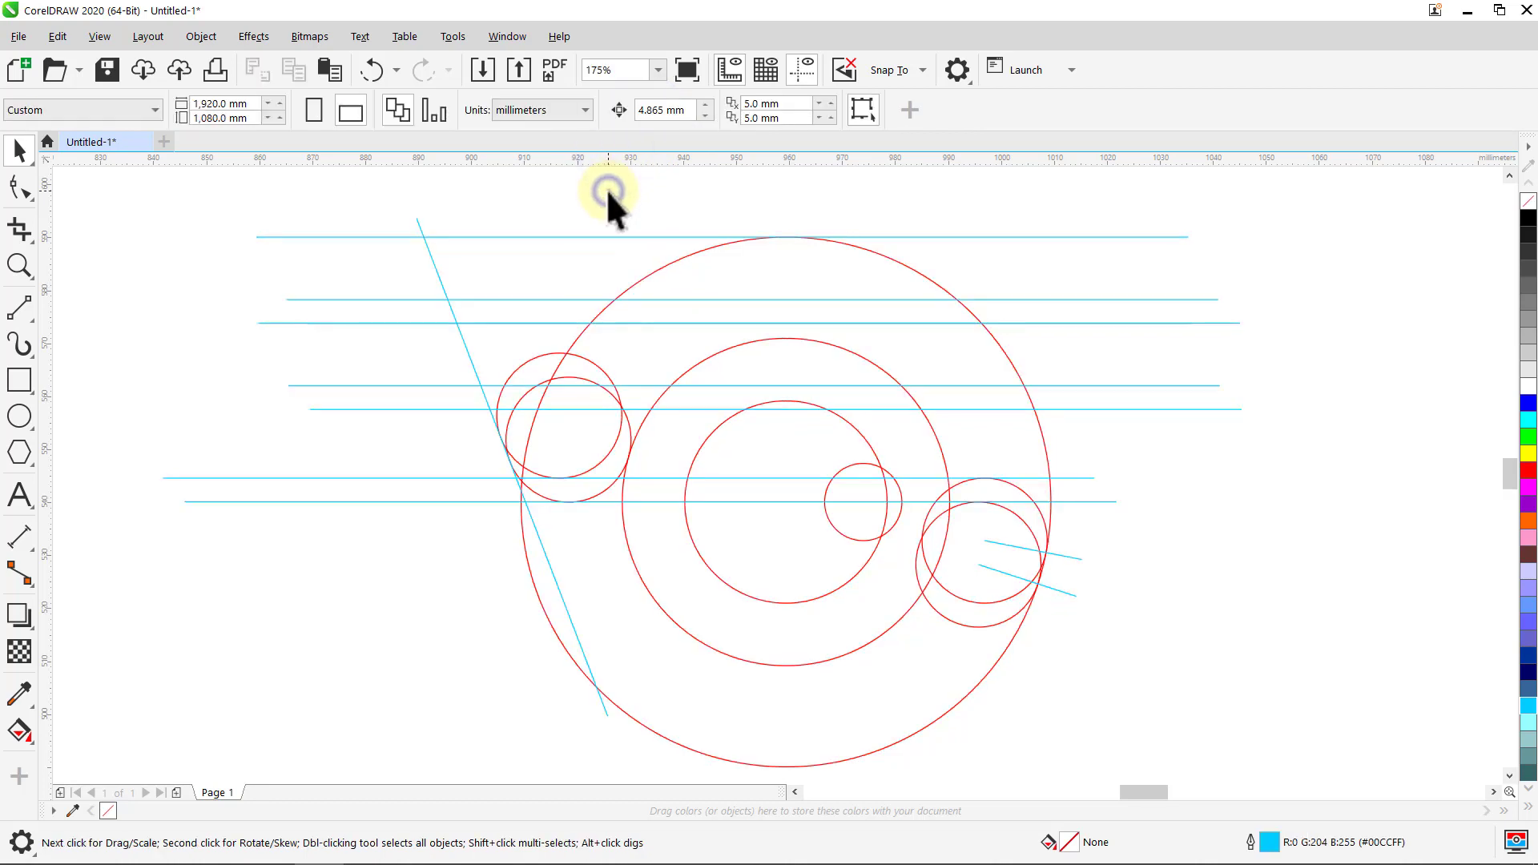
Step: With Virtual Segment Delete, remove the largest circle's upper-left arcs and the tops of the second-largest and left small circles above the fourth horizontal line
click(112, 242)
click(19, 232)
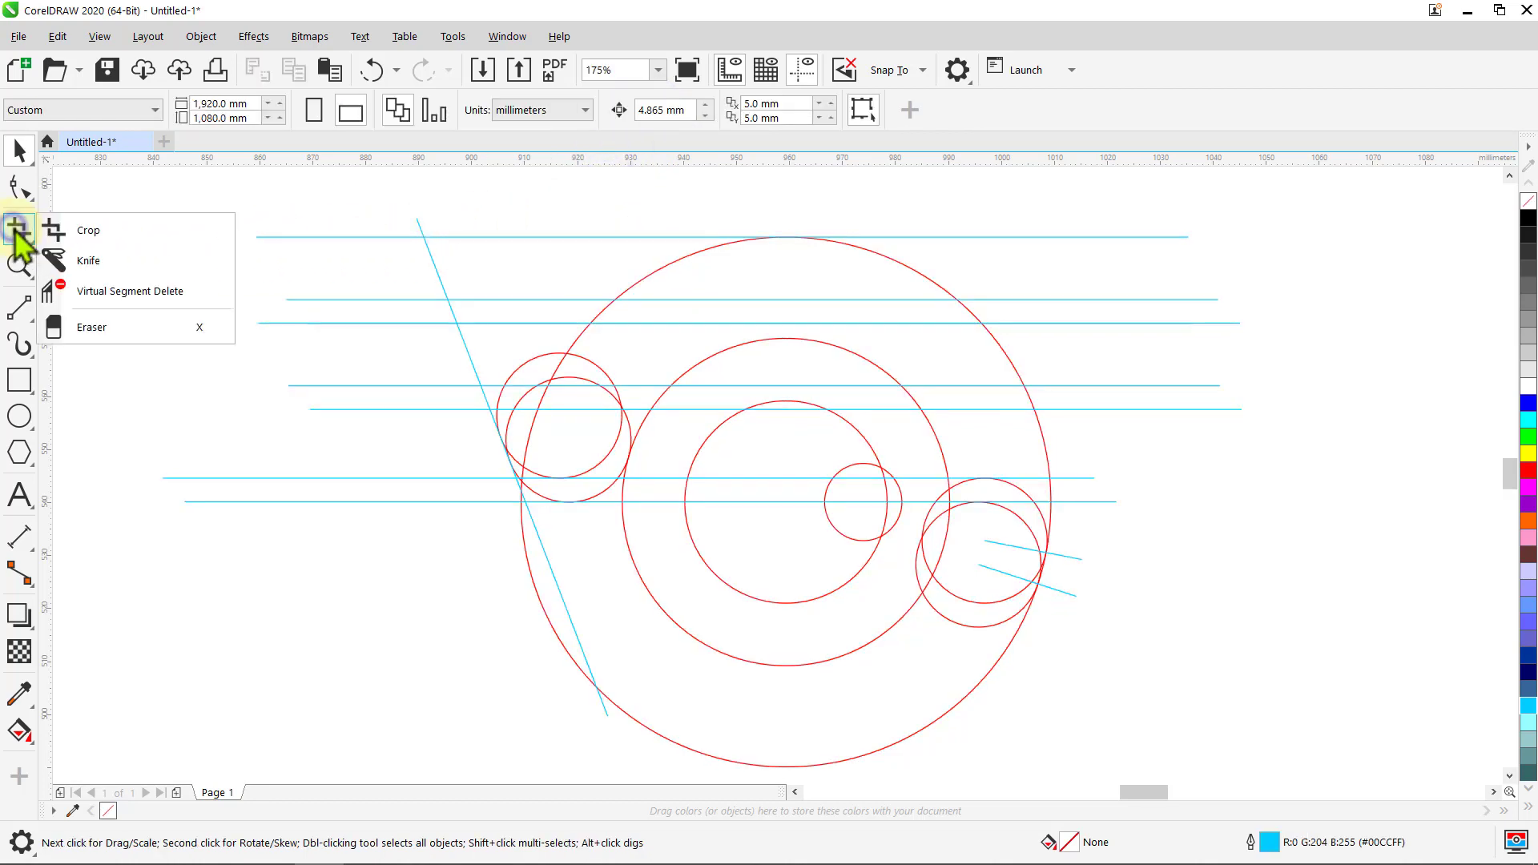
click(85, 282)
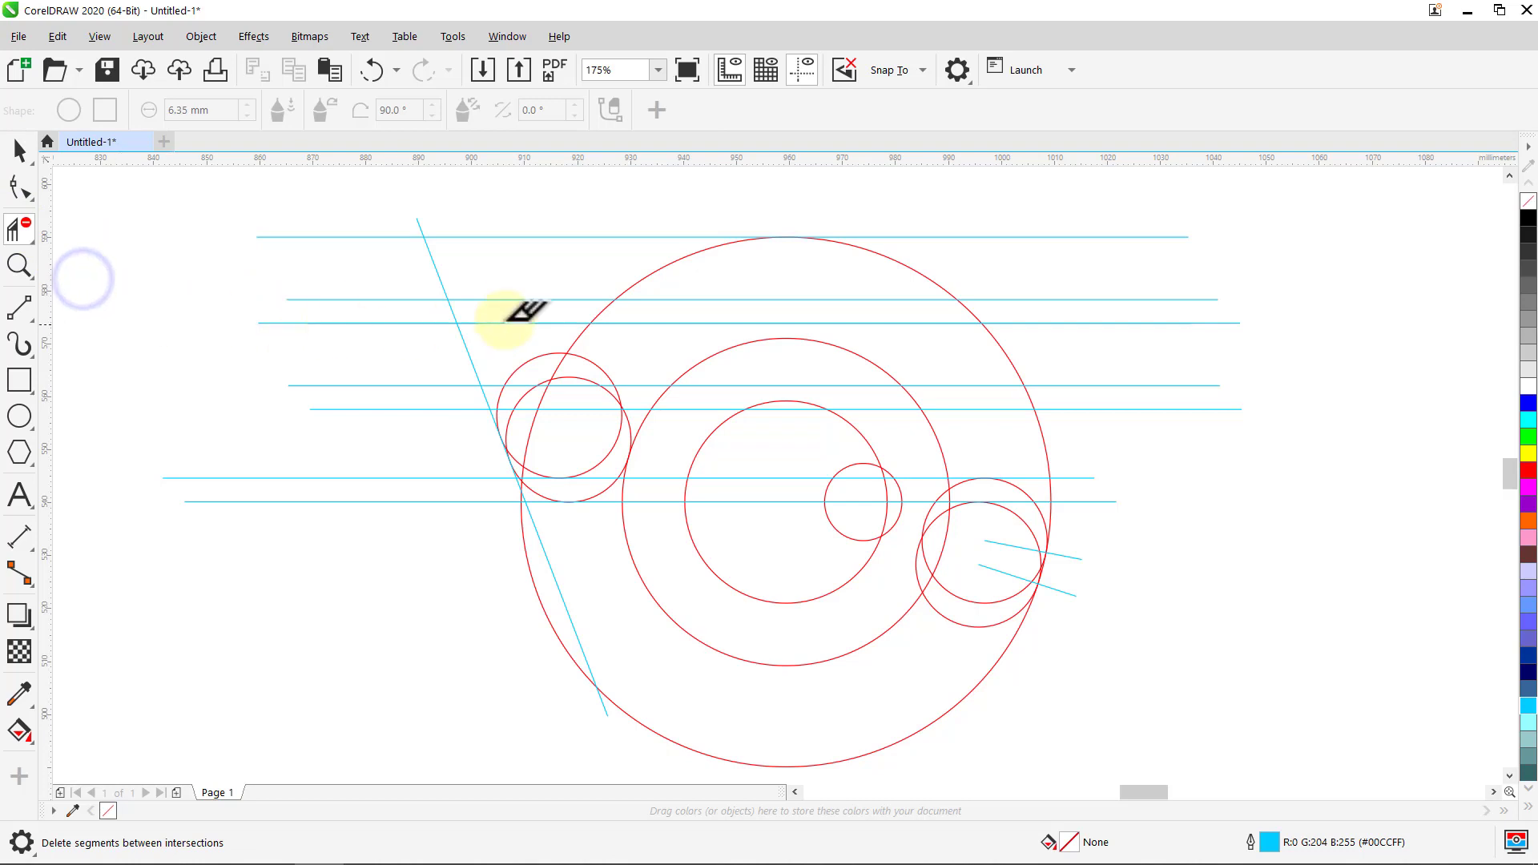
click(693, 254)
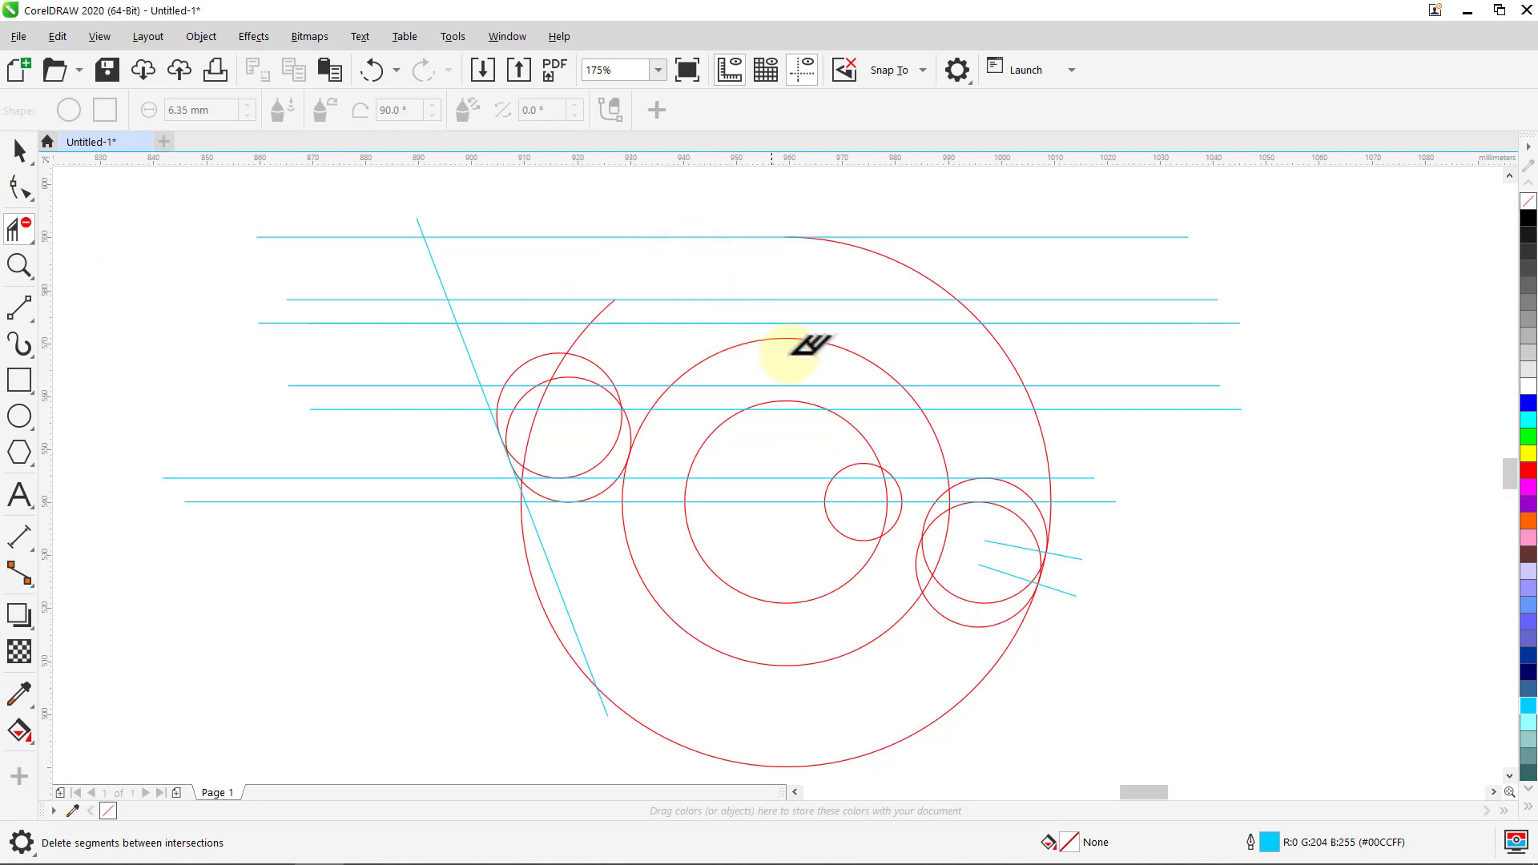
click(837, 345)
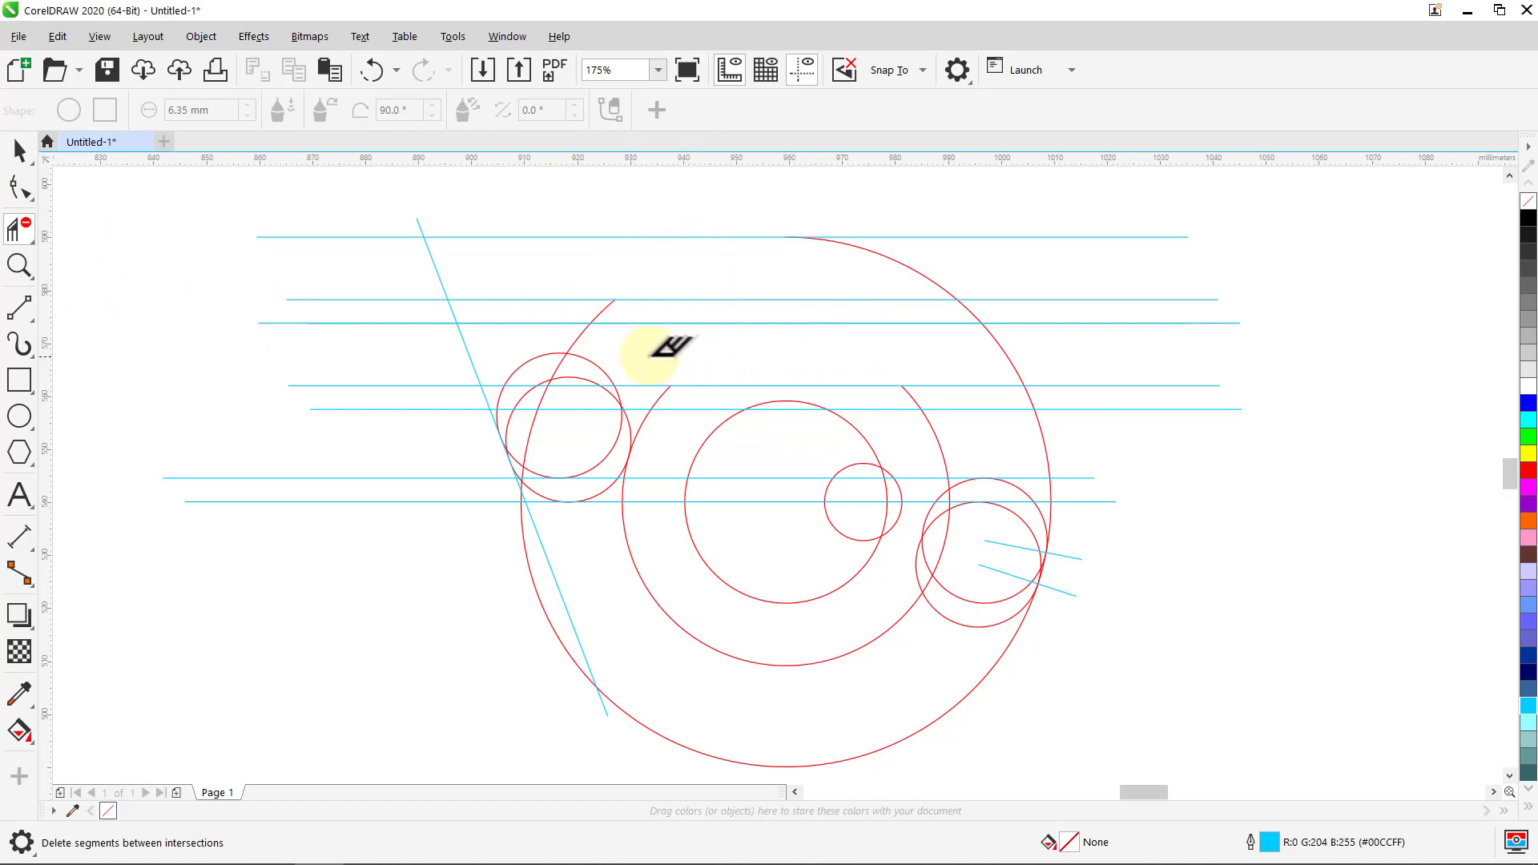
click(582, 337)
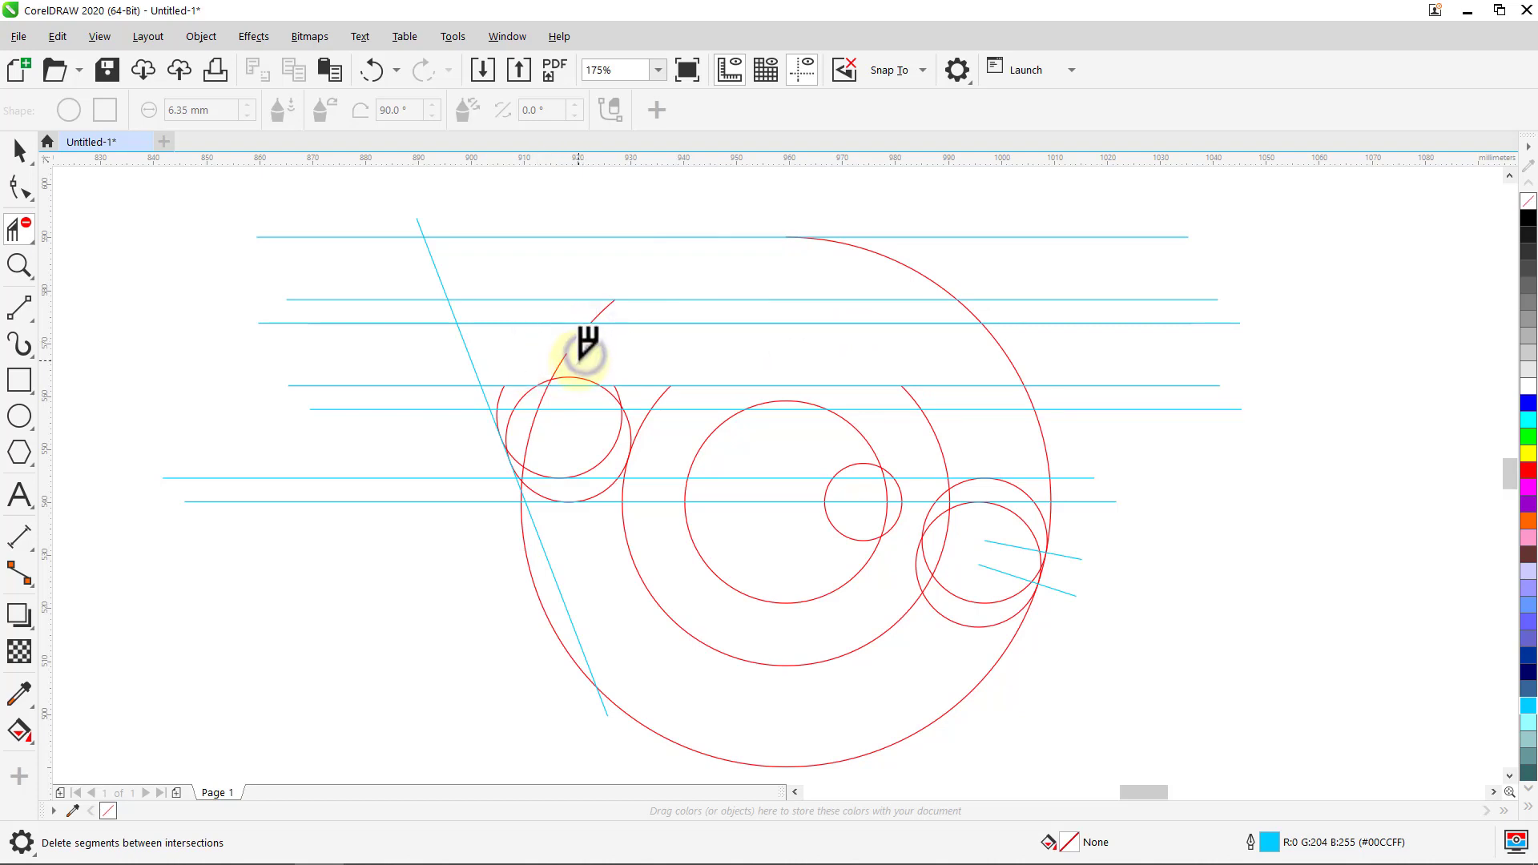
click(572, 355)
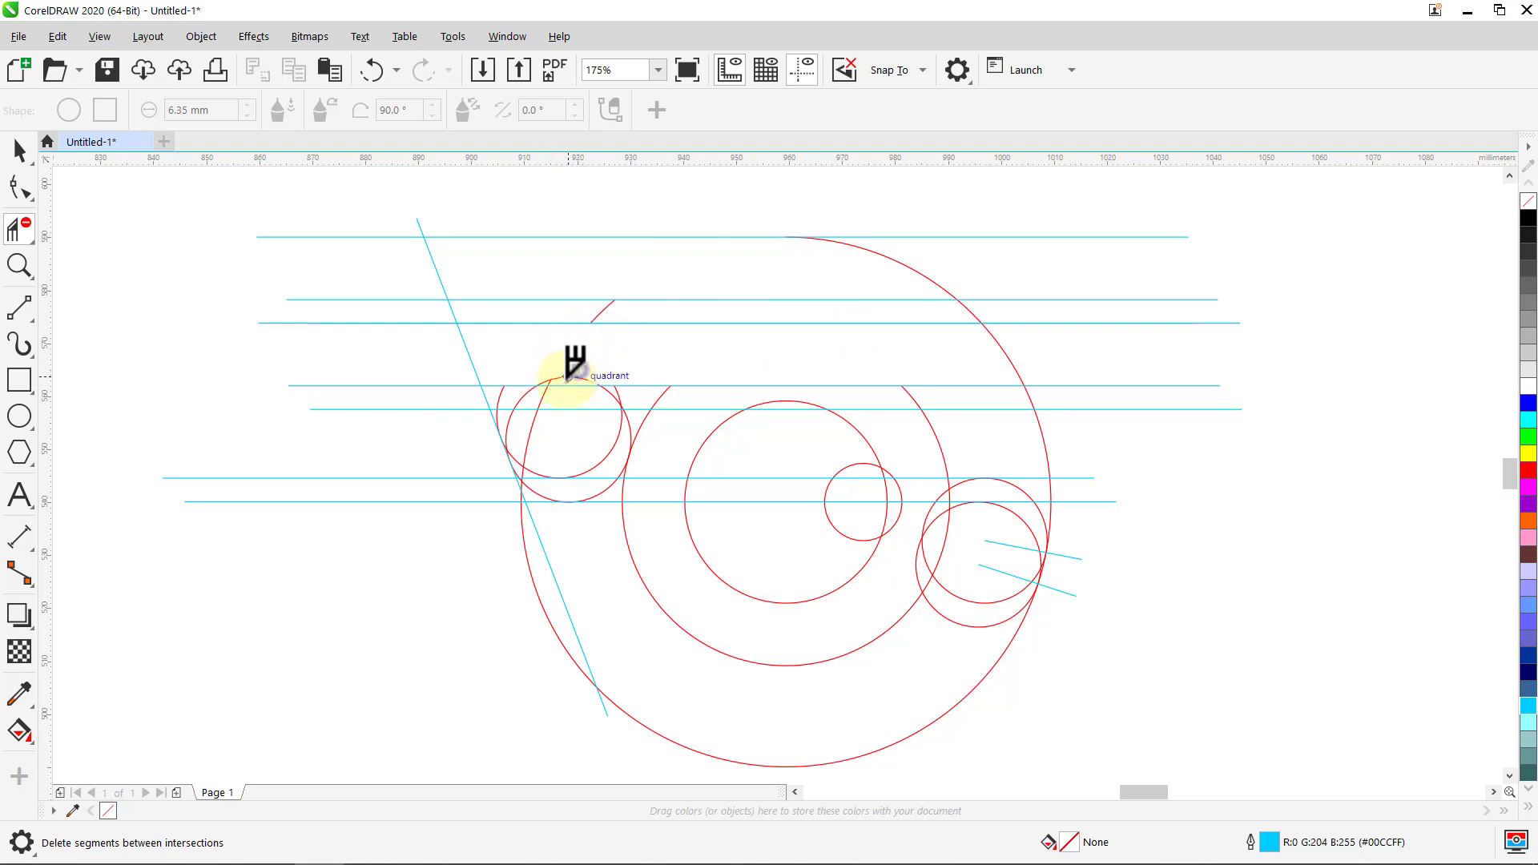
Step: Delete the inner and left-hand circle arcs between the fifth and sixth horizontal lines, plus the lower arcs of the right small circles
click(861, 464)
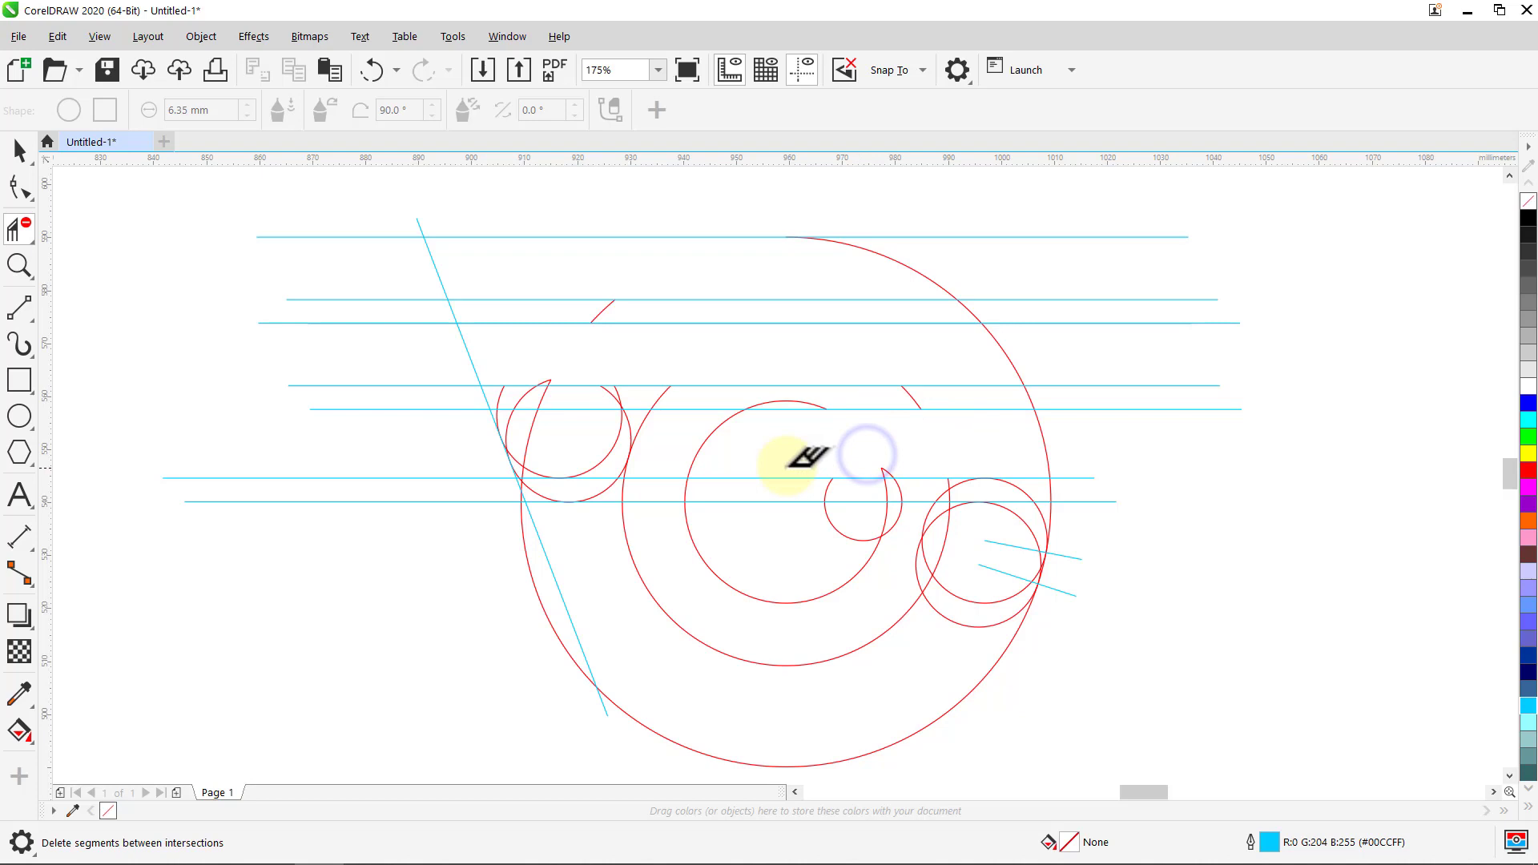
click(728, 436)
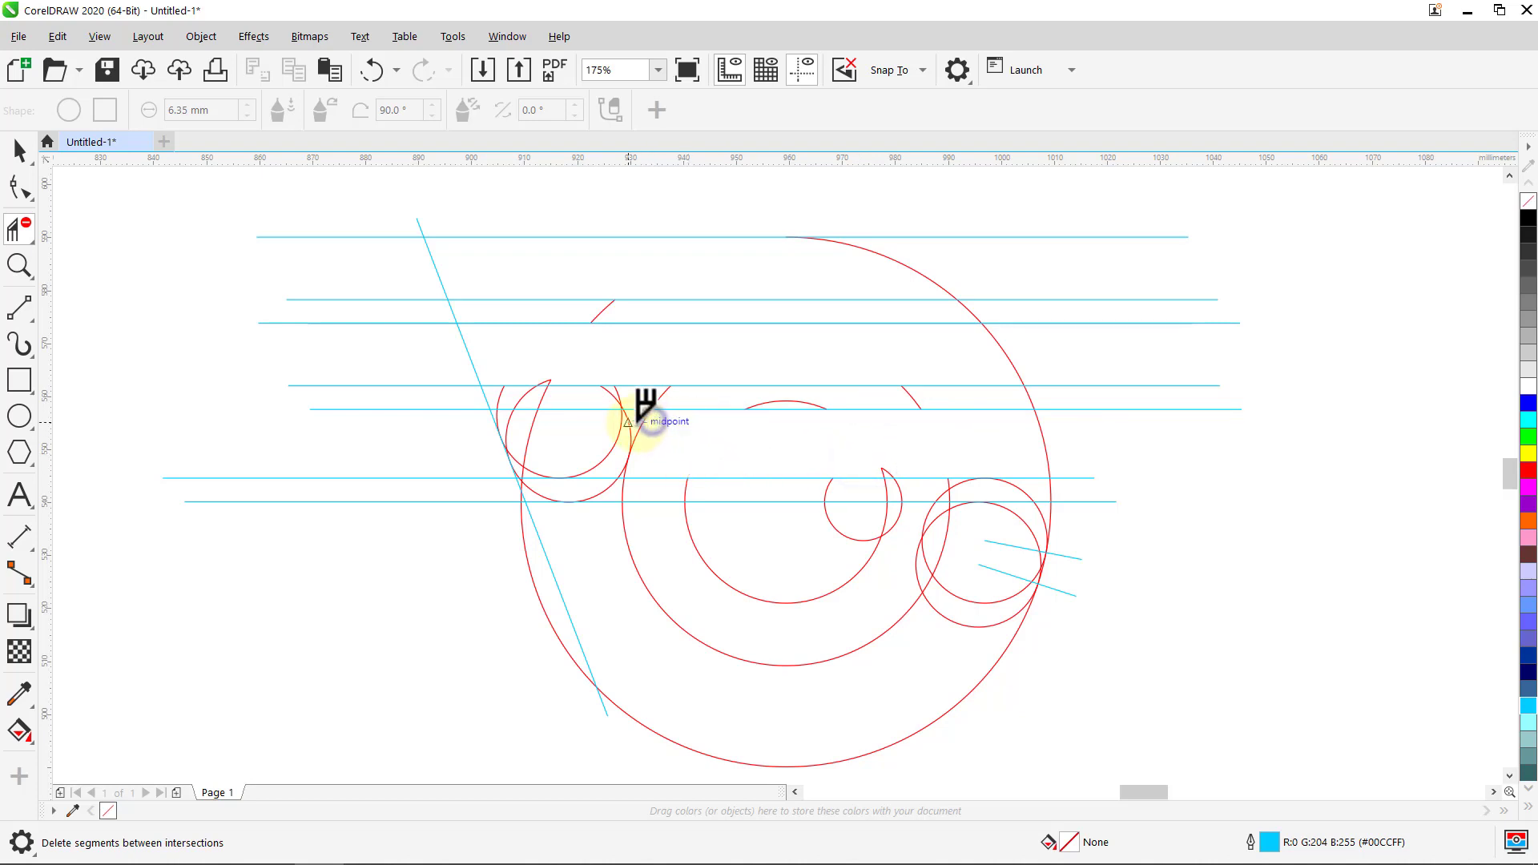
drag(606, 426, 526, 426)
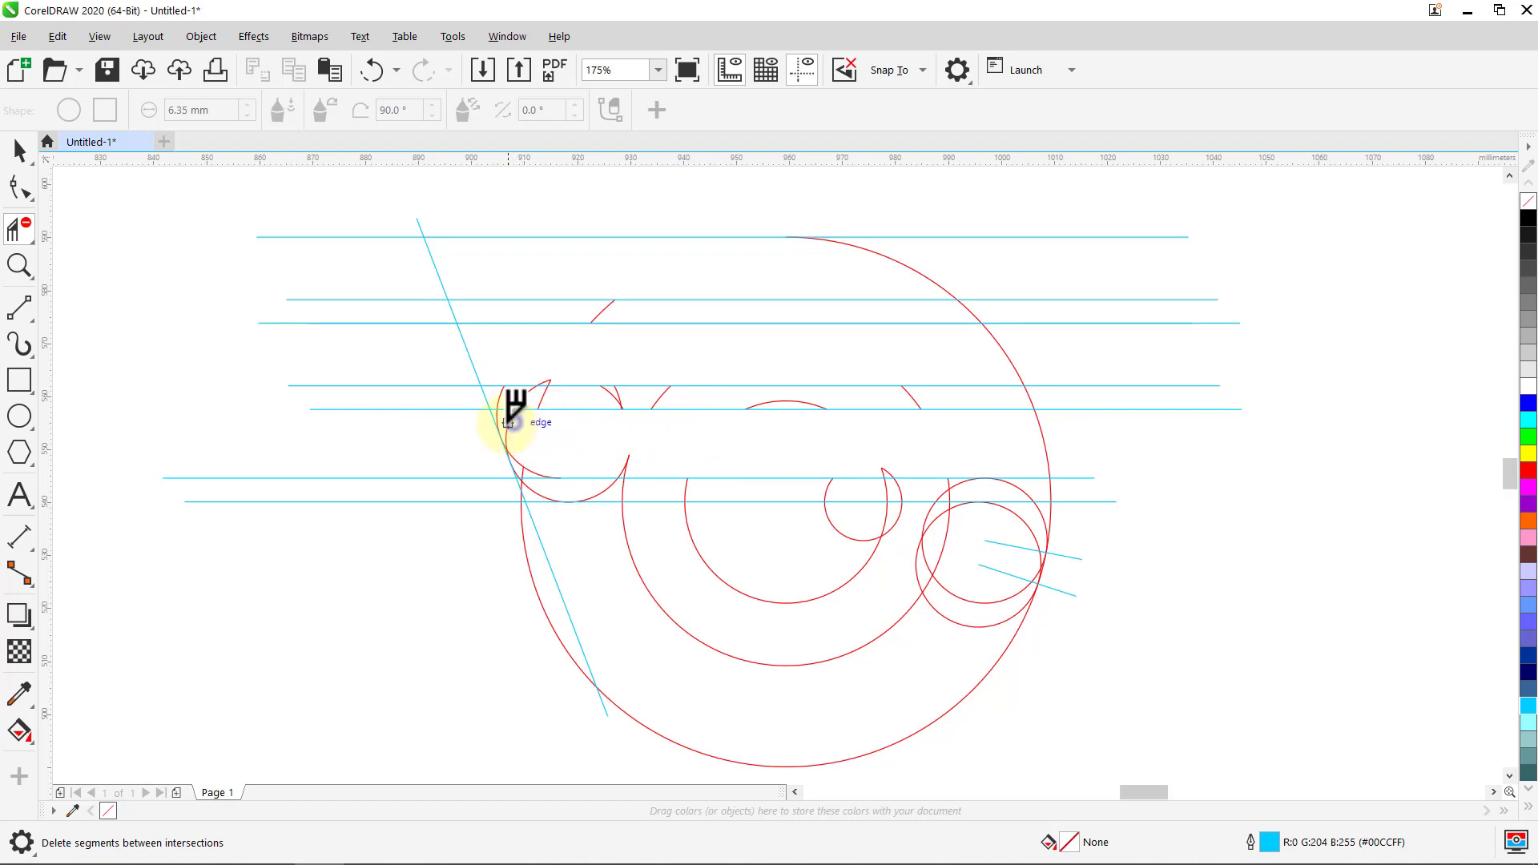
click(633, 459)
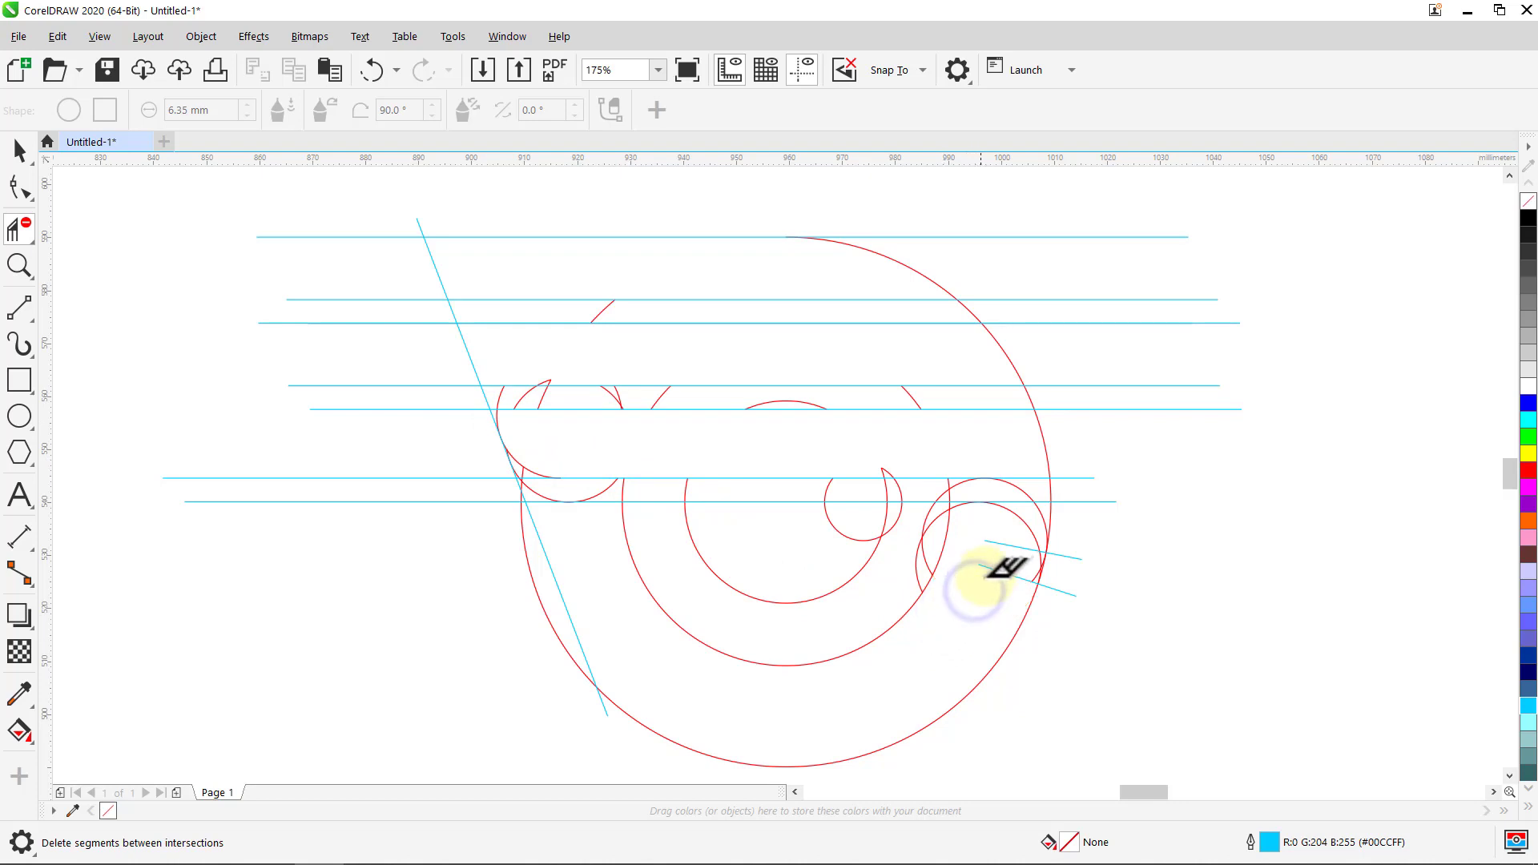
Step: Trim the two short lines inside the right small circles and delete the inner arc stub above the sixth horizontal line
click(1009, 546)
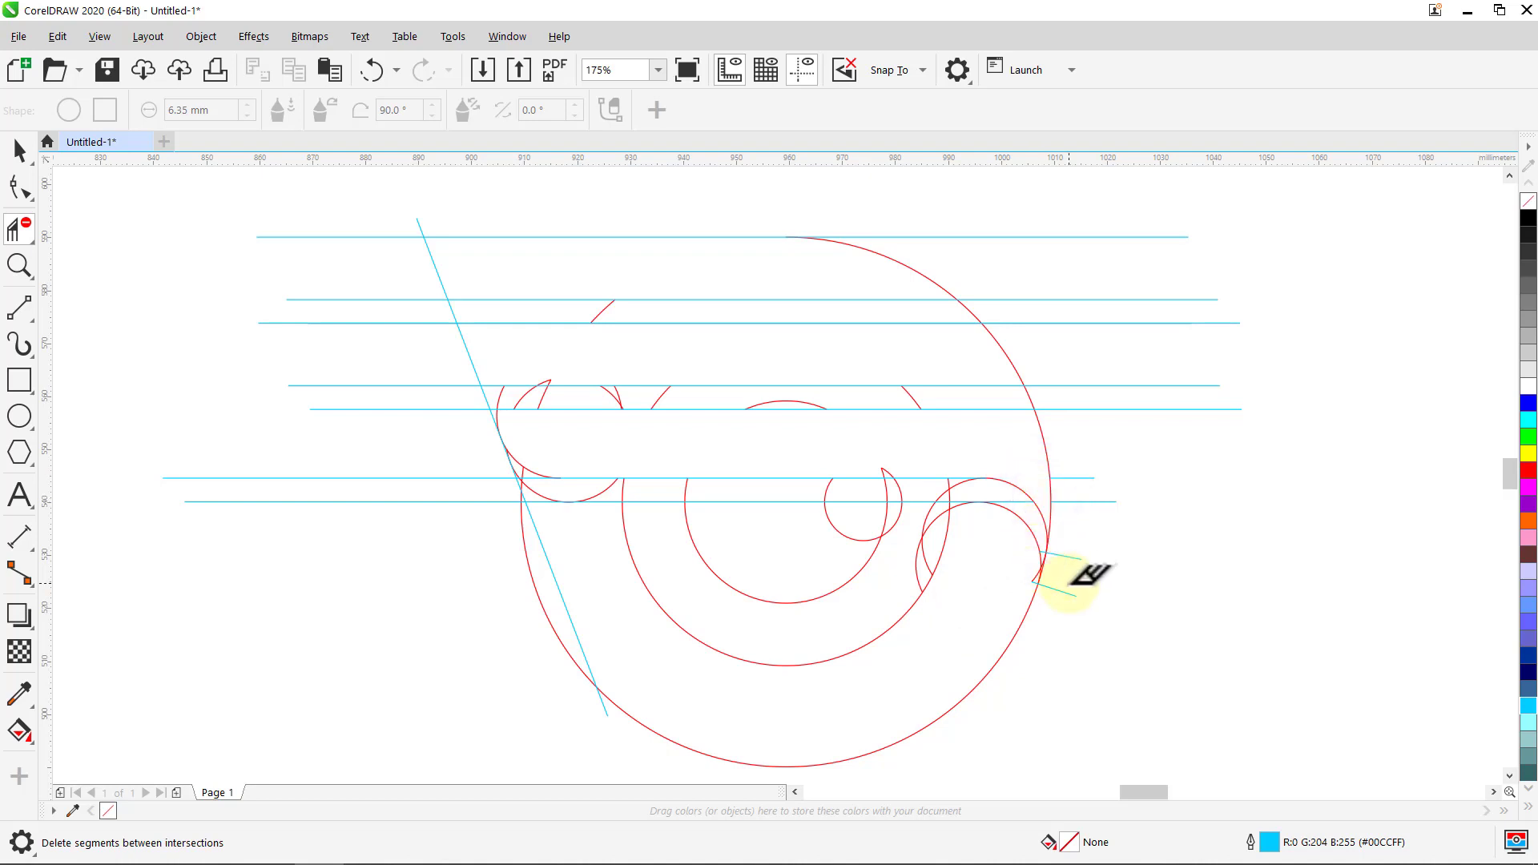
scroll(1077, 579, up, 4)
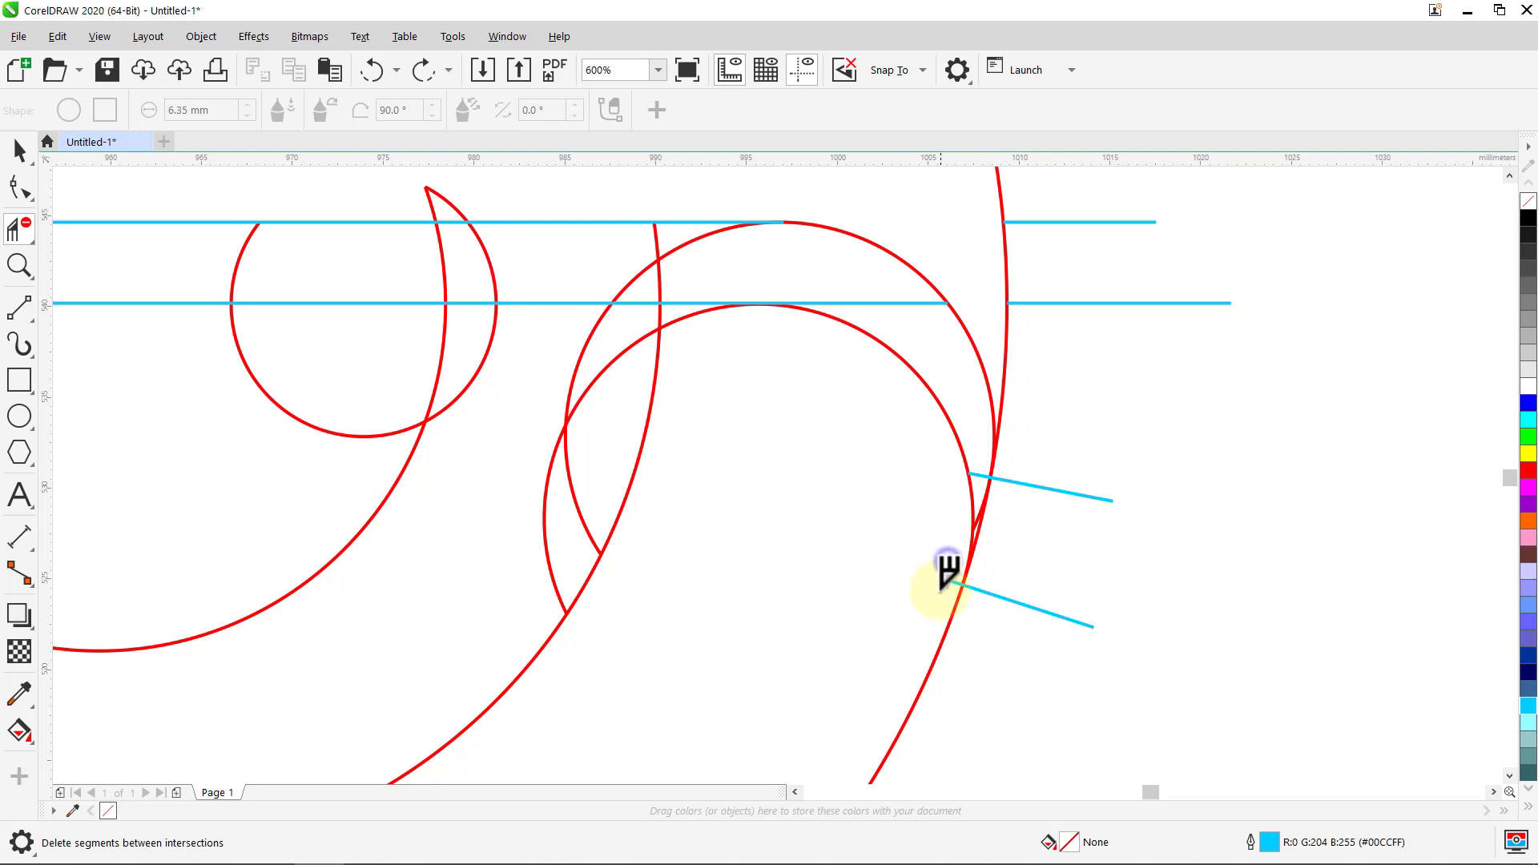
drag(549, 435, 875, 497)
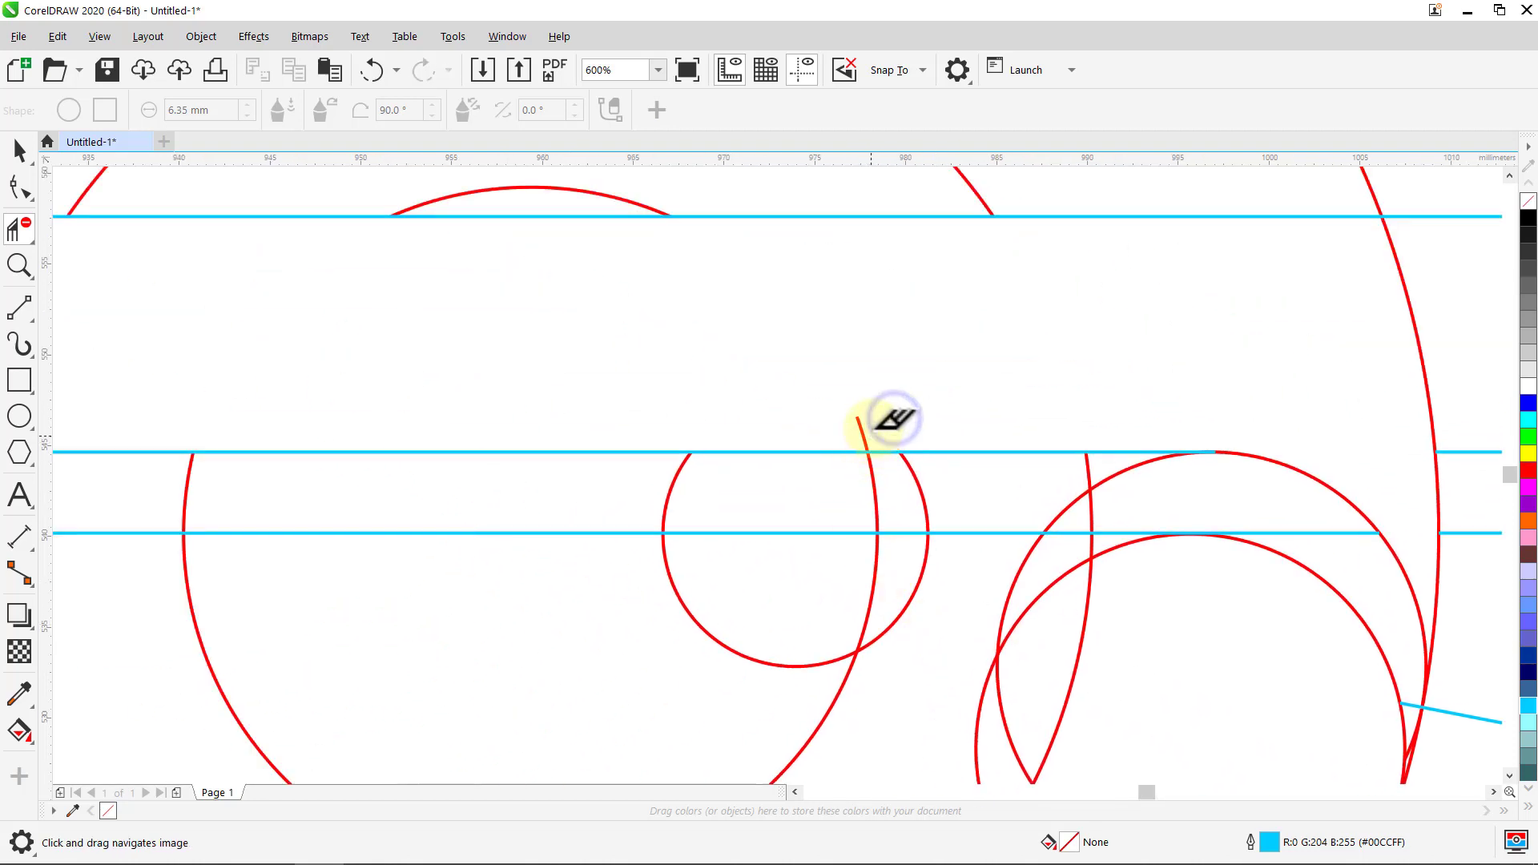
click(875, 425)
Step: Delete the slanted line's segments inside the largest circle, trimming it back to the circle's left arc above the lowest horizontal line
scroll(860, 421, down, 2)
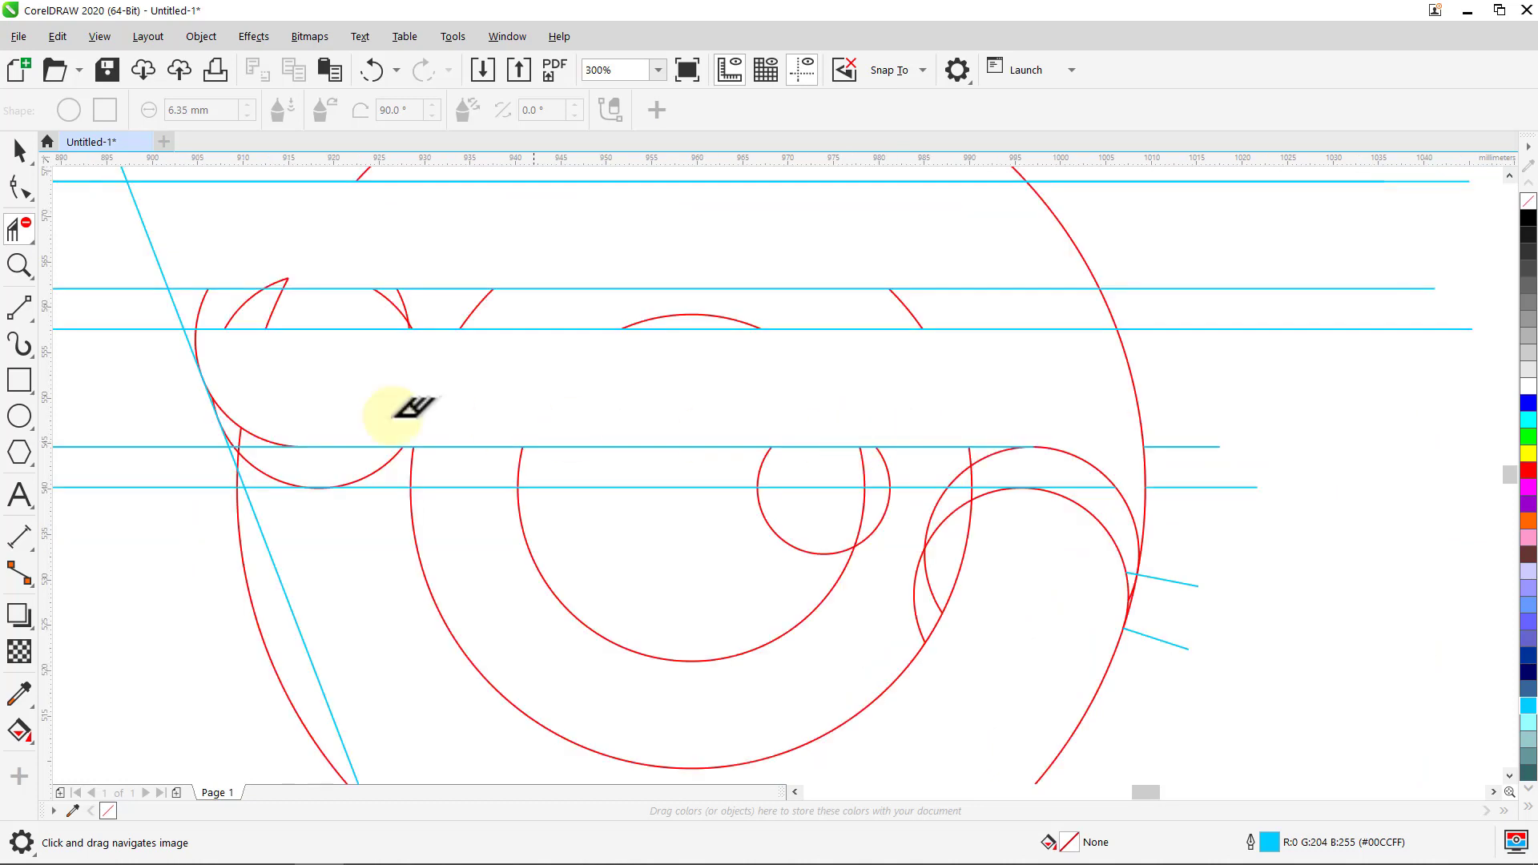
drag(409, 406, 686, 489)
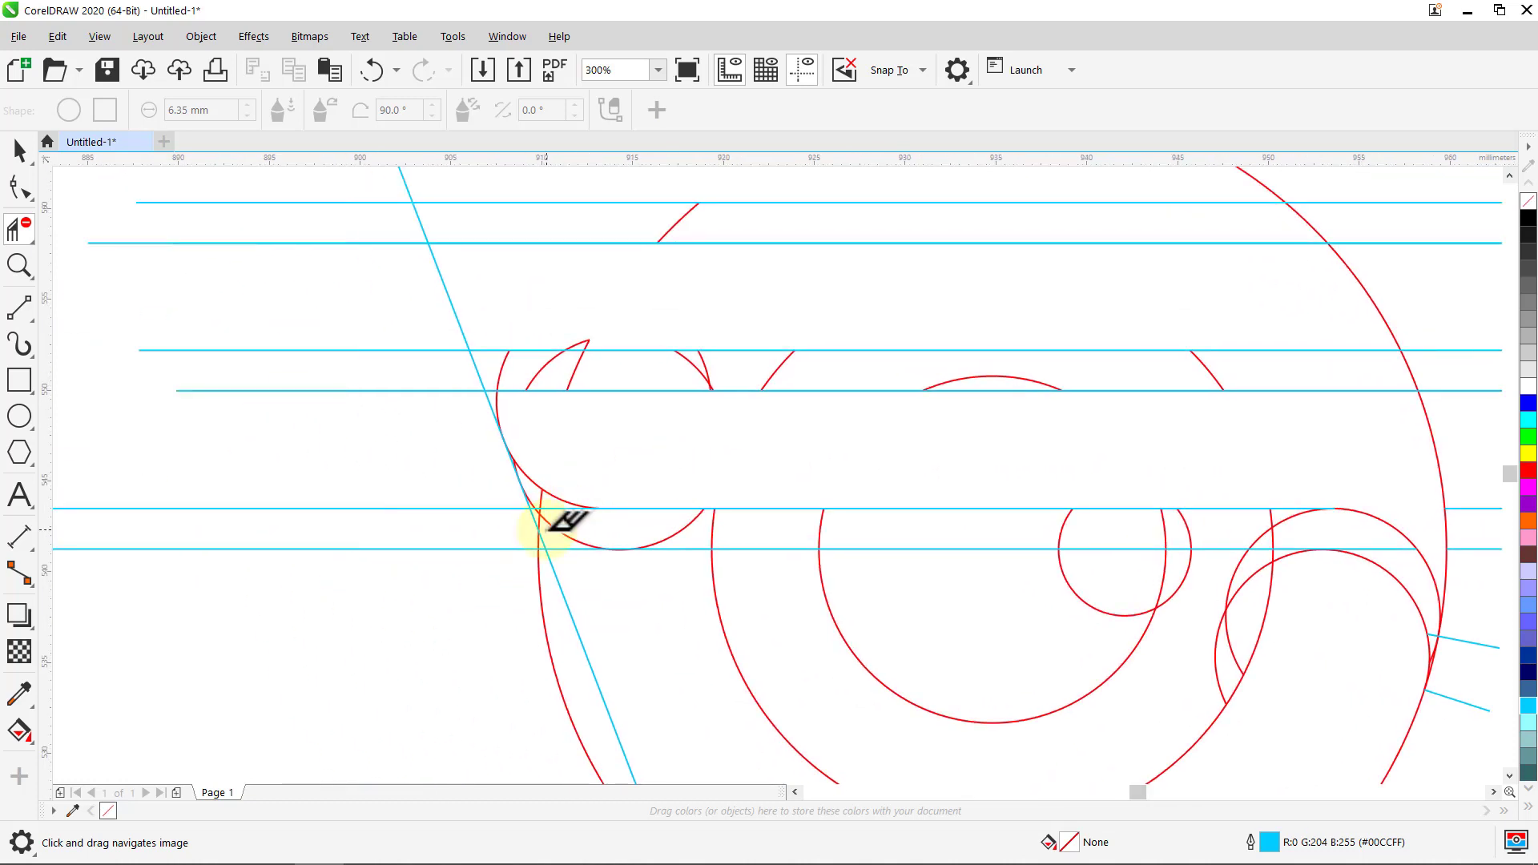
scroll(566, 517, up, 2)
drag(567, 525, 521, 481)
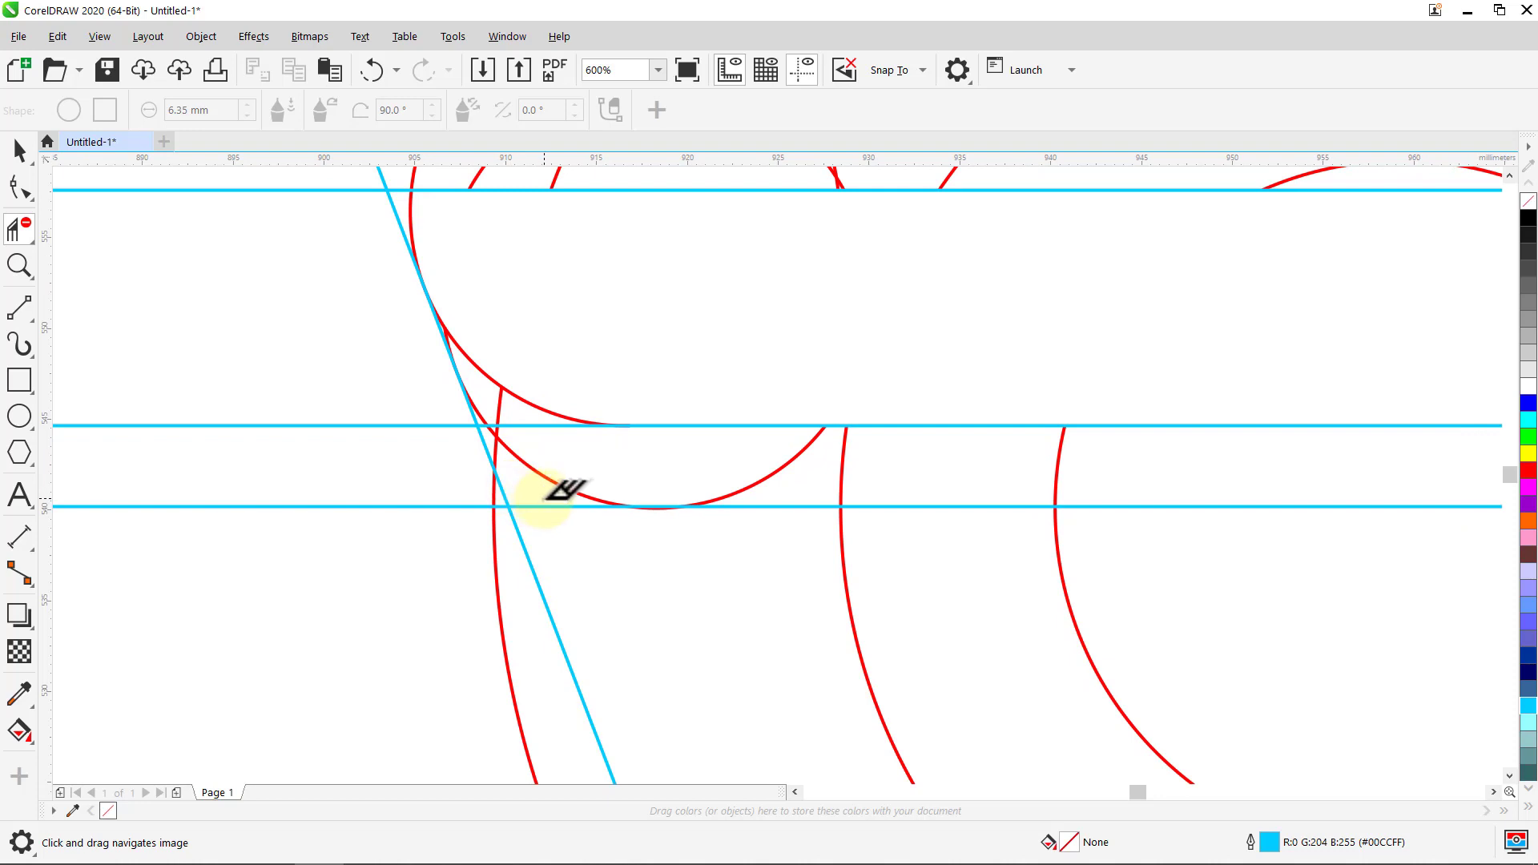
click(519, 530)
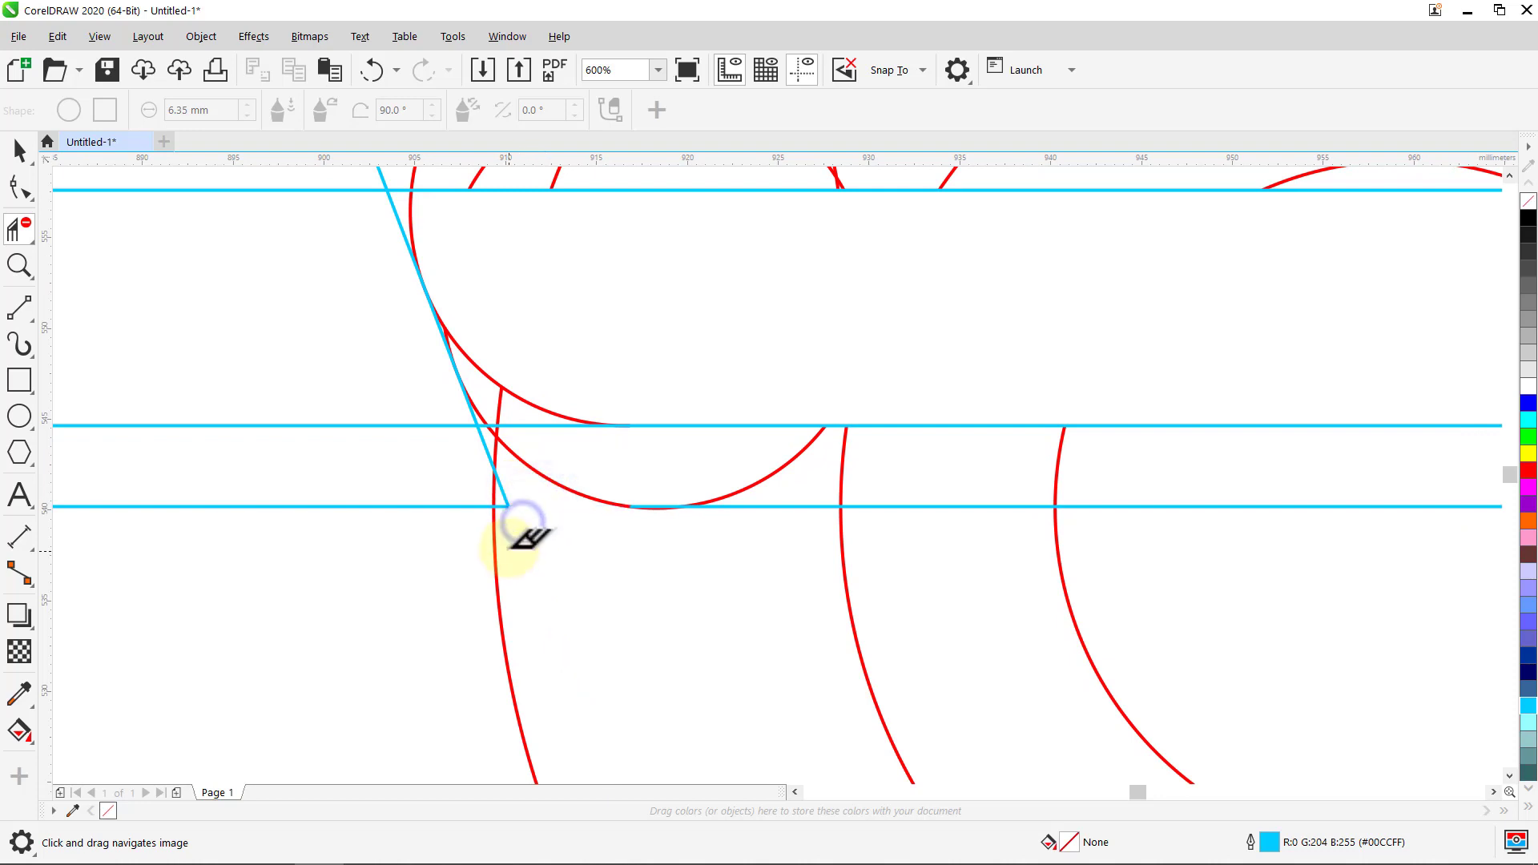
click(506, 492)
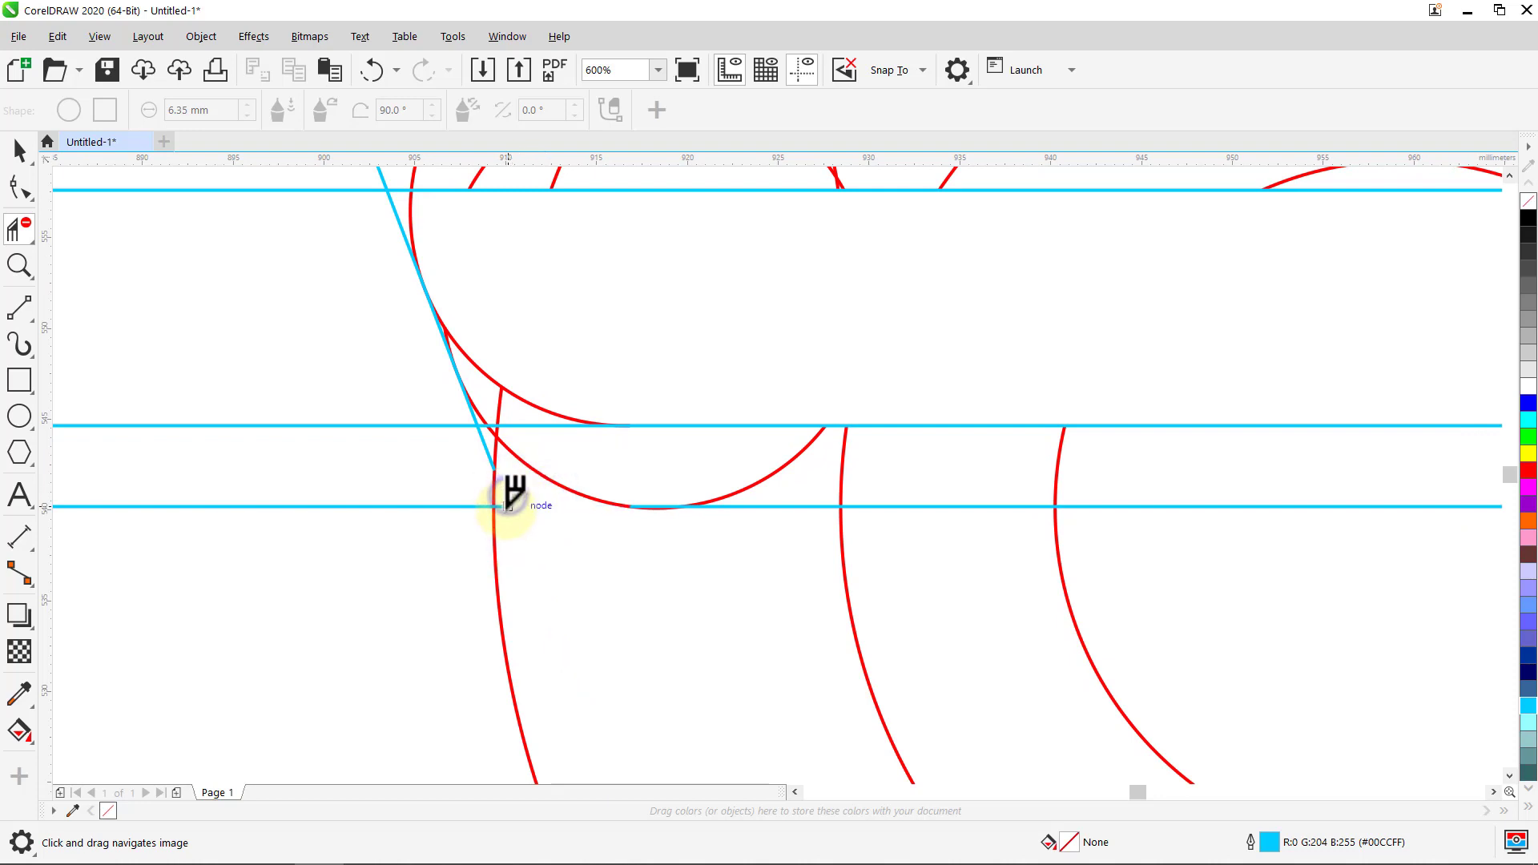
Step: Delete the leftover stubs above the fourth horizontal line and the left small circle's arc outside the slanted line, ending with the whole drawing in view
drag(653, 347, 566, 595)
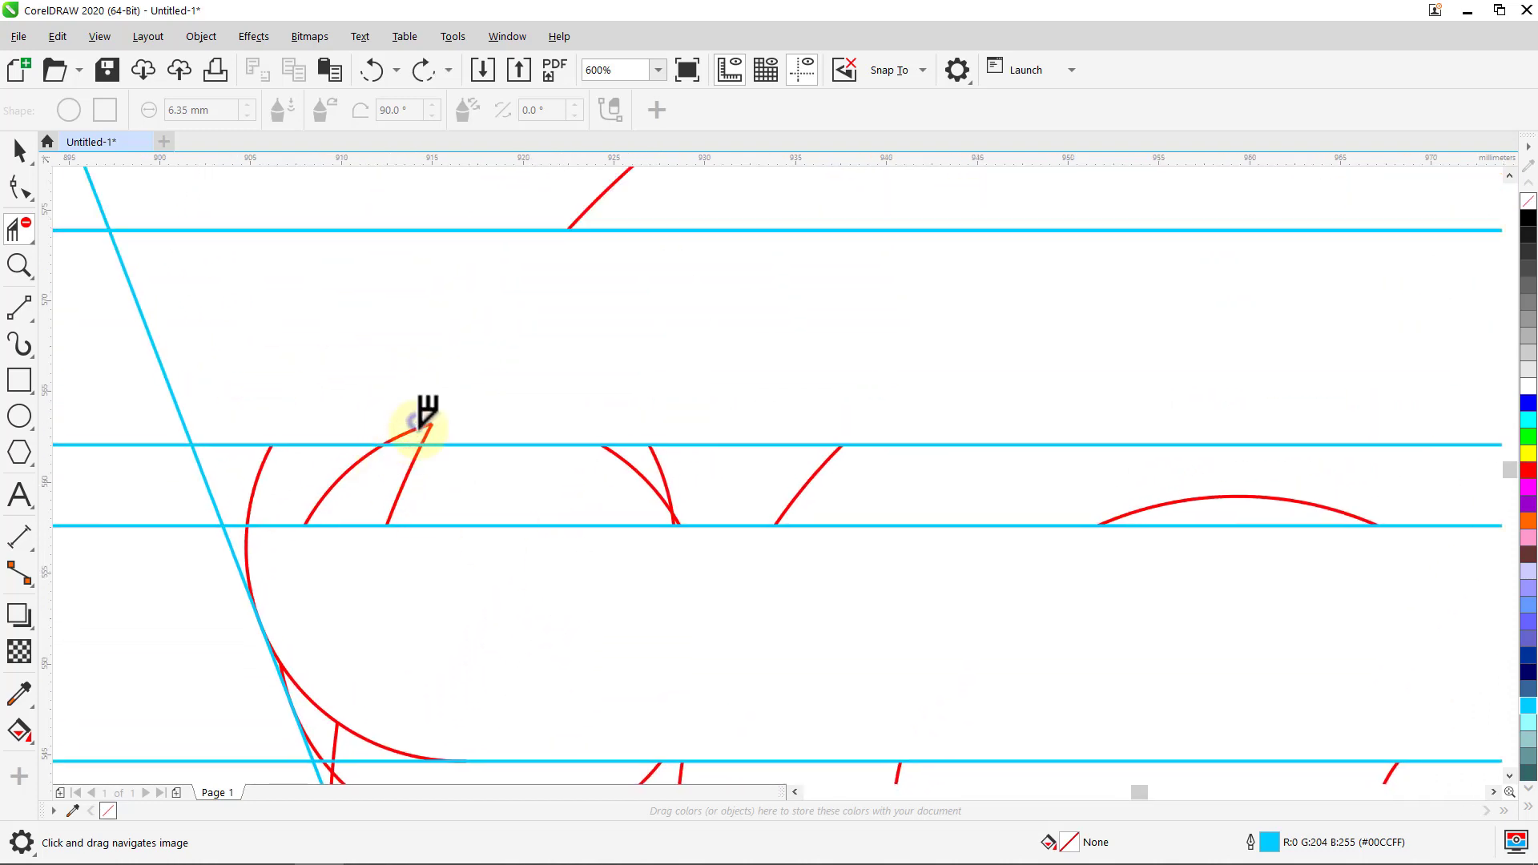
click(414, 423)
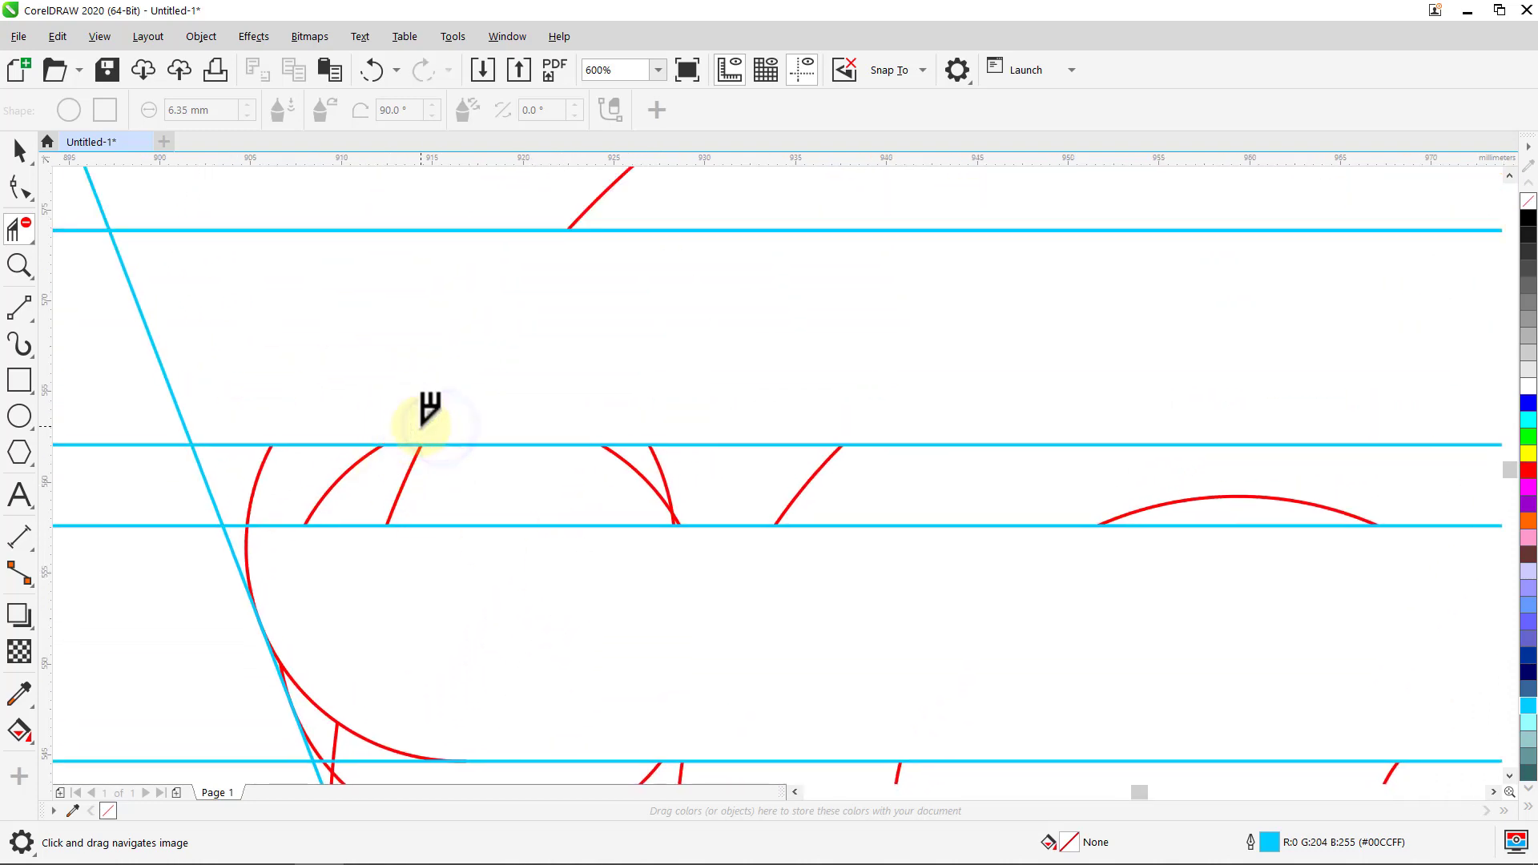
scroll(631, 371, up, 1)
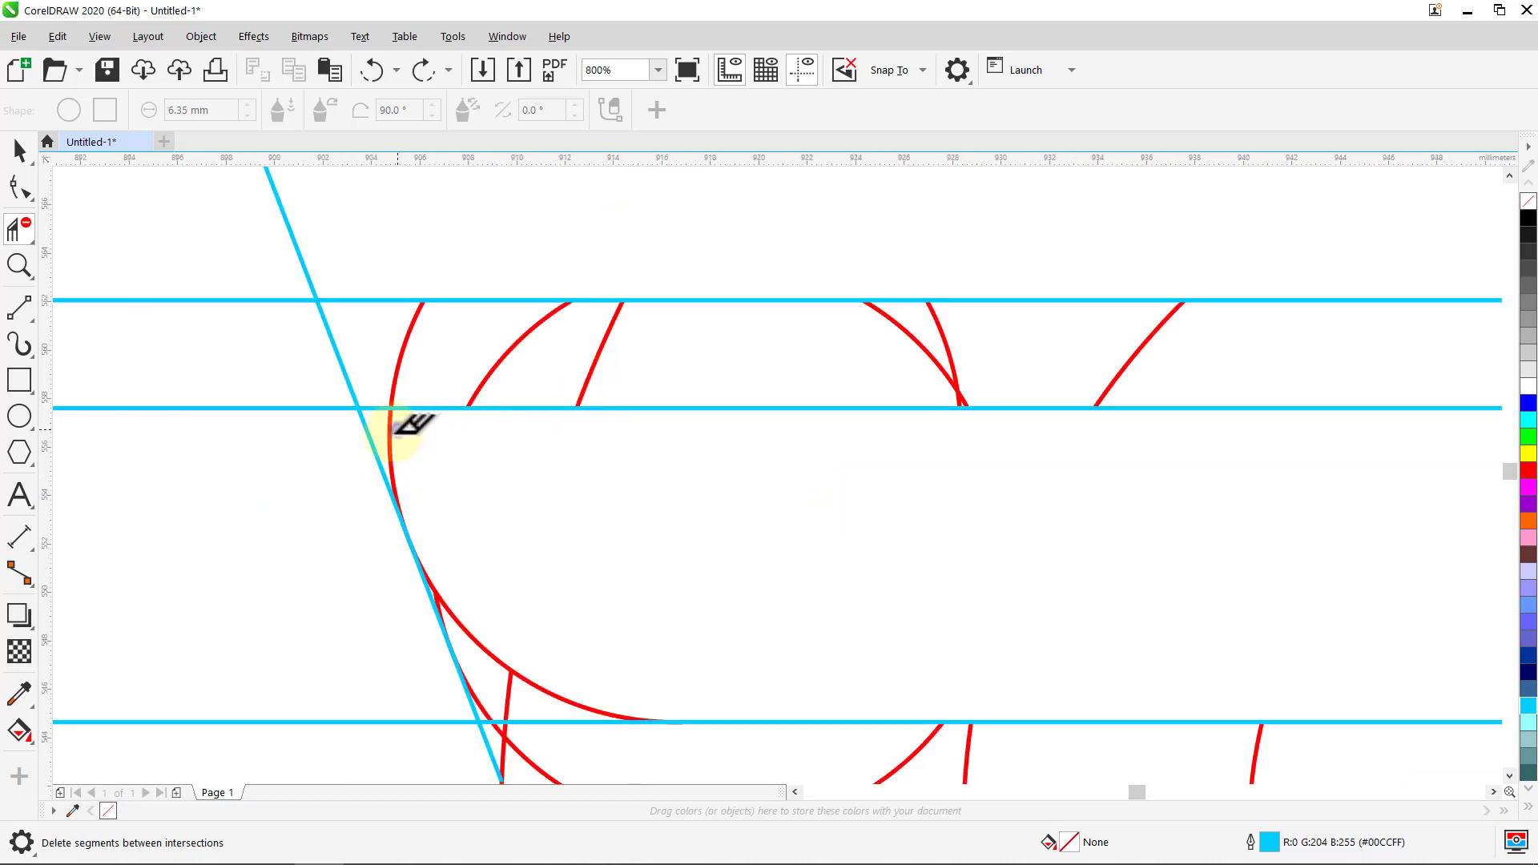
click(392, 425)
key(space)
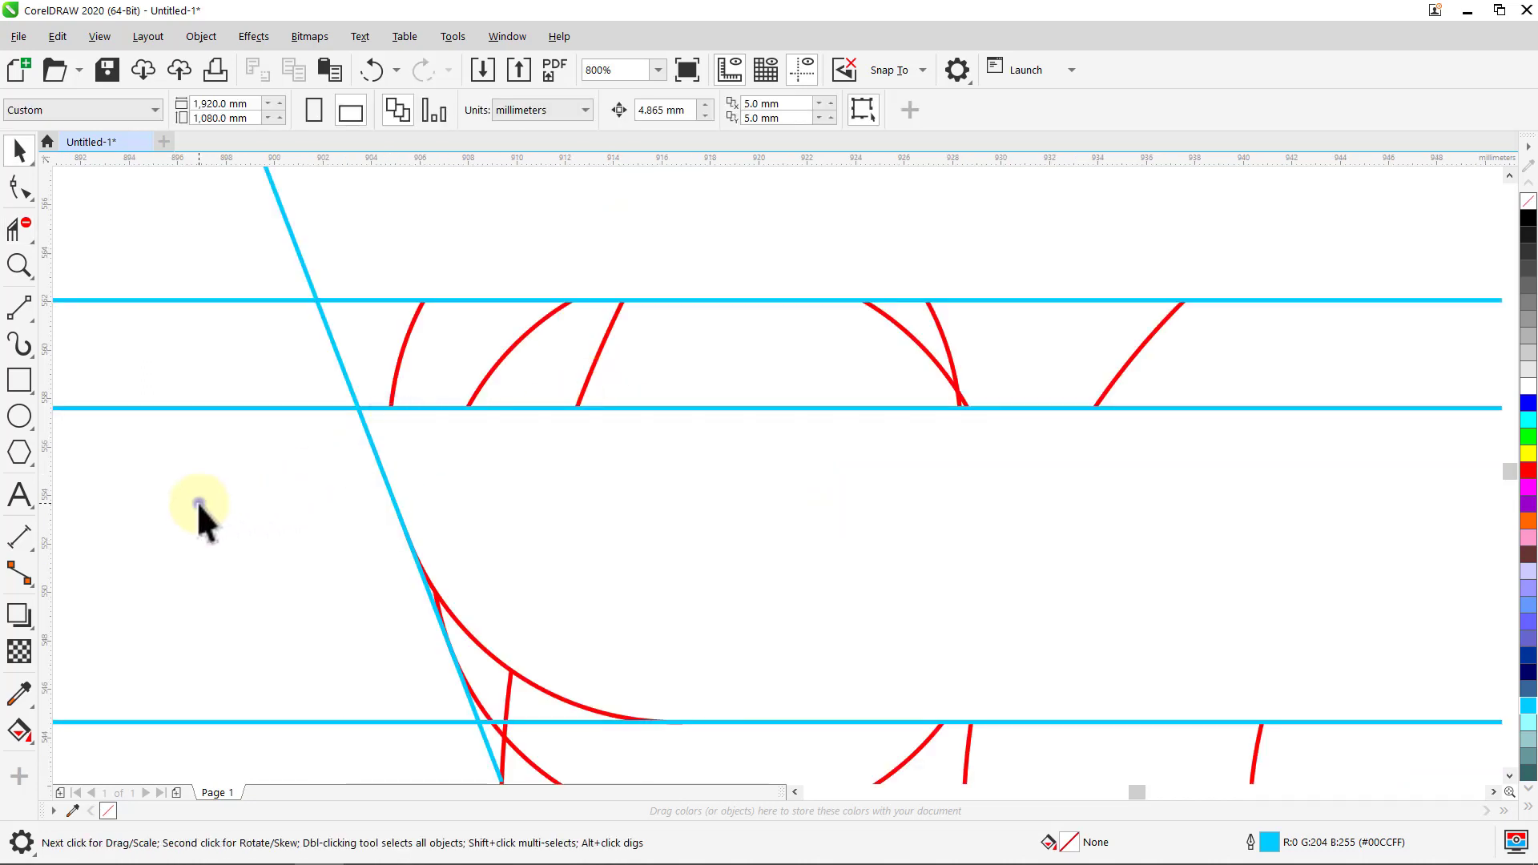
key(F4)
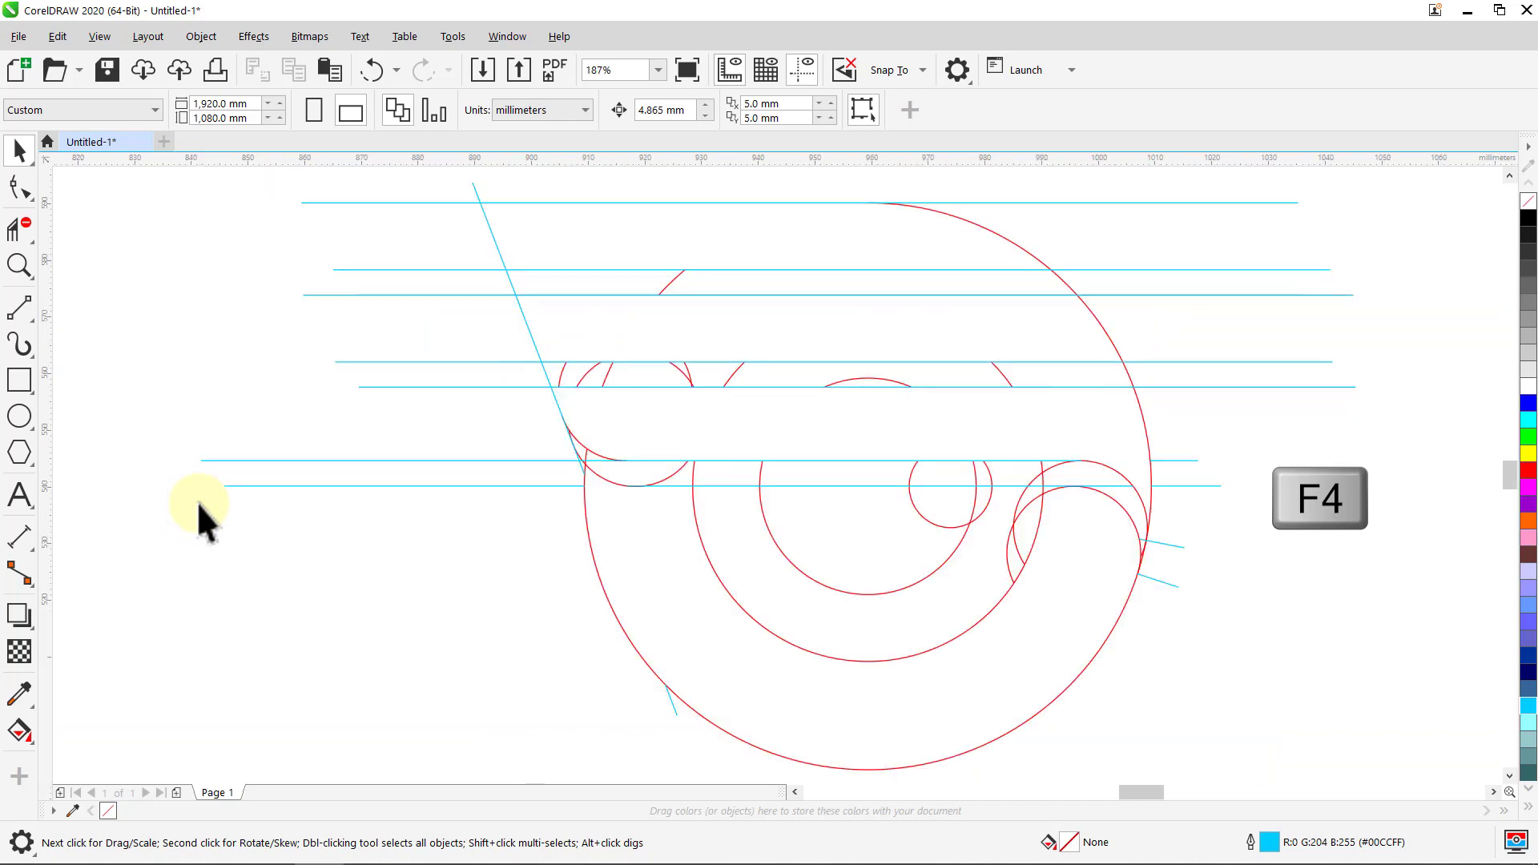
Step: Smart-fill the three slanted bars, the large lower crescent and the inner half-circle with green and a 1.5 pt black outline
click(22, 741)
click(76, 761)
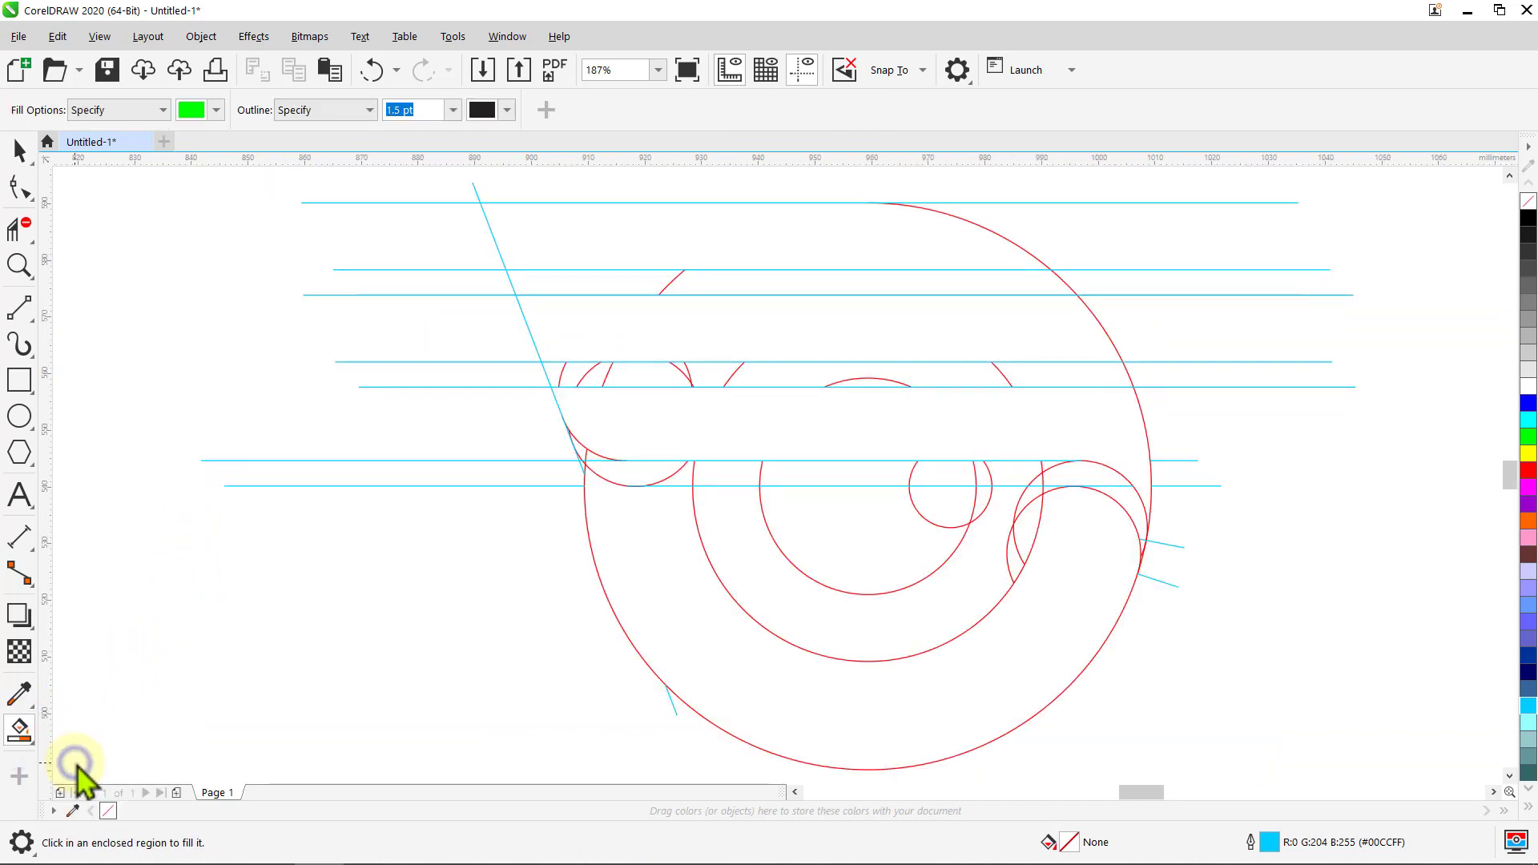
click(705, 250)
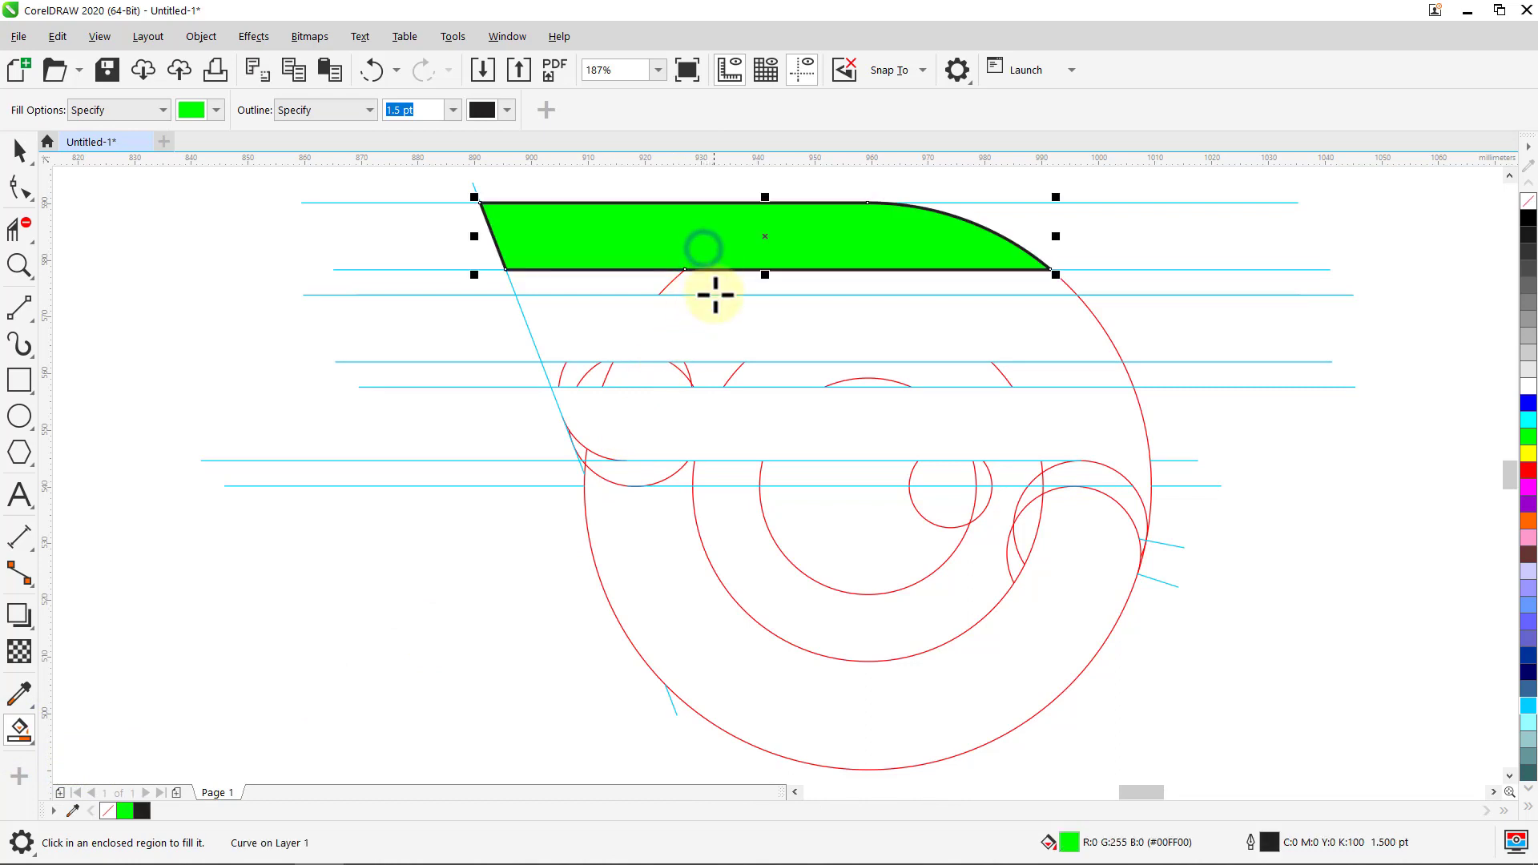
click(712, 323)
click(714, 434)
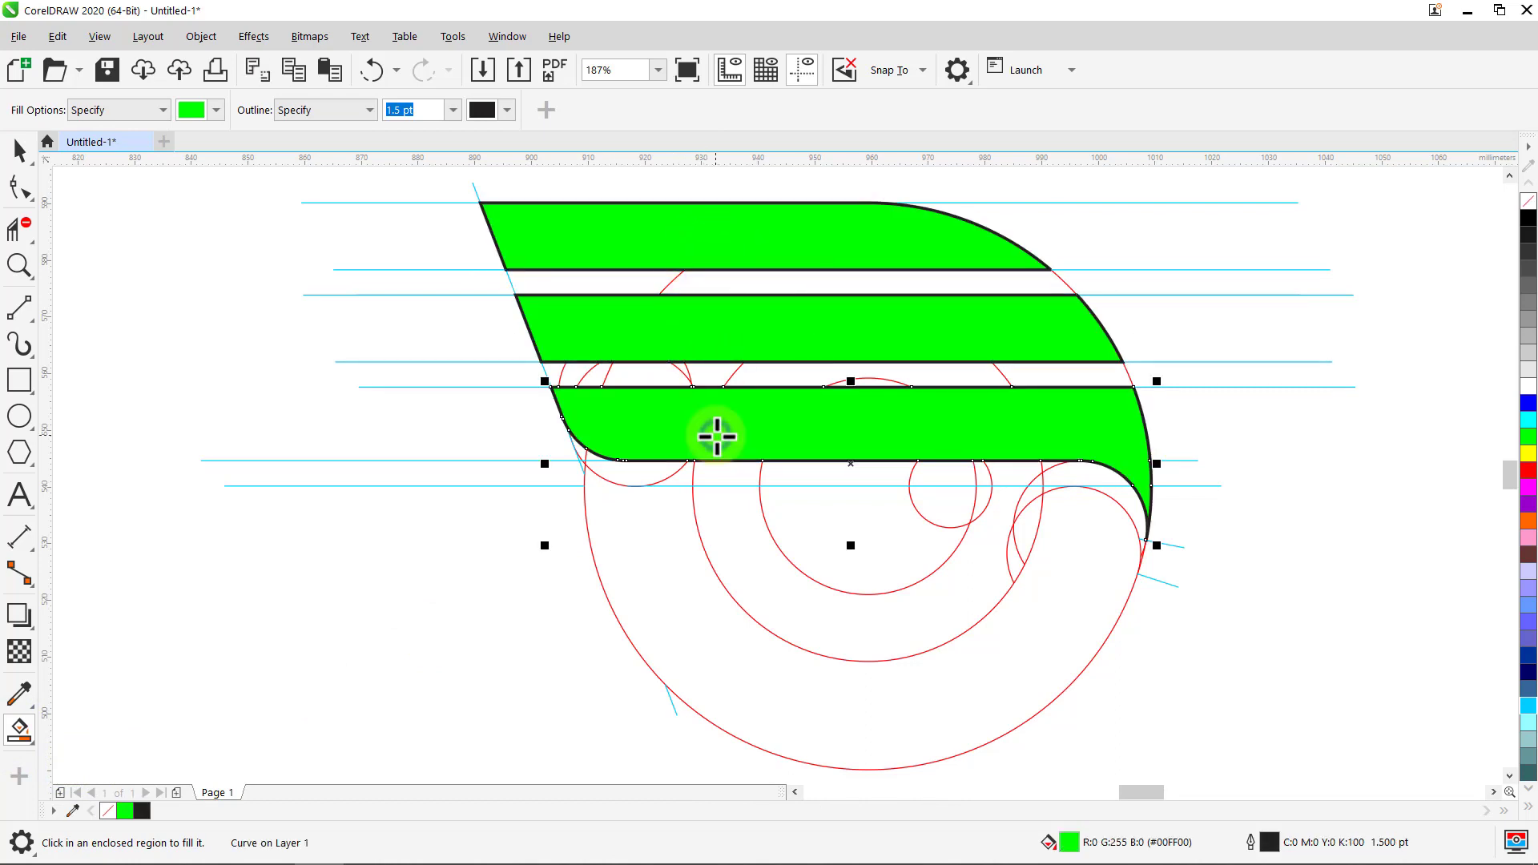
click(667, 571)
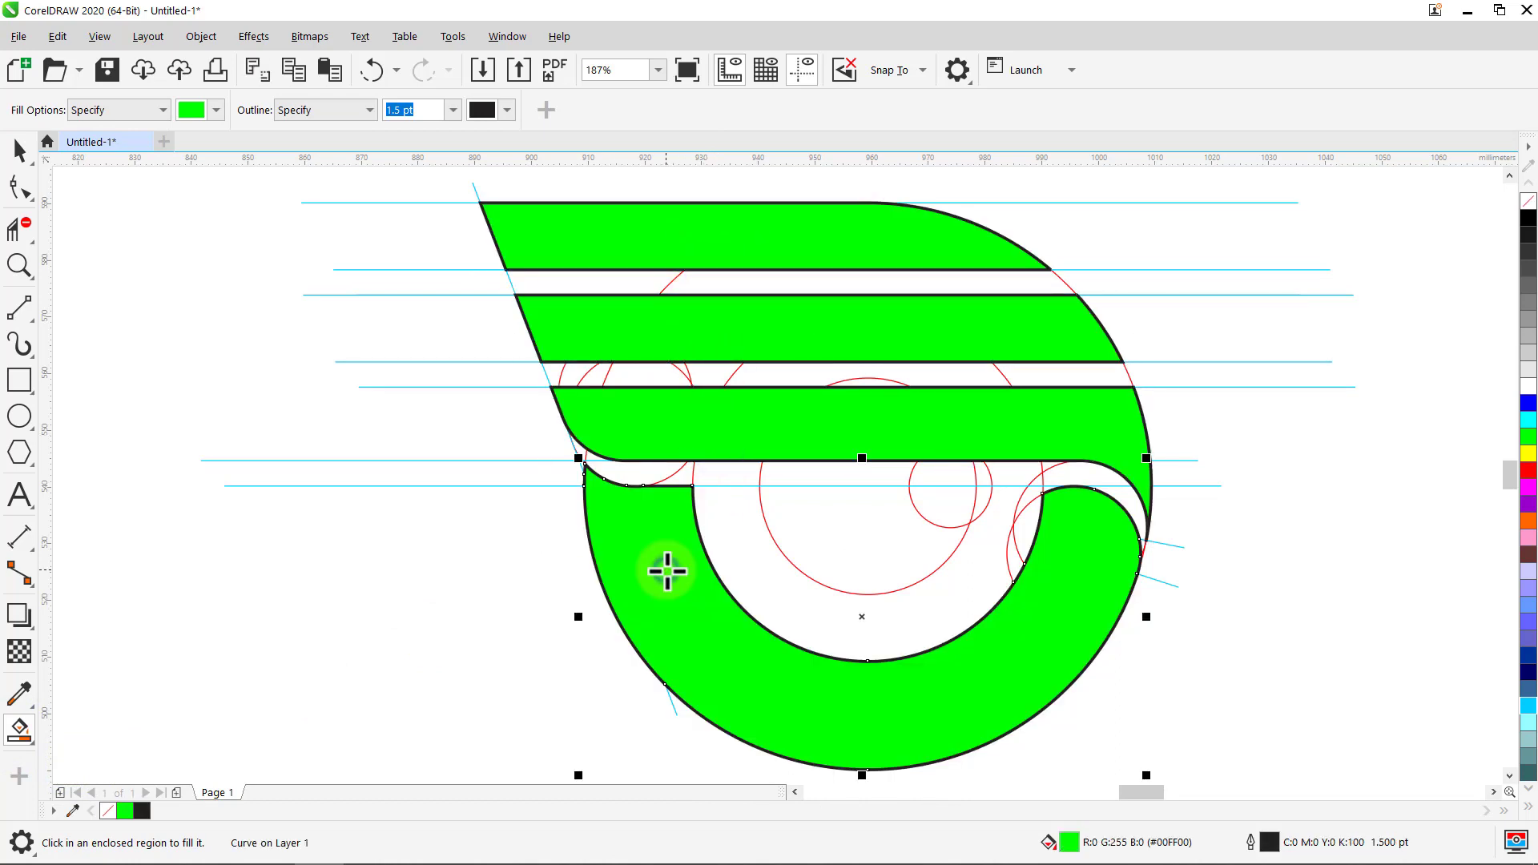
click(811, 549)
Step: Delete the group of construction circles and lines, leaving only the green filled shapes
key(space)
click(505, 538)
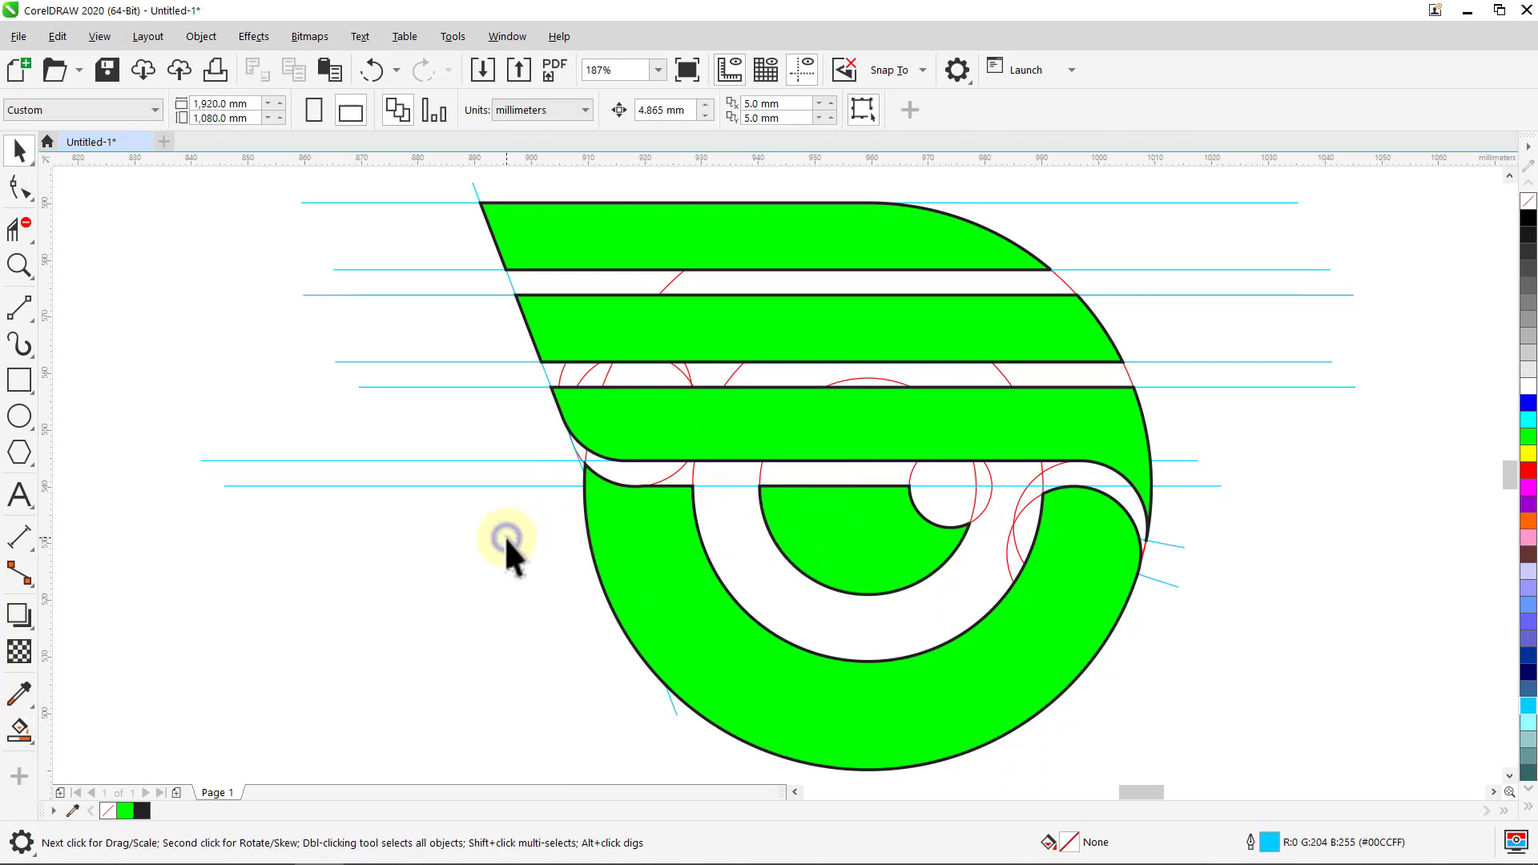
click(487, 485)
key(Delete)
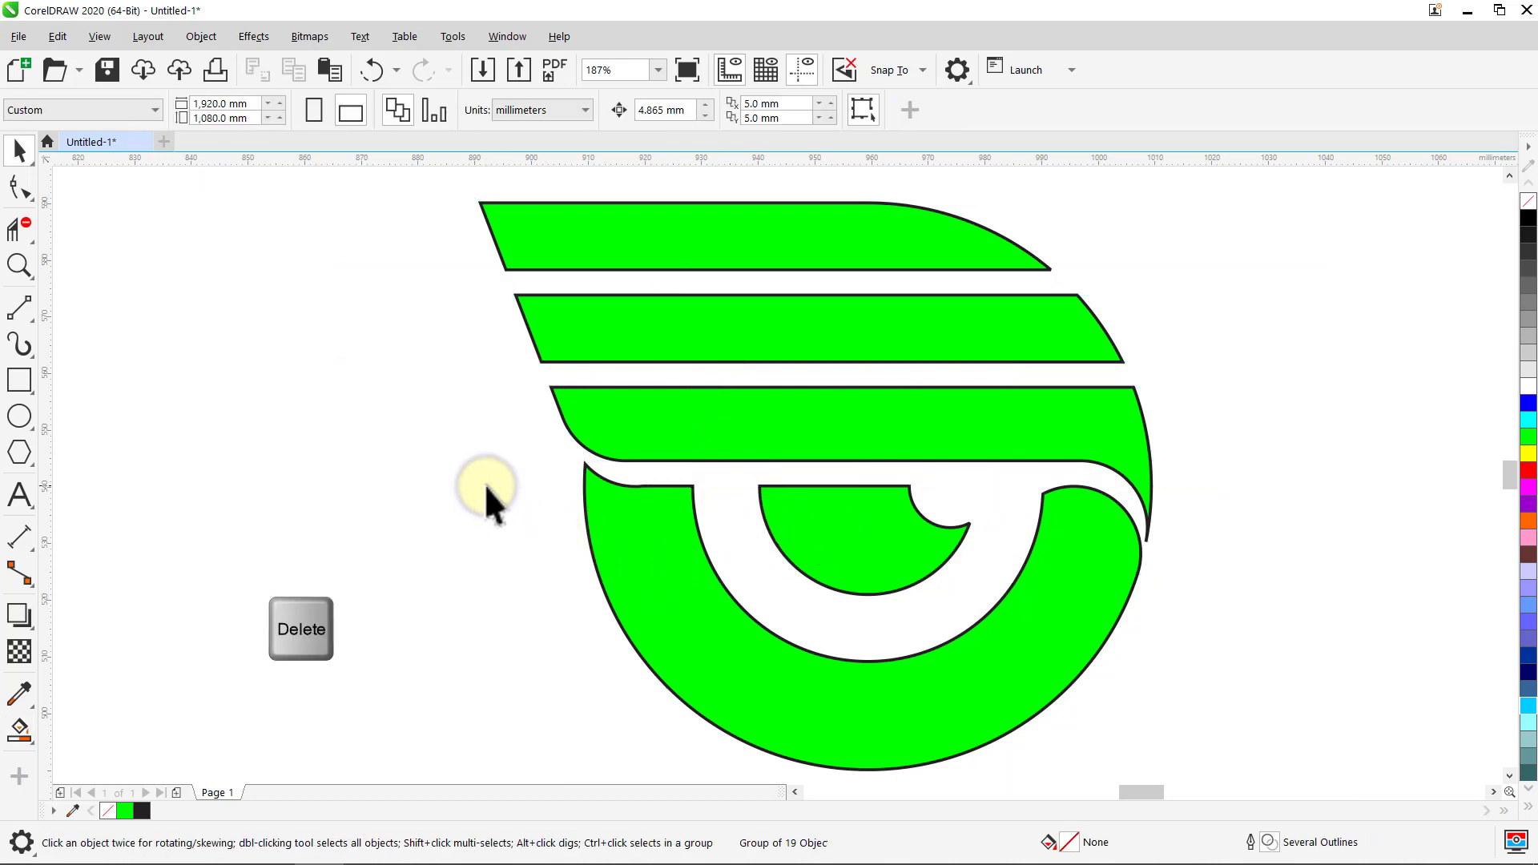
Step: Weld all five green shapes into one curve and set its outline width to None
key(ctrl+a)
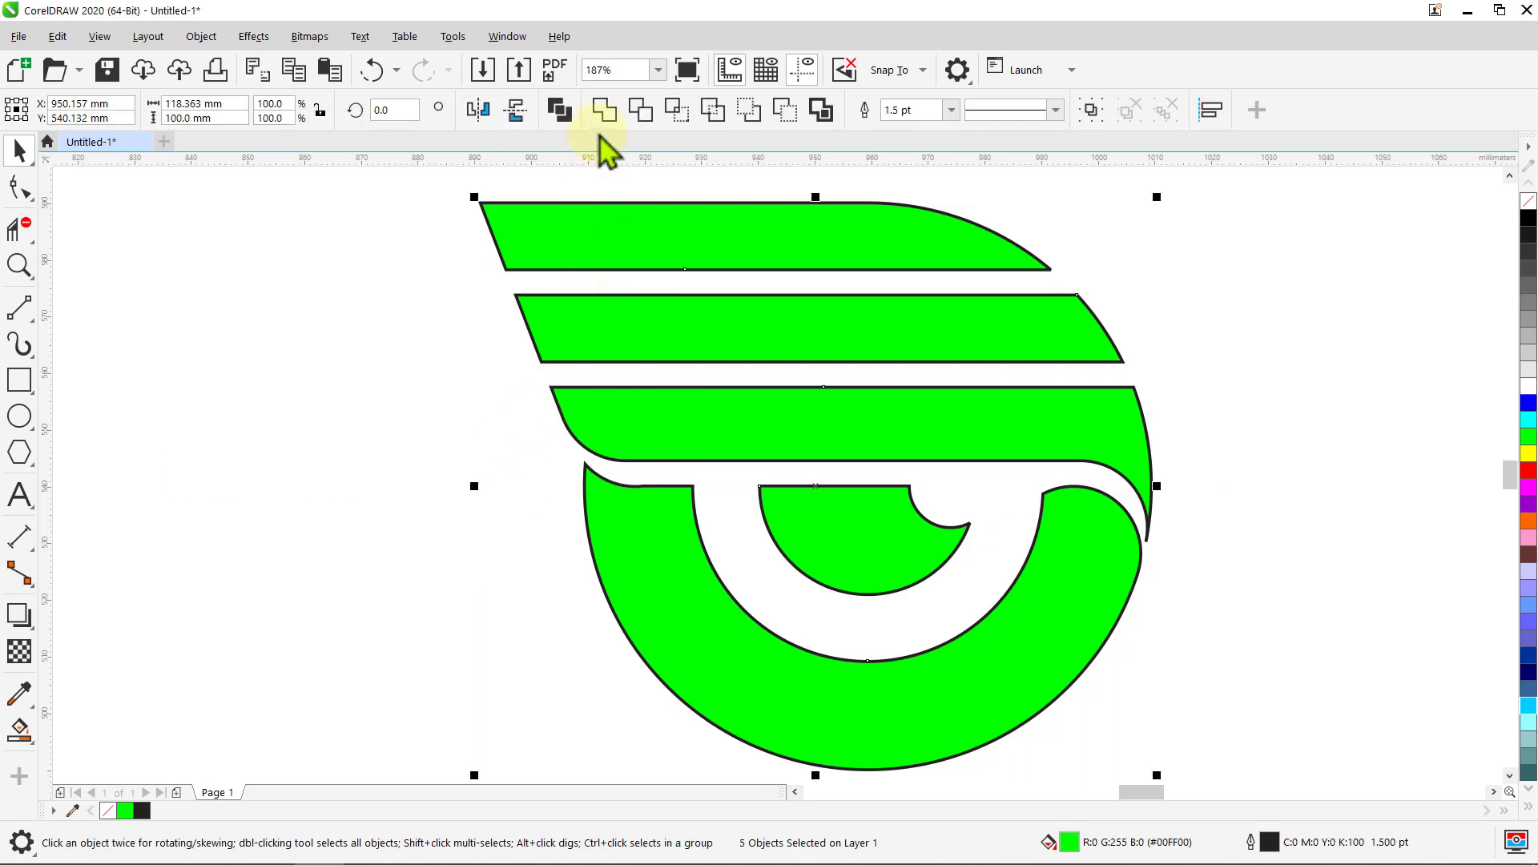
click(603, 111)
click(645, 111)
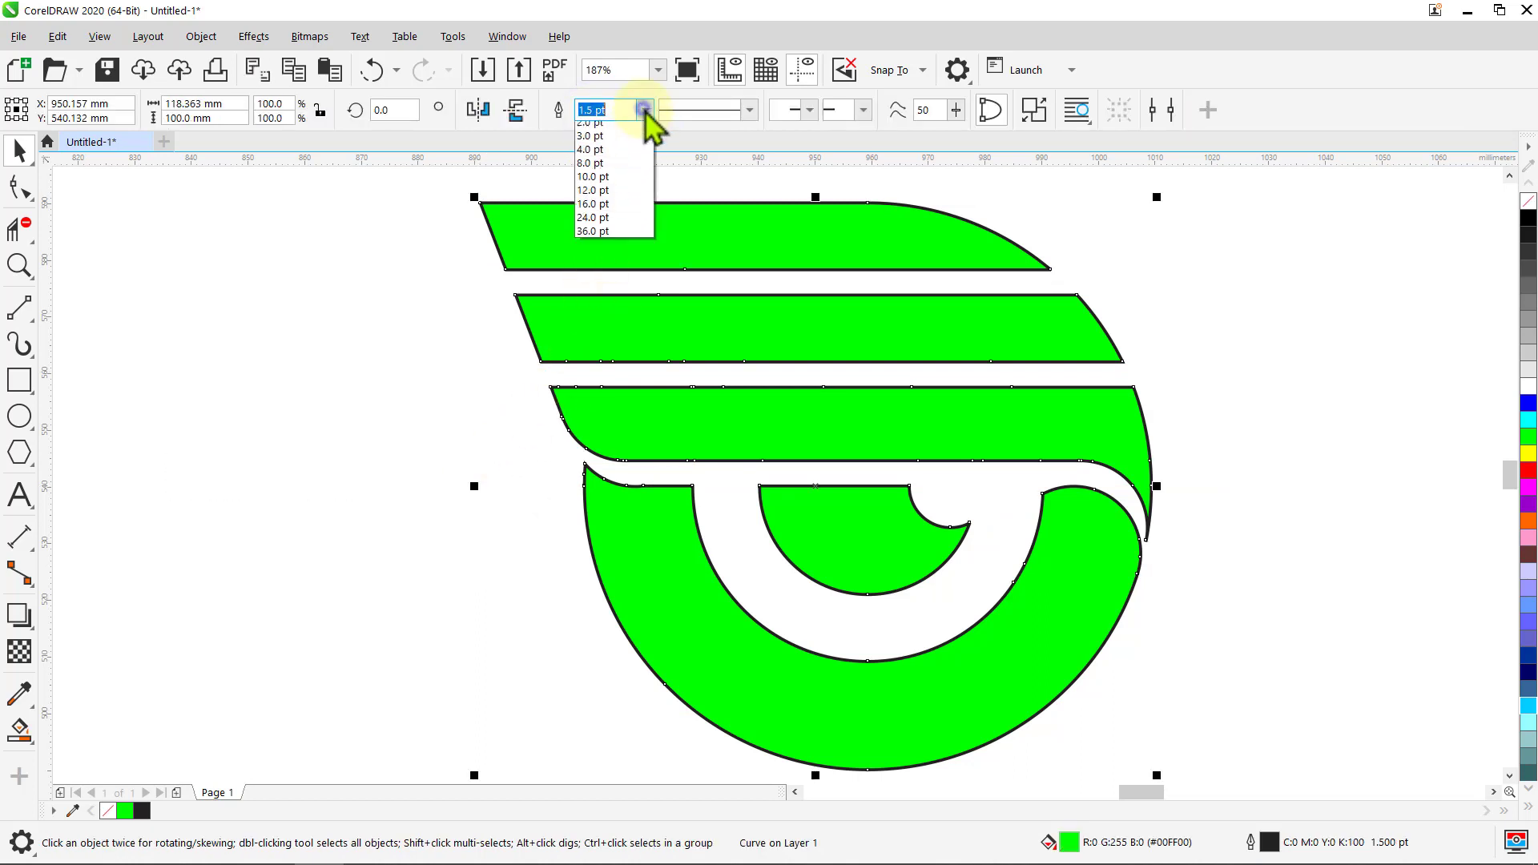
click(623, 136)
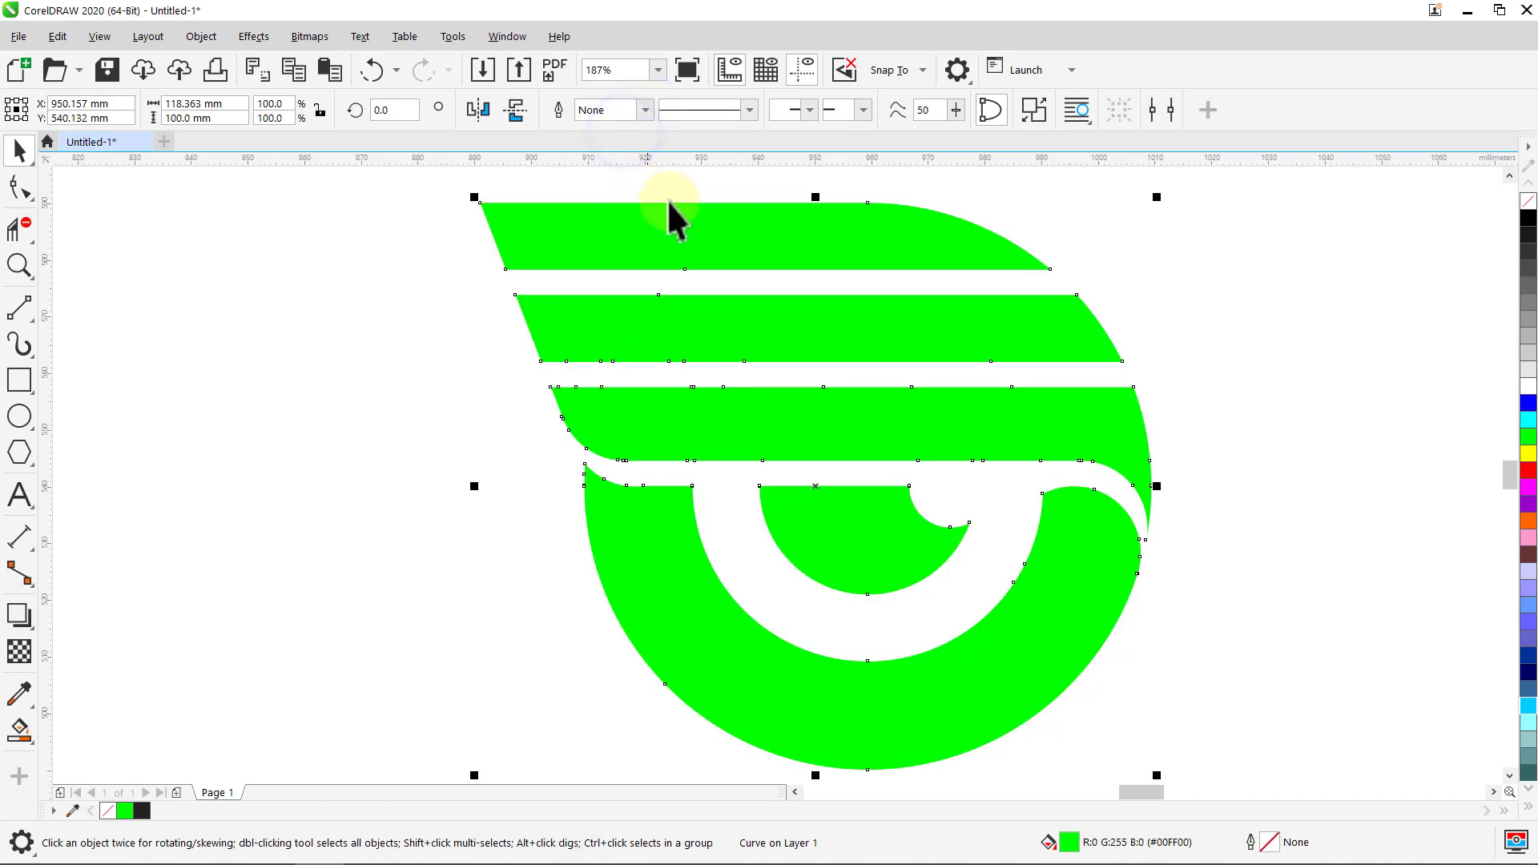
Step: Fill the welded logo with black, zoom to fit it and deselect it
click(1527, 218)
key(F4)
click(1422, 320)
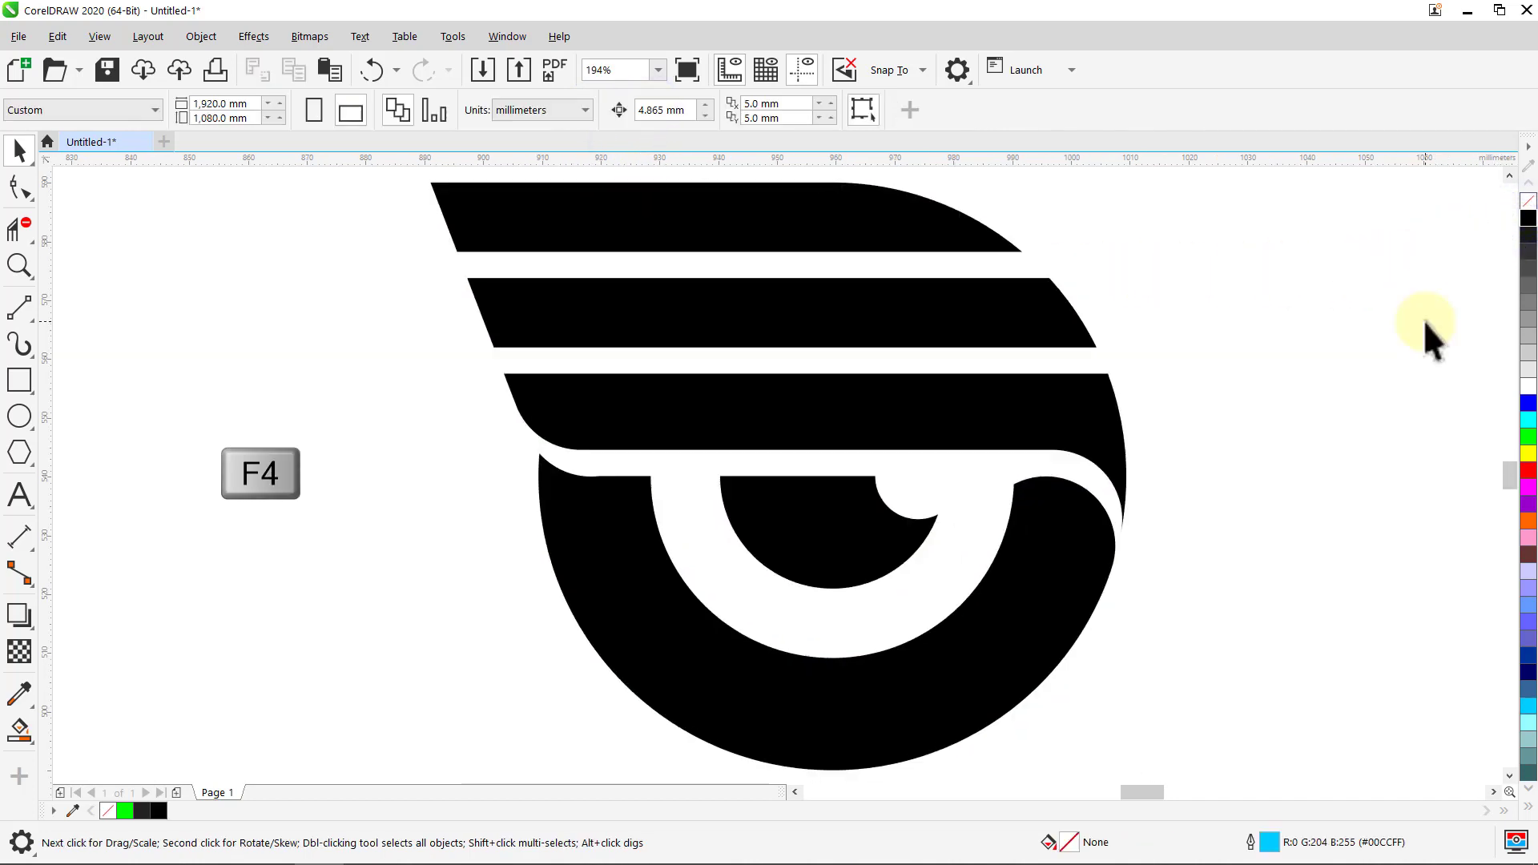
Step: Start a Plastic texture effect on the black logo and choose golden yellow from the RGB palette as its light color
click(987, 413)
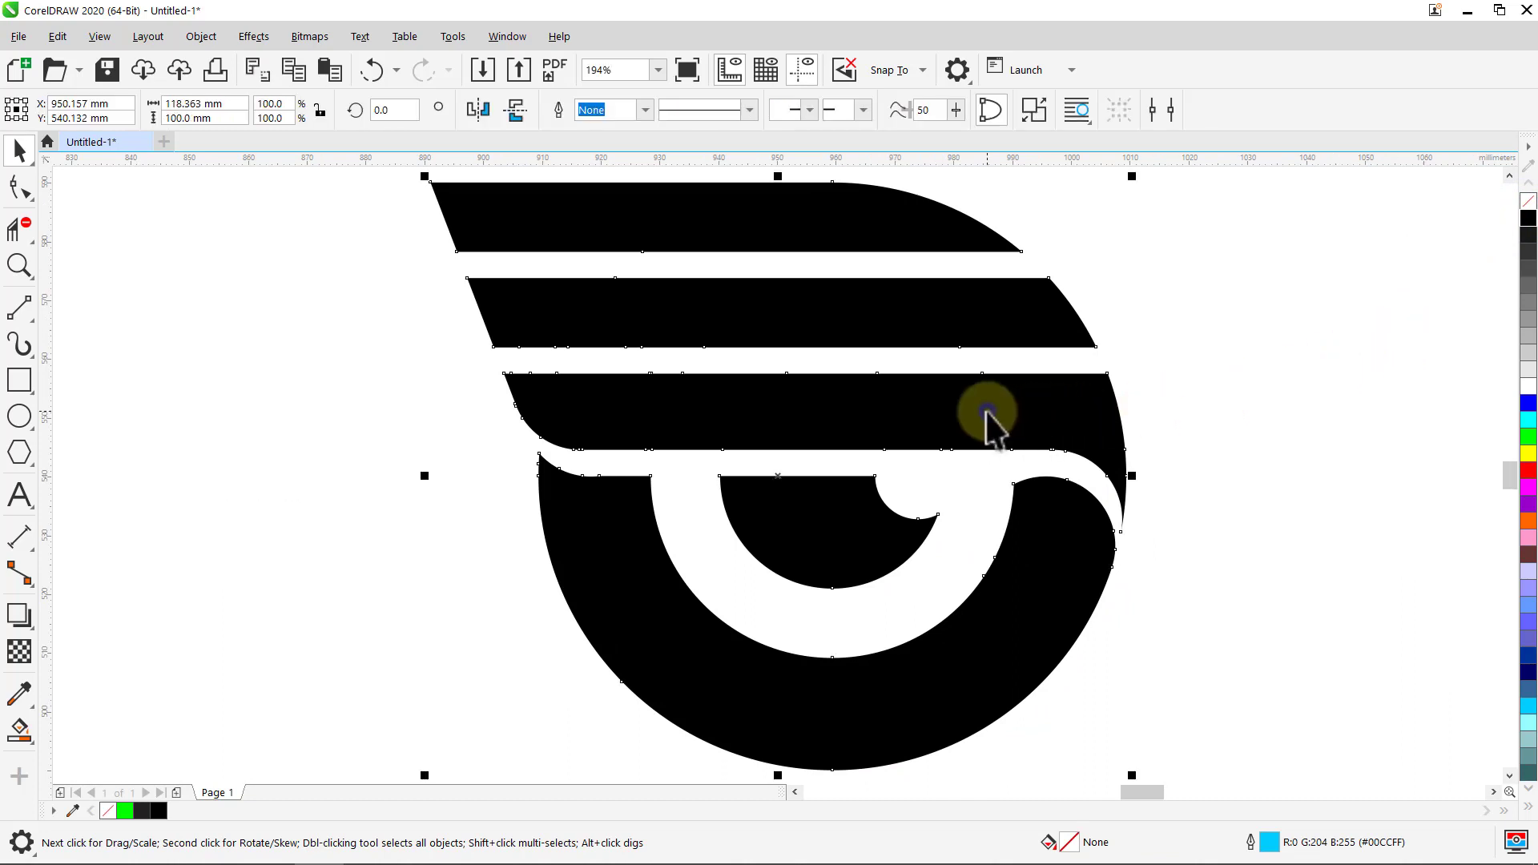
click(256, 39)
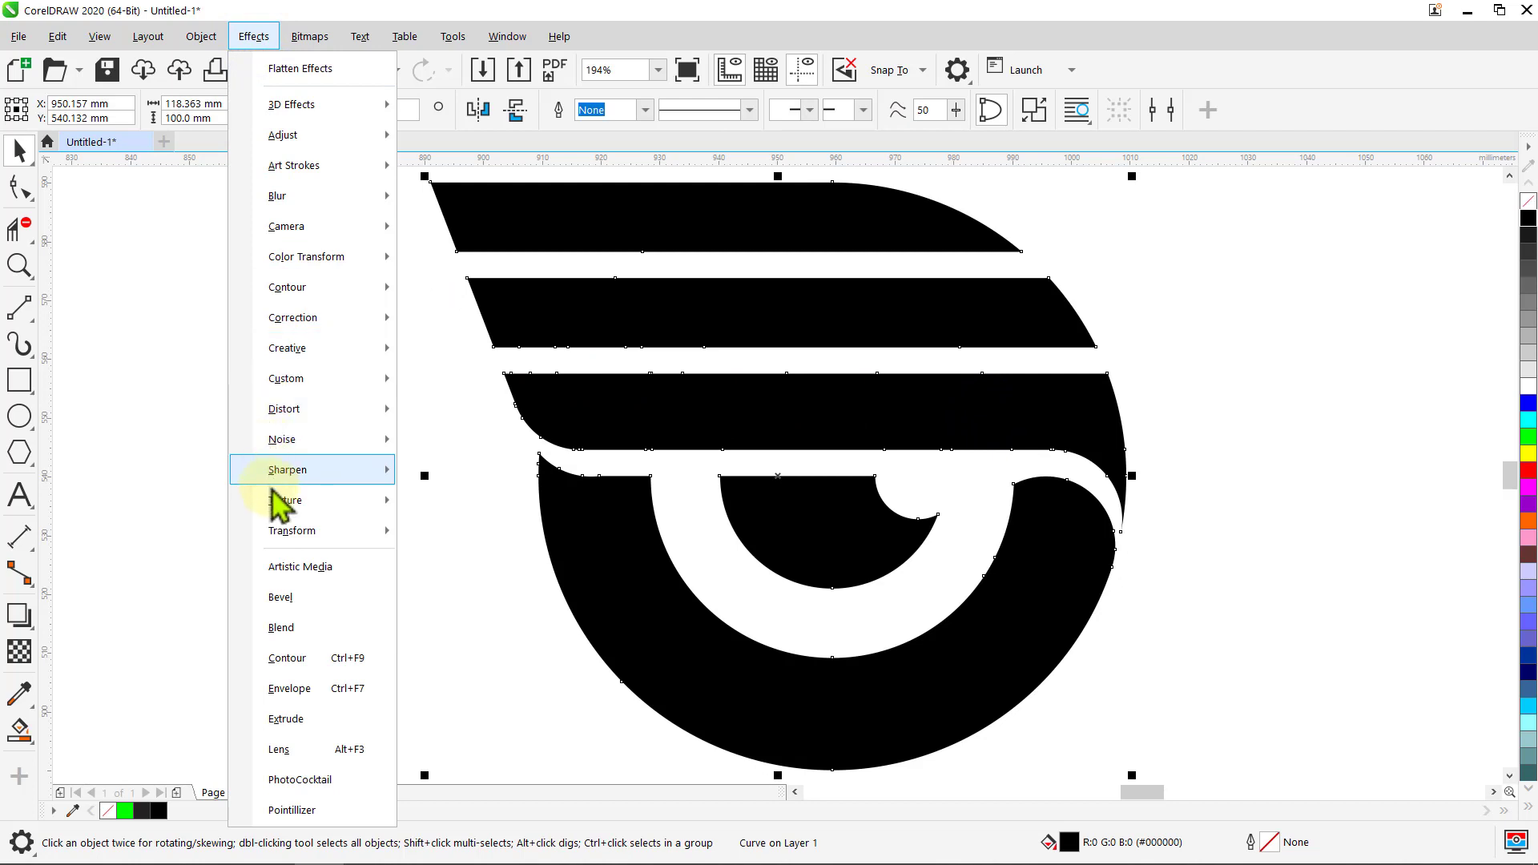
mouse_move(312, 500)
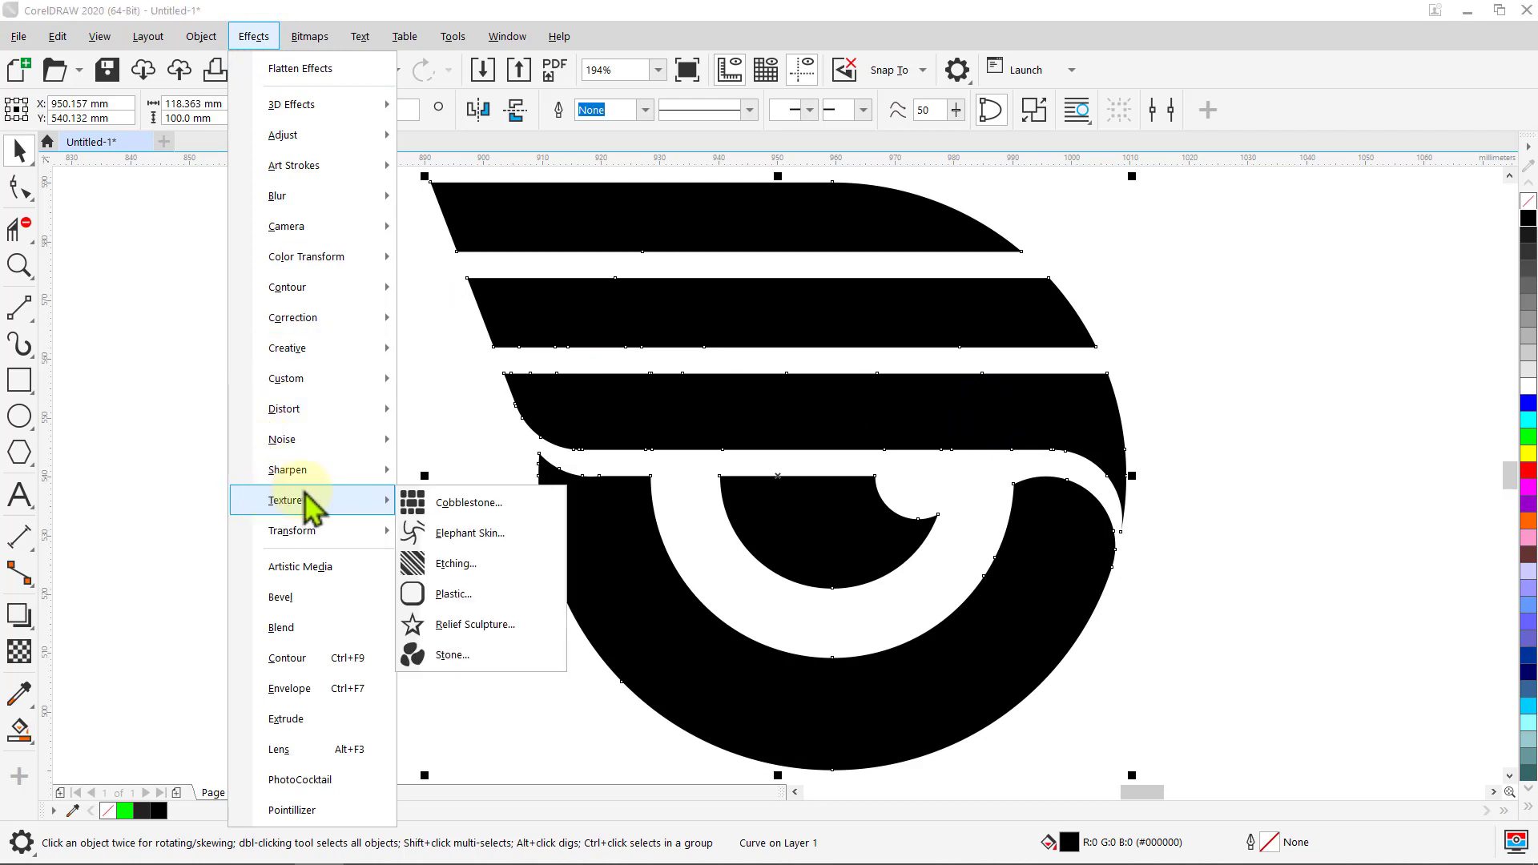
click(453, 594)
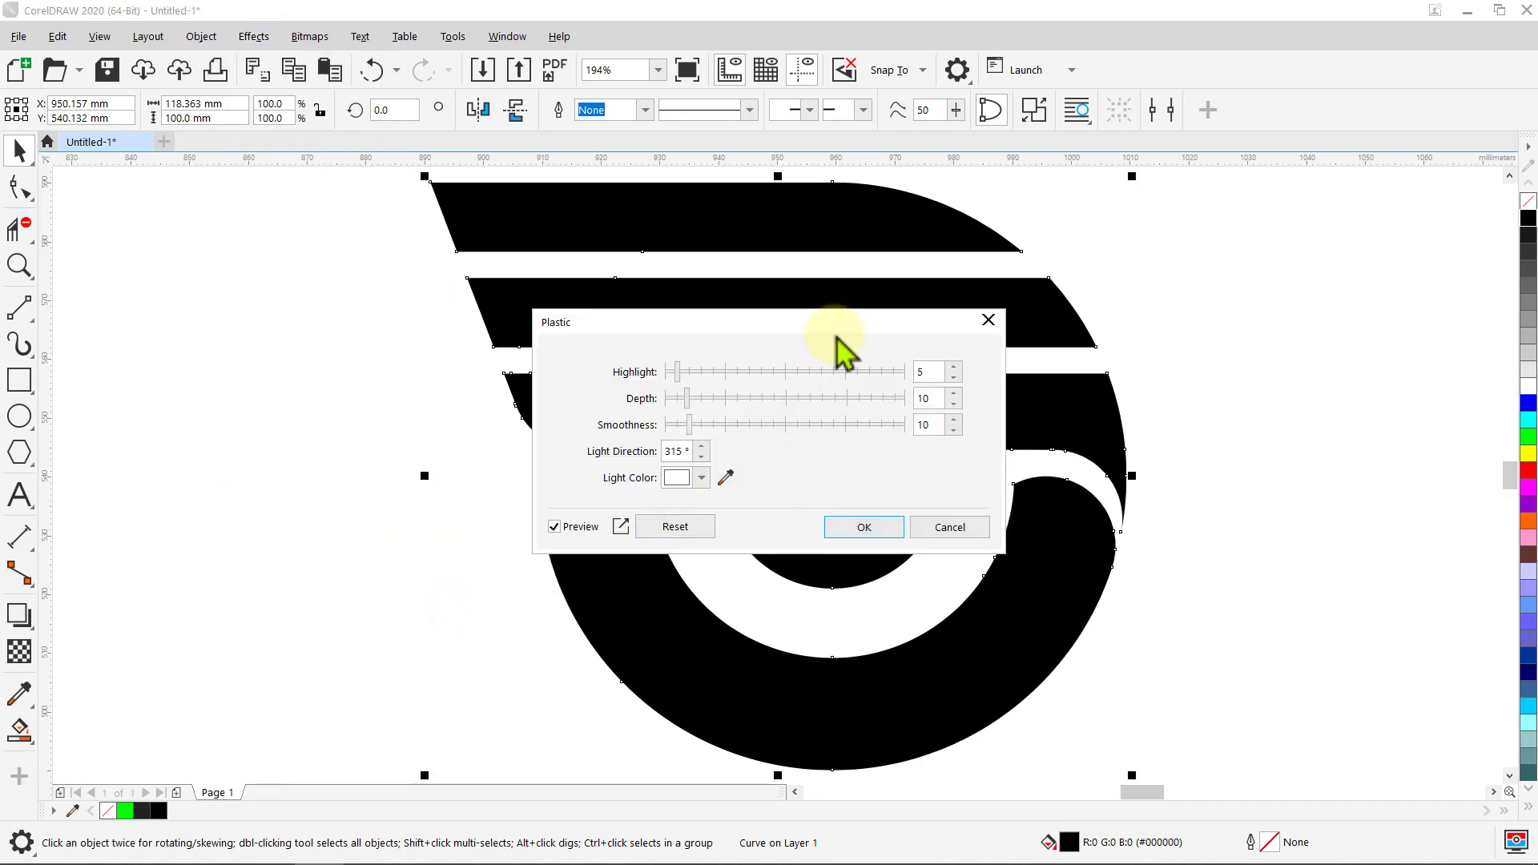
drag(839, 324, 366, 542)
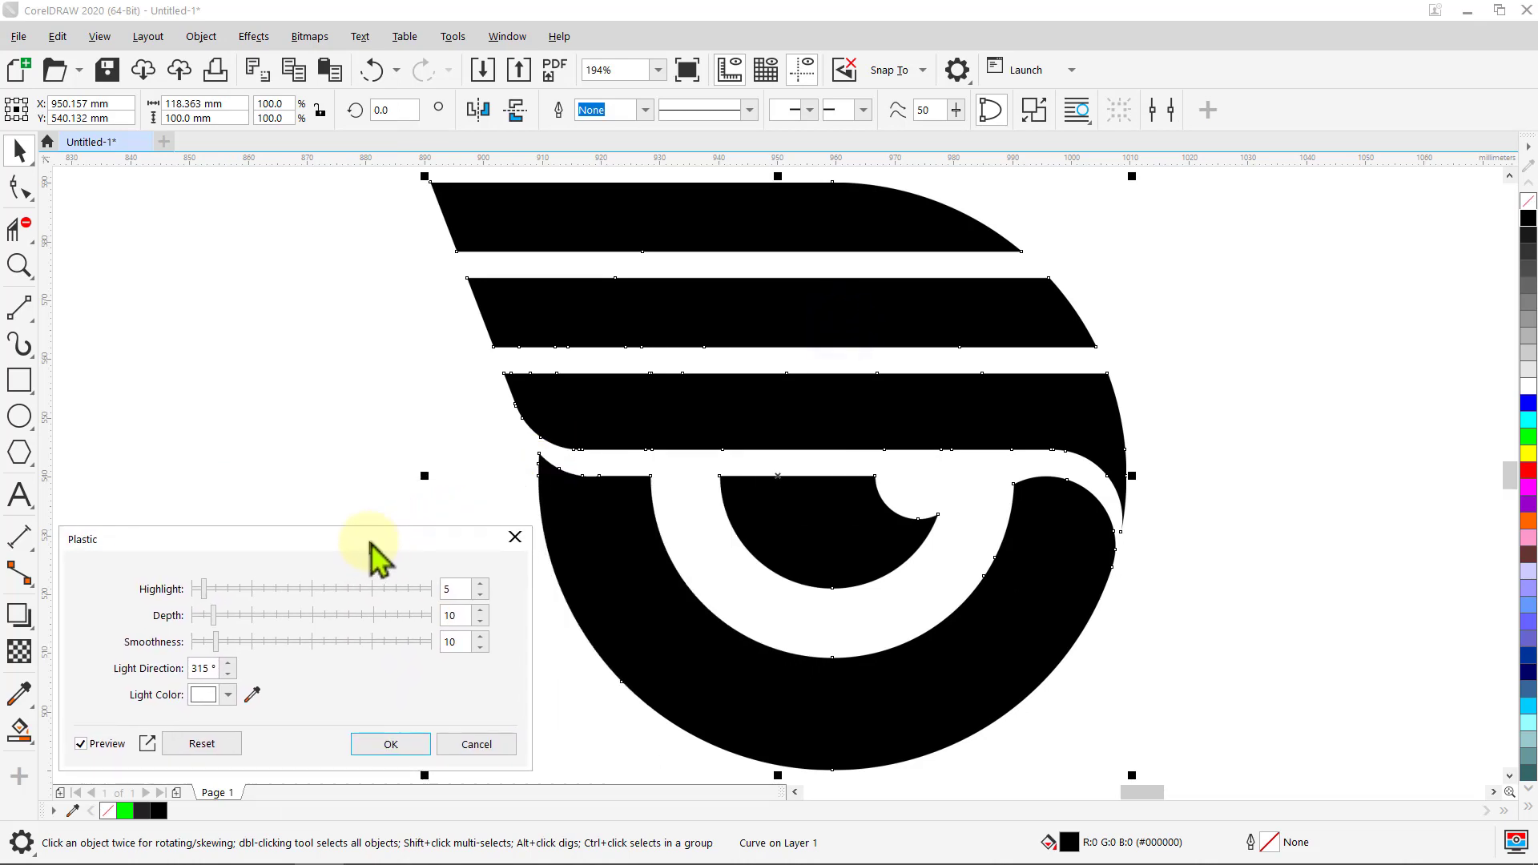
click(229, 695)
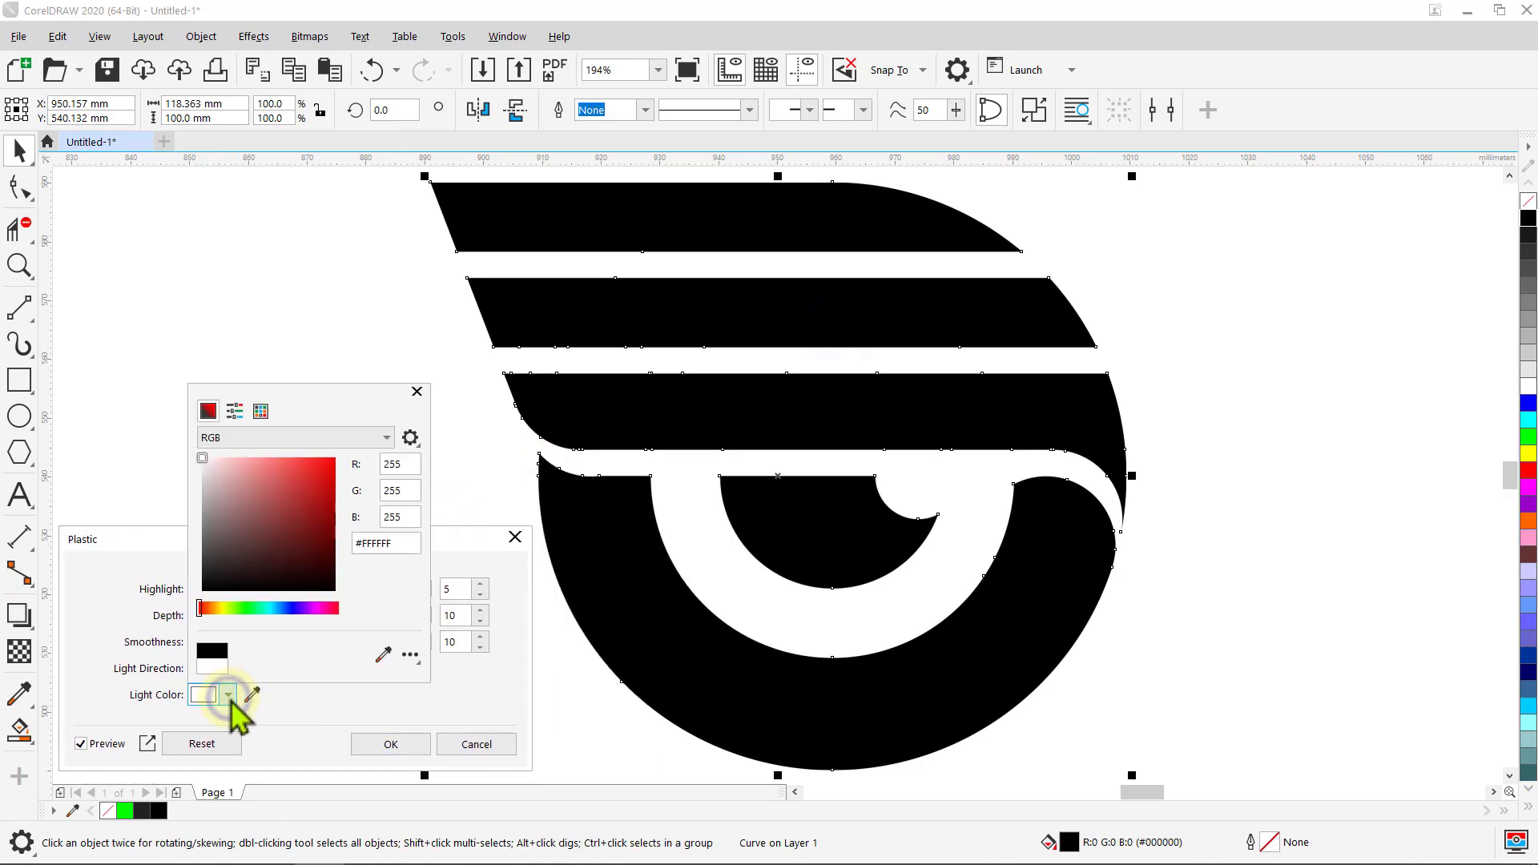
click(383, 655)
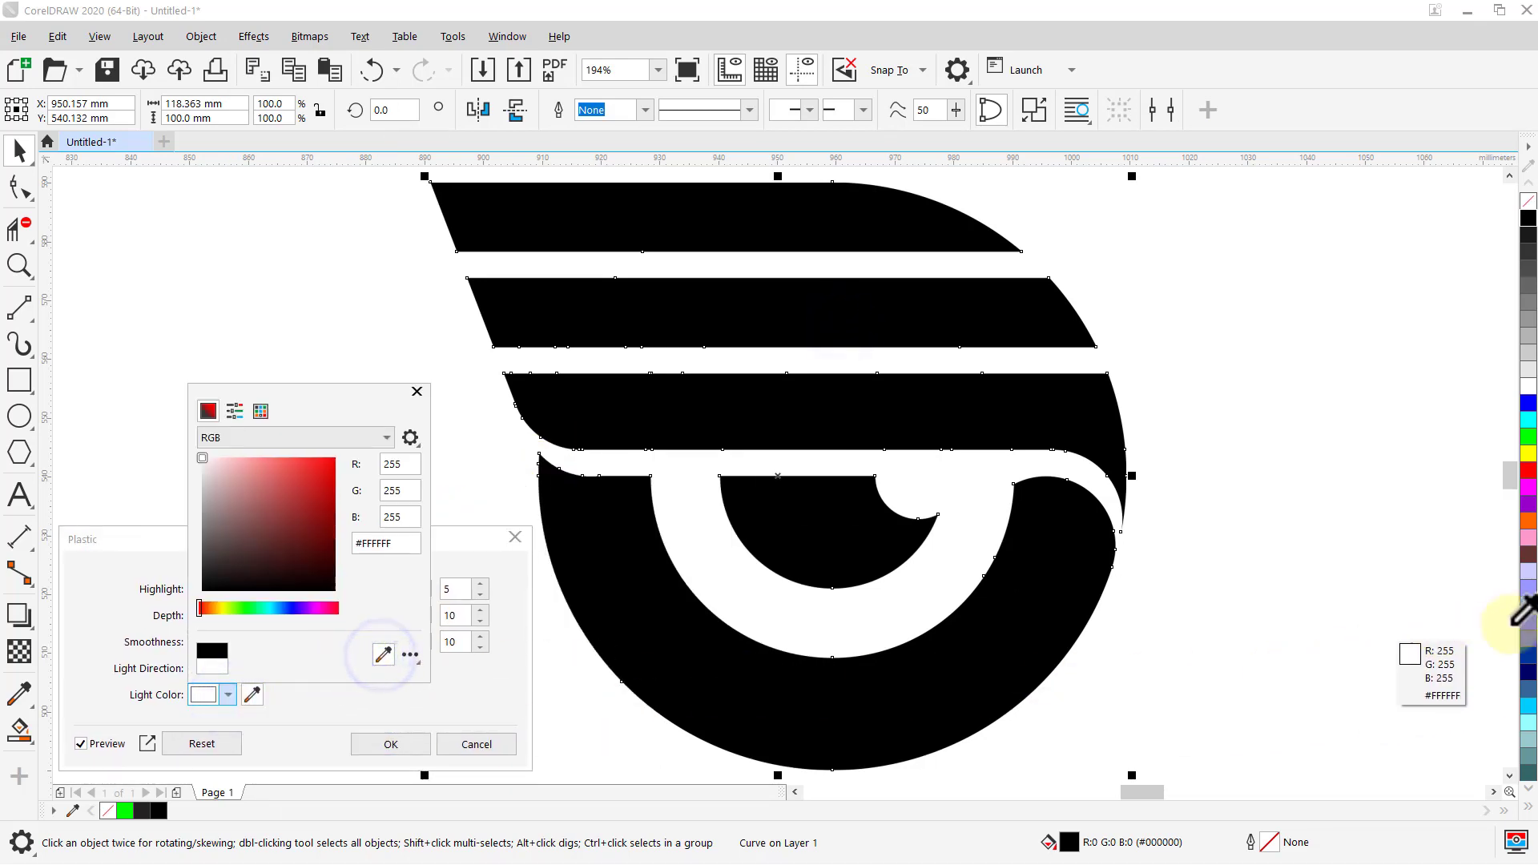
click(1526, 602)
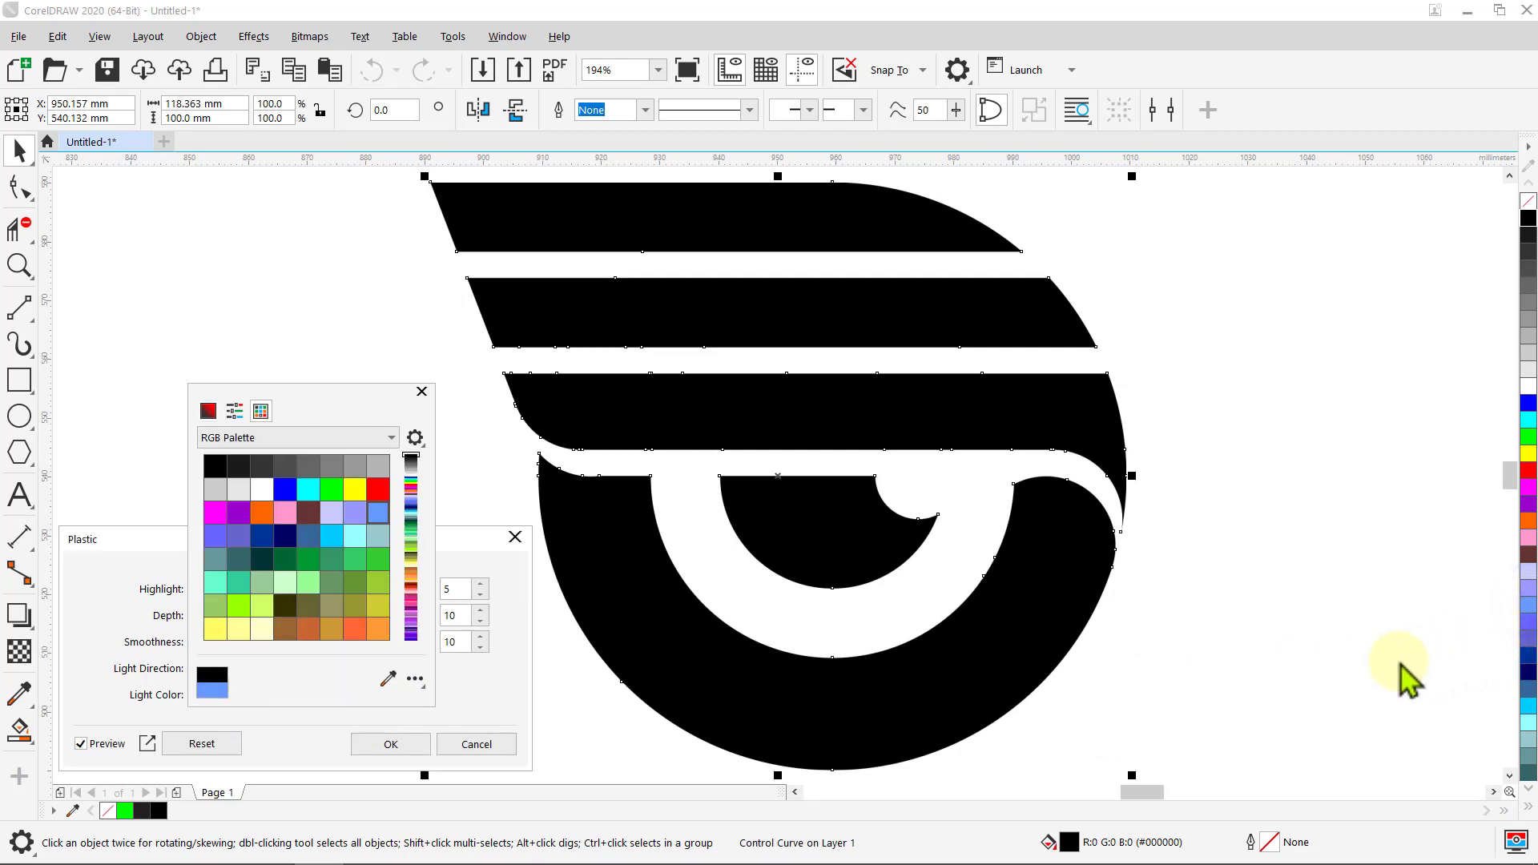
scroll(309, 617, down, 2)
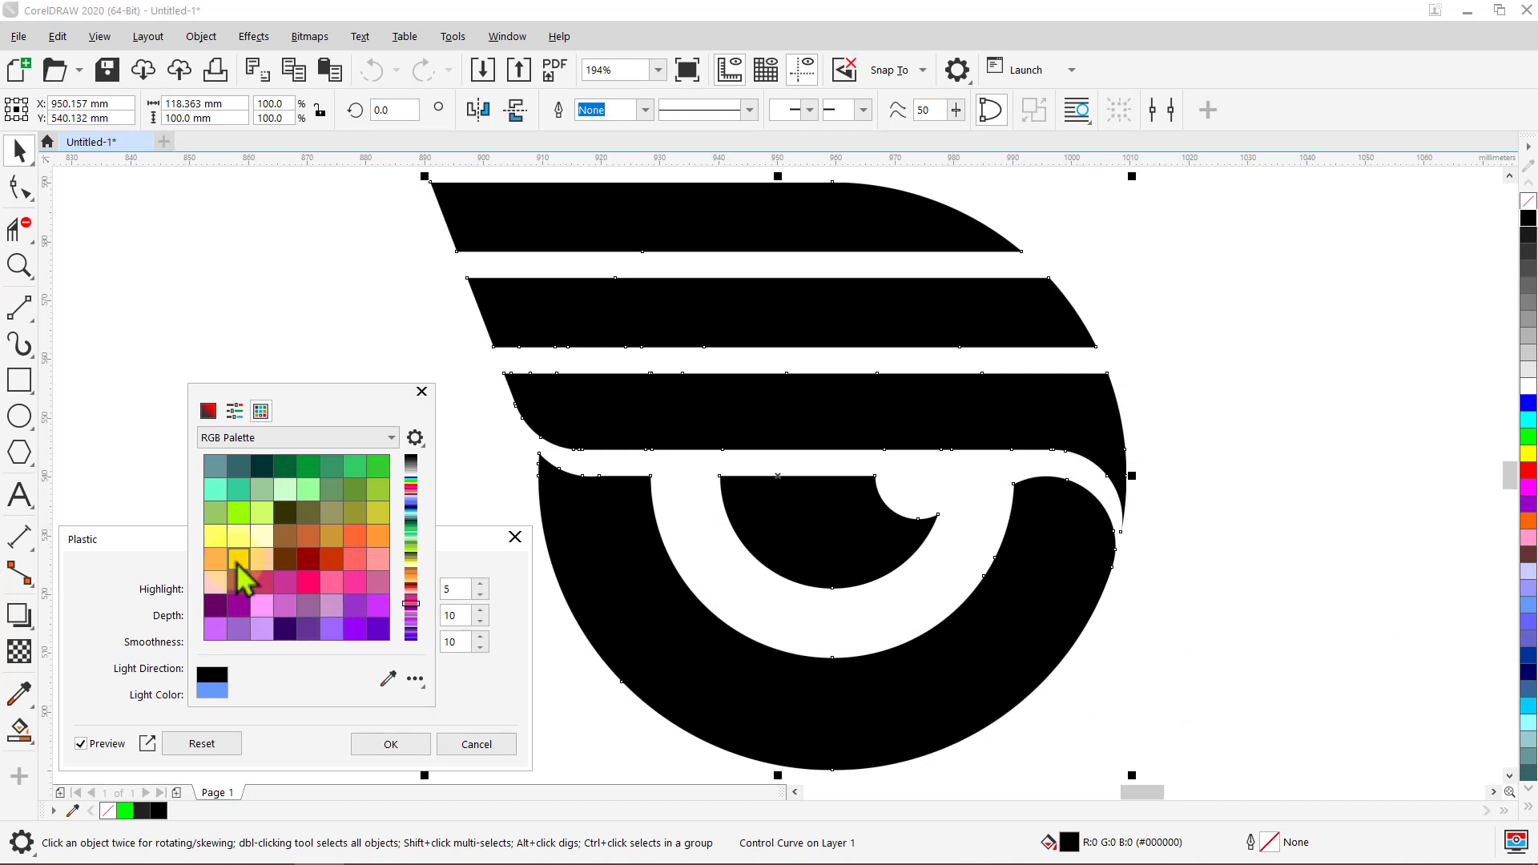
click(419, 392)
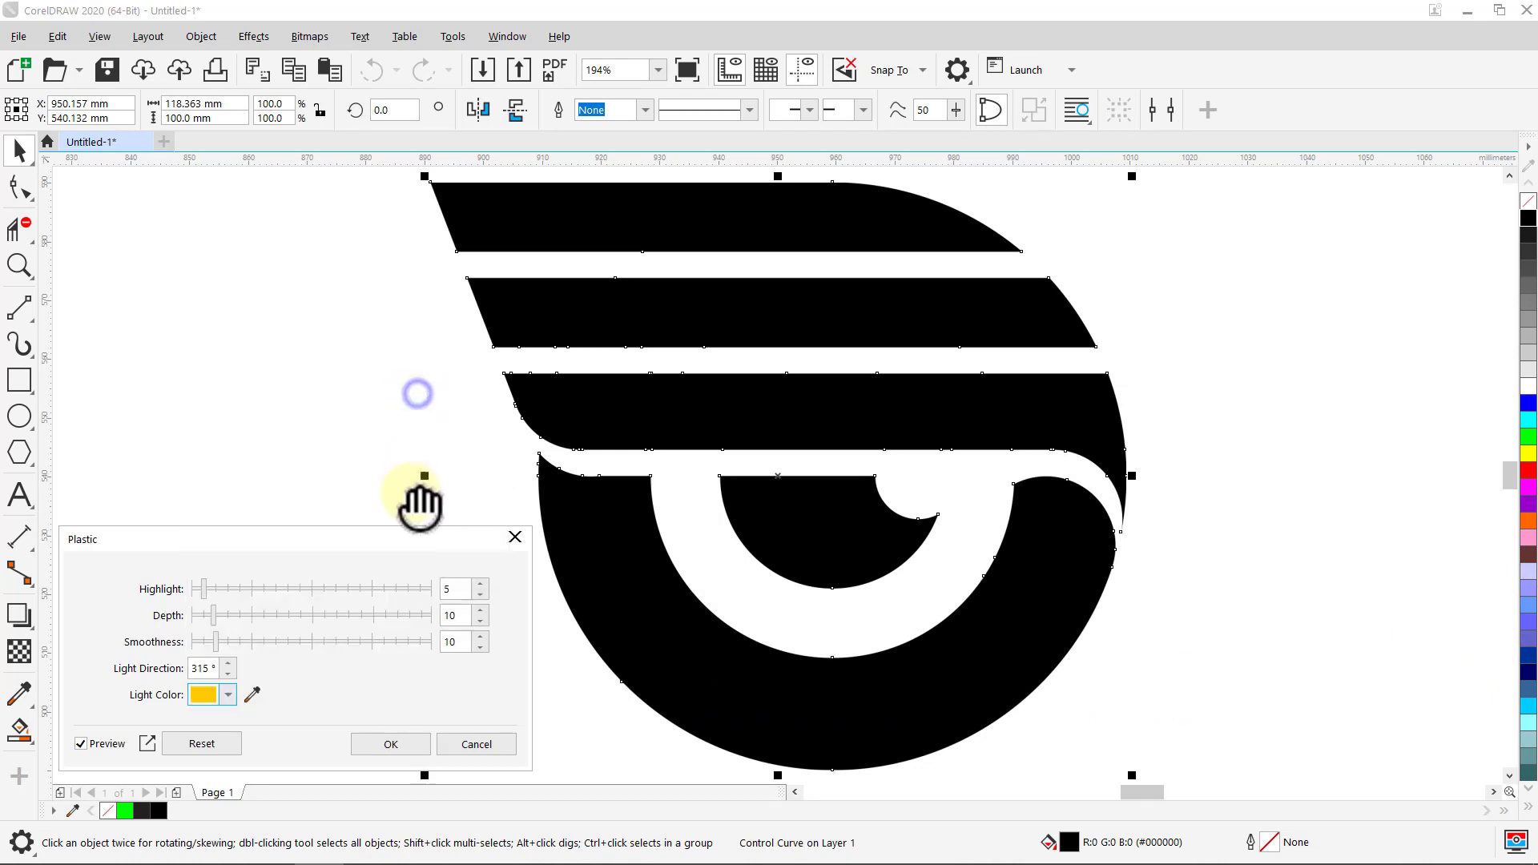
Step: Set the Plastic effect's highlight to 90, depth to 95 and smoothness to 95, and apply it
double_click(453, 589)
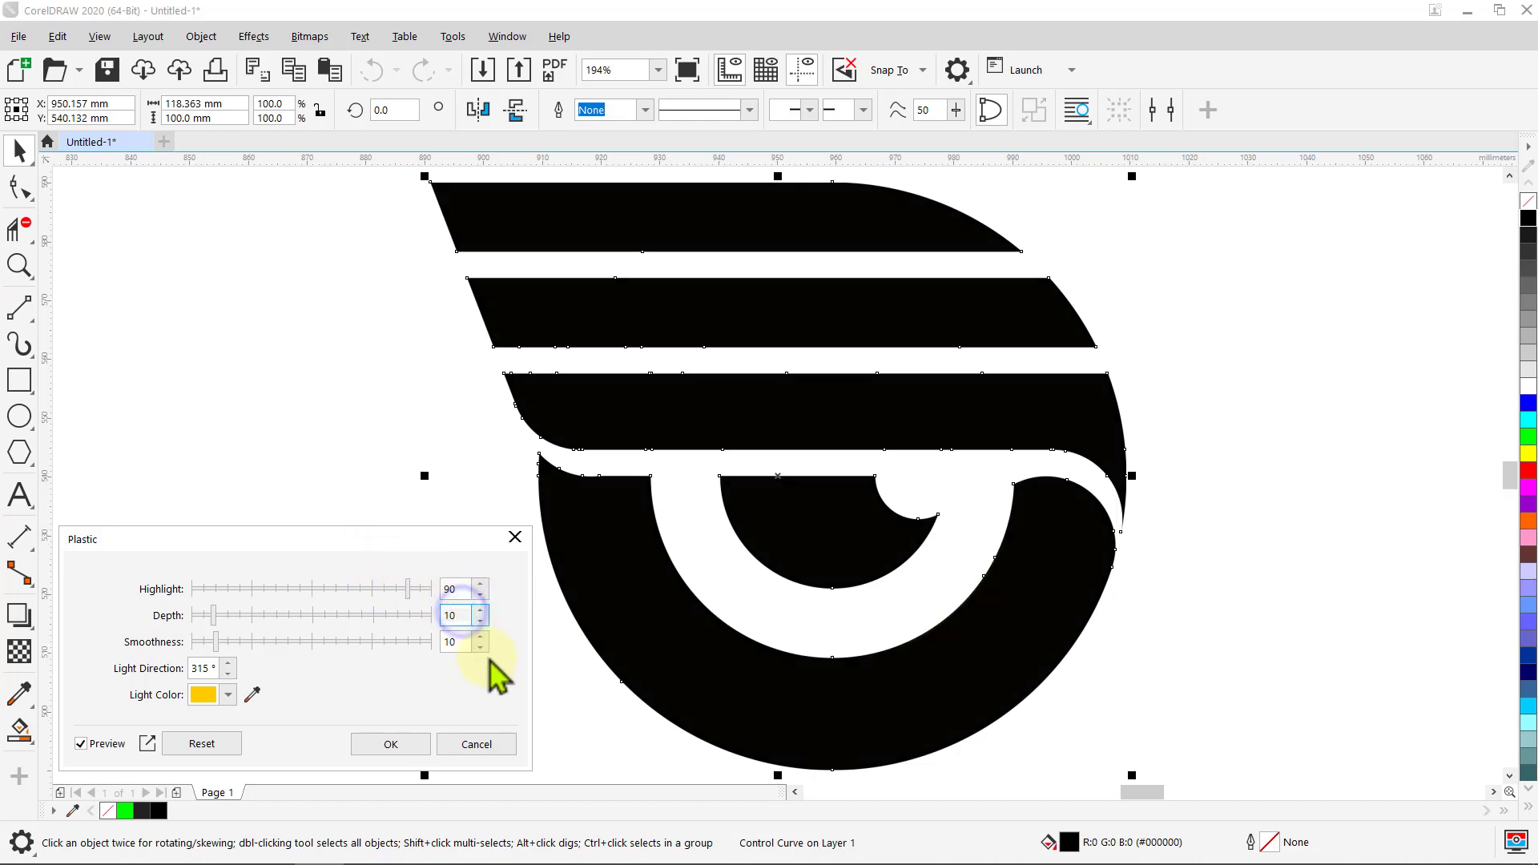
double_click(453, 615)
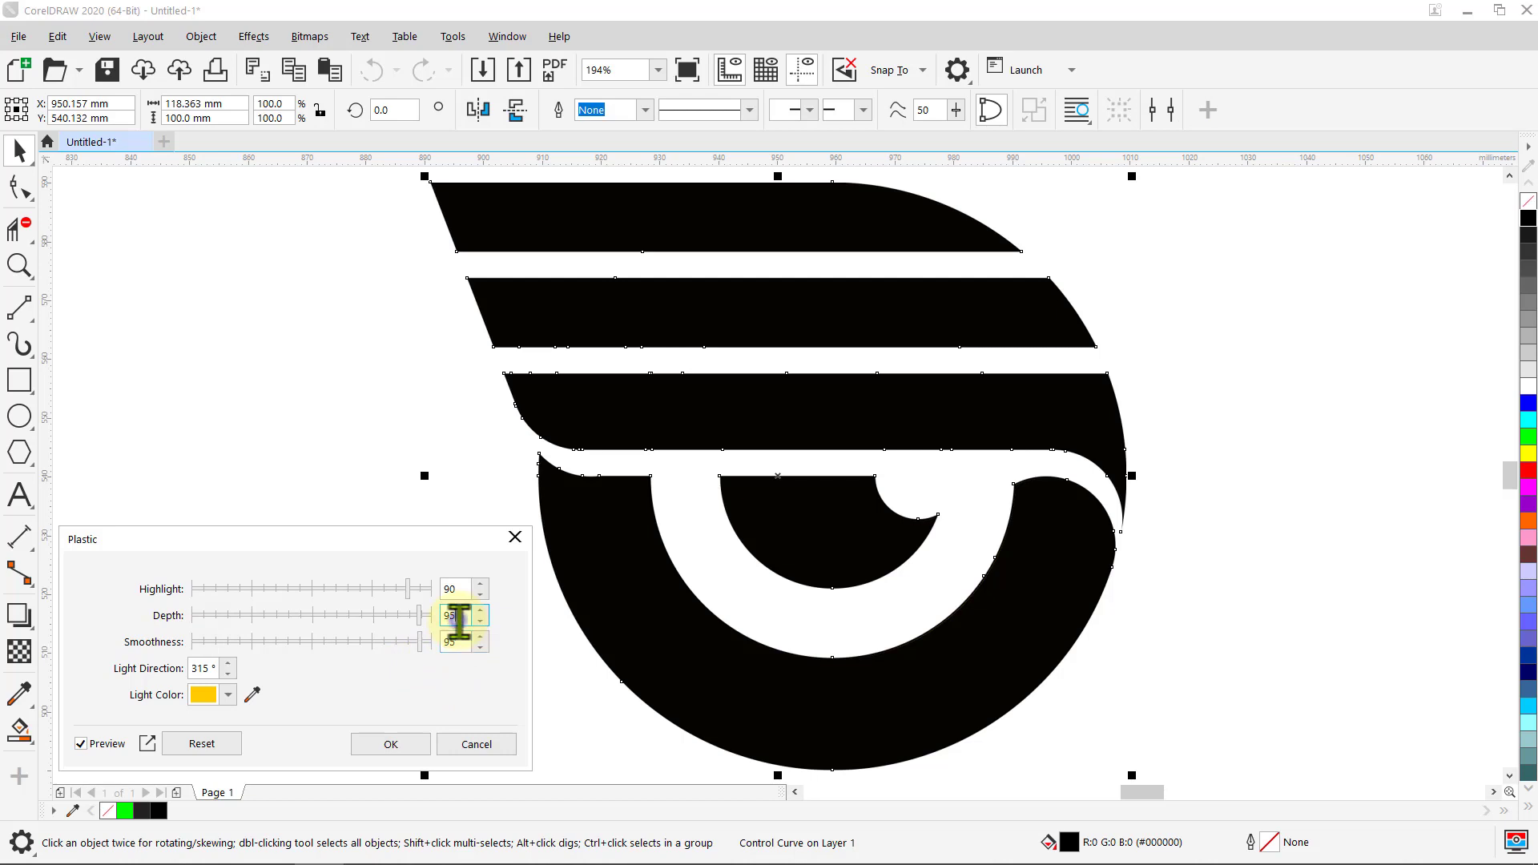
click(391, 745)
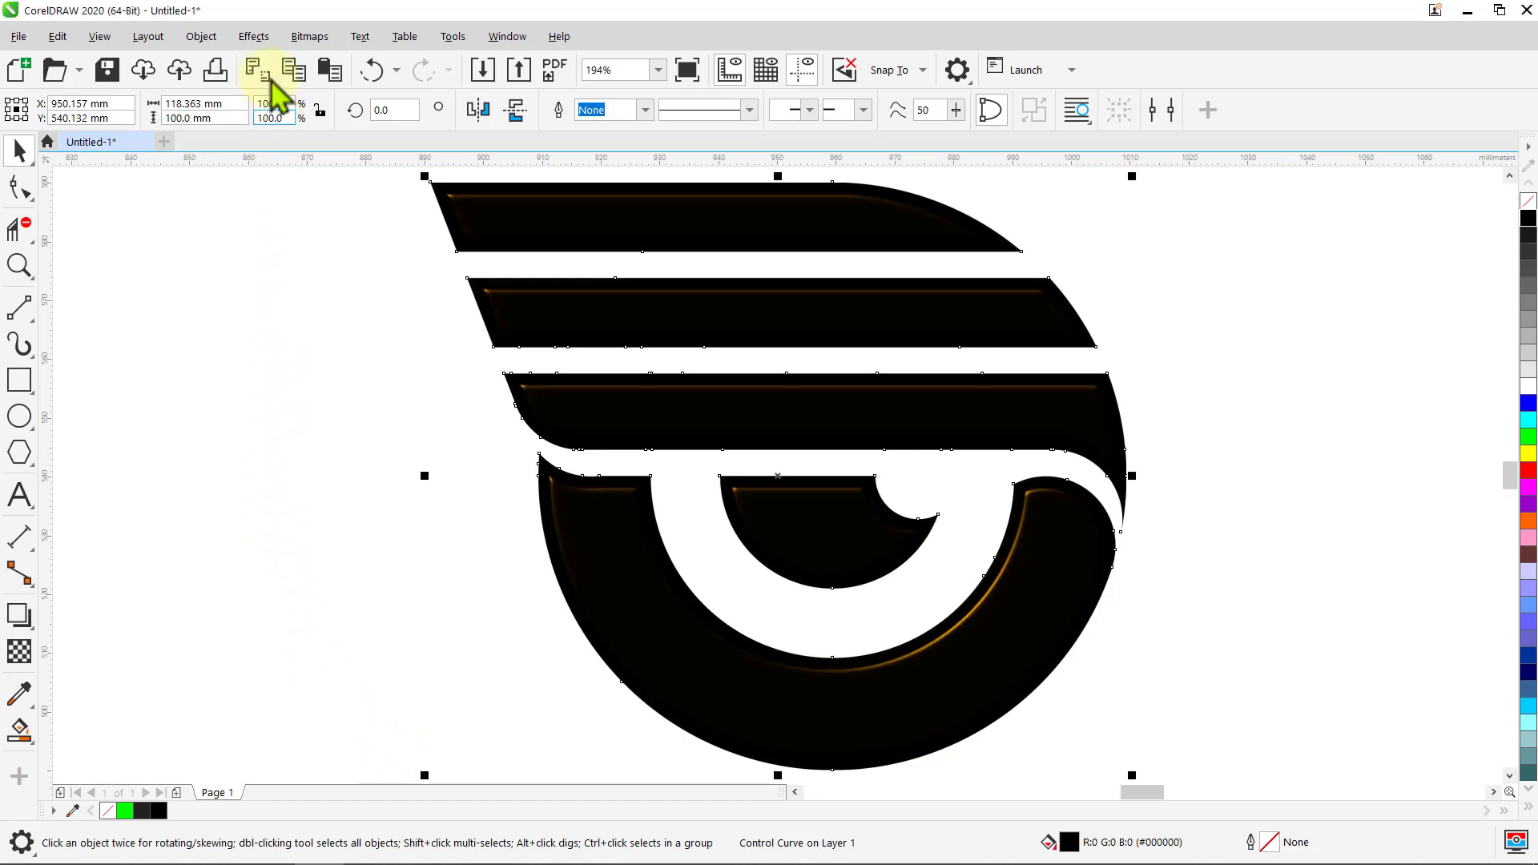
Step: Start an Elephant Skin texture effect on the logo and sample orange from the color palette as its color
click(253, 36)
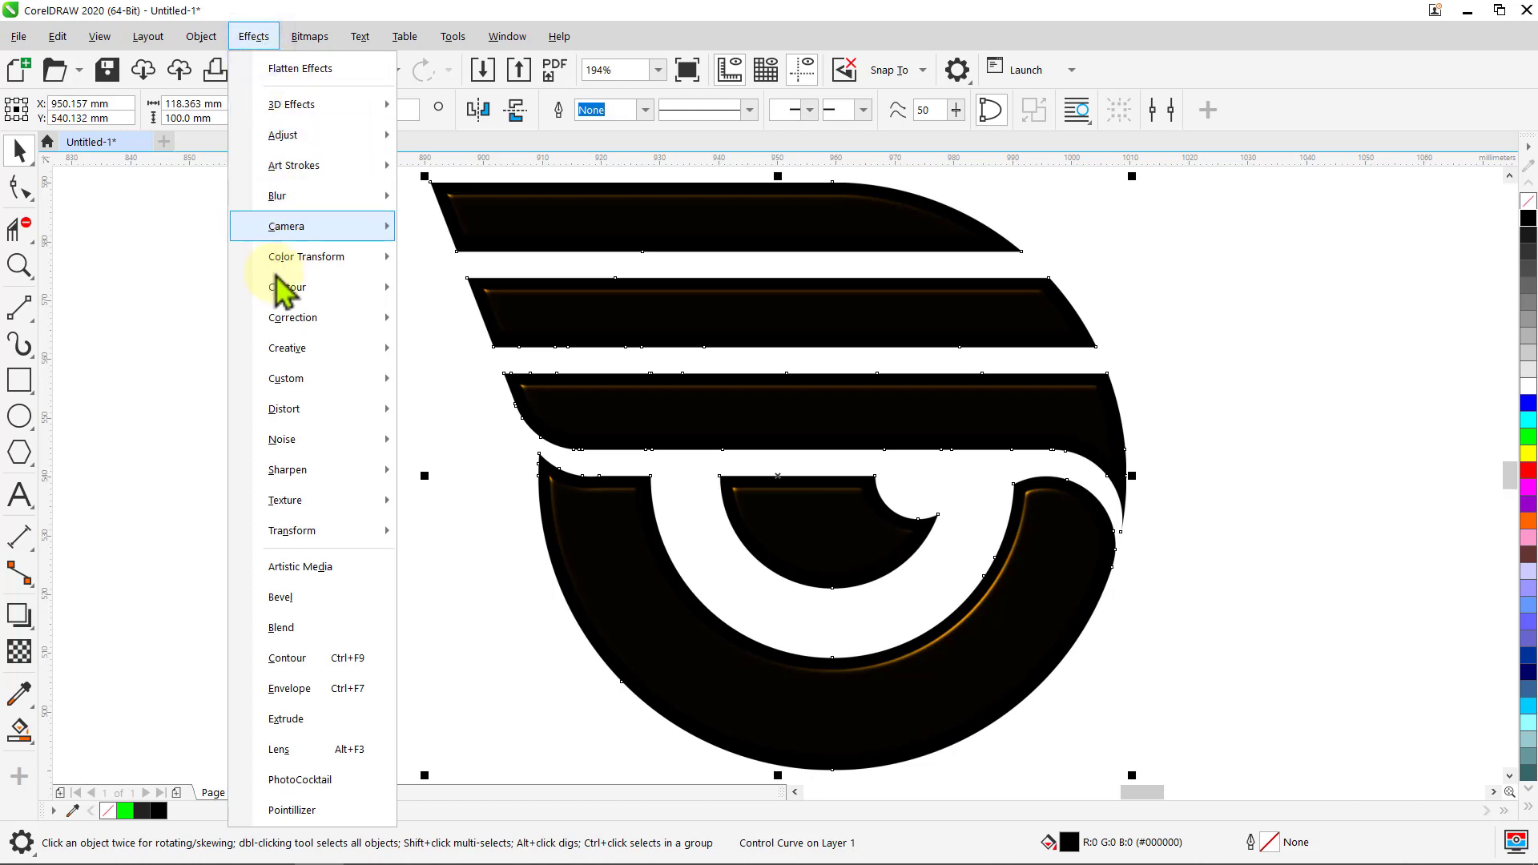
mouse_move(280, 503)
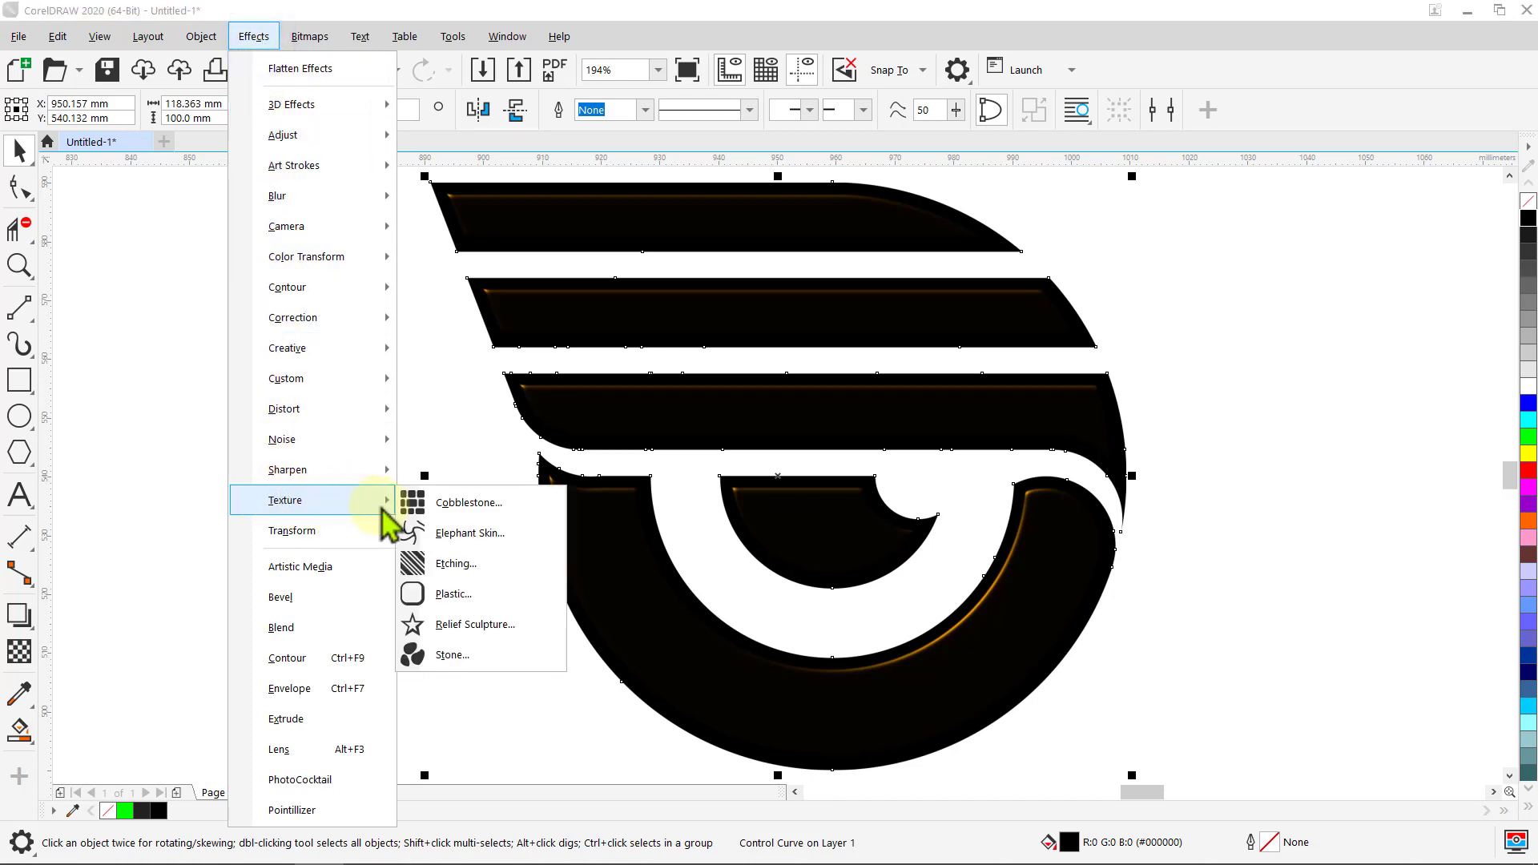
click(471, 535)
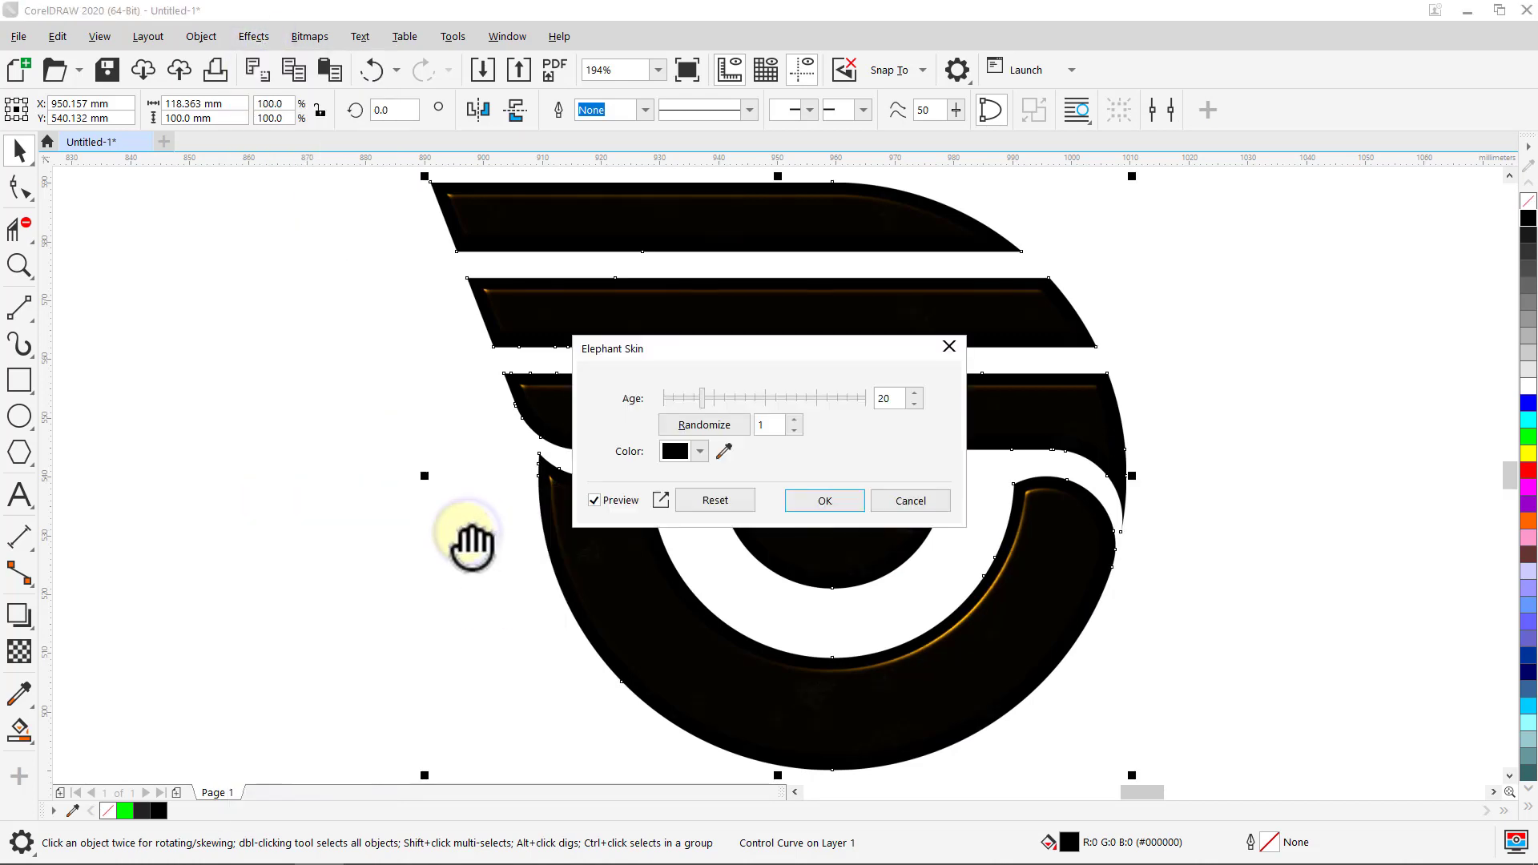
drag(813, 353, 321, 588)
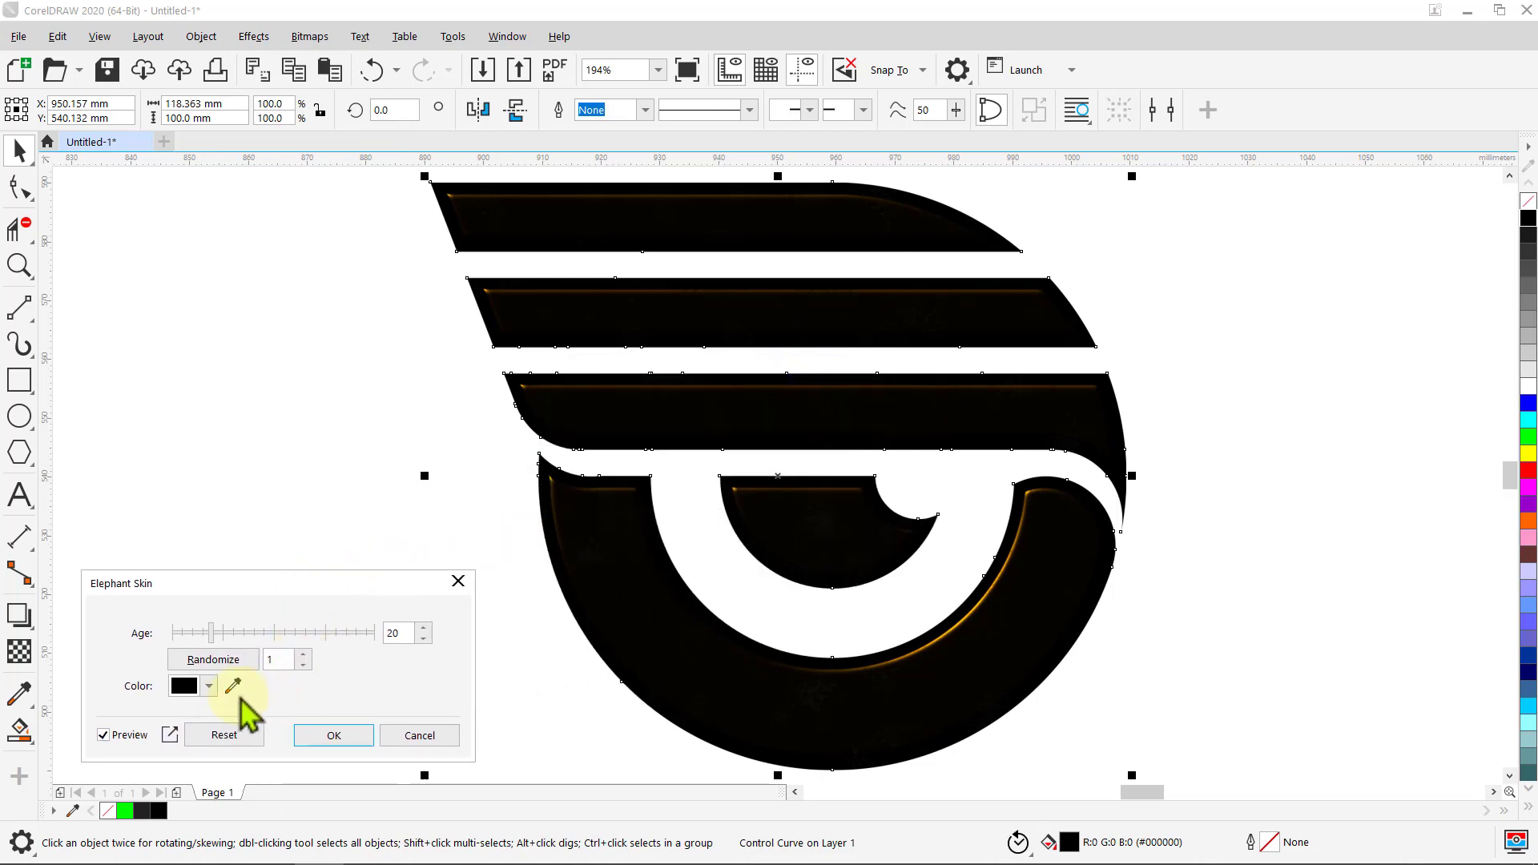
click(206, 687)
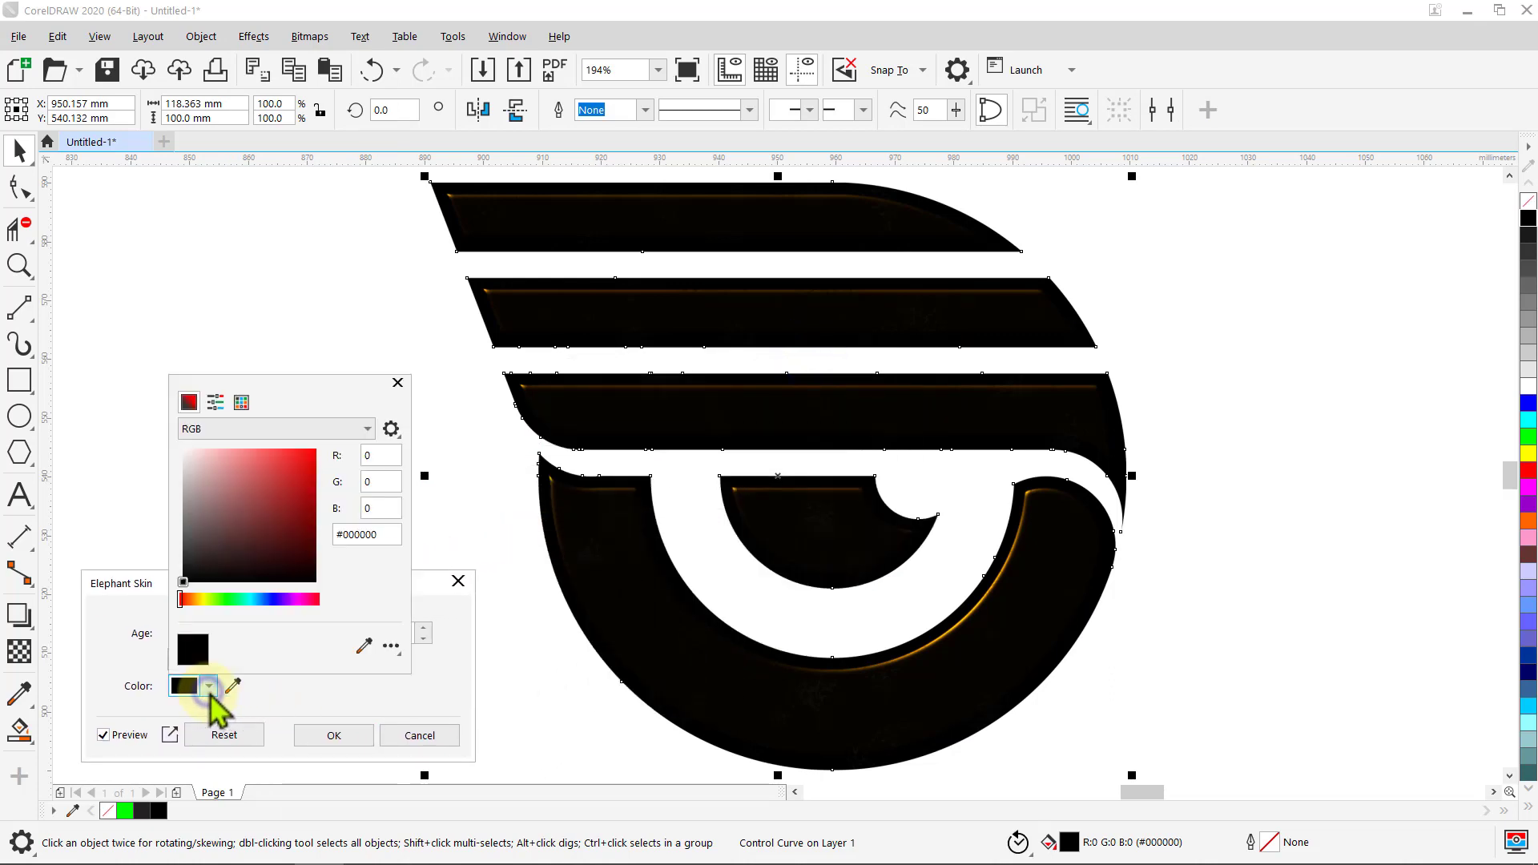
click(364, 644)
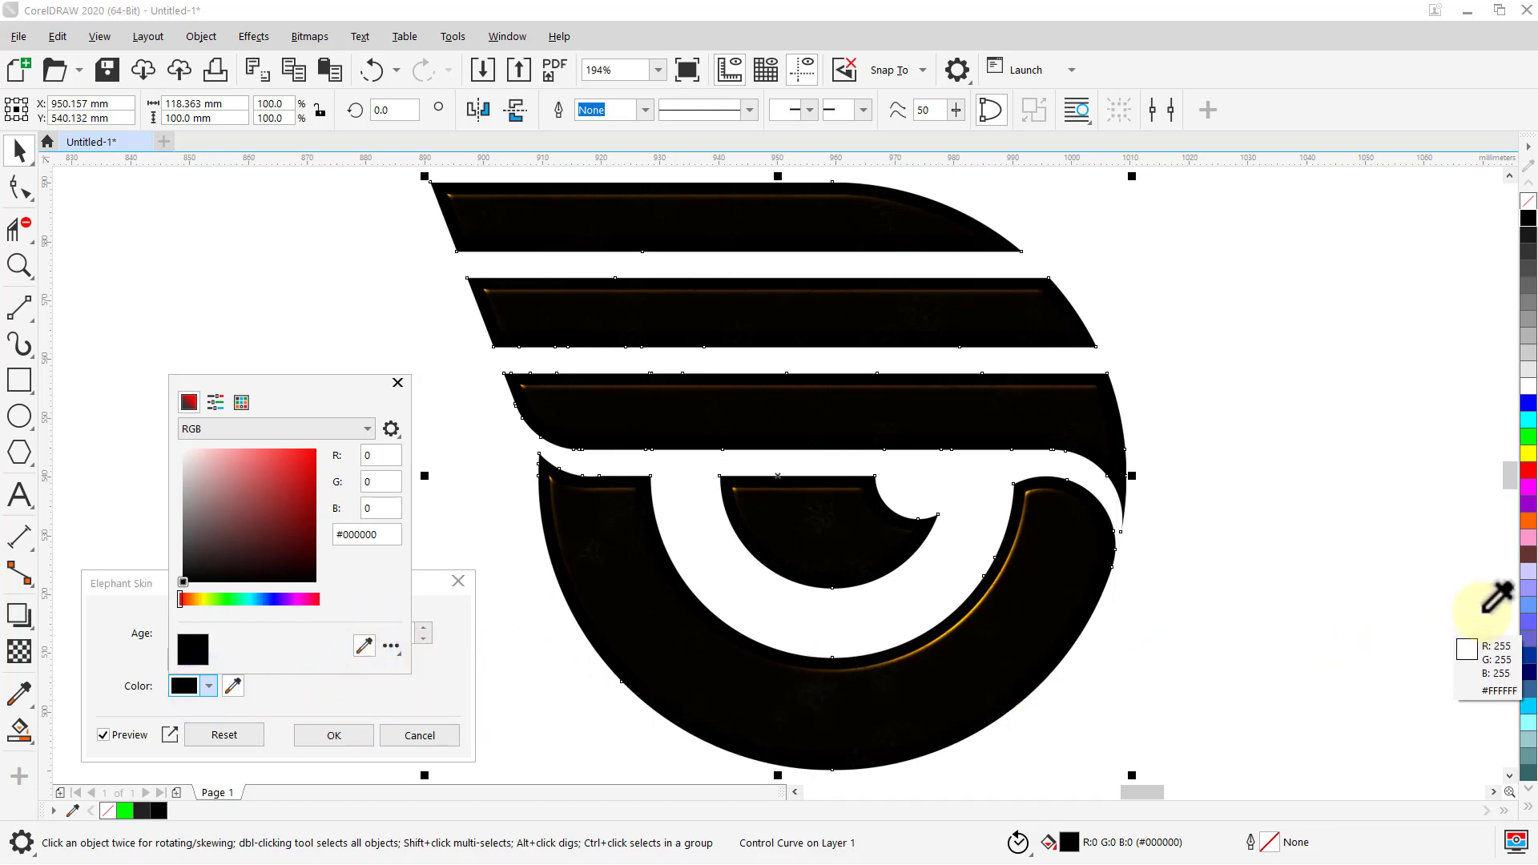
click(1530, 514)
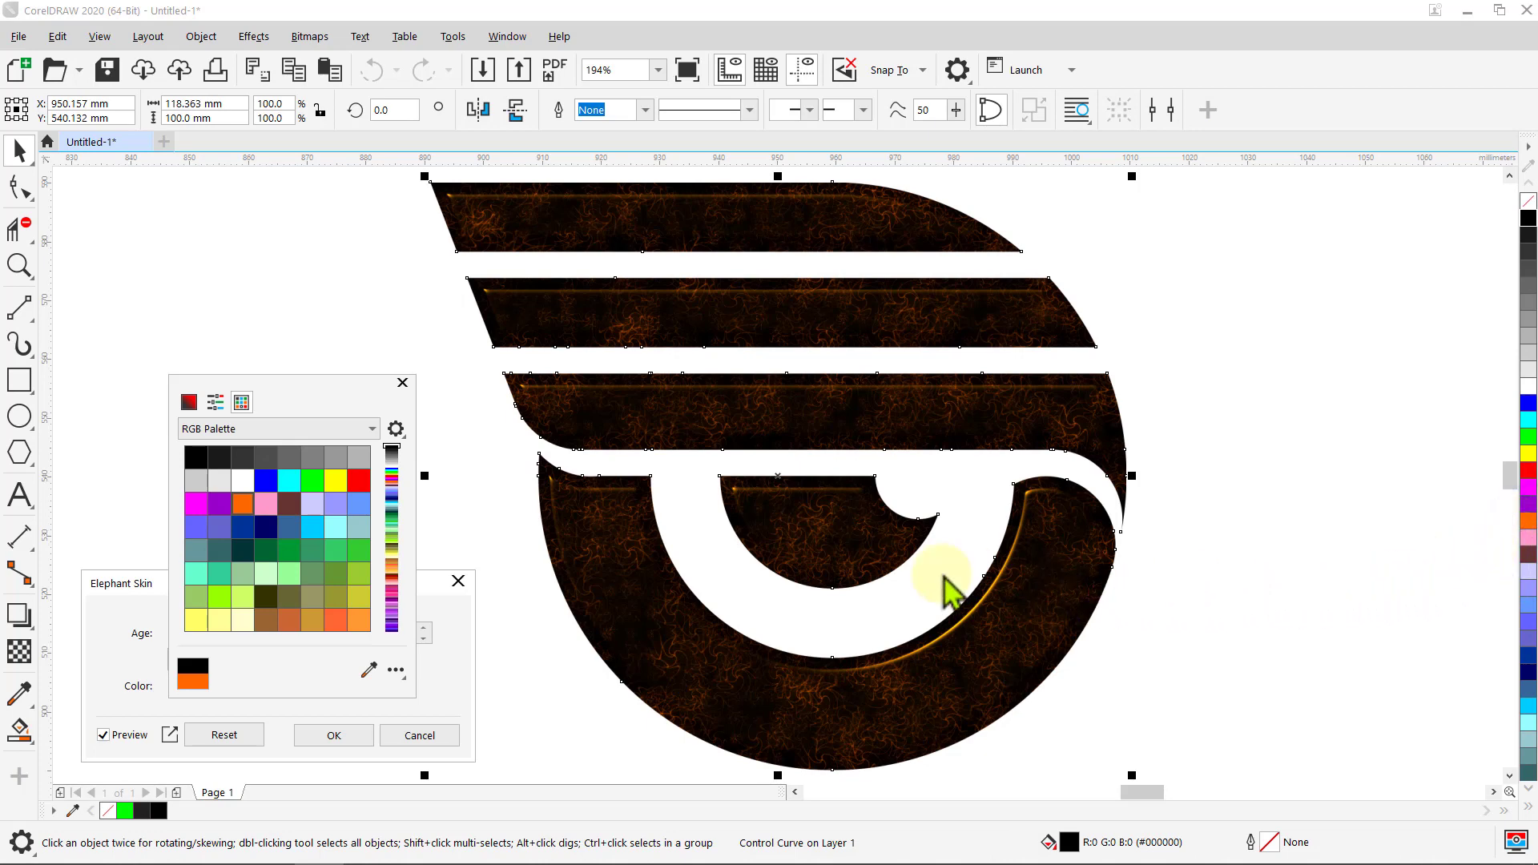
click(403, 383)
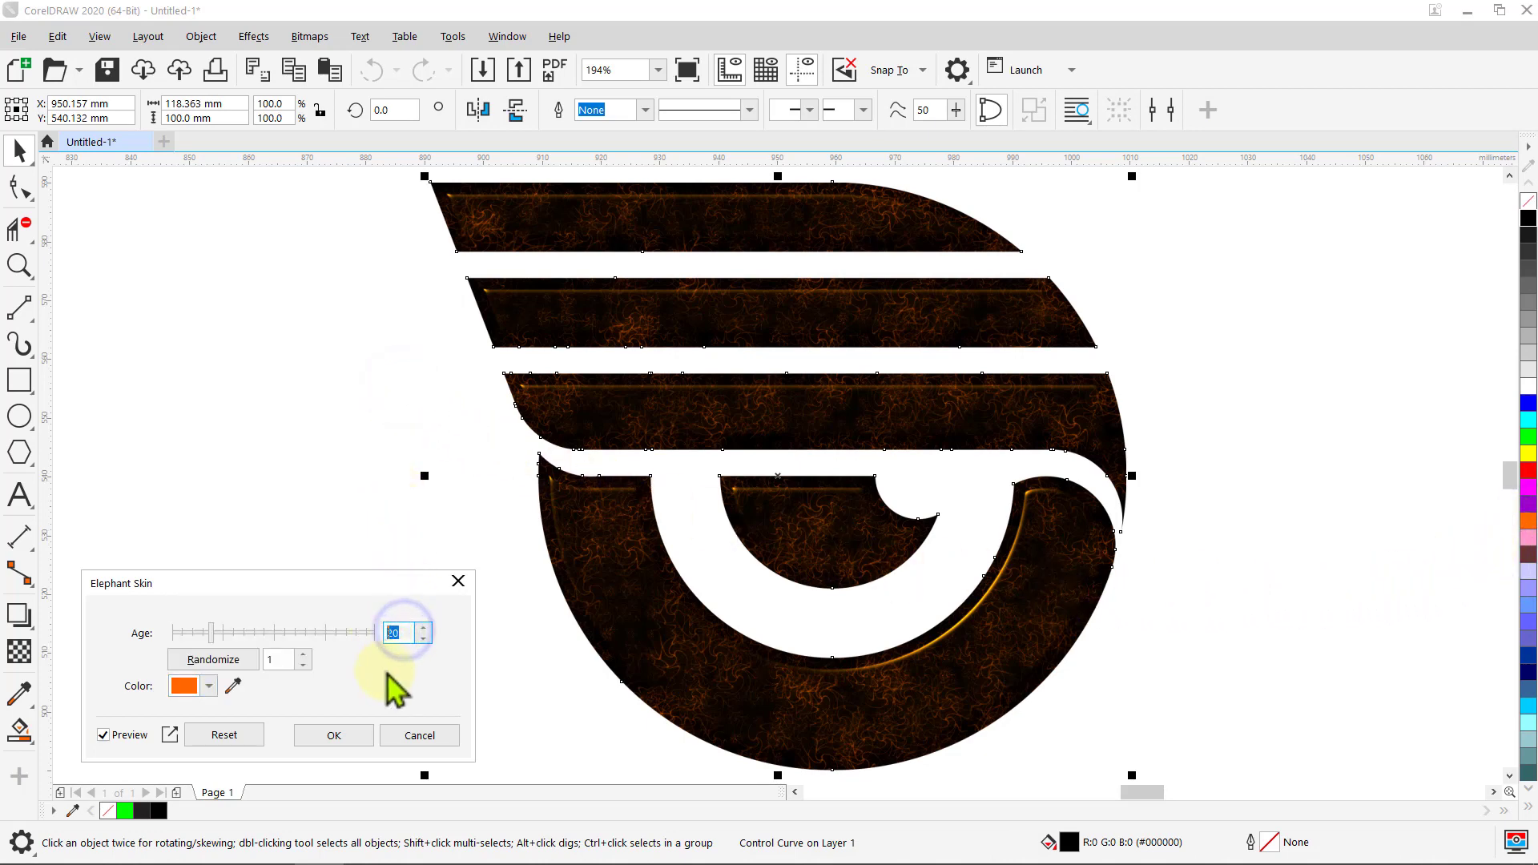
Step: Set the Elephant Skin age to 90 and the randomize value to 100, and apply the effect
click(287, 660)
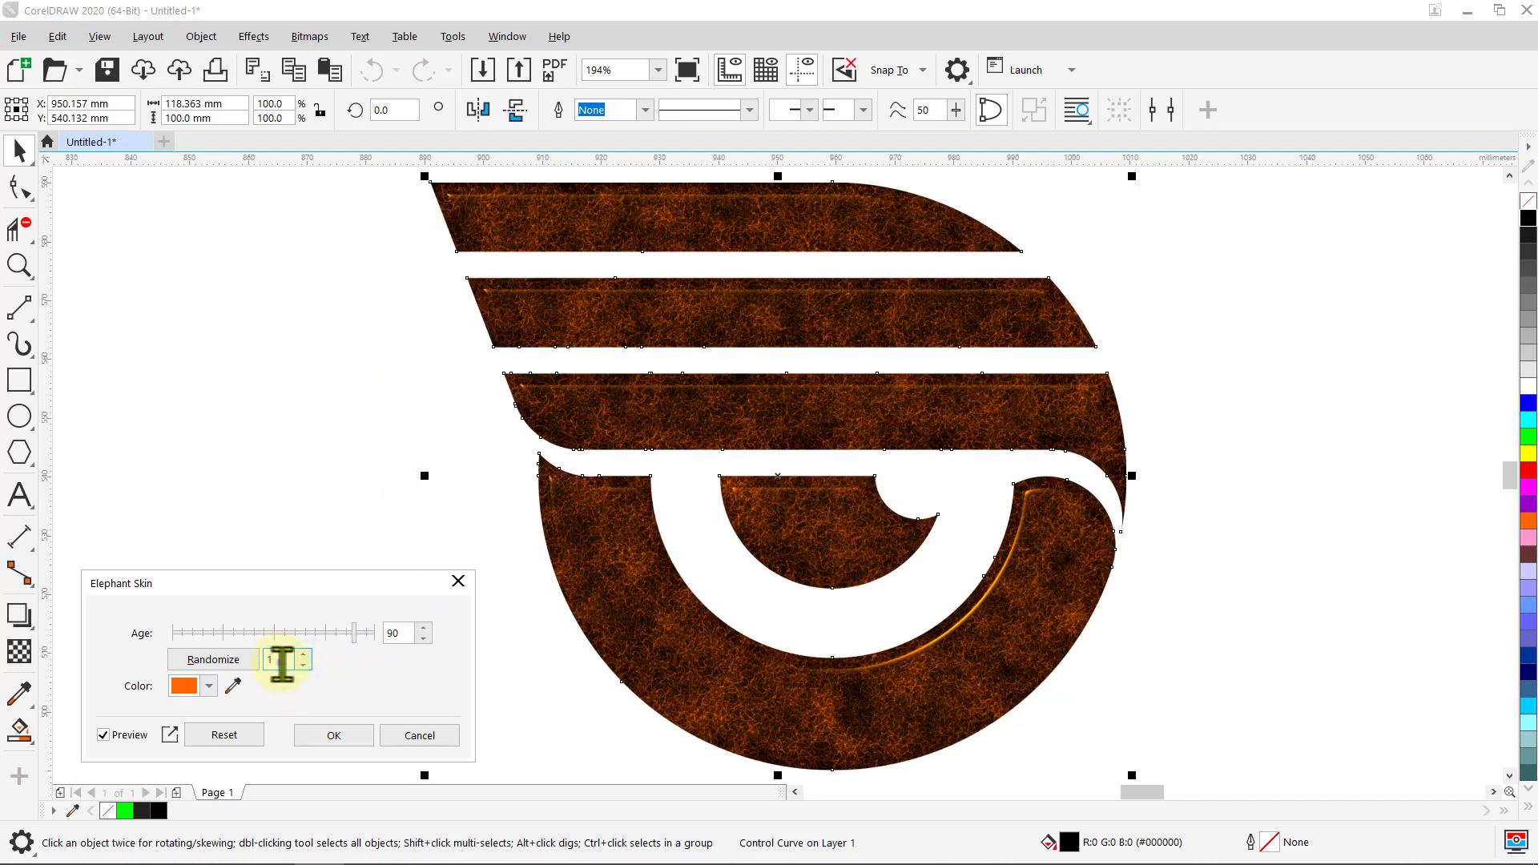
double_click(281, 660)
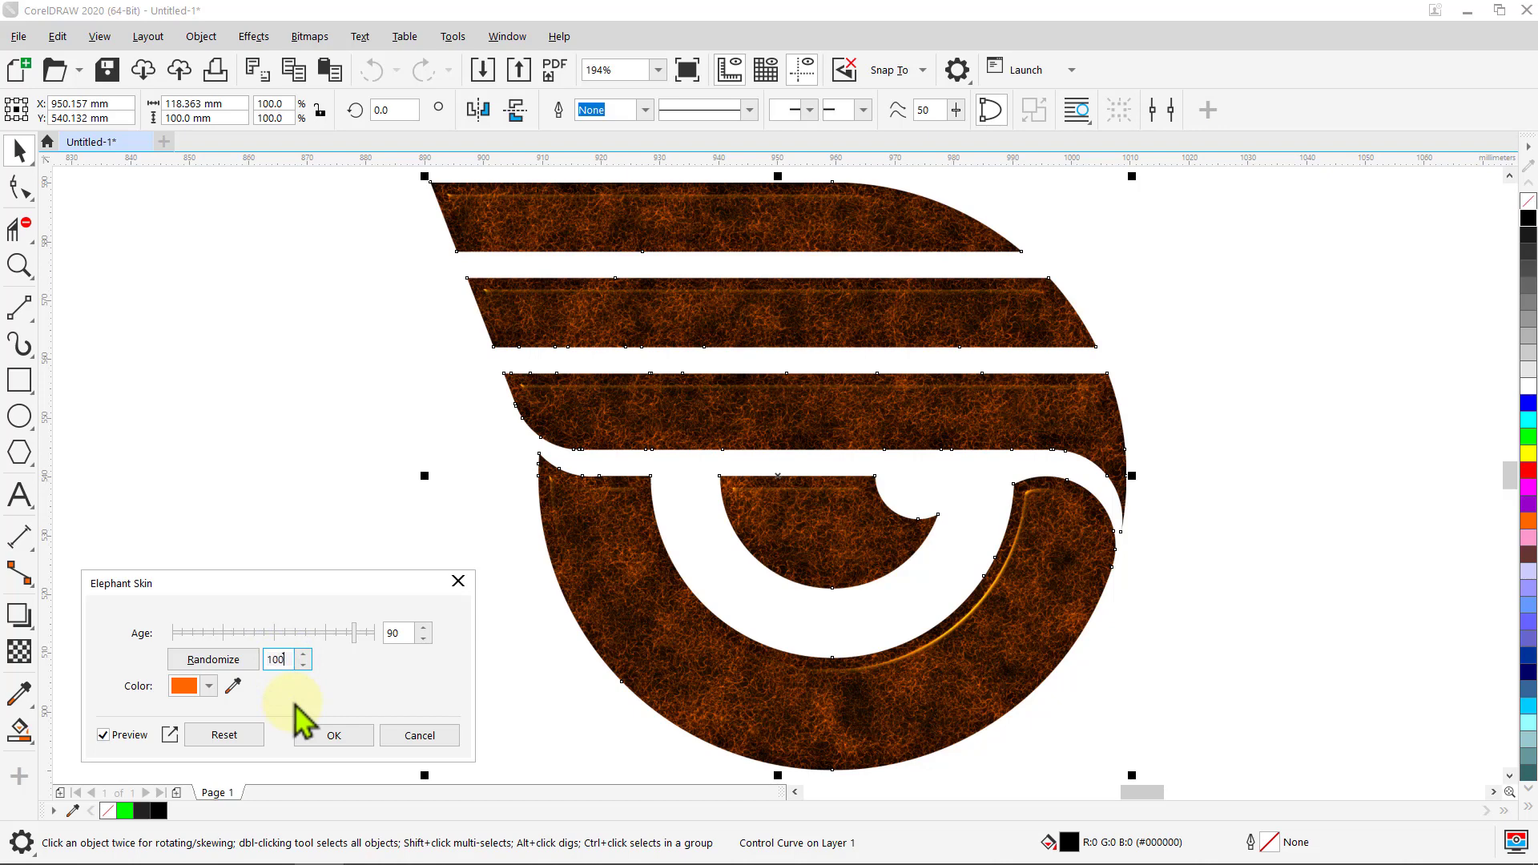
click(407, 632)
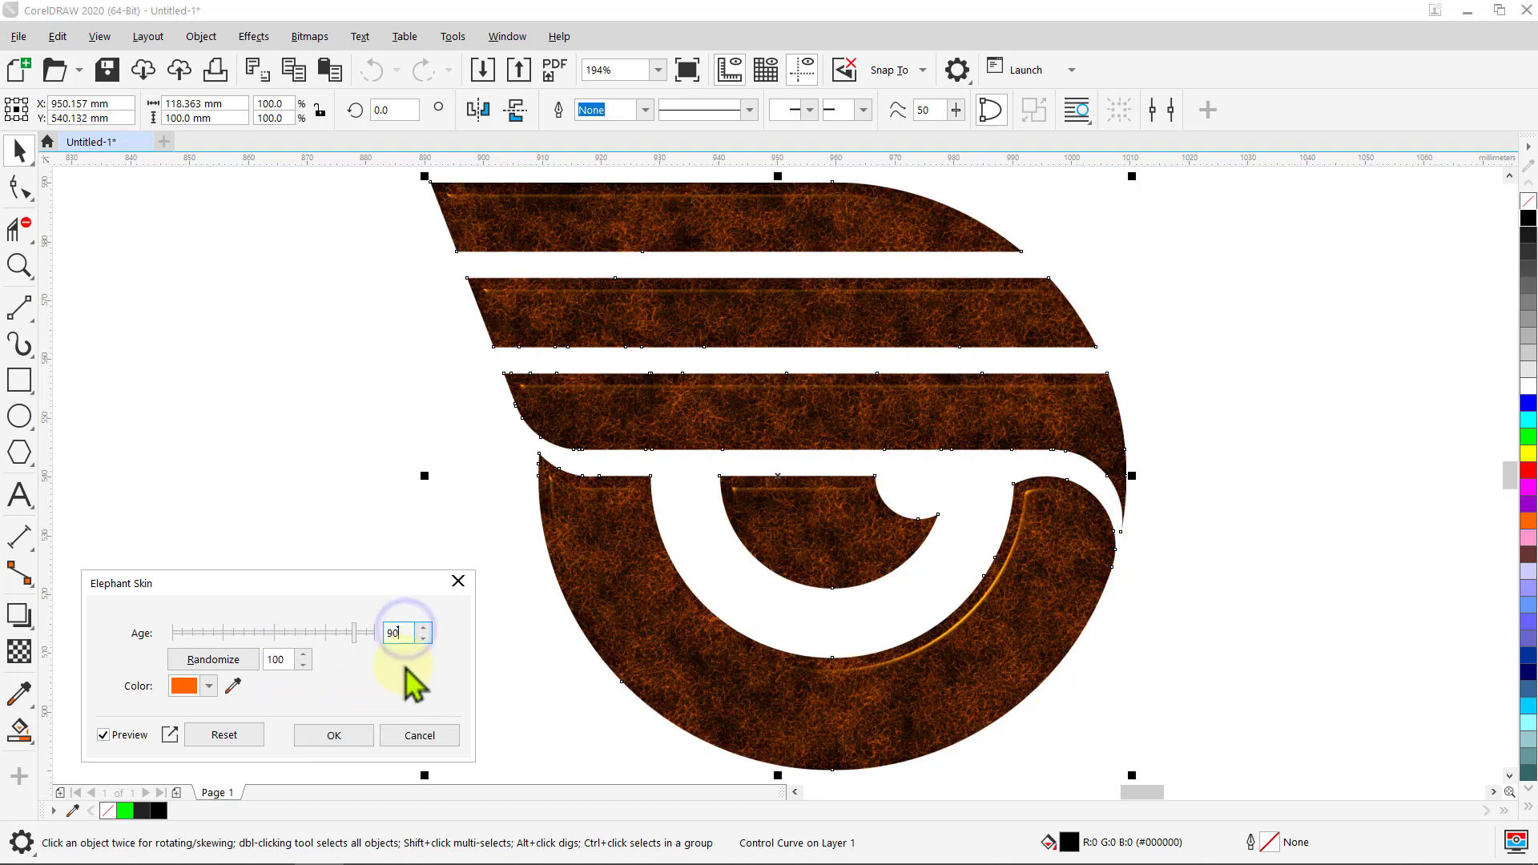
click(333, 736)
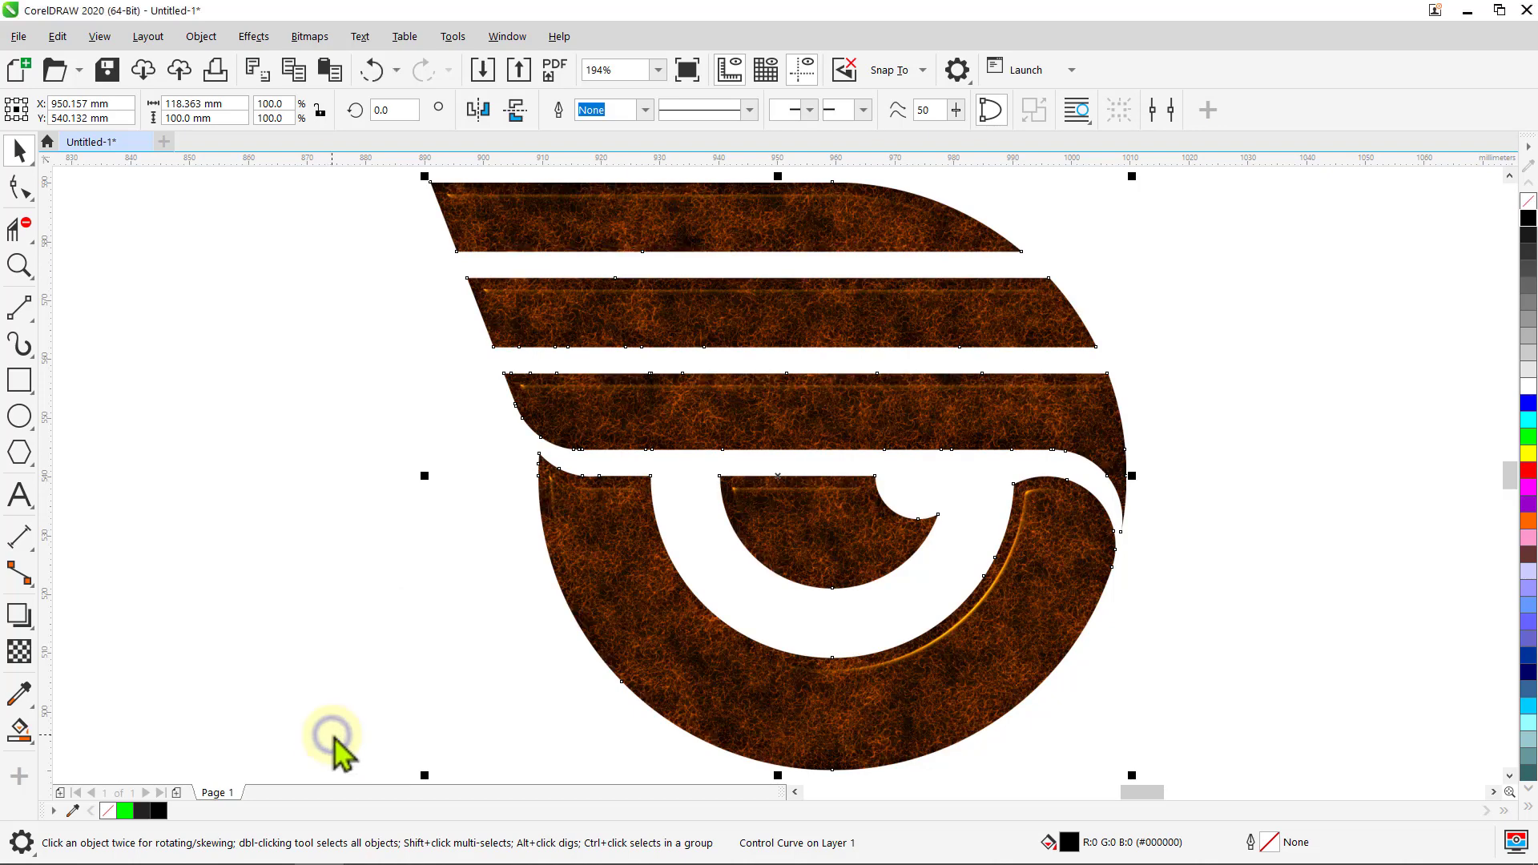
Step: Convert the textured logo to a 300 dpi RGB Color (24-bit) bitmap with anti-aliasing and a transparent background
click(201, 36)
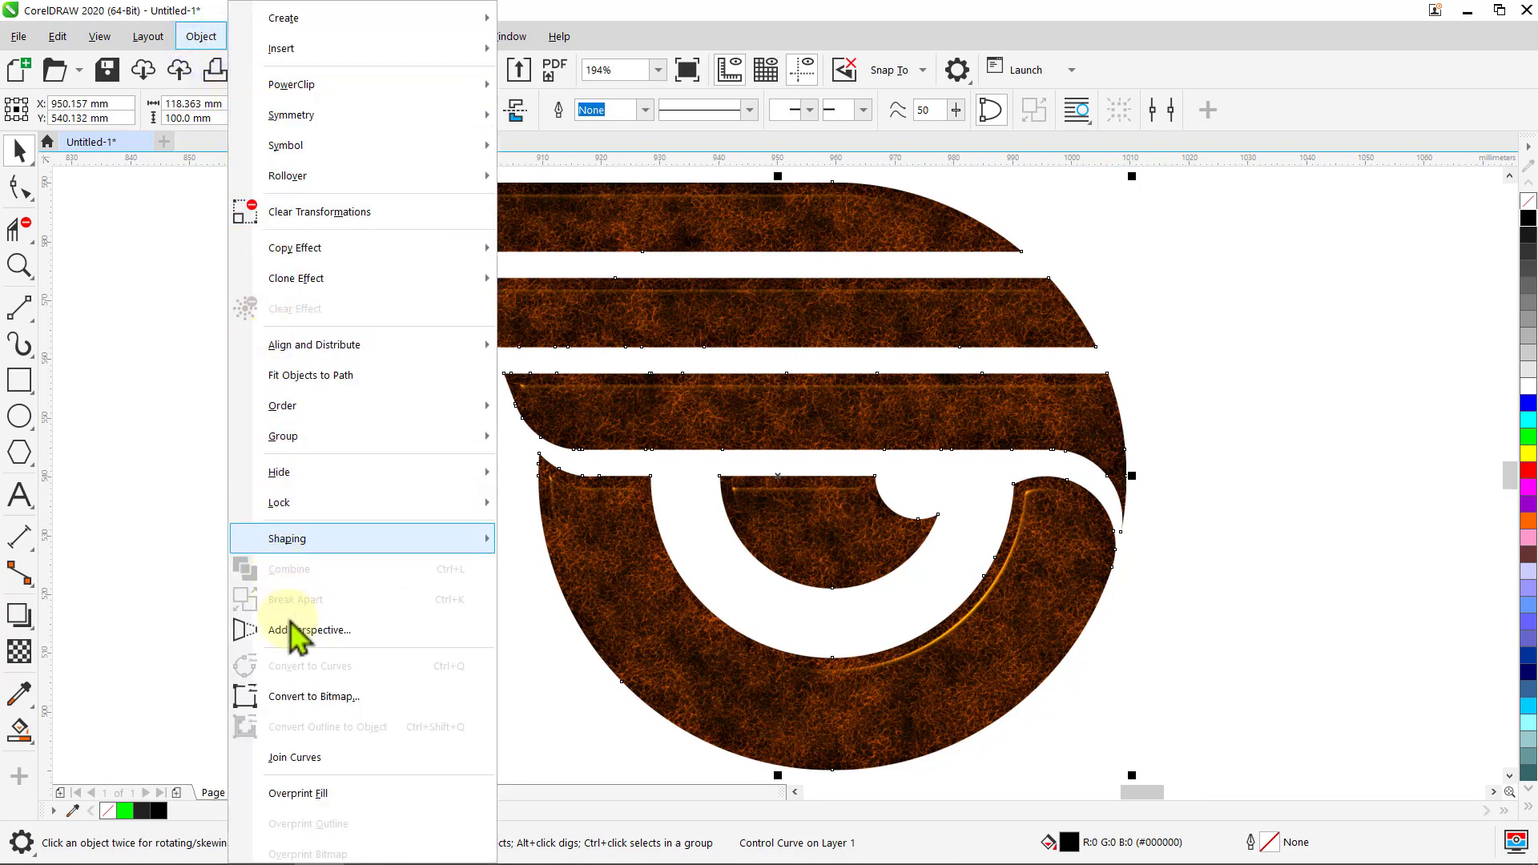
click(299, 693)
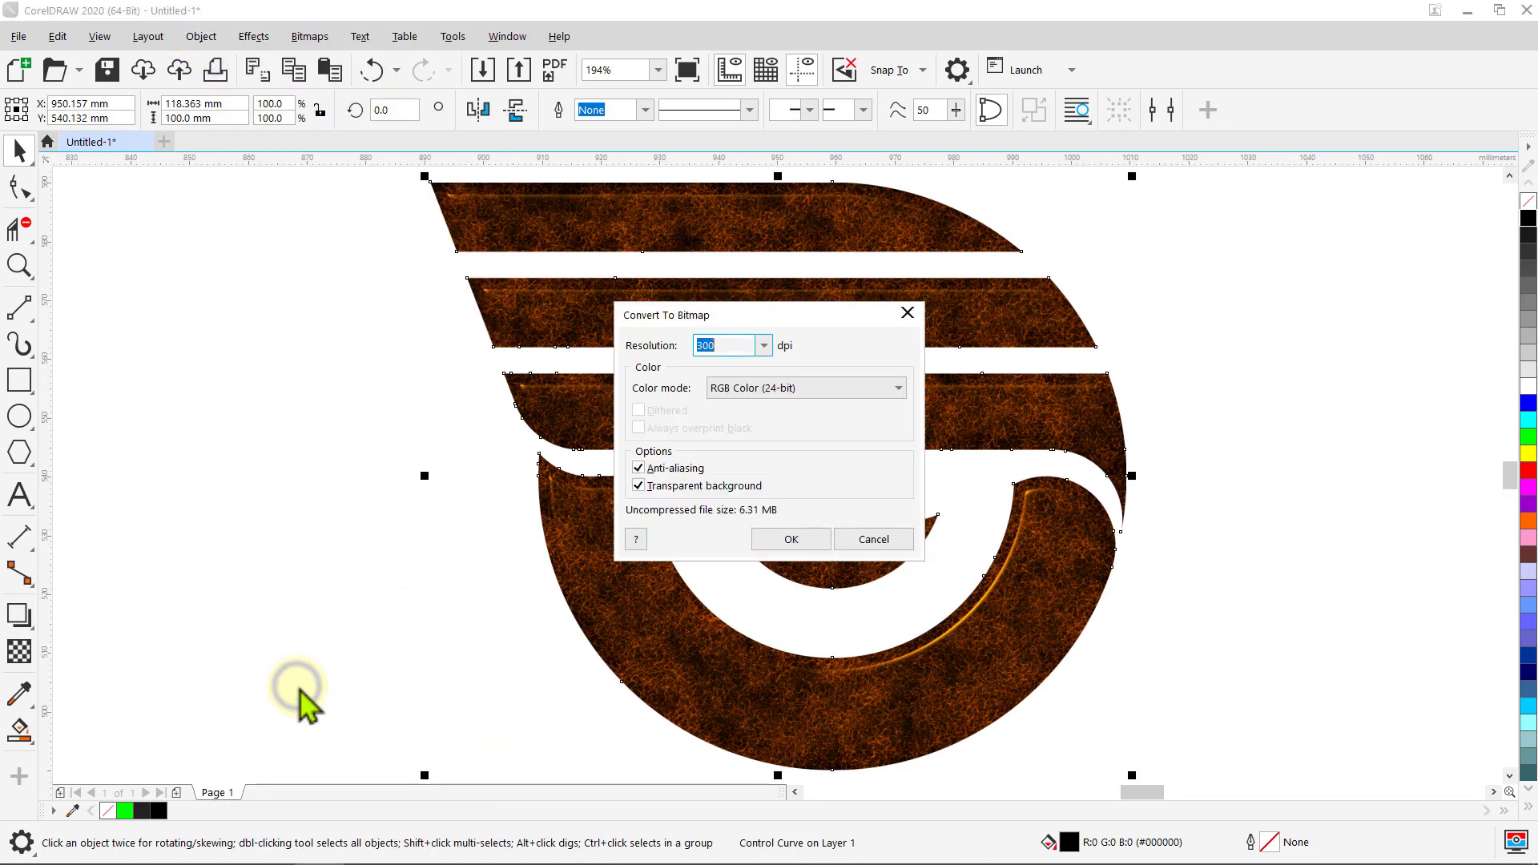
click(792, 541)
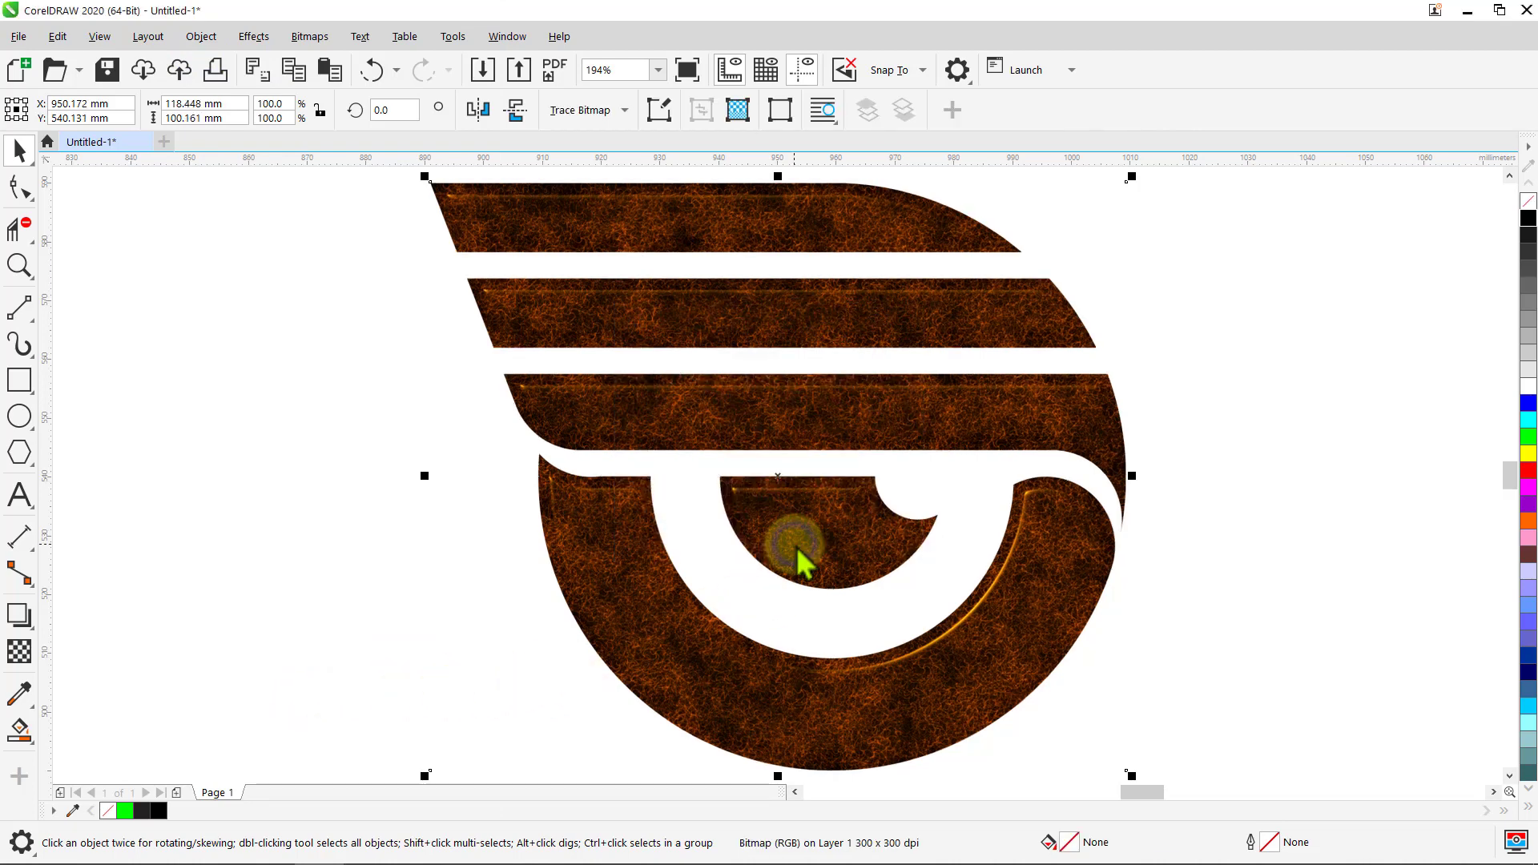
click(392, 387)
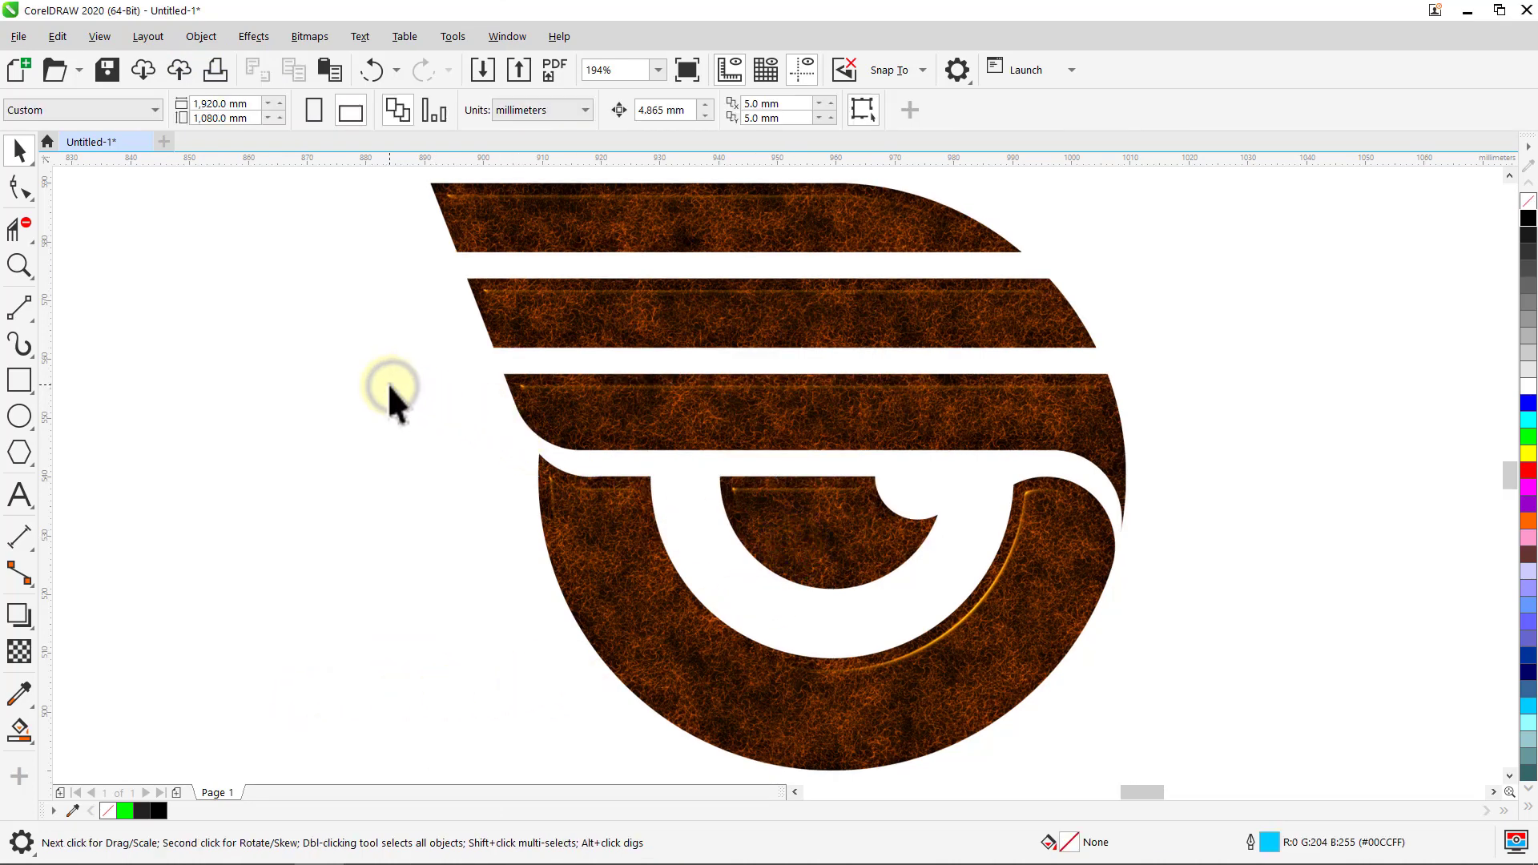
Step: Draw a rectangle about 125 mm wide and 95 mm high over the logo
click(18, 379)
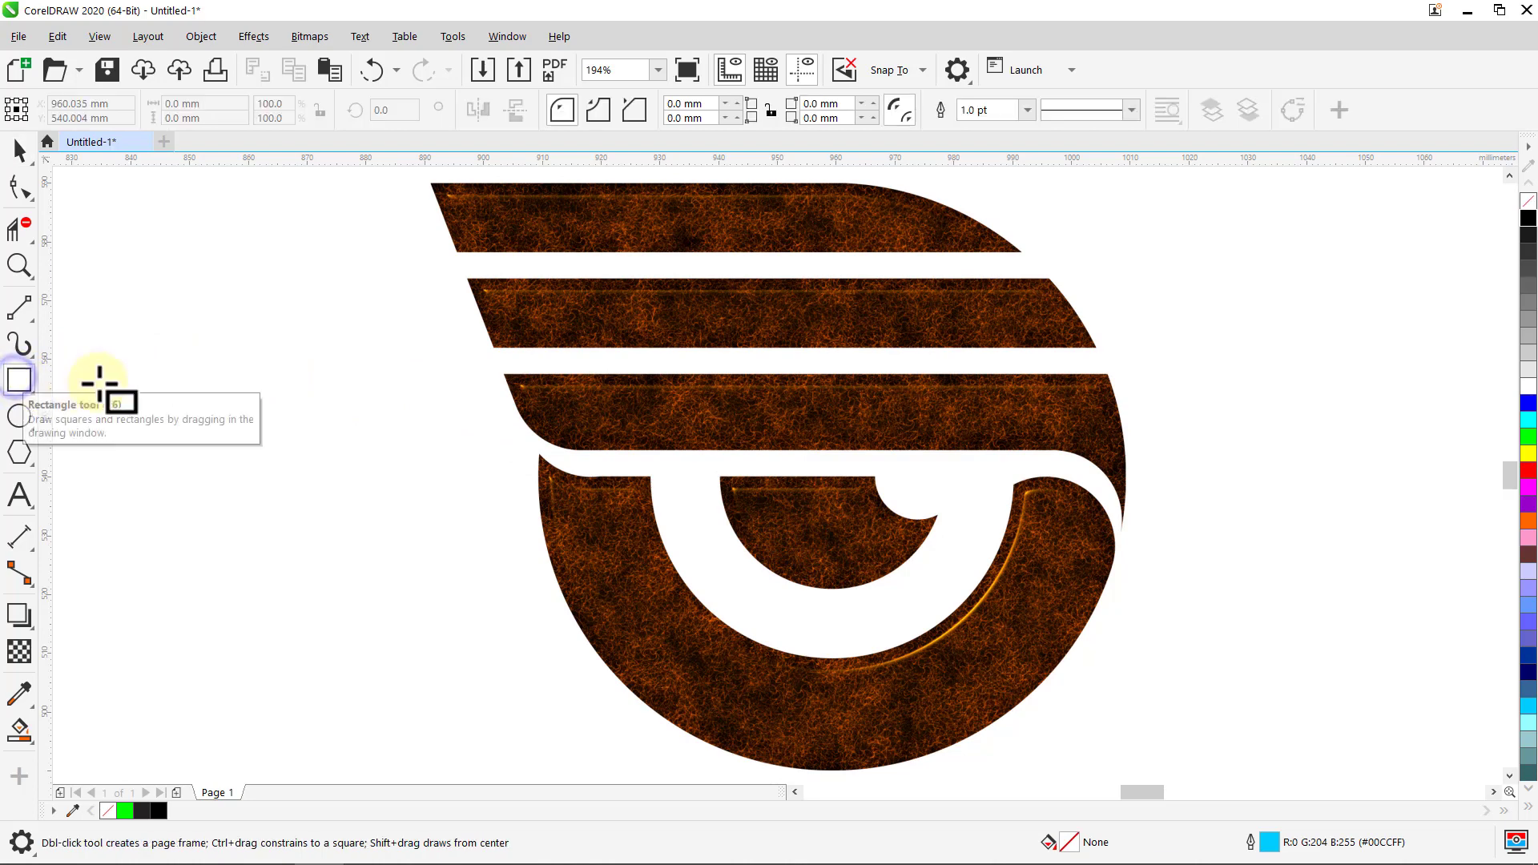
drag(403, 183, 1138, 738)
key(space)
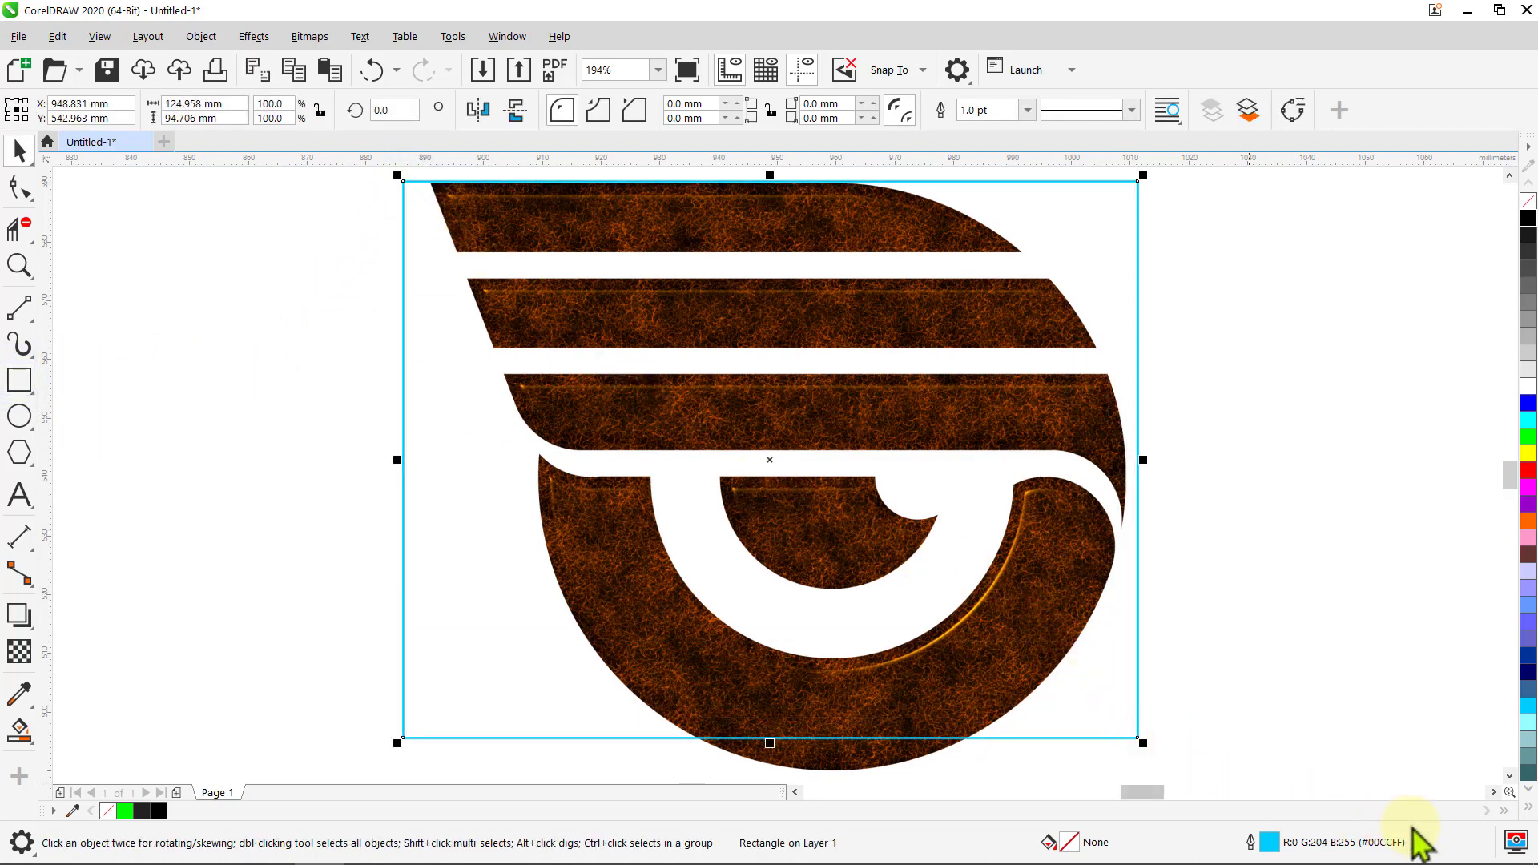
Step: Fill the rectangle with pale yellow (#FFFFCC) and remove its outline
click(1526, 811)
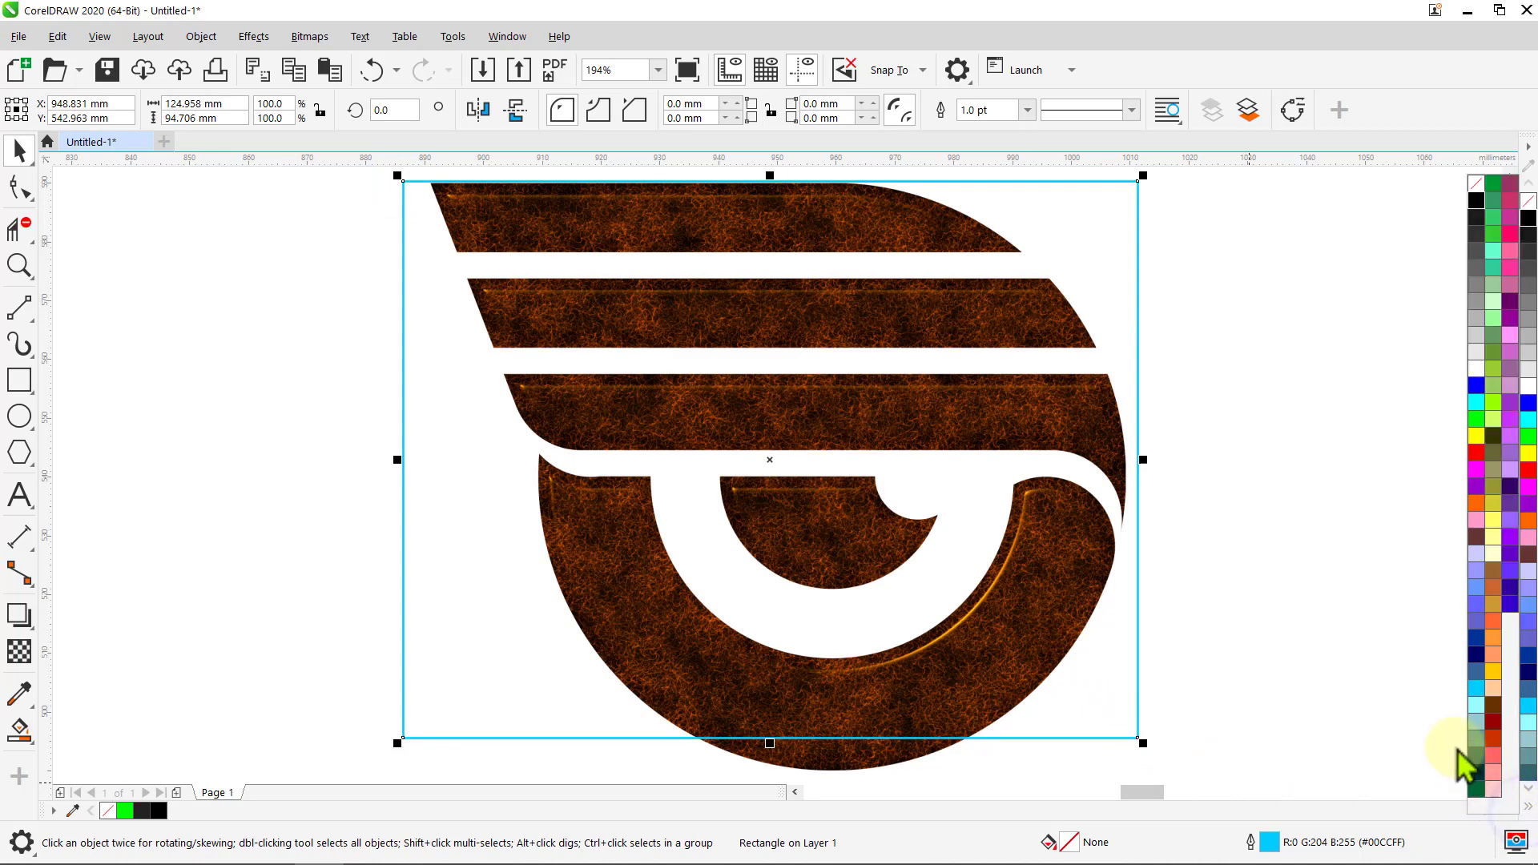
click(1494, 554)
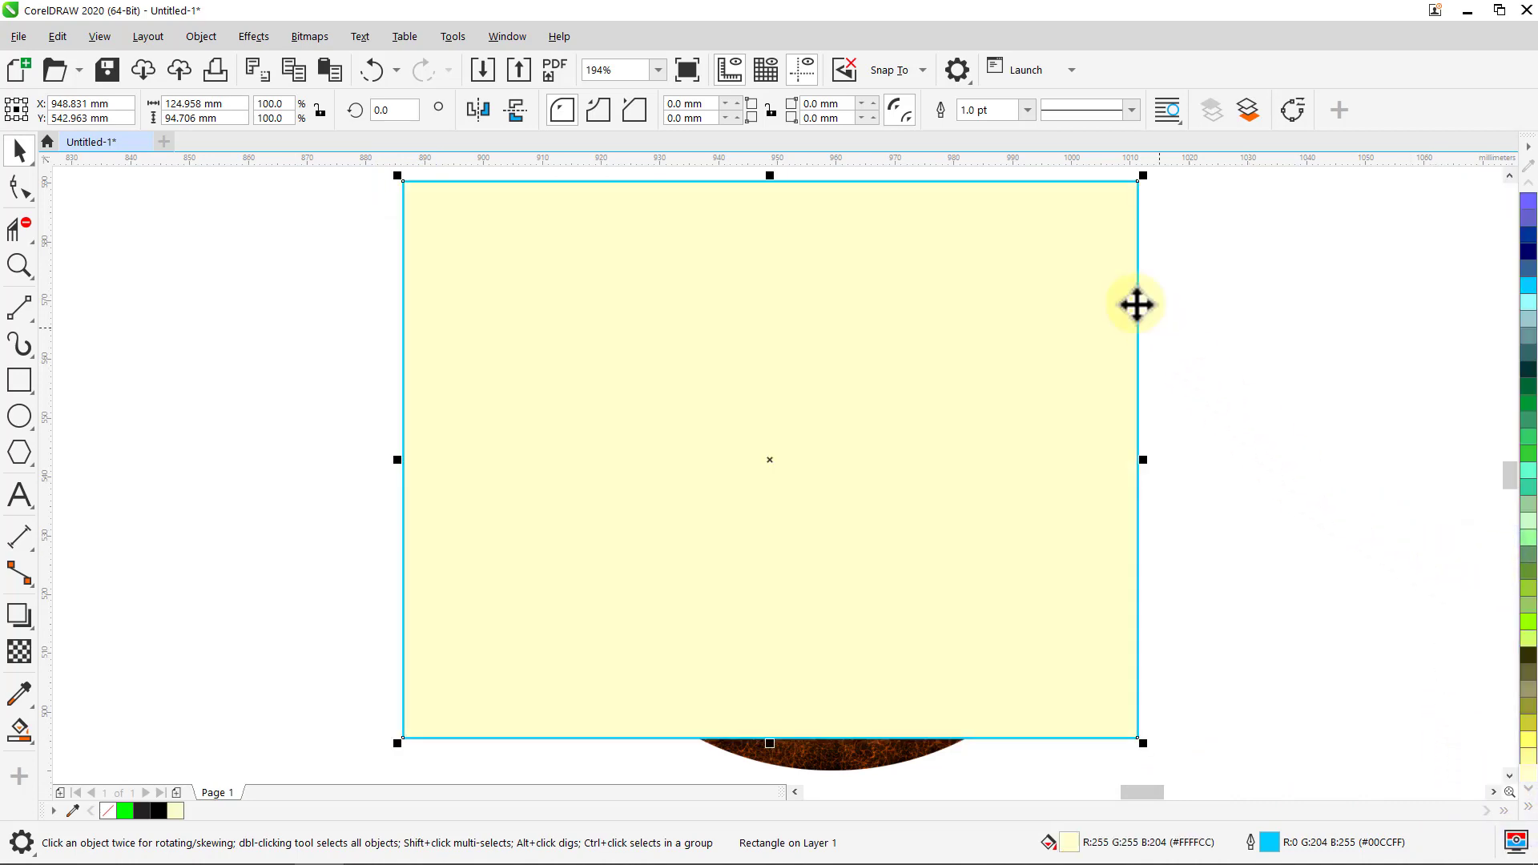
click(1029, 114)
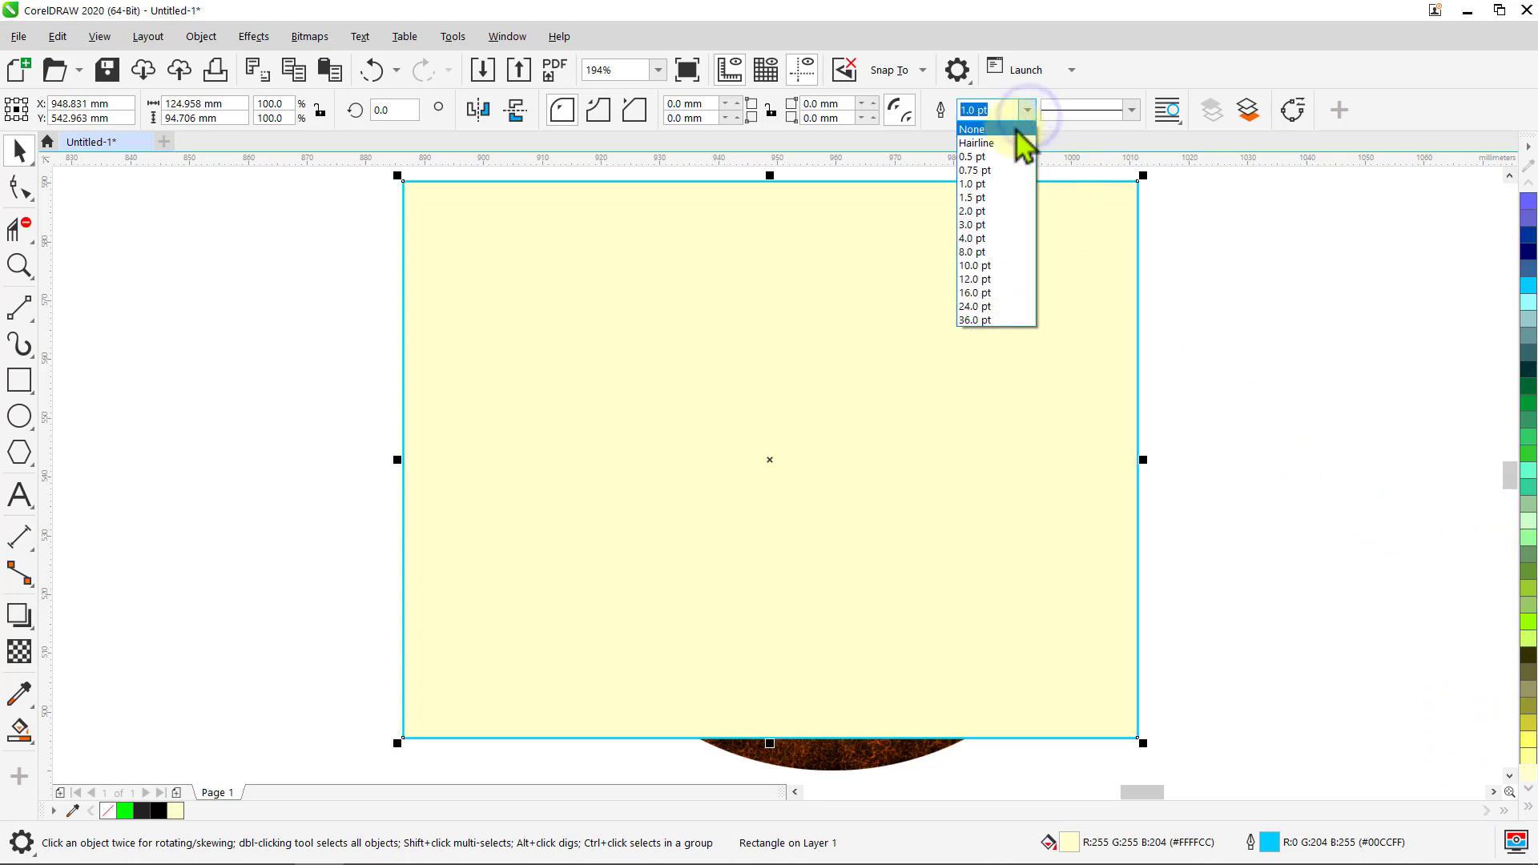
click(1012, 126)
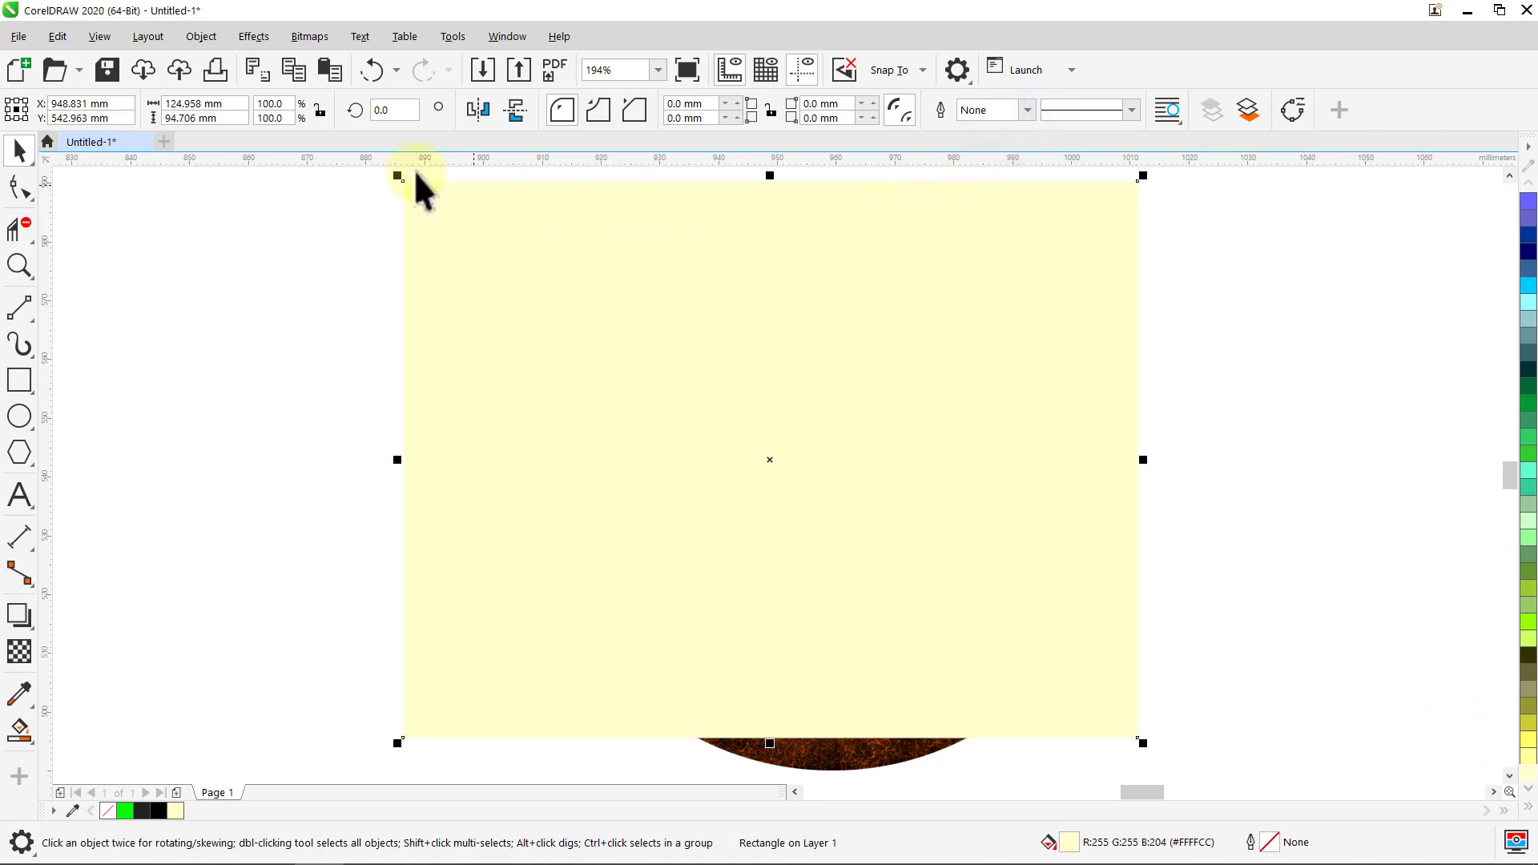
Step: Start an Elephant Skin texture effect on the pale yellow rectangle and choose golden brown from the RGB palette as its color
click(251, 38)
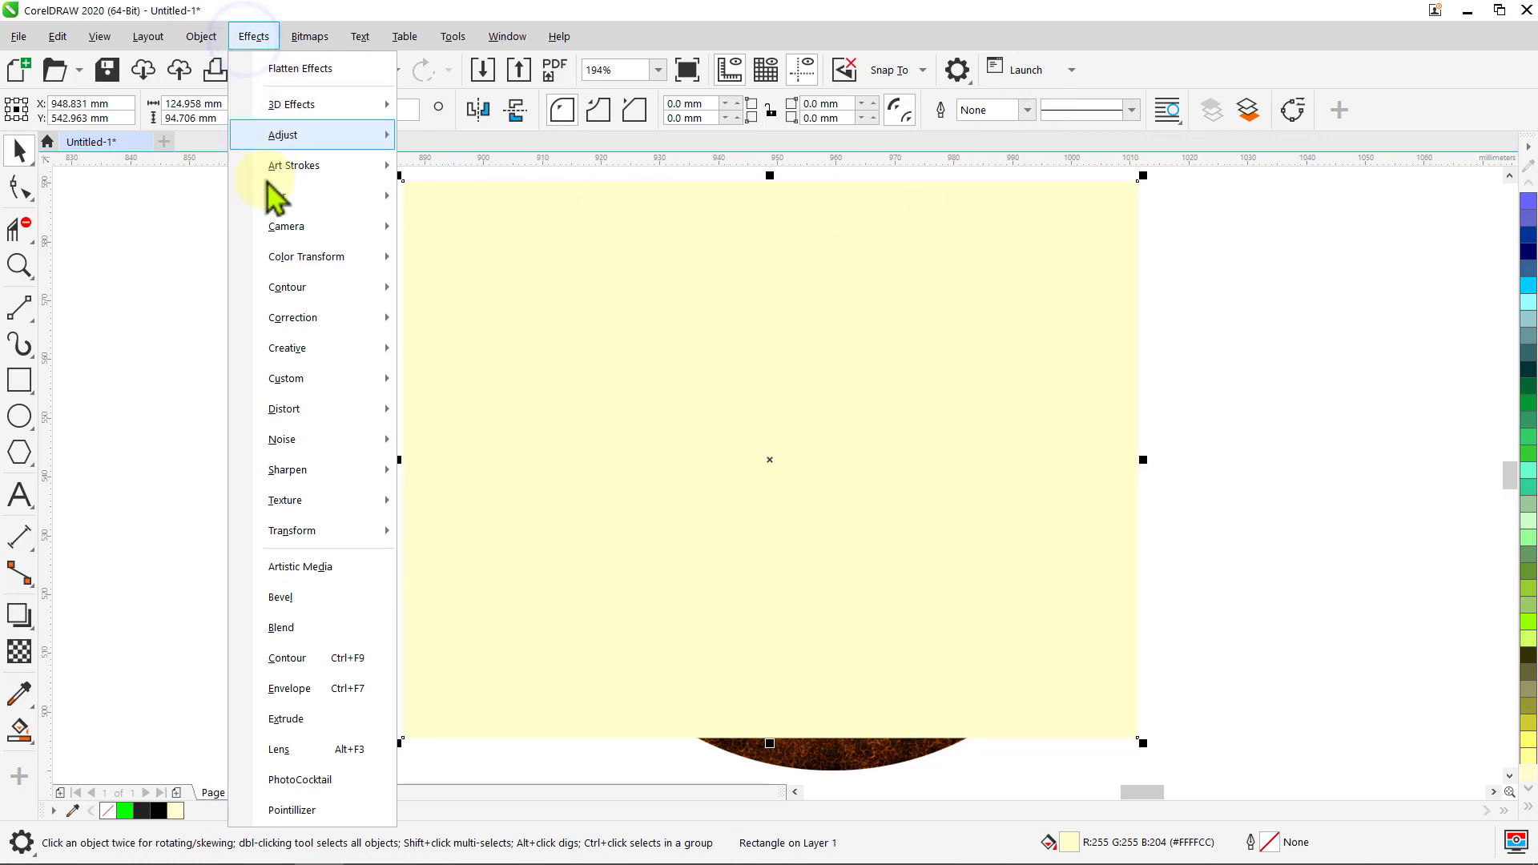
mouse_move(309, 503)
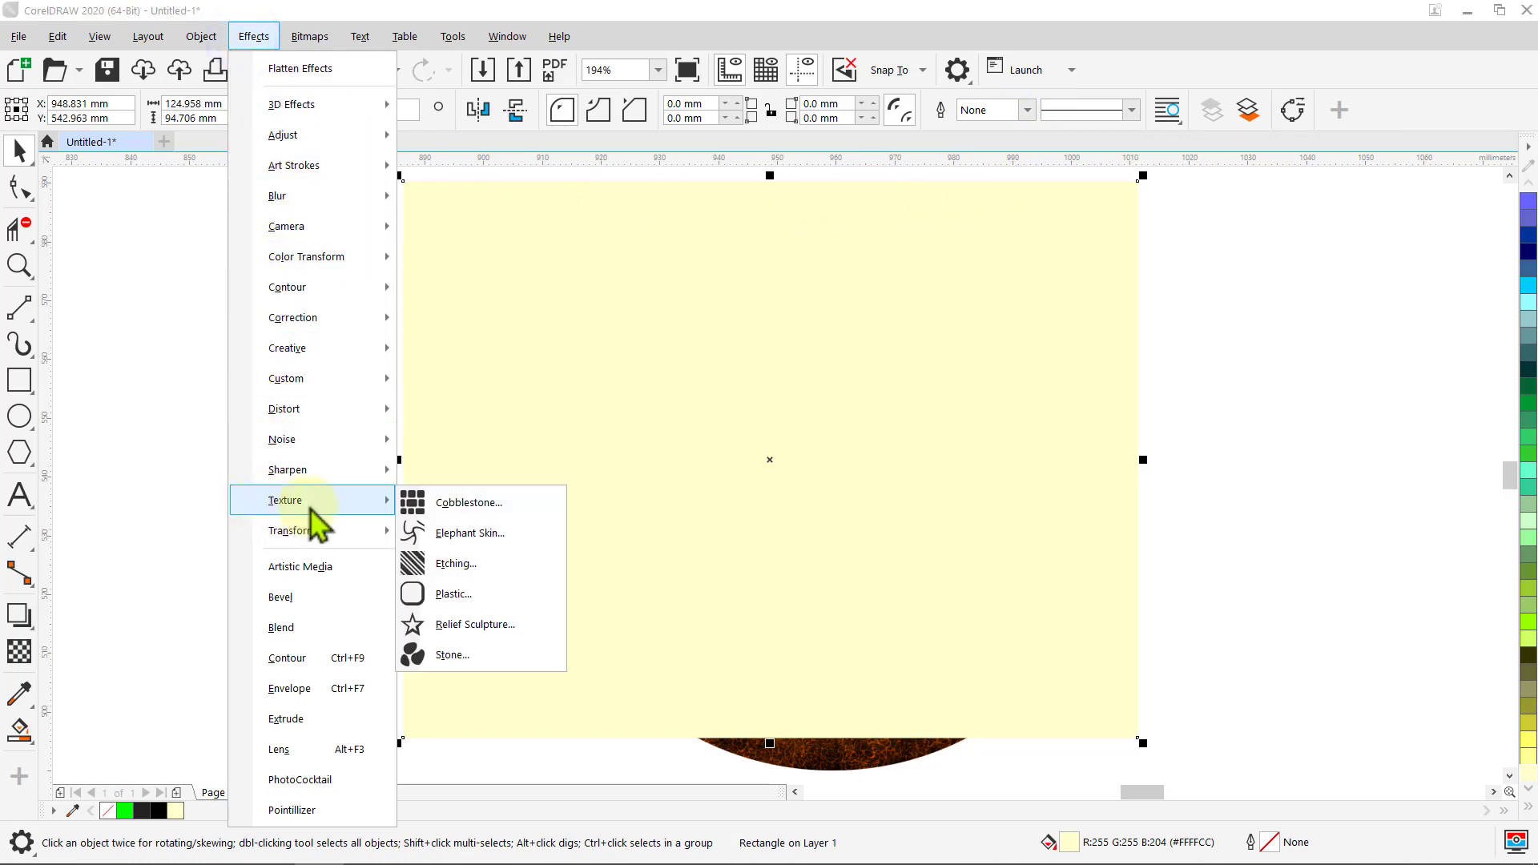
click(447, 534)
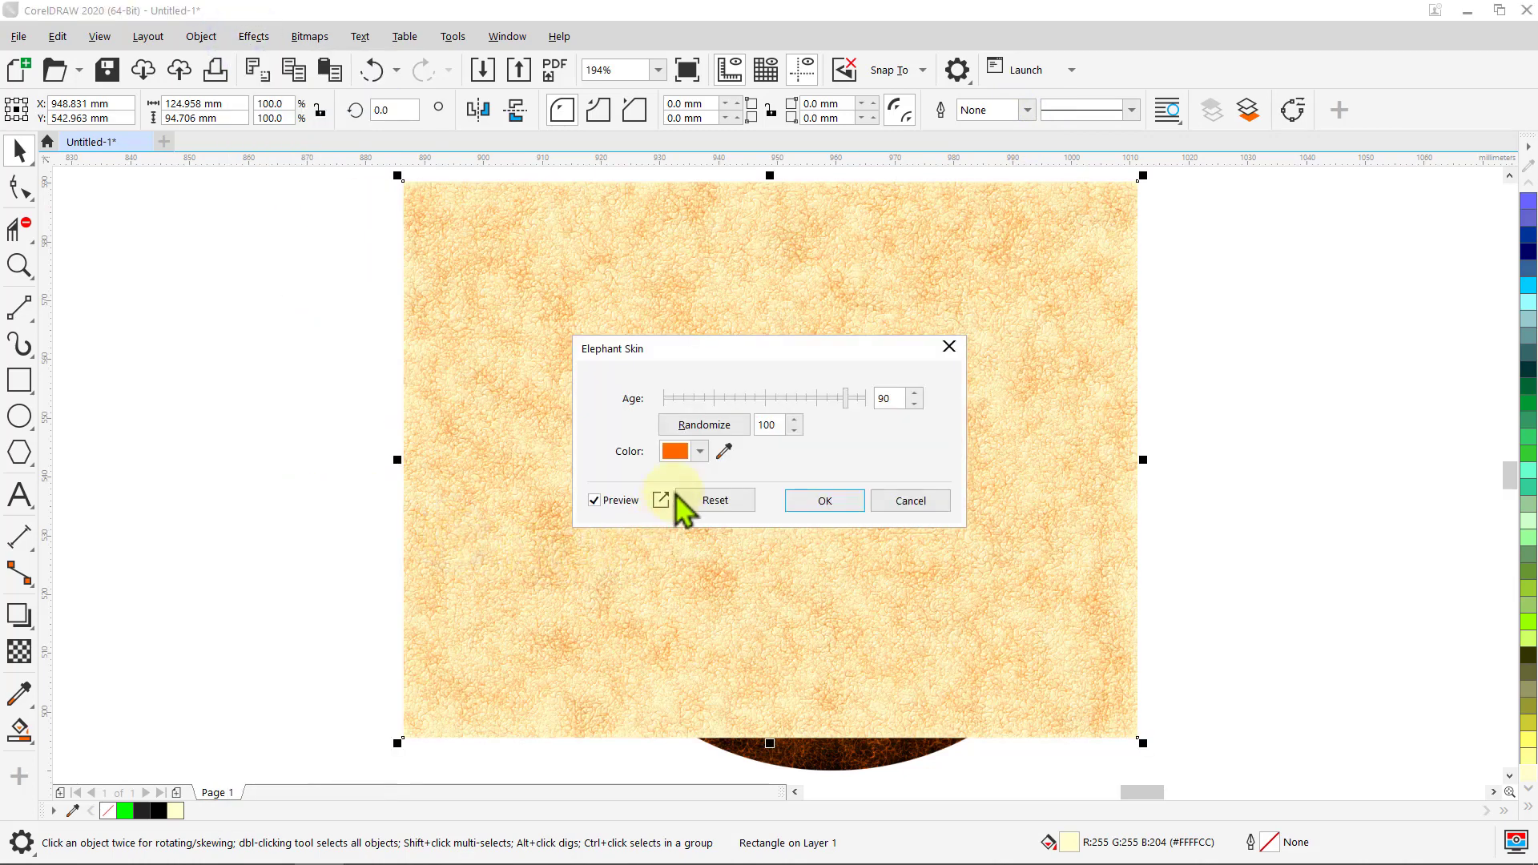
click(700, 452)
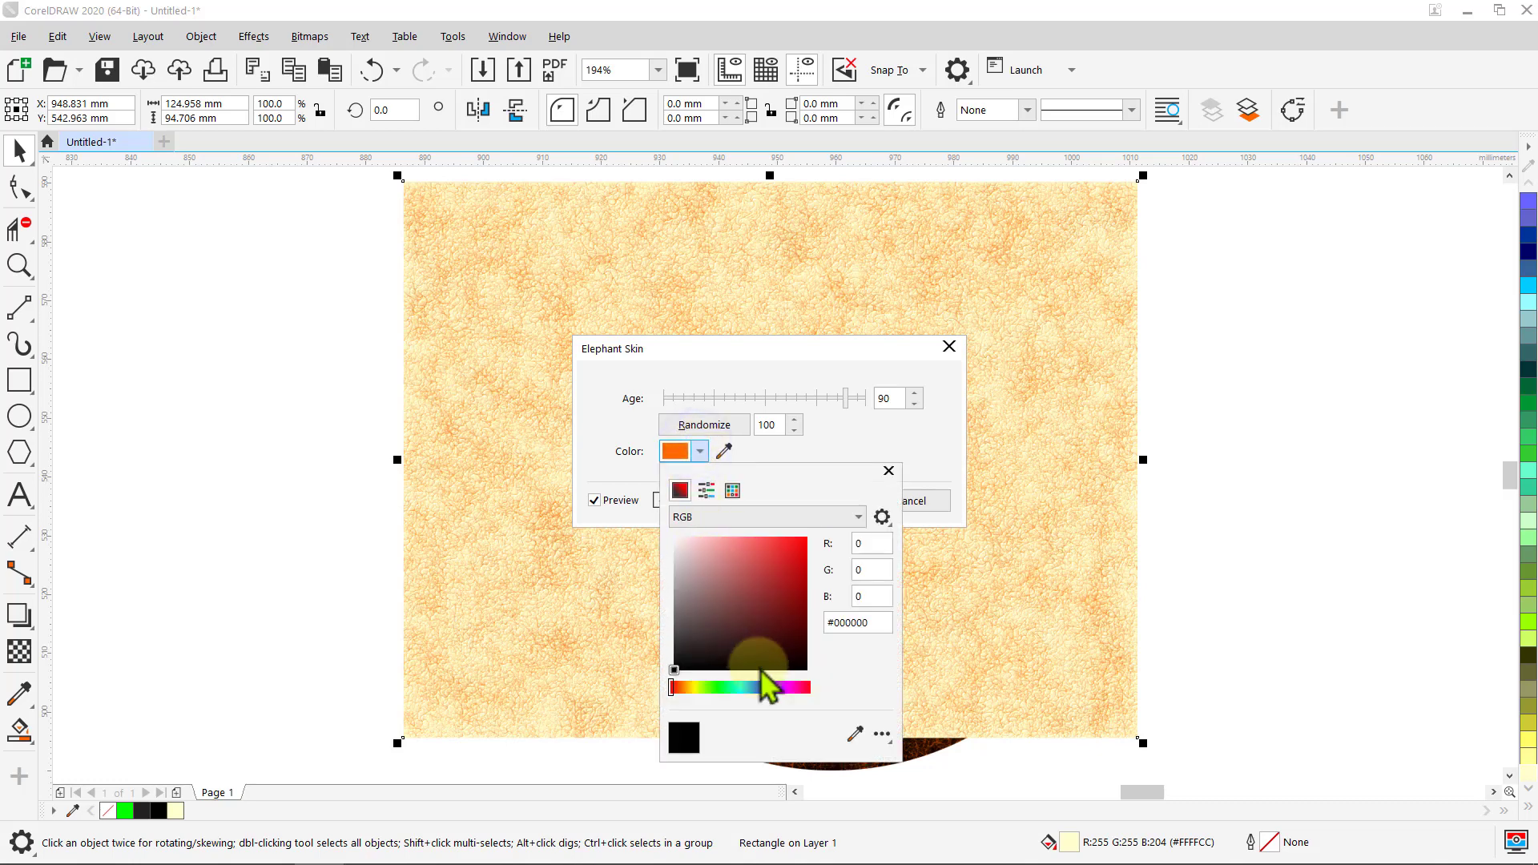
click(855, 735)
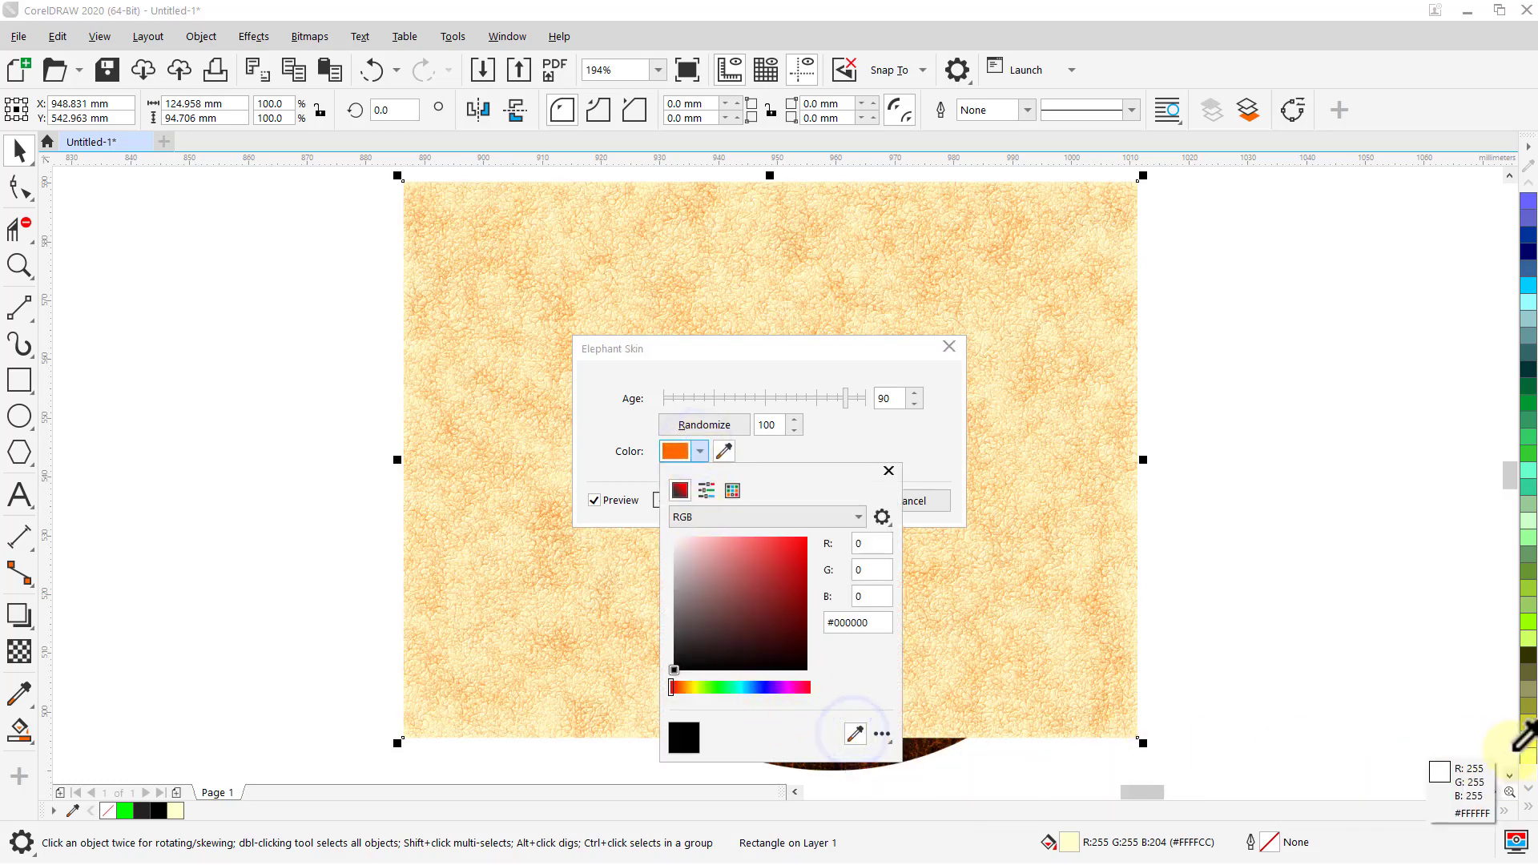
click(1527, 737)
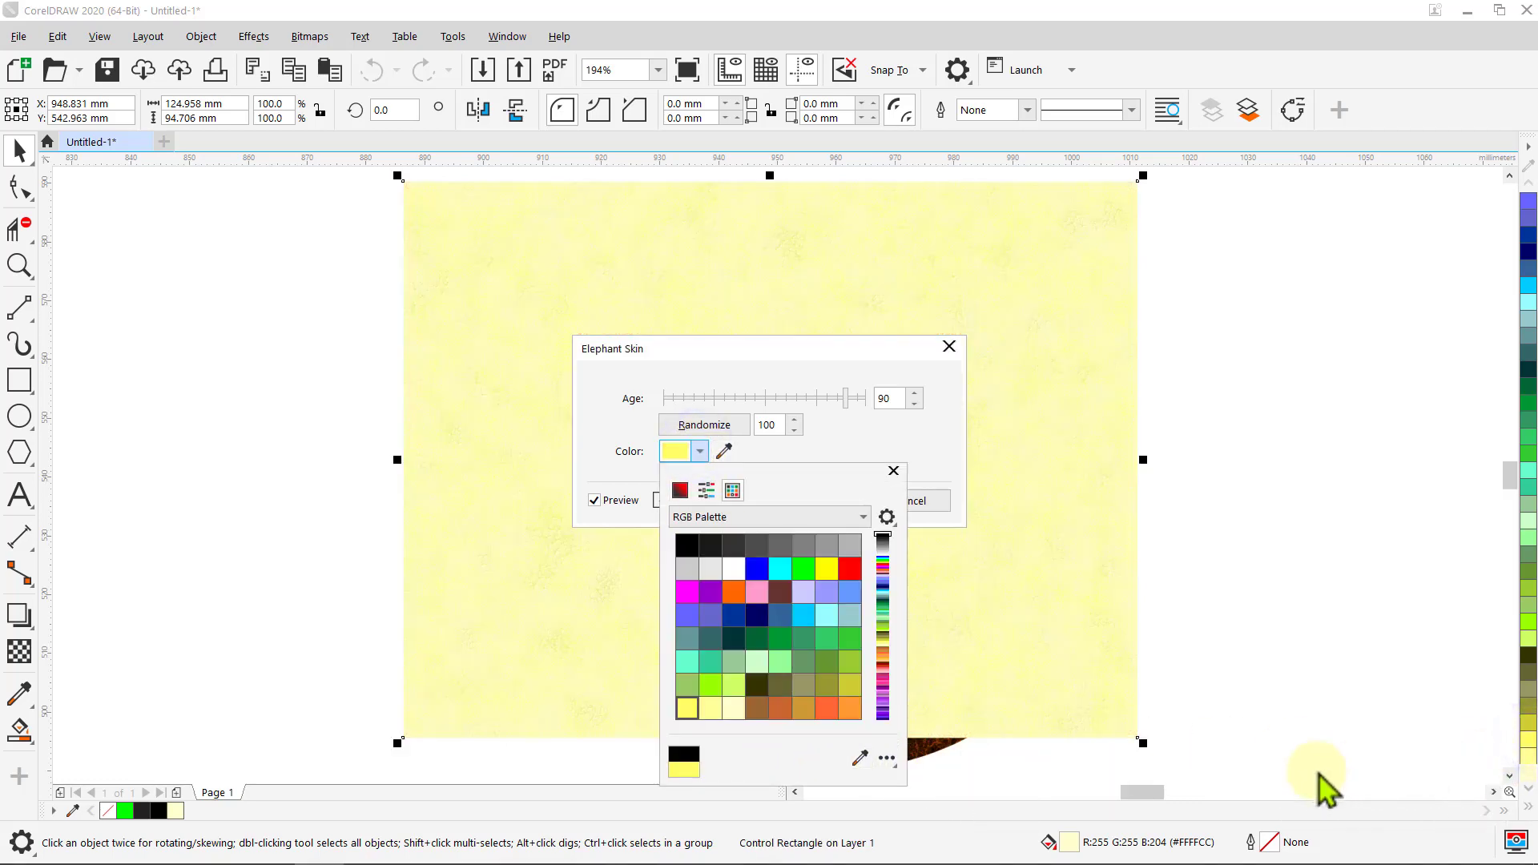
click(803, 713)
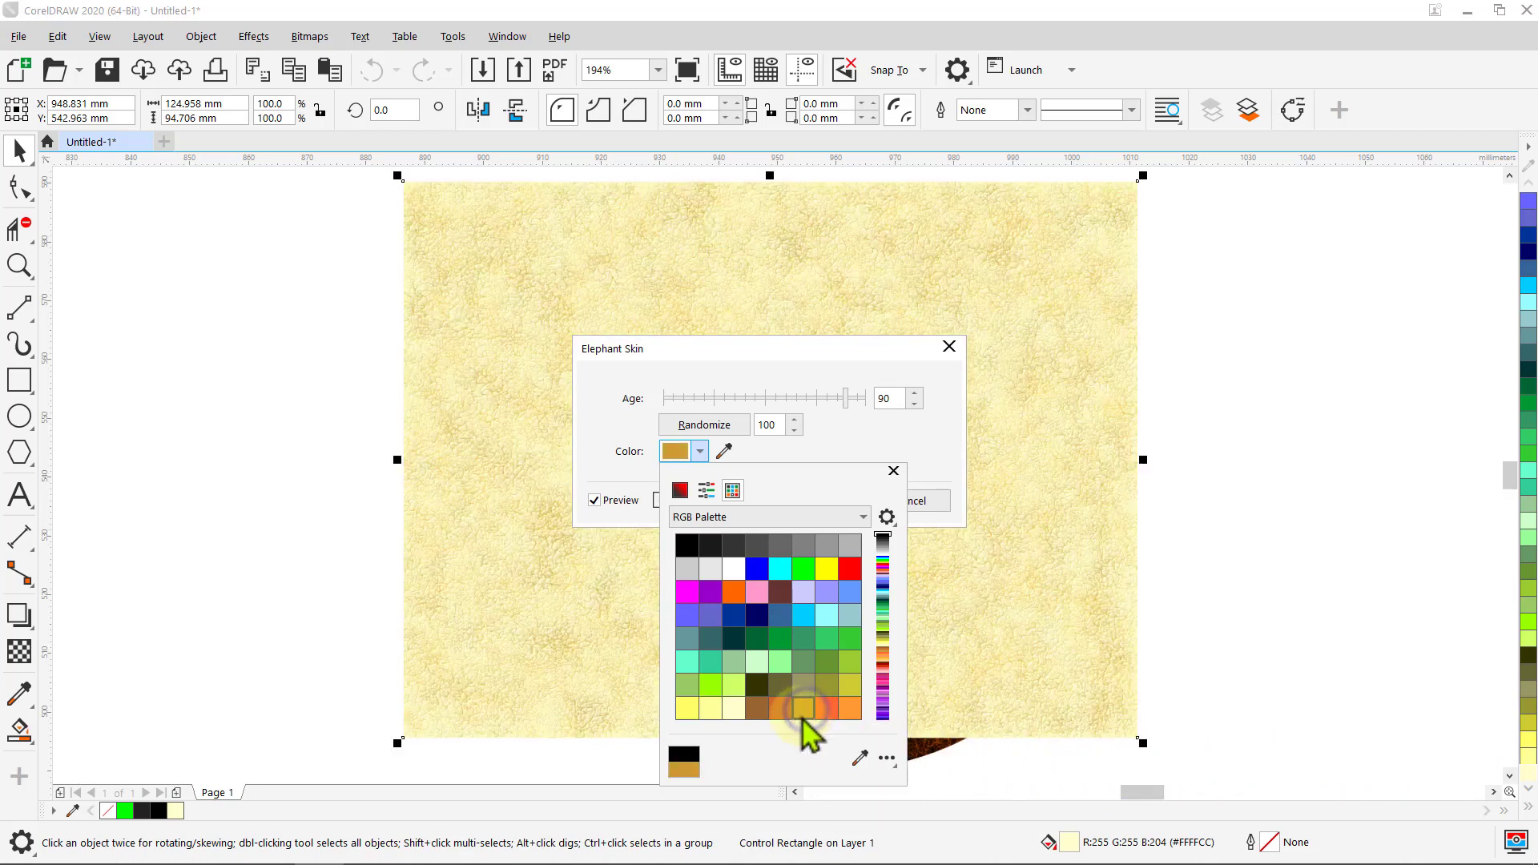
click(894, 471)
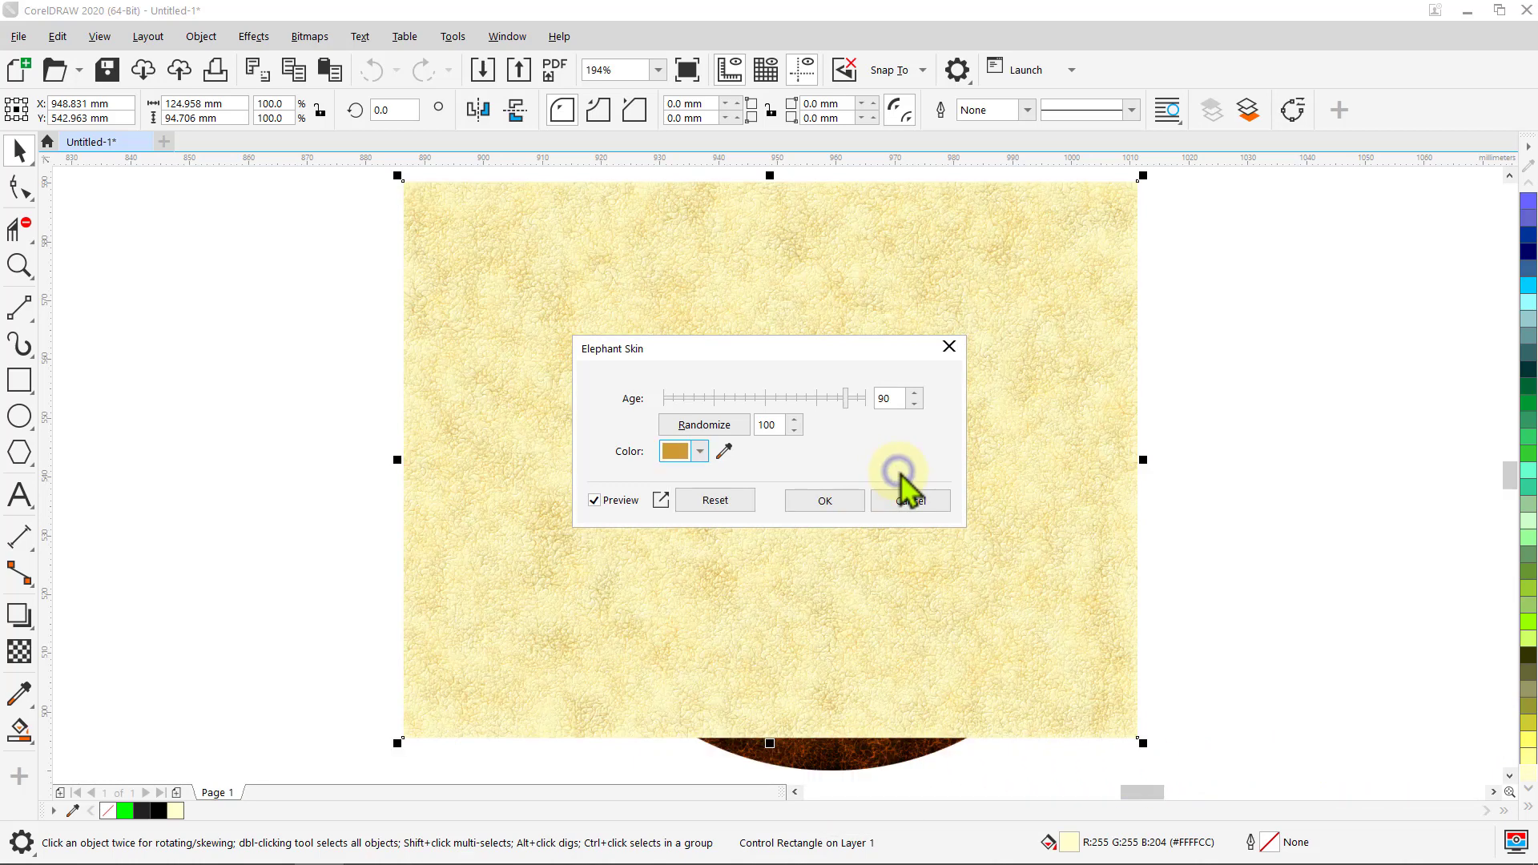
Step: Set the Elephant Skin age to 50 and the randomize value to 500, and apply the effect to the rectangle
double_click(879, 396)
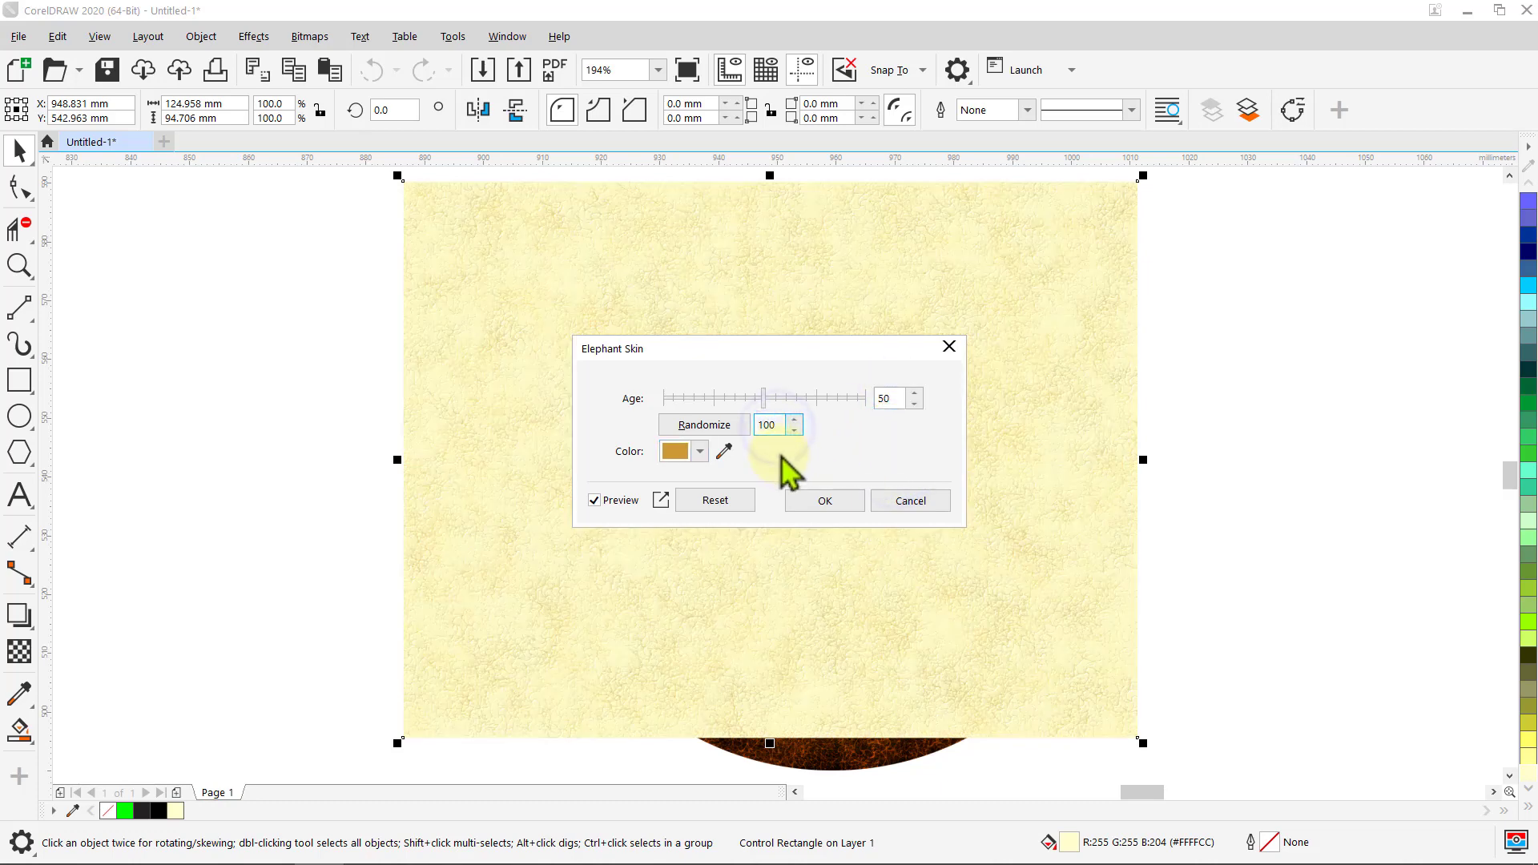
text(5)
click(892, 398)
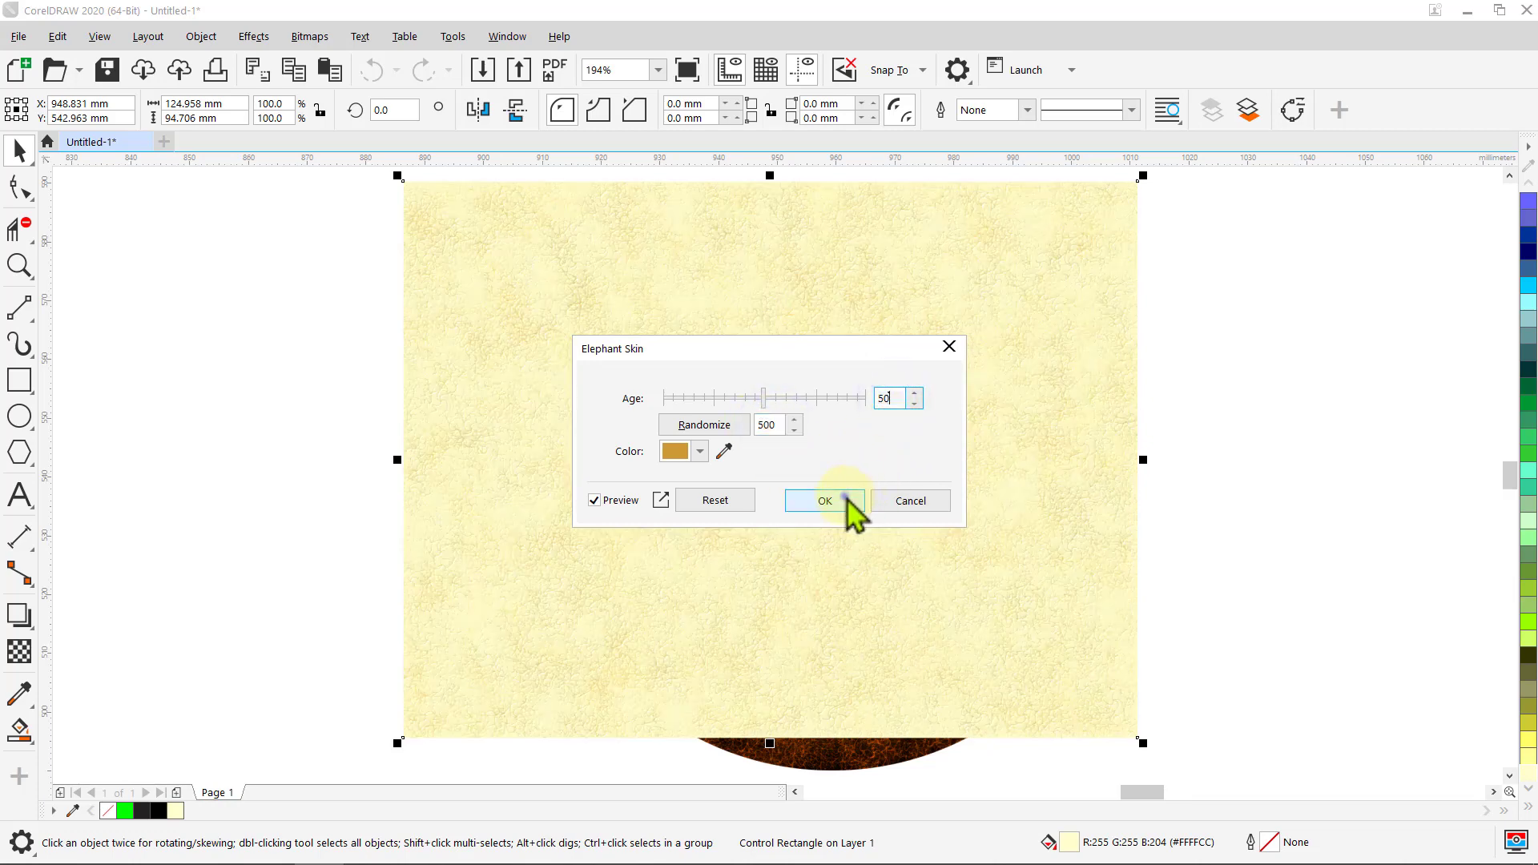
click(825, 500)
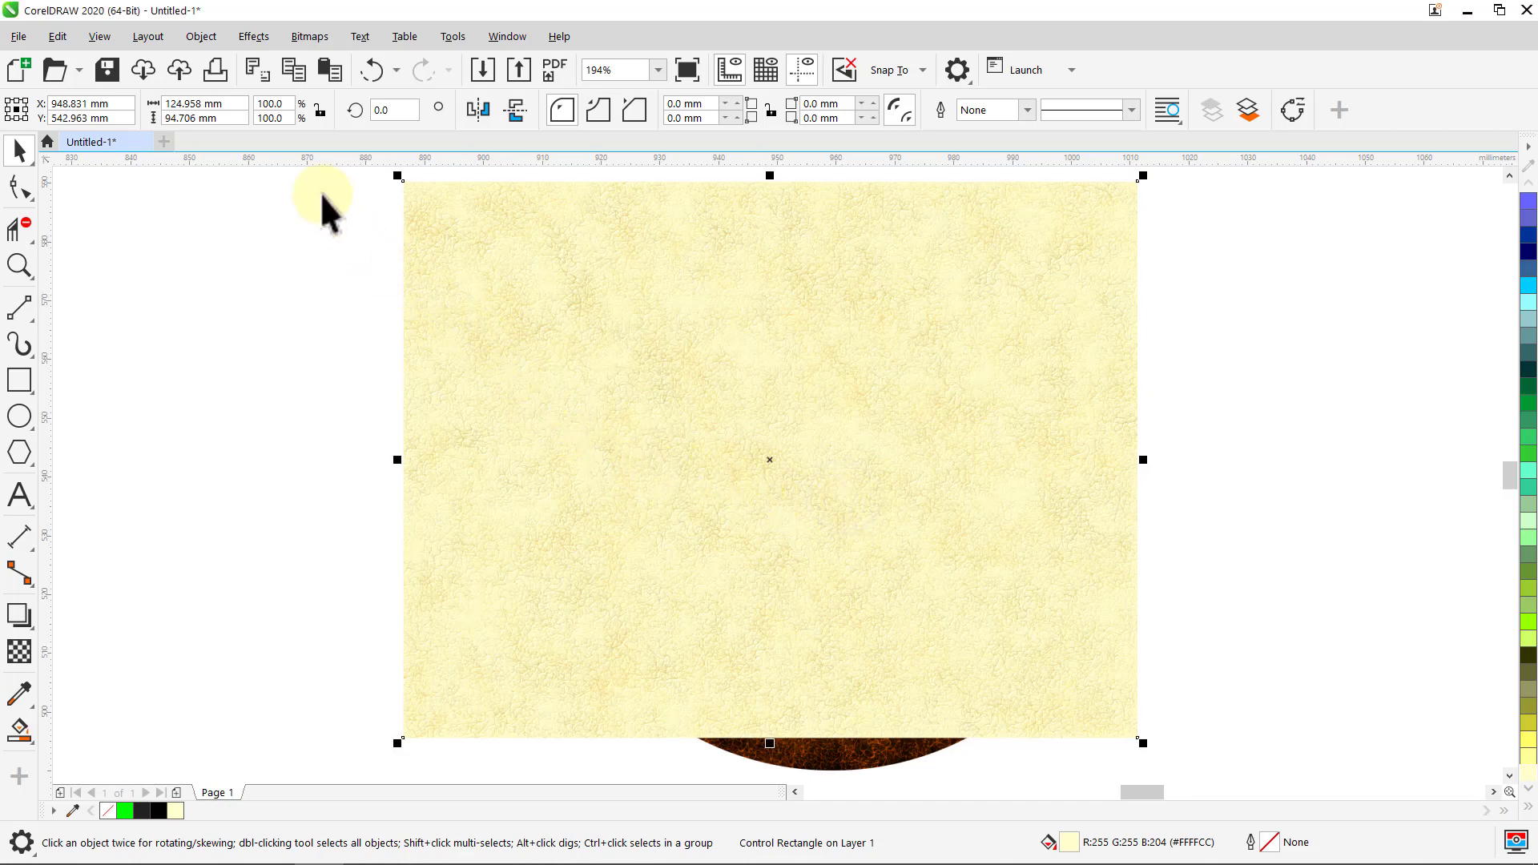
Step: Convert the textured rectangle to a 300 dpi RGB Color (24-bit) bitmap with a transparent background
click(201, 36)
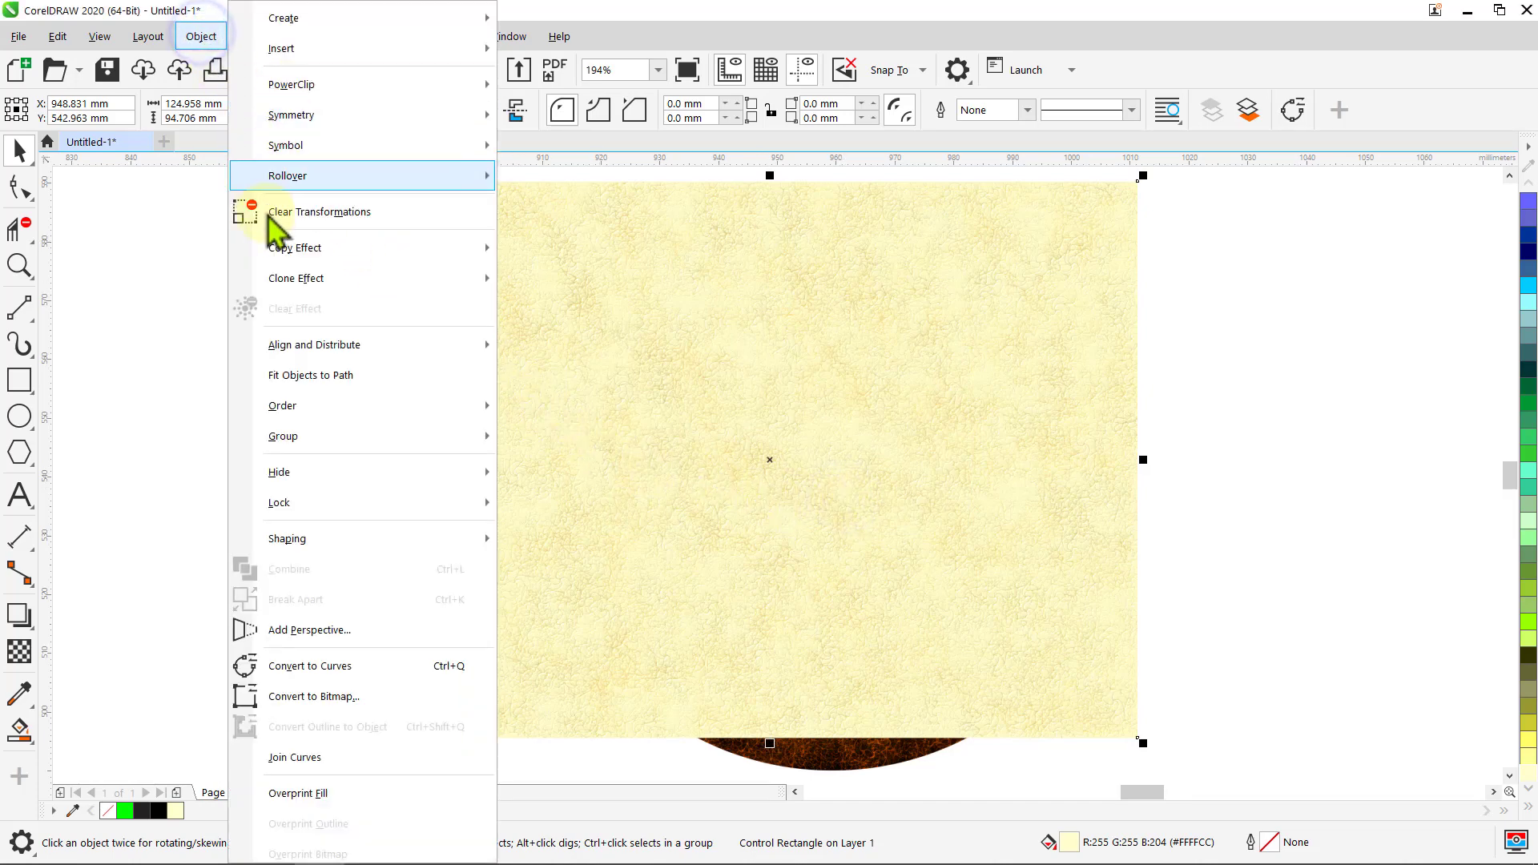
click(307, 699)
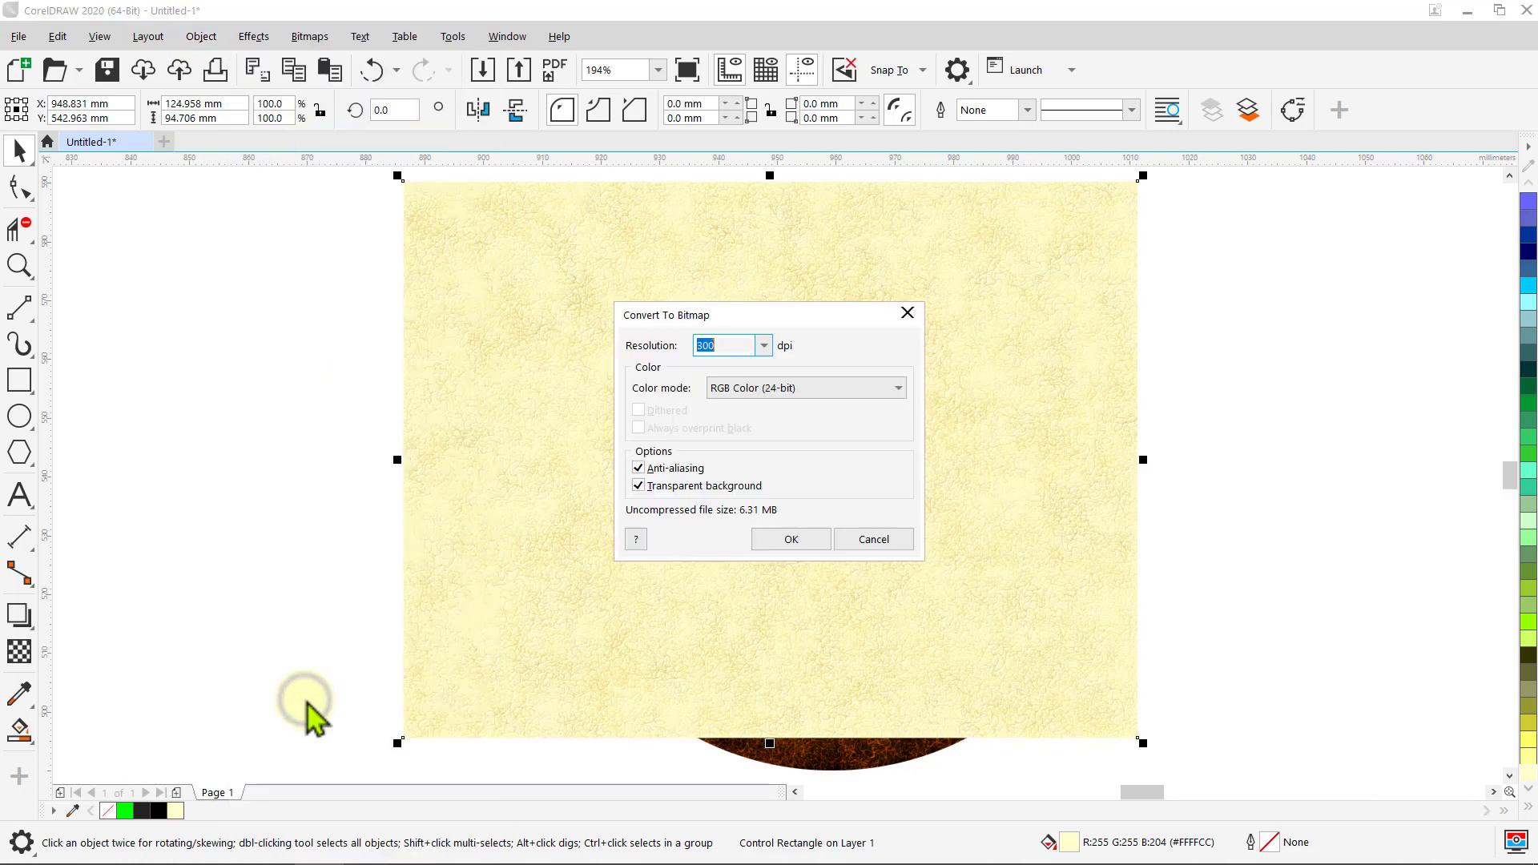
click(765, 540)
click(371, 545)
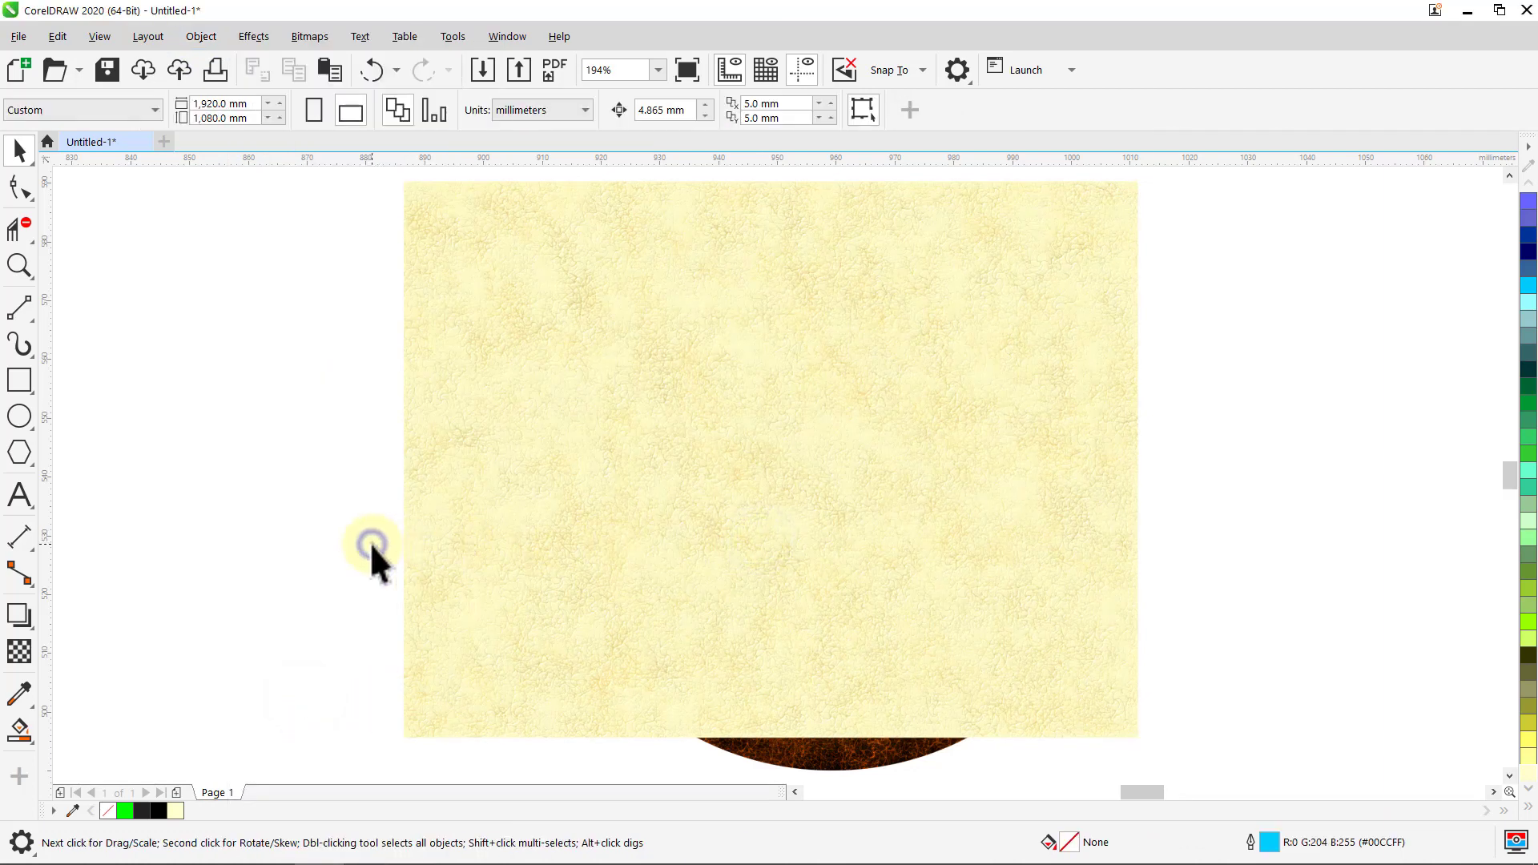
Step: Center both the logo bitmap and the rectangle bitmap on the page
click(626, 70)
text(18)
key(Return)
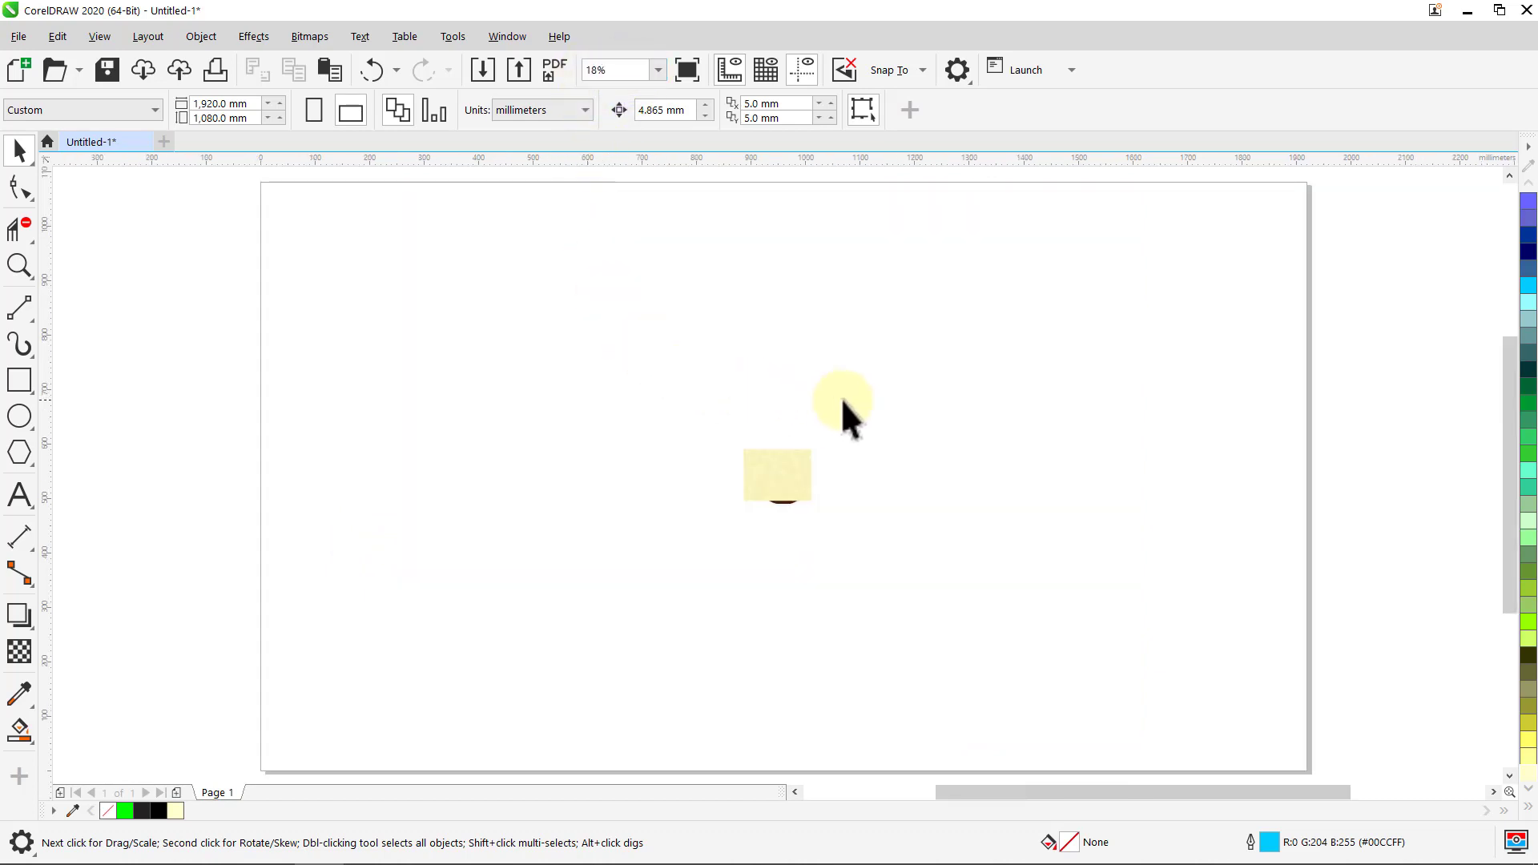
drag(710, 534, 698, 544)
key(p)
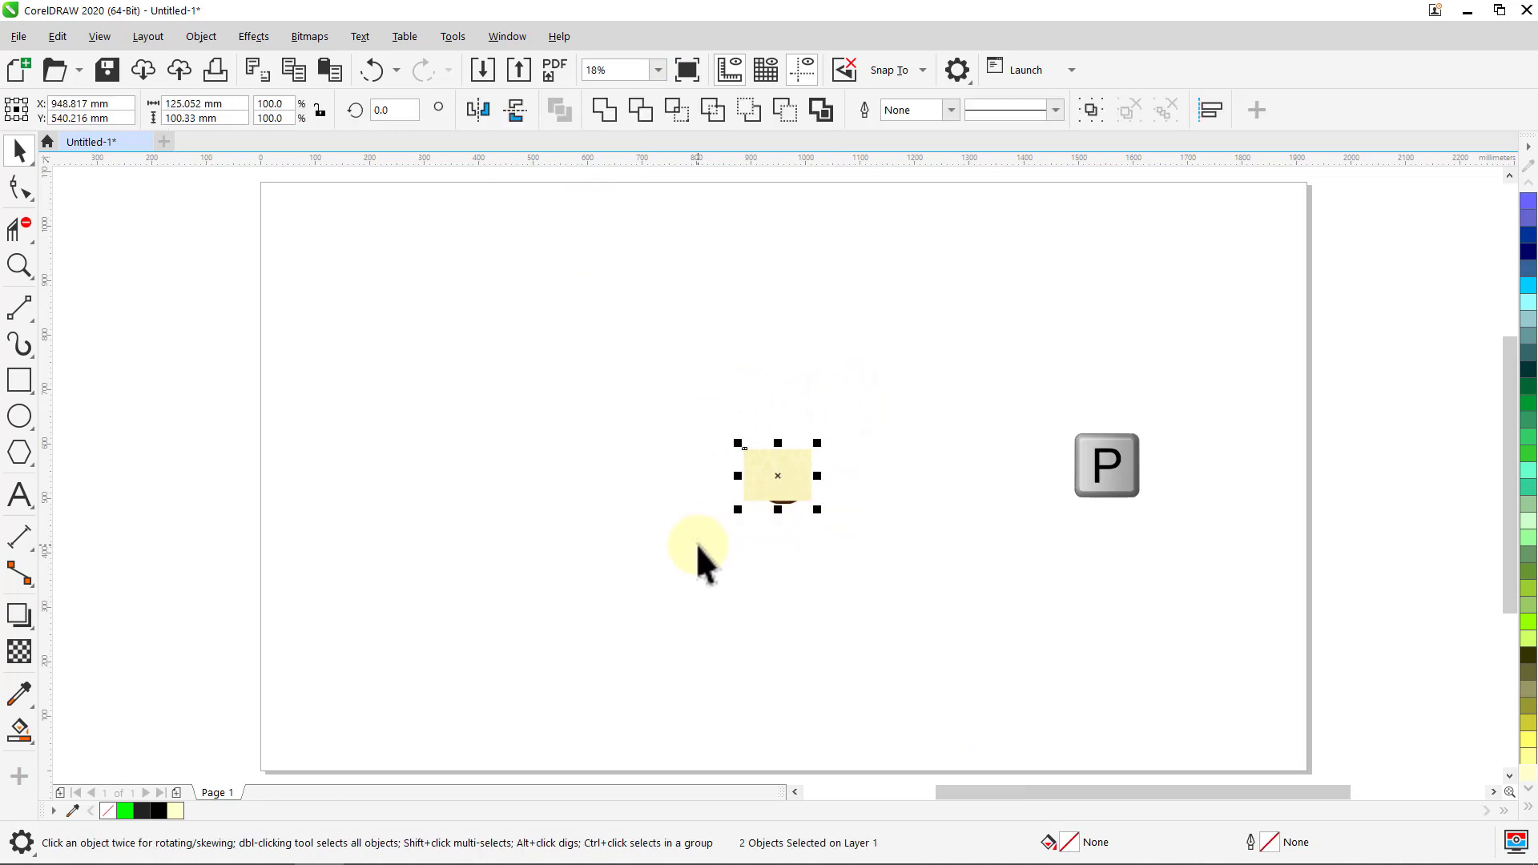
click(696, 543)
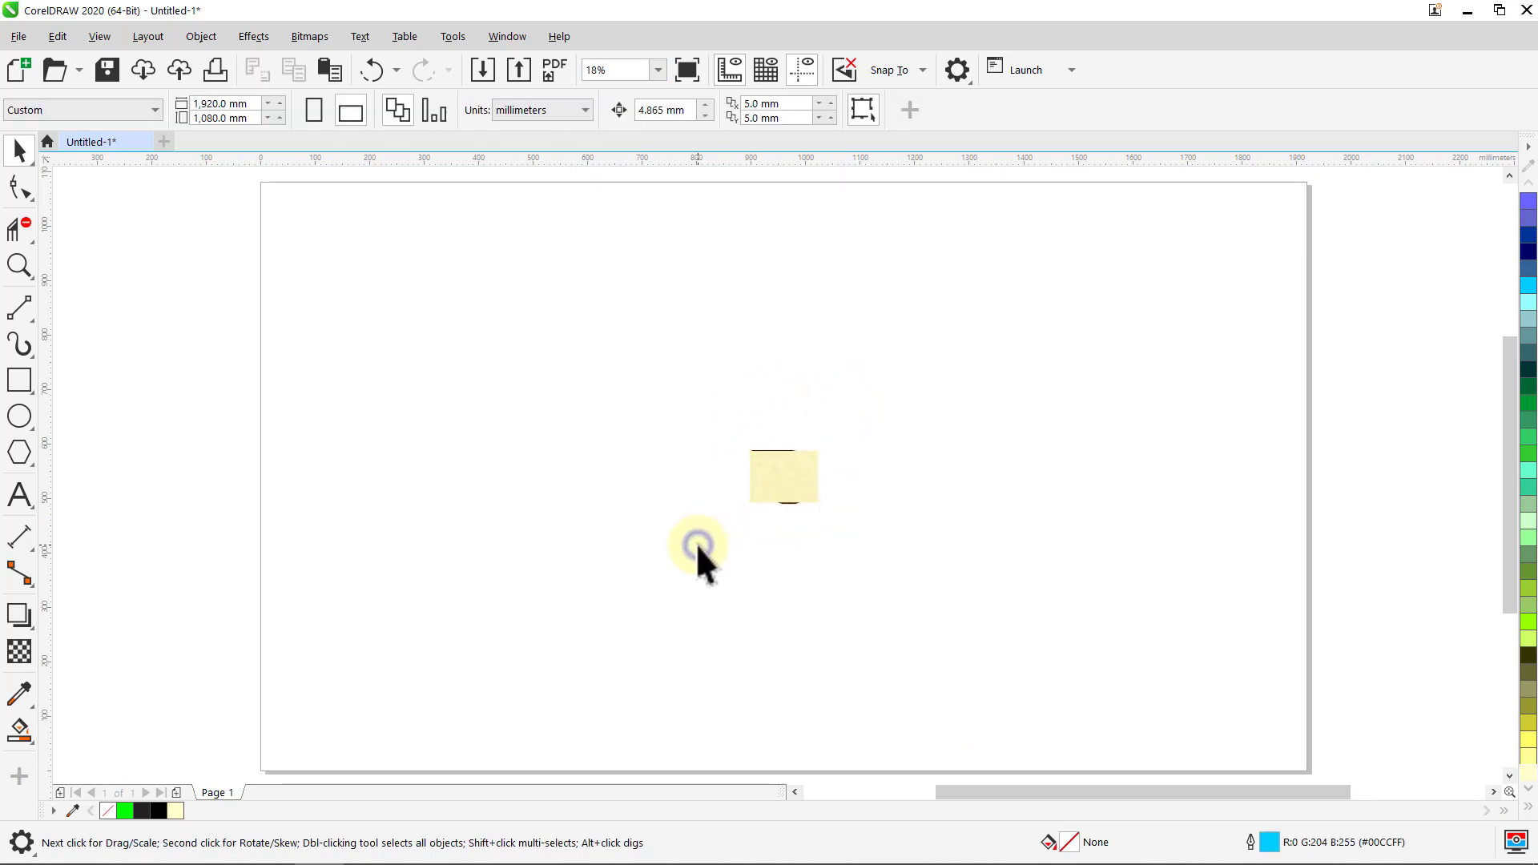
Step: Resize the pale yellow texture bitmap to 1,920 by 1,080 mm to cover the page, and send it behind the logo
click(796, 502)
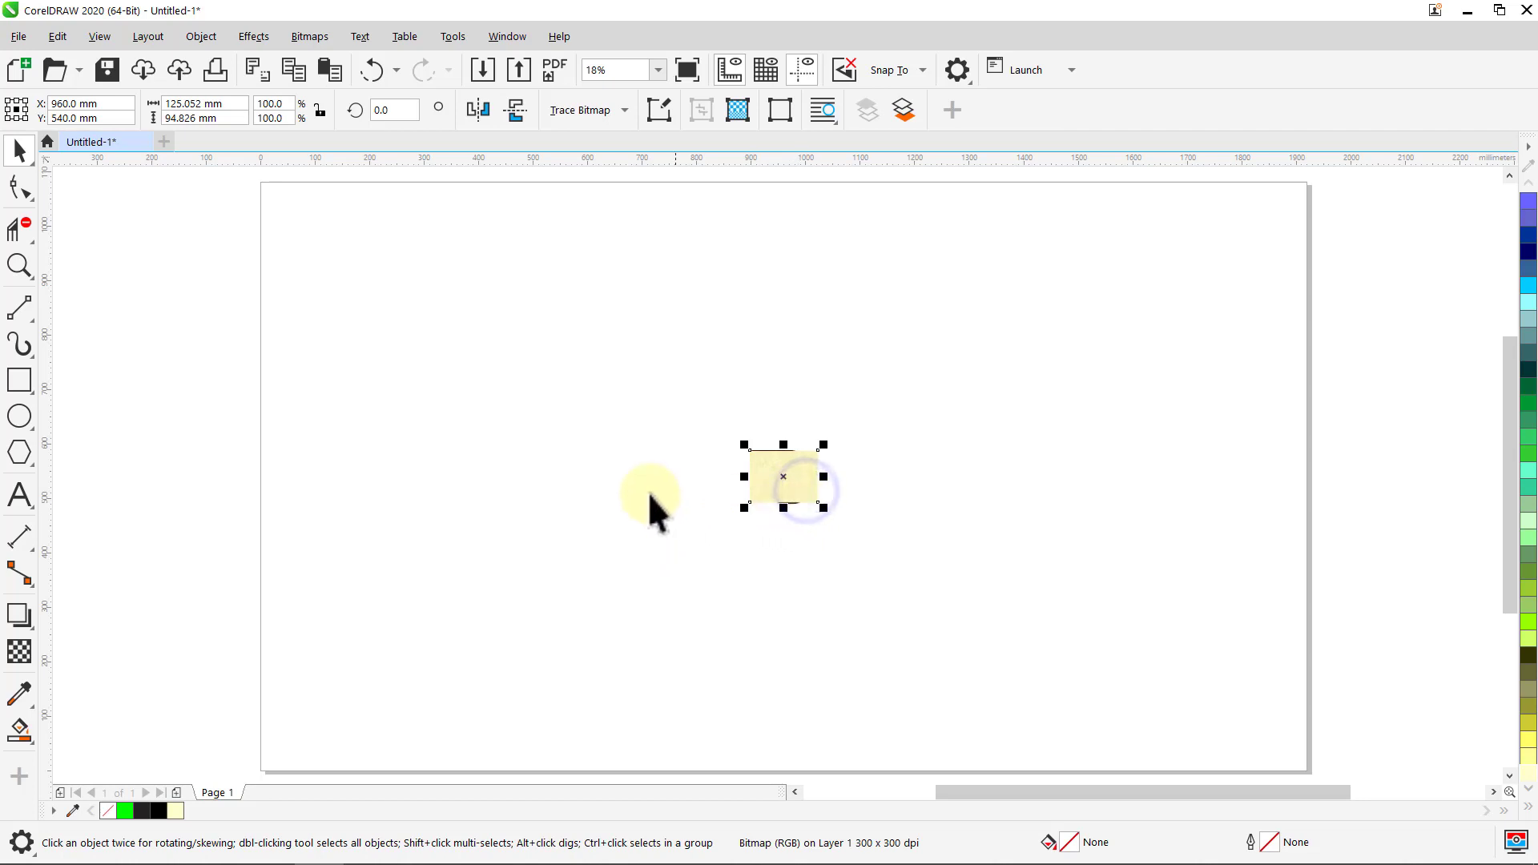
drag(230, 104, 147, 104)
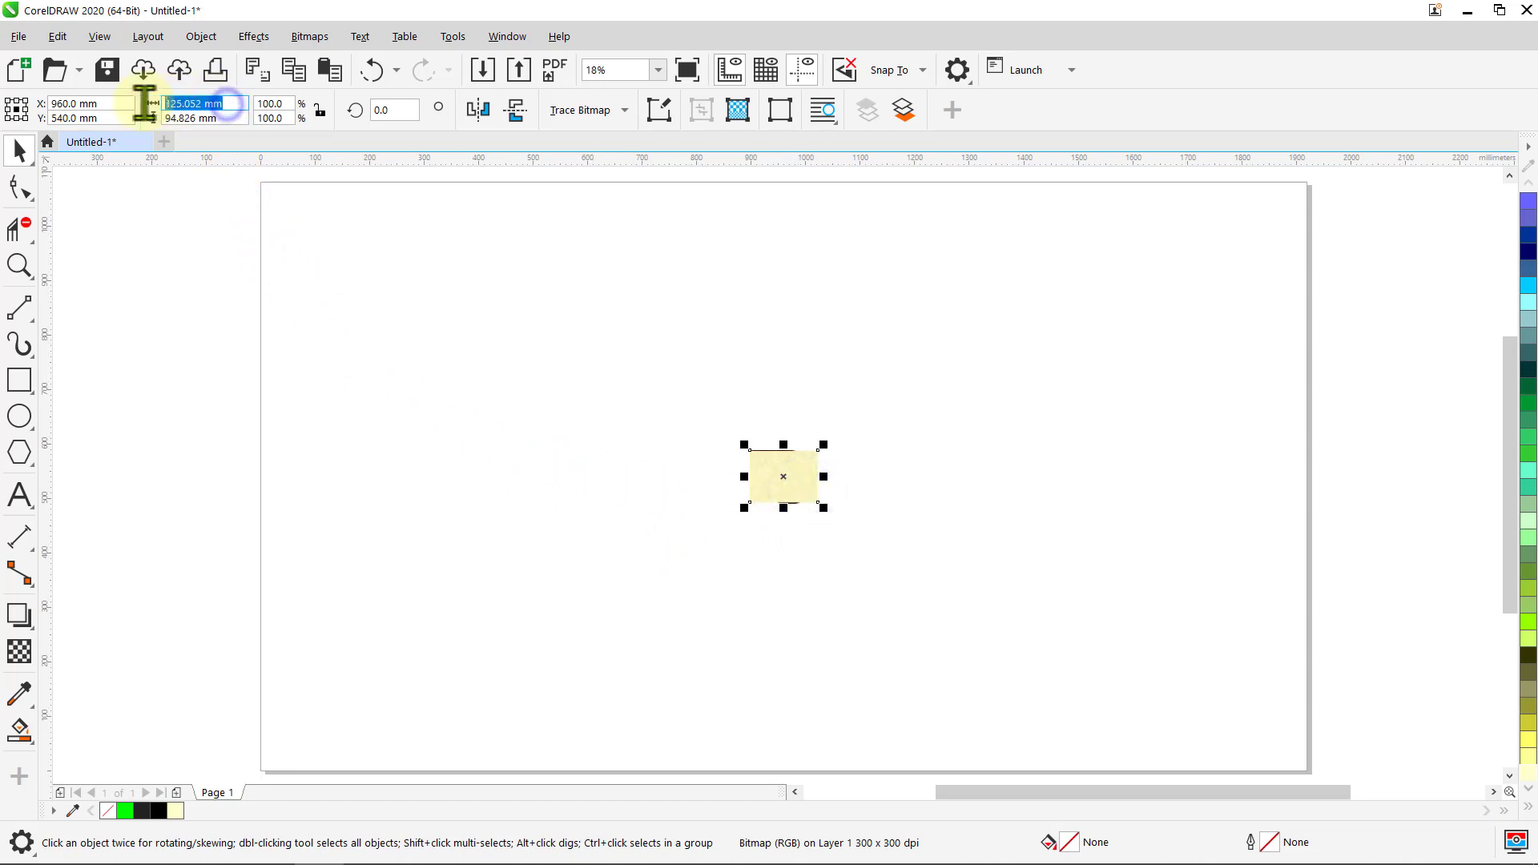
text(1,9)
text(20)
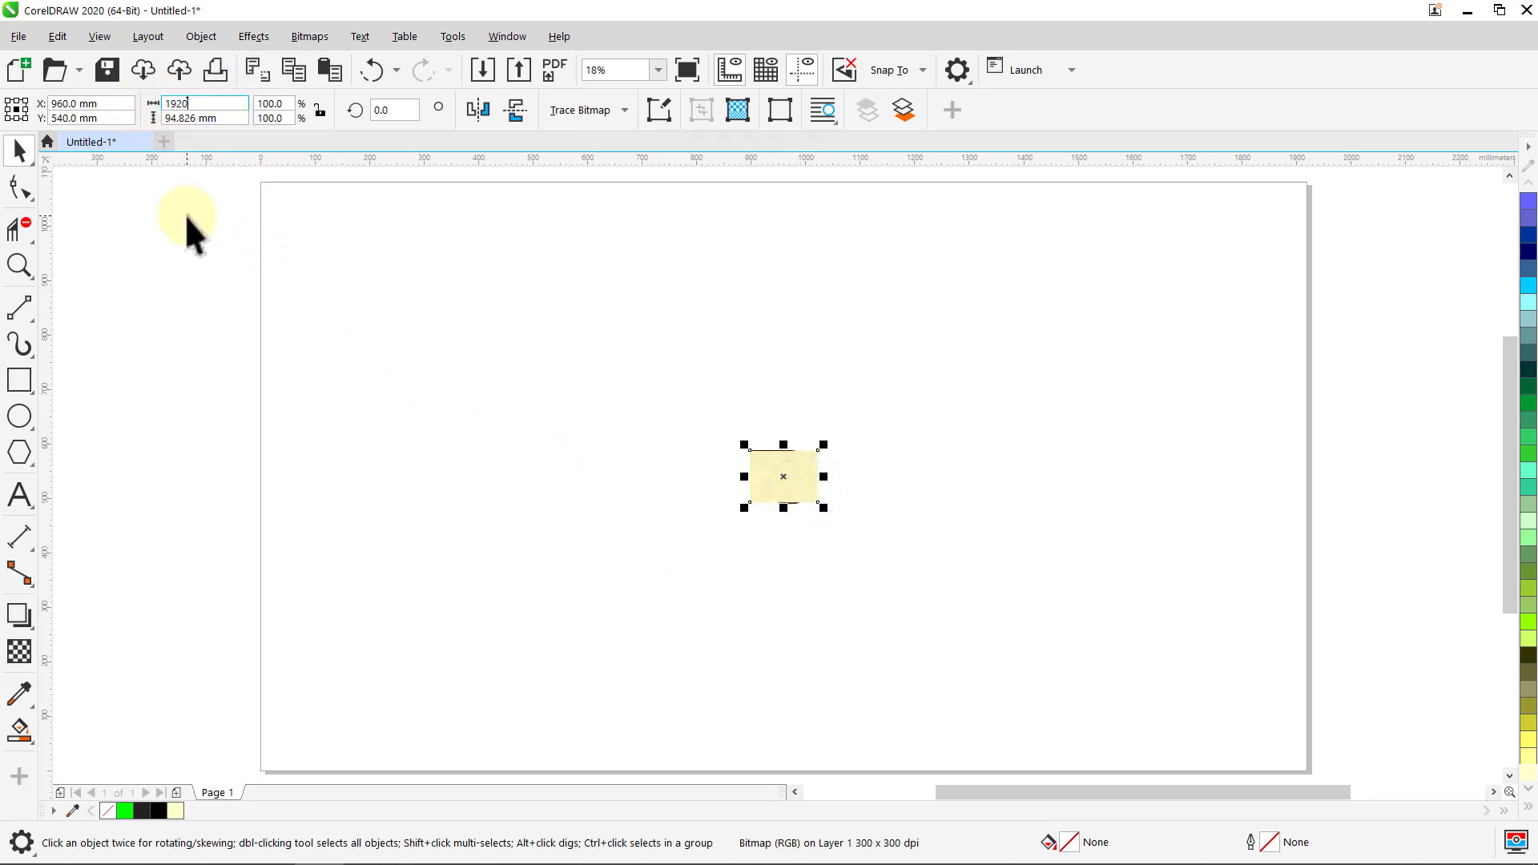
key(Return)
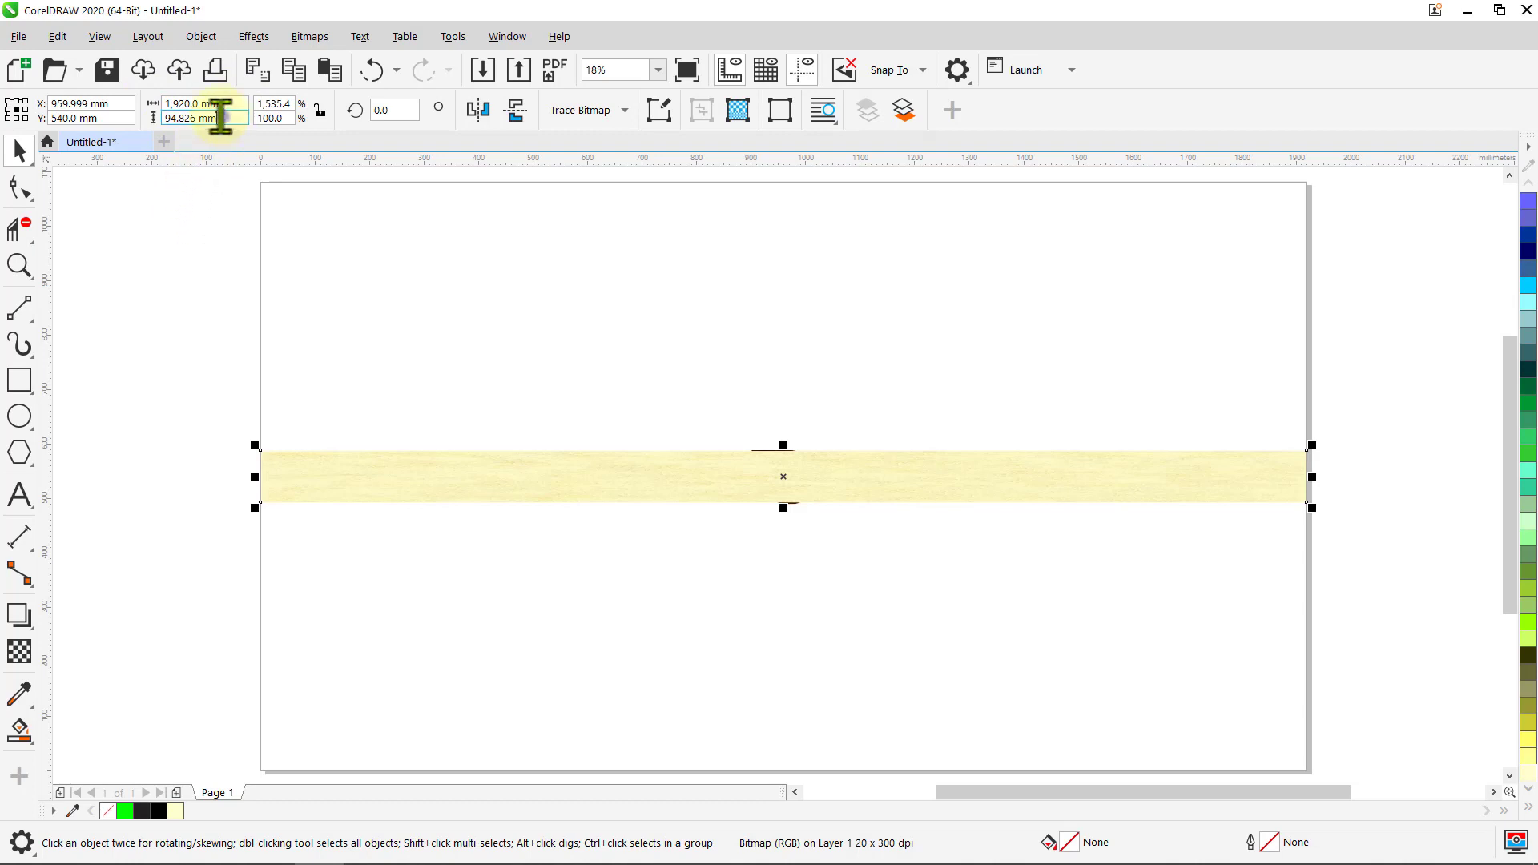
drag(219, 118, 168, 128)
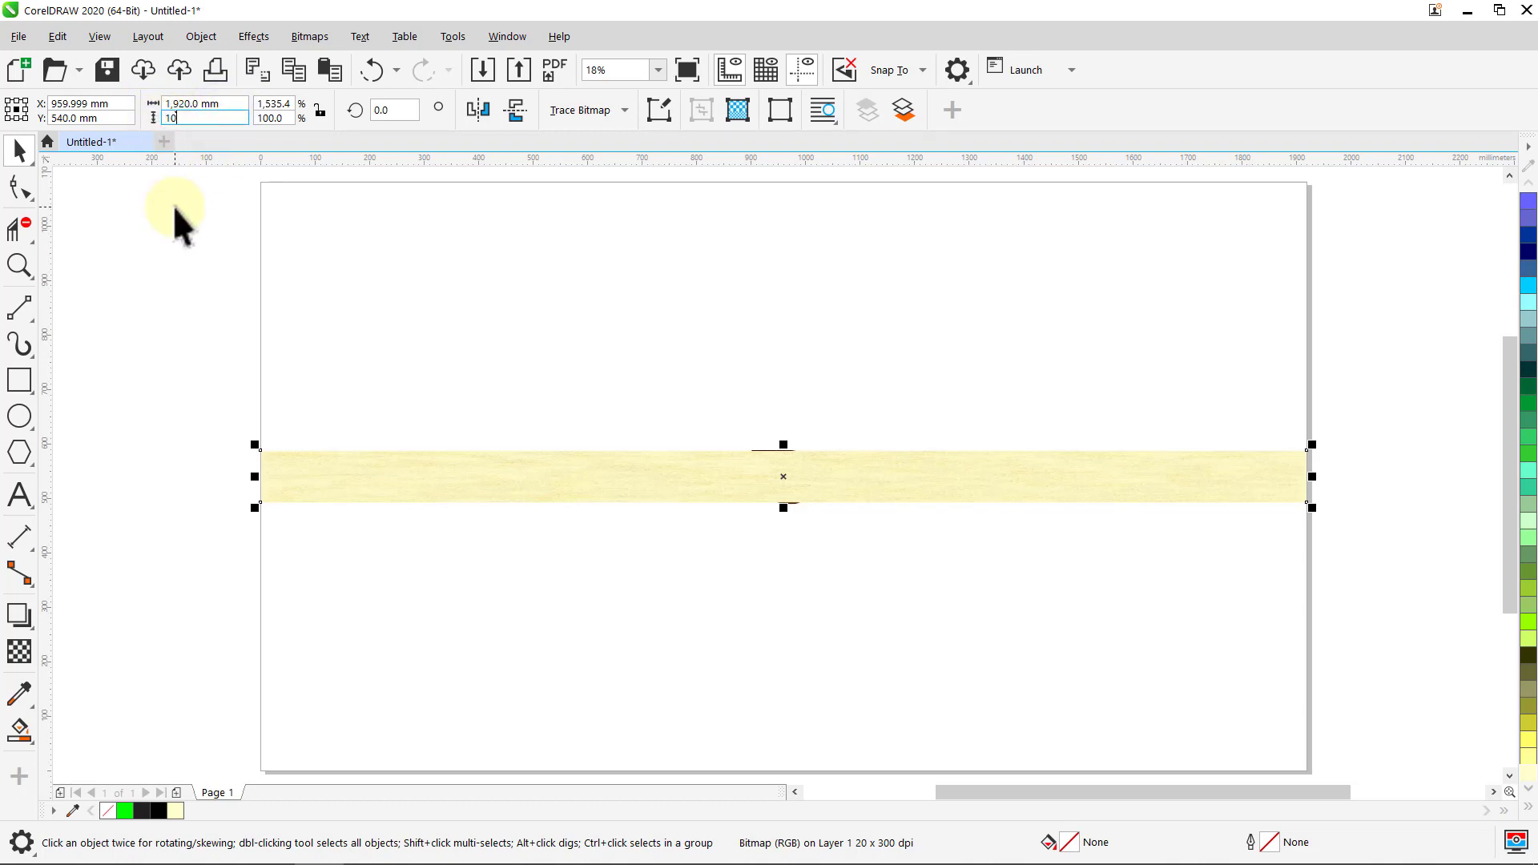
text(1,080)
key(Return)
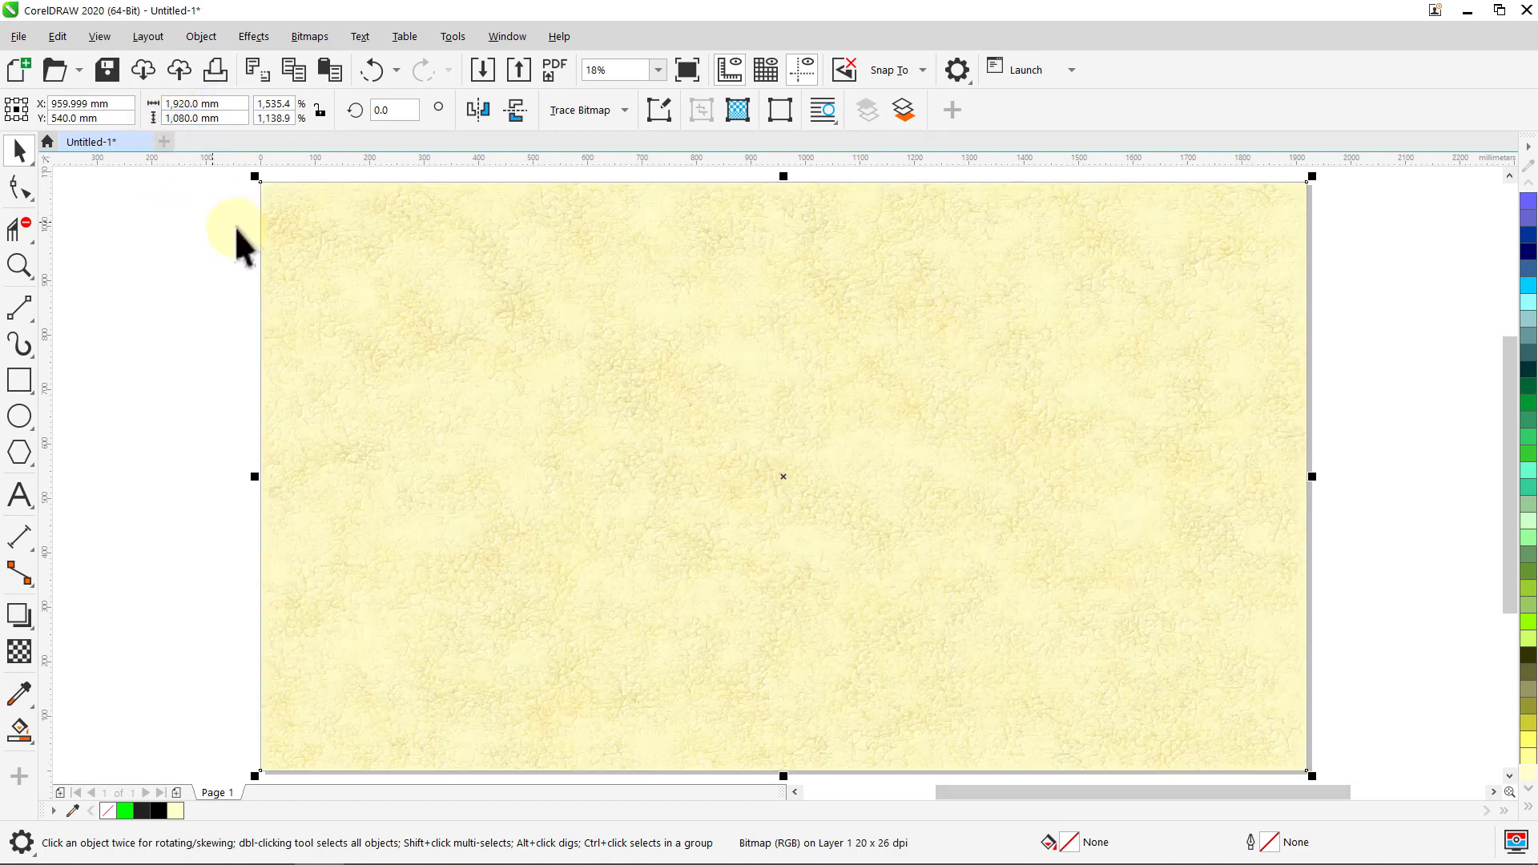
click(904, 112)
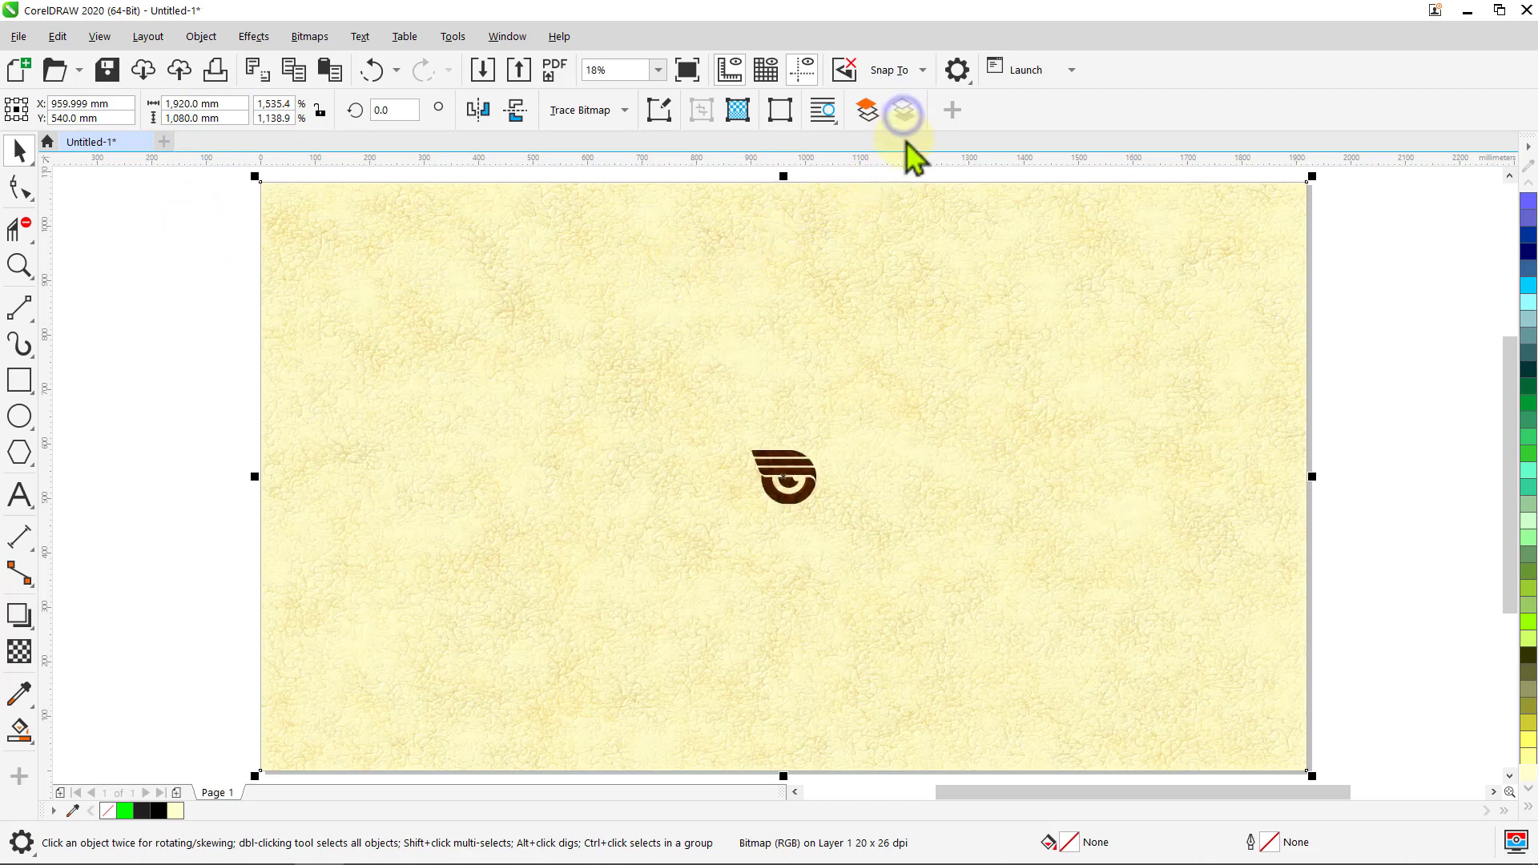
click(1358, 234)
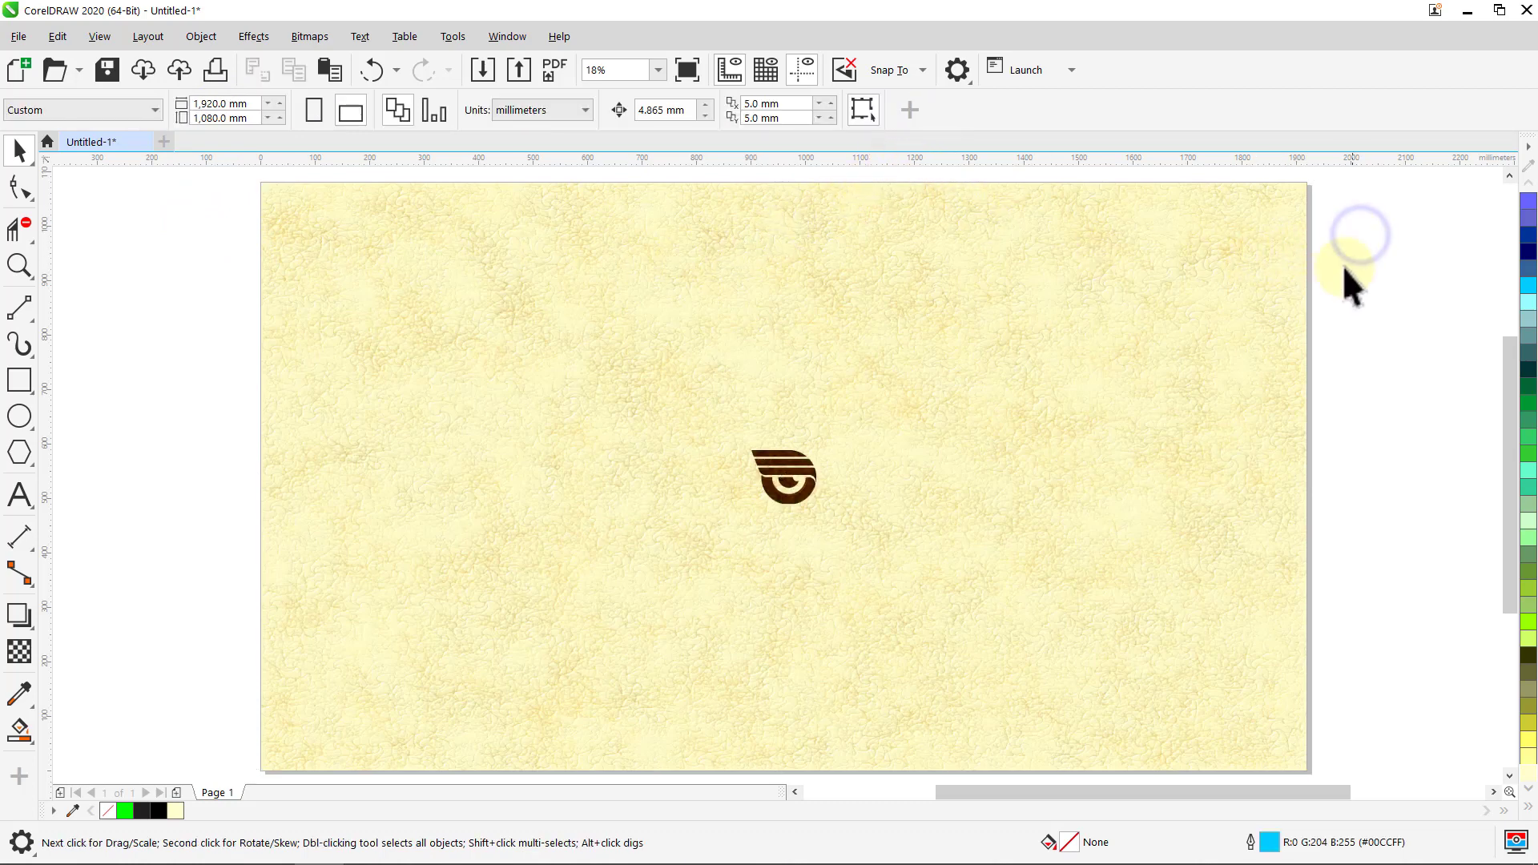
Step: Scale the logo bitmap proportionally to a height of 850 mm
click(795, 460)
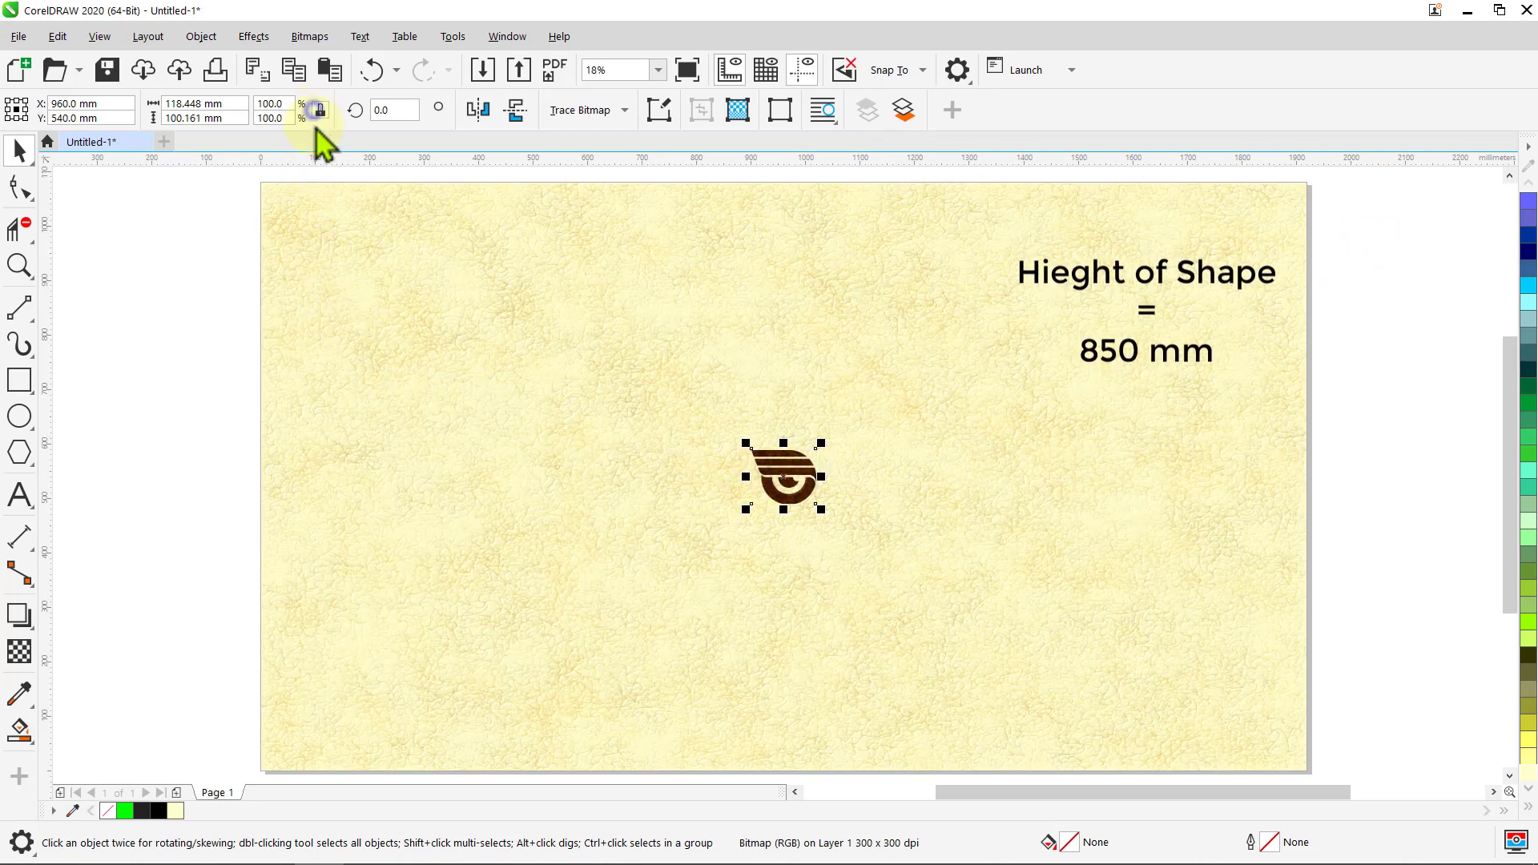
double_click(237, 118)
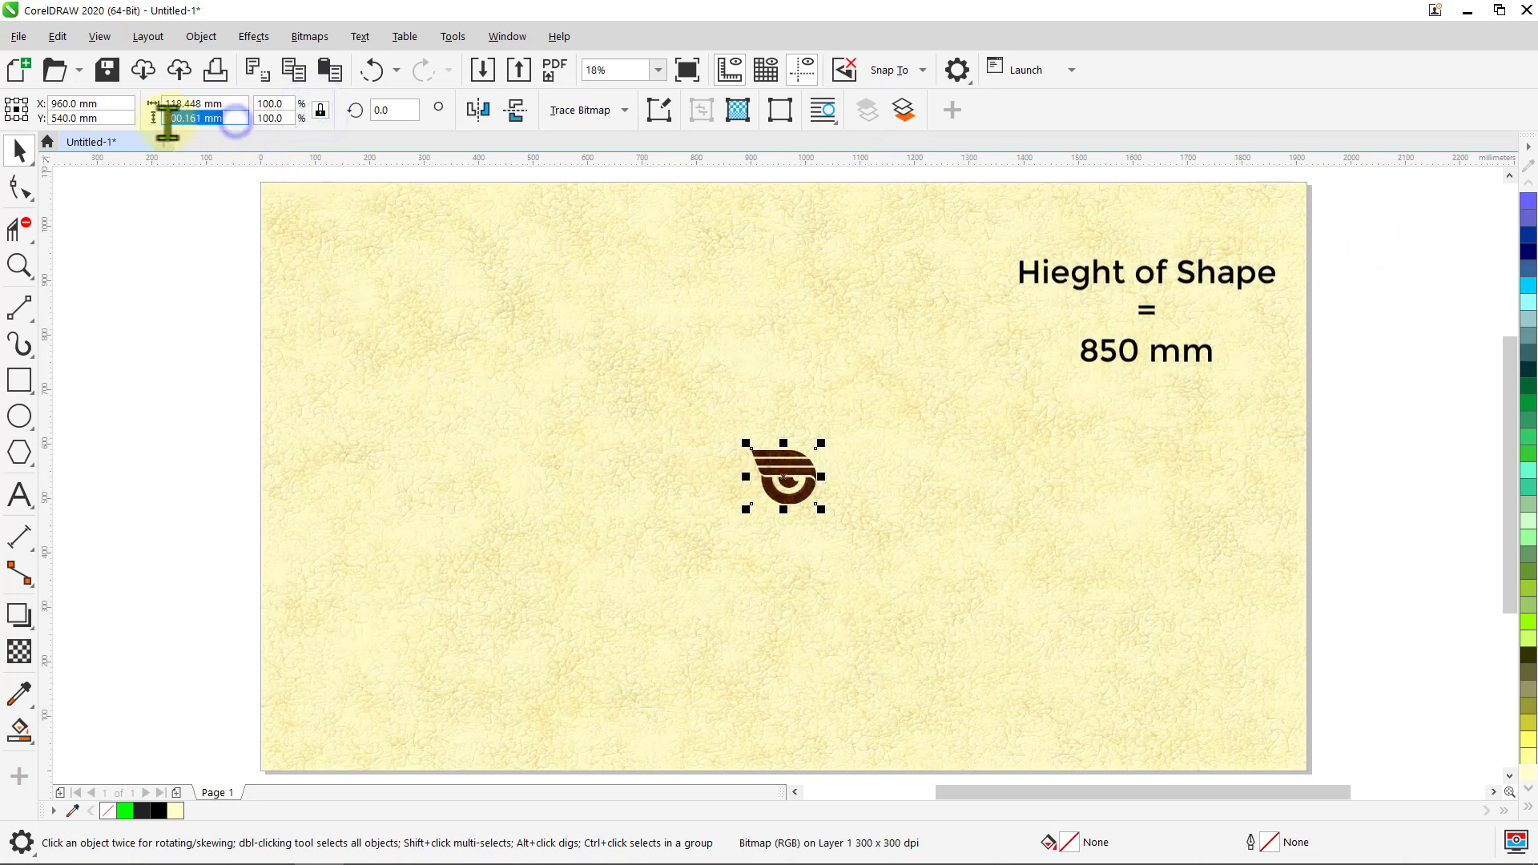
text(850)
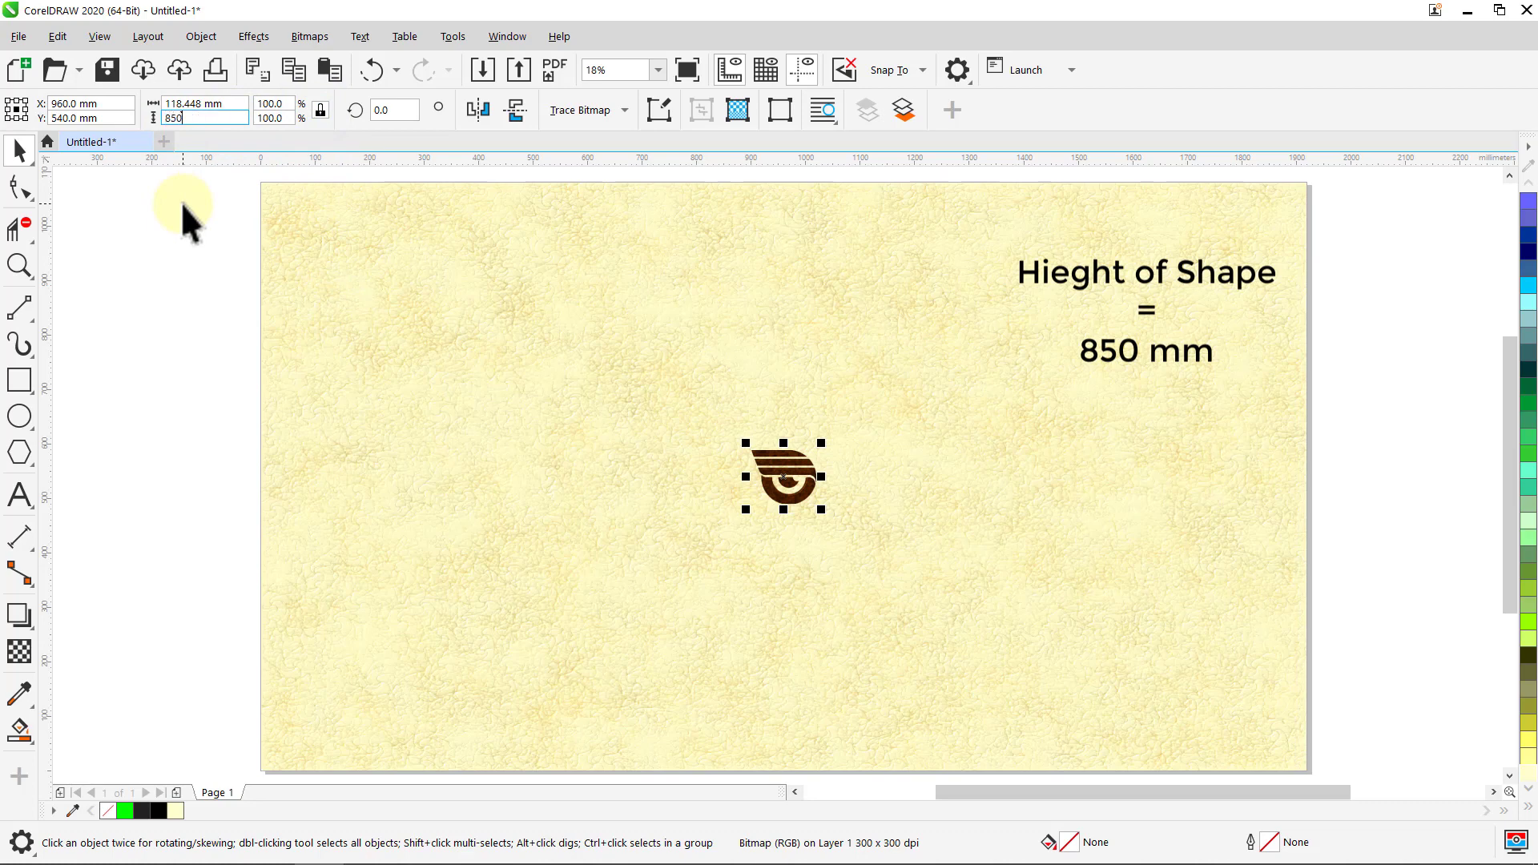
key(Return)
click(180, 202)
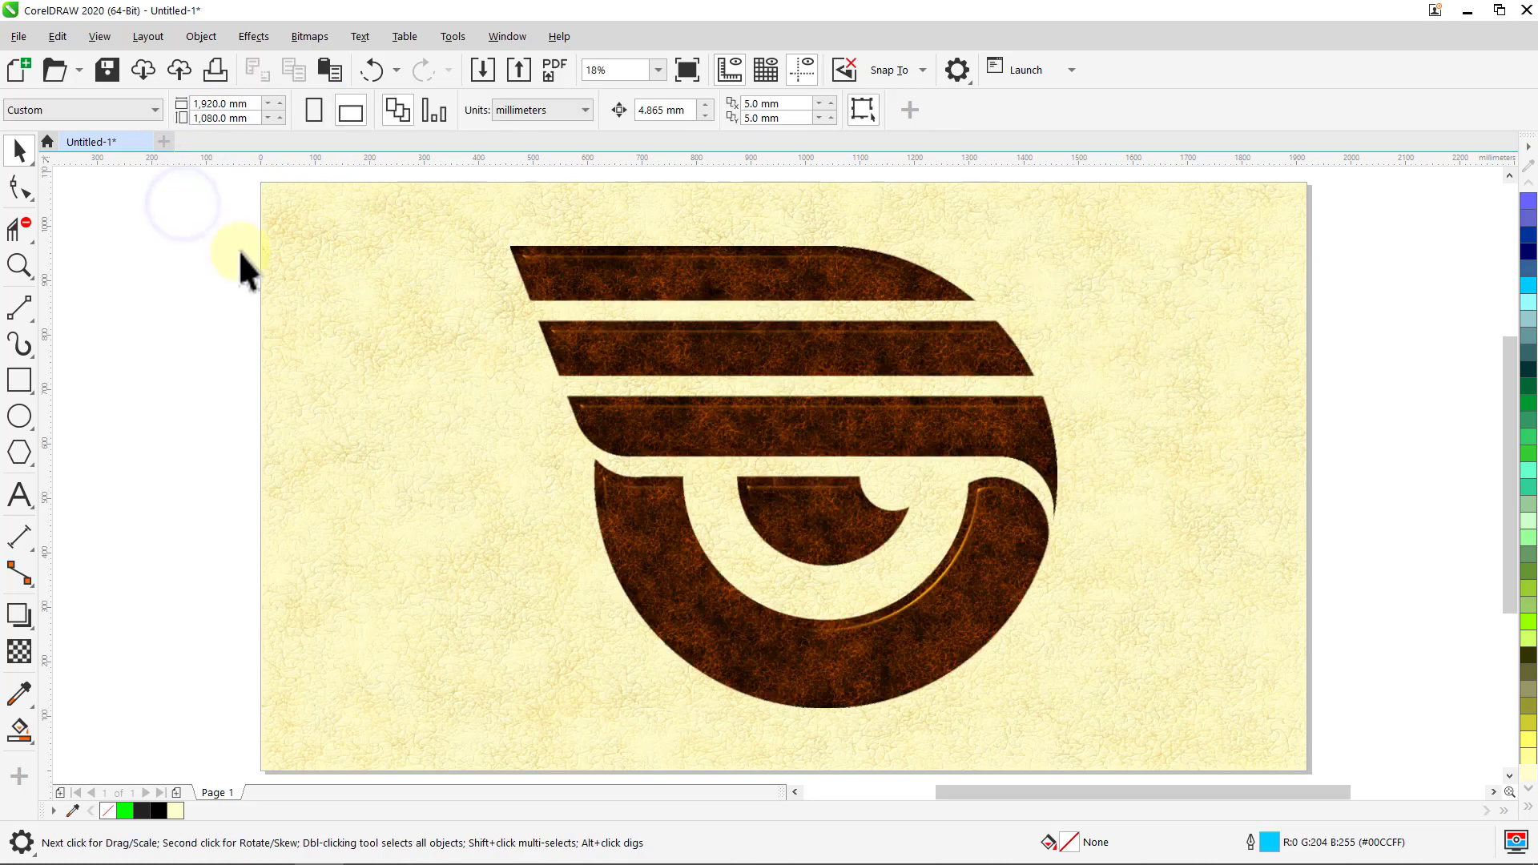
Step: Add a drop shadow to the logo bitmap using the Flat Bottom Right preset
click(573, 285)
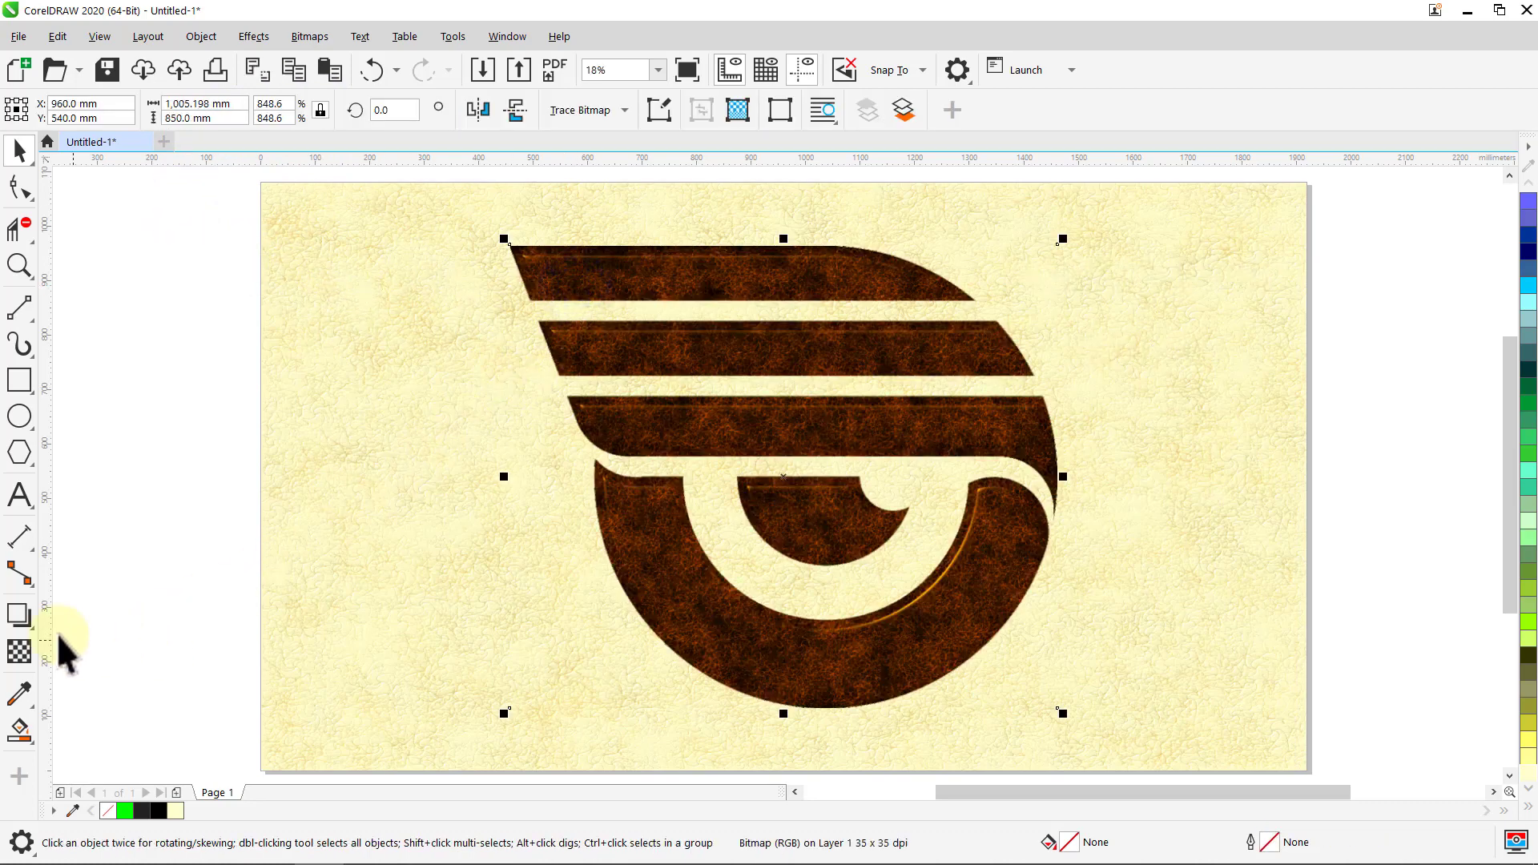
click(19, 615)
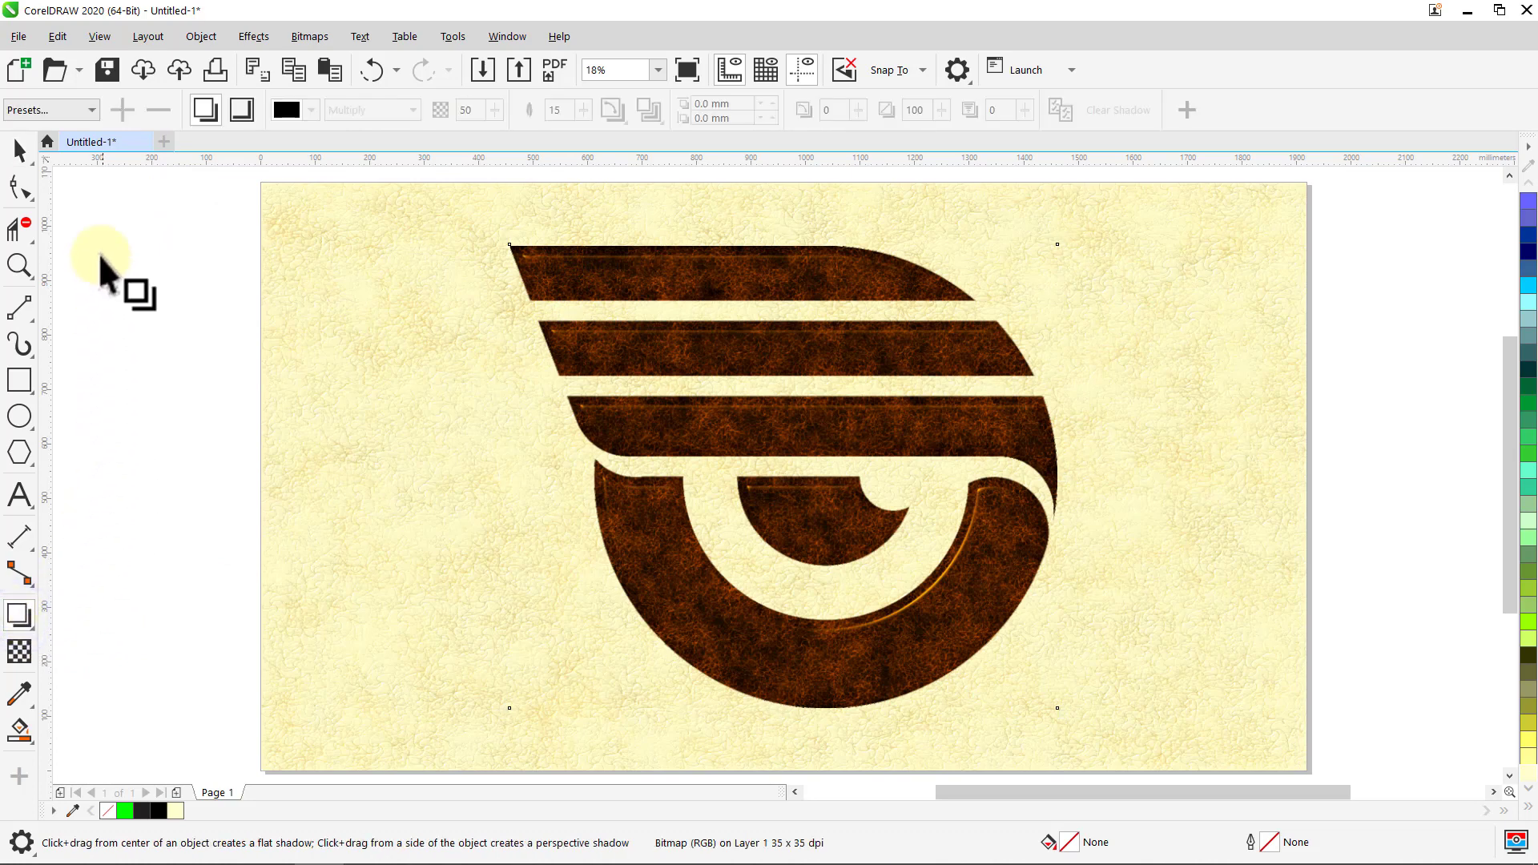
click(91, 110)
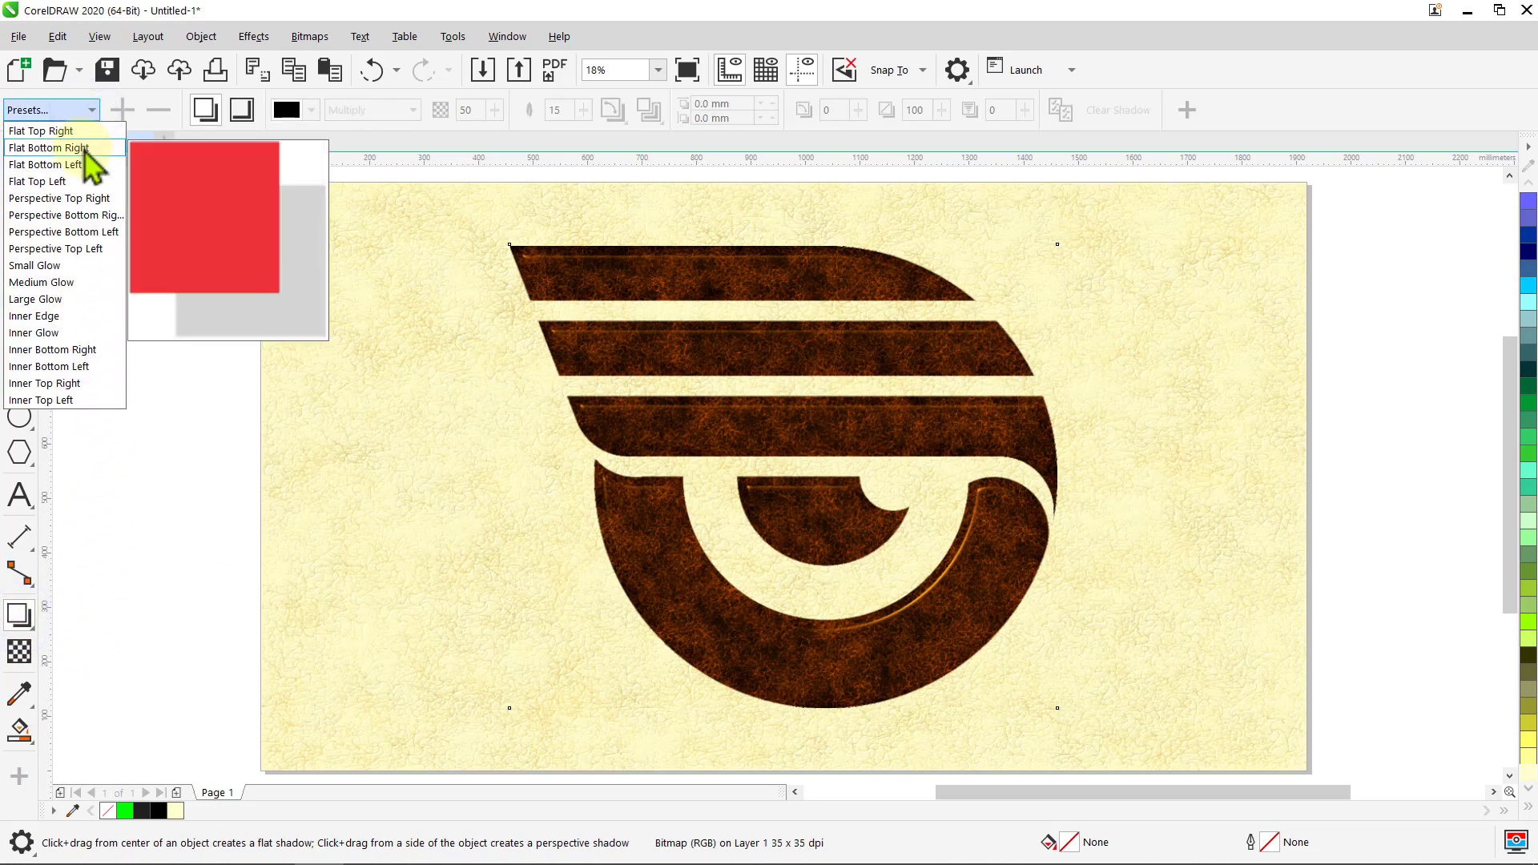
click(85, 148)
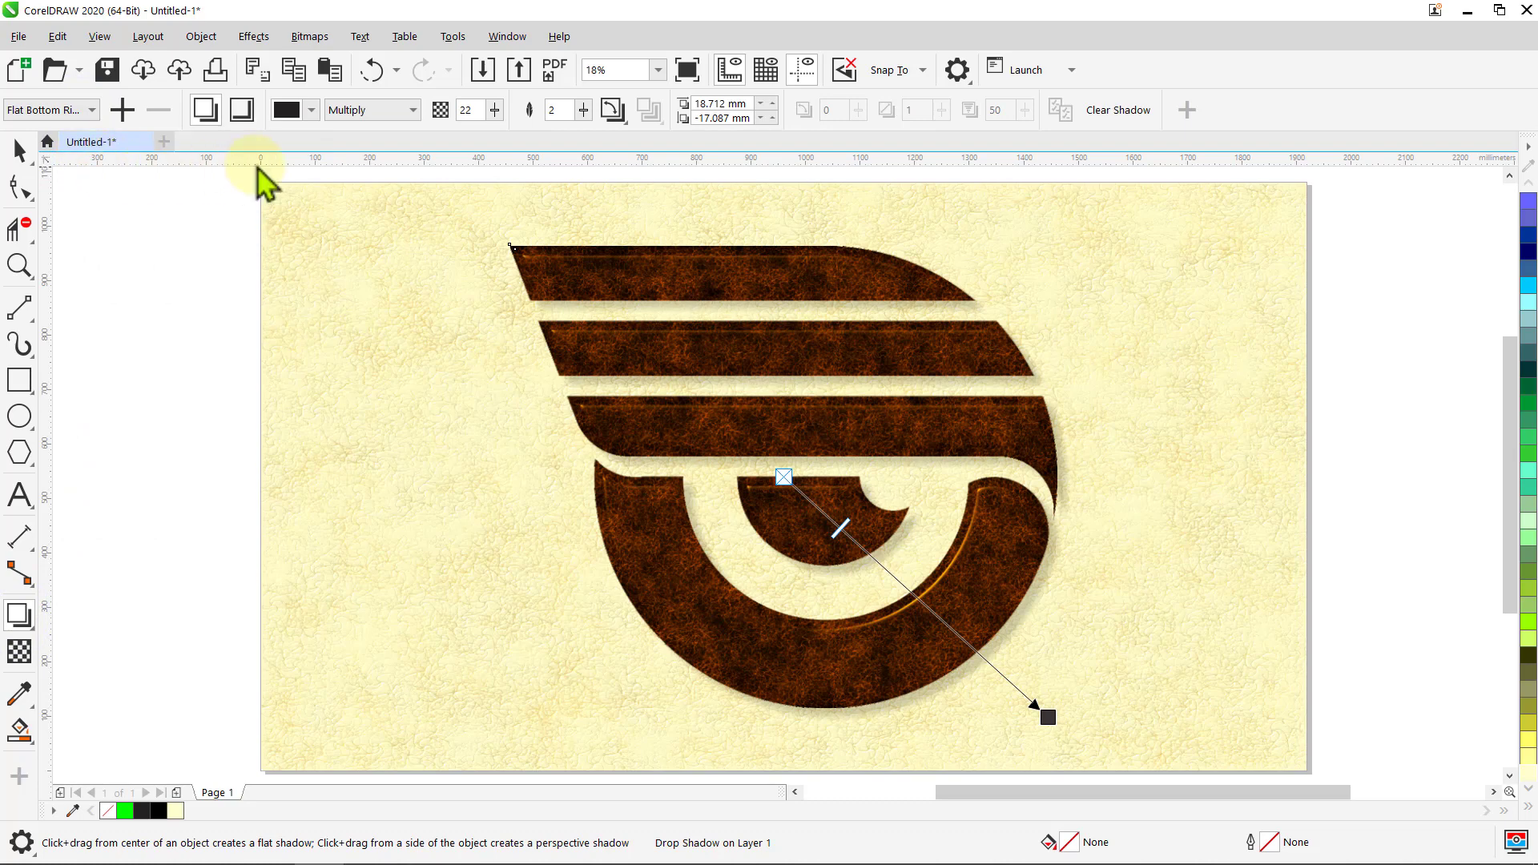
Step: Set the logo's drop shadow color to Gold (#CC9933) from the RGB palette and its opacity to 75
click(311, 110)
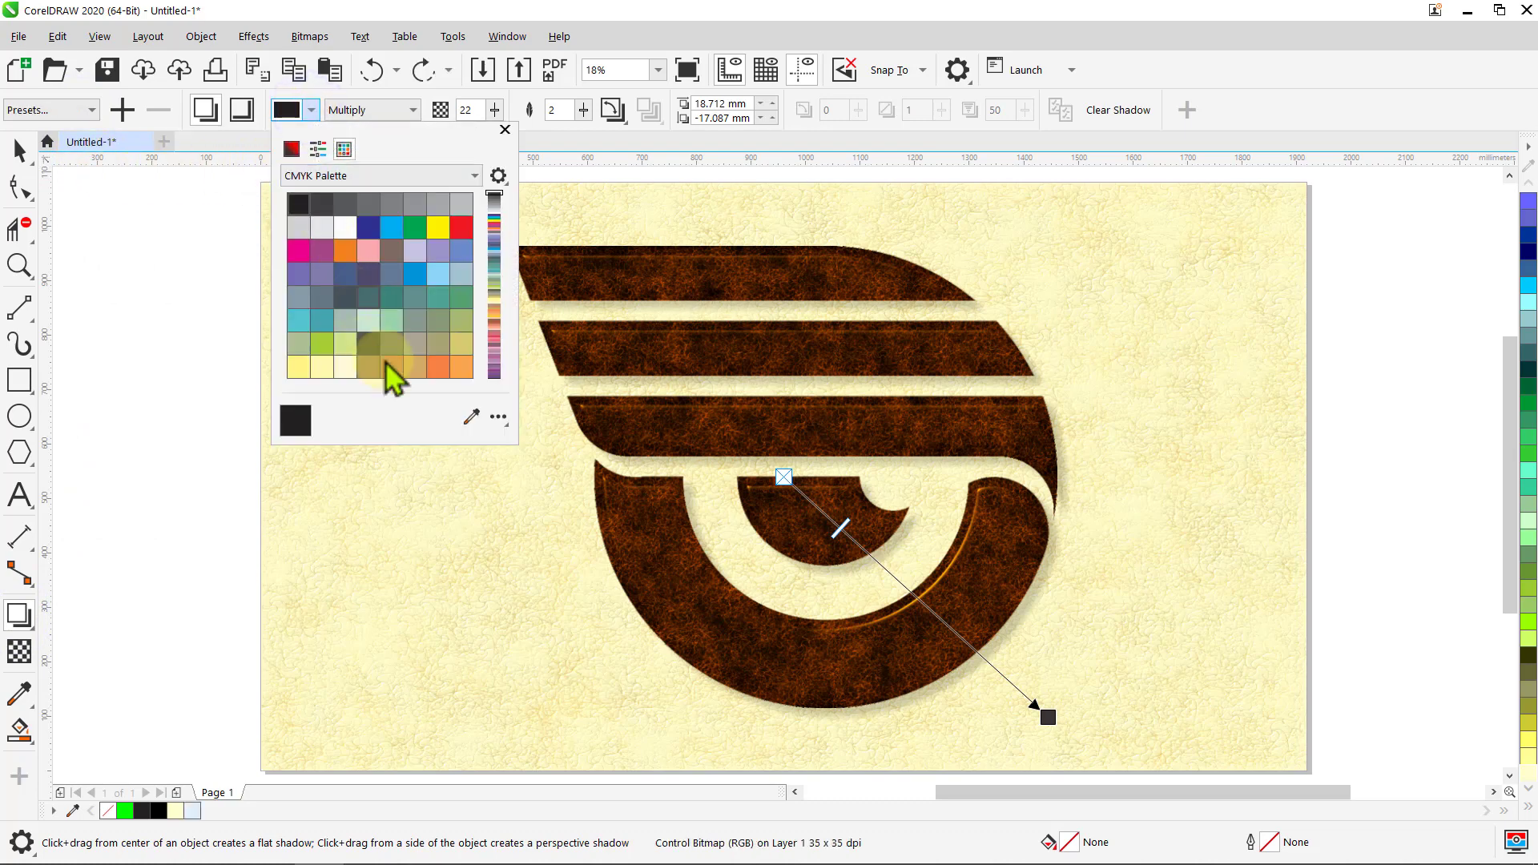
click(473, 416)
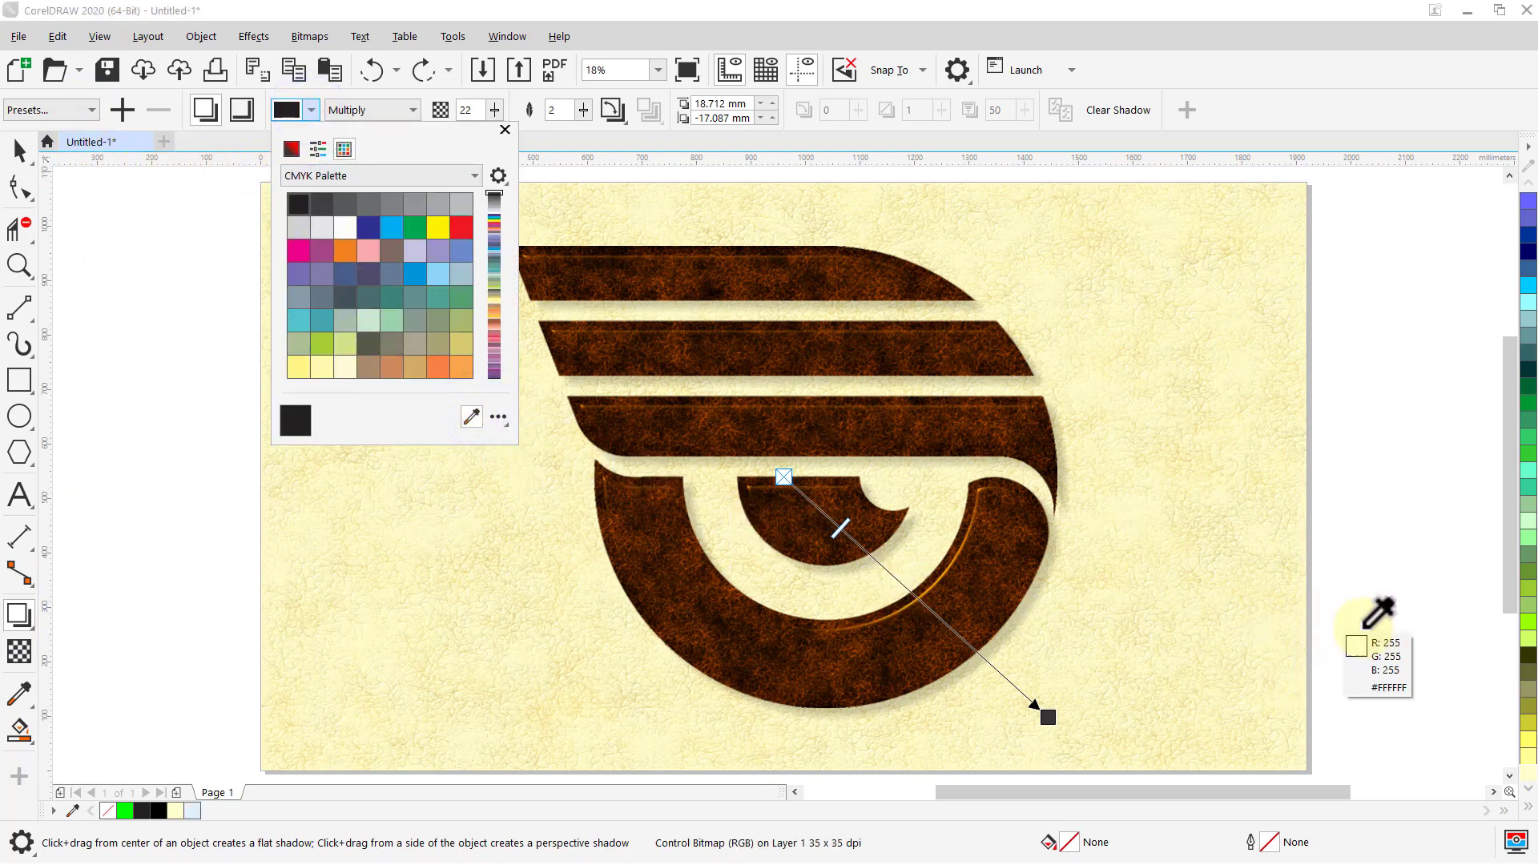
click(1525, 635)
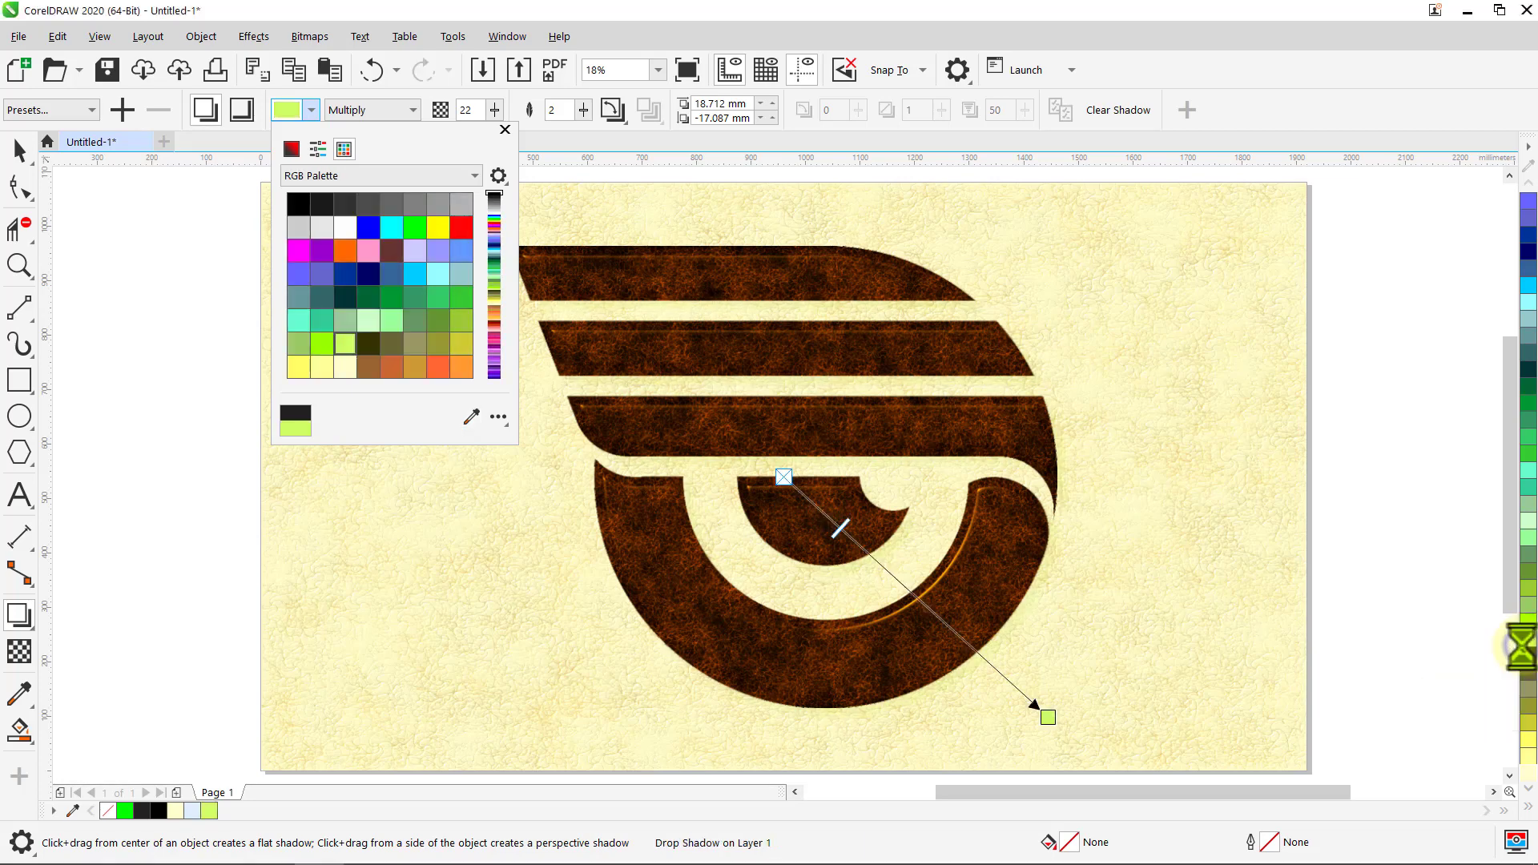
click(415, 367)
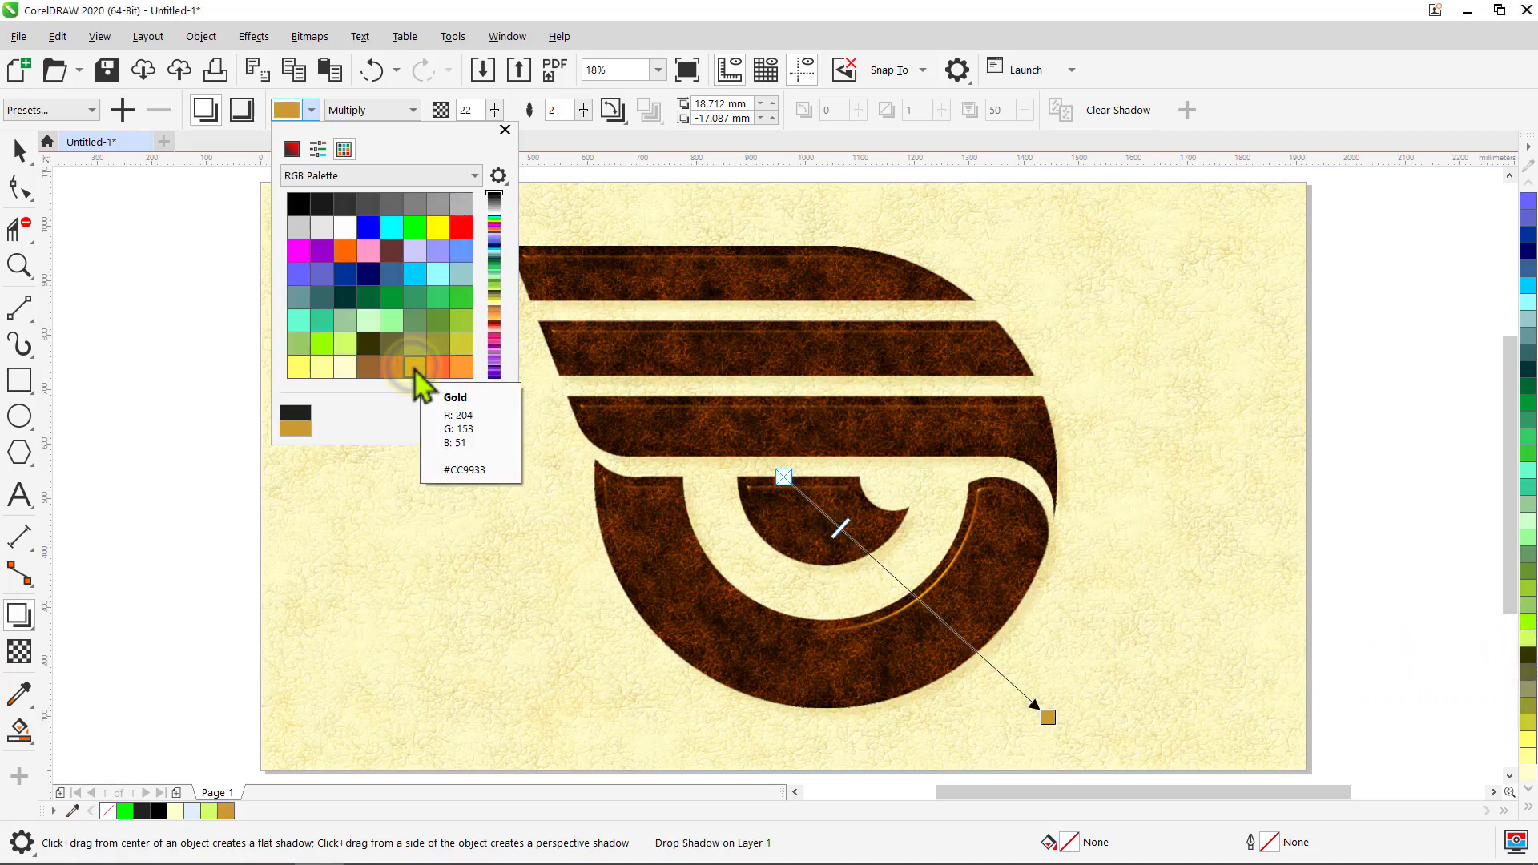
click(504, 129)
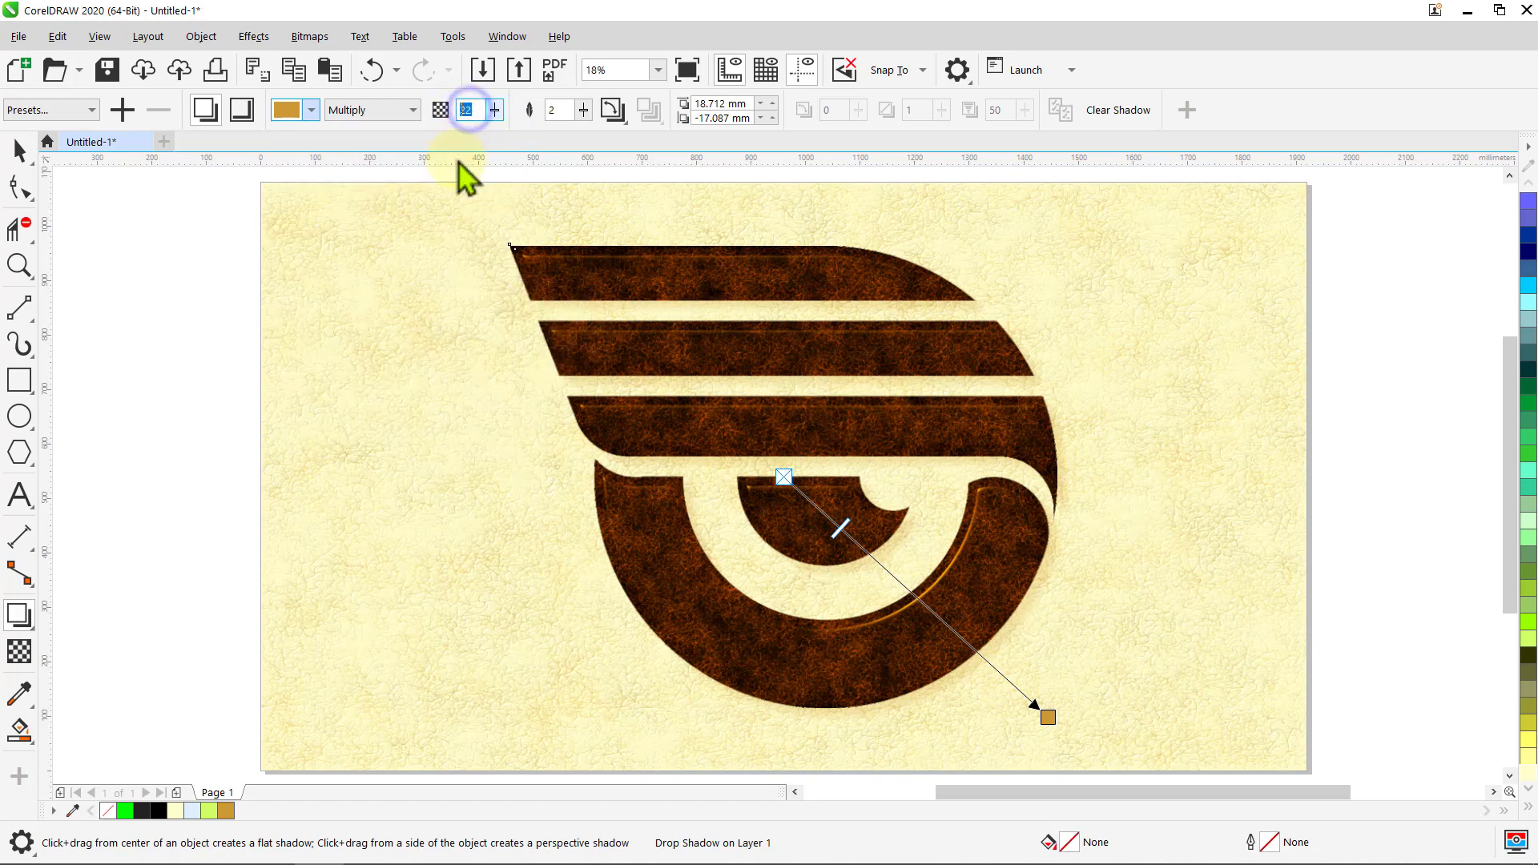
text(75)
key(Return)
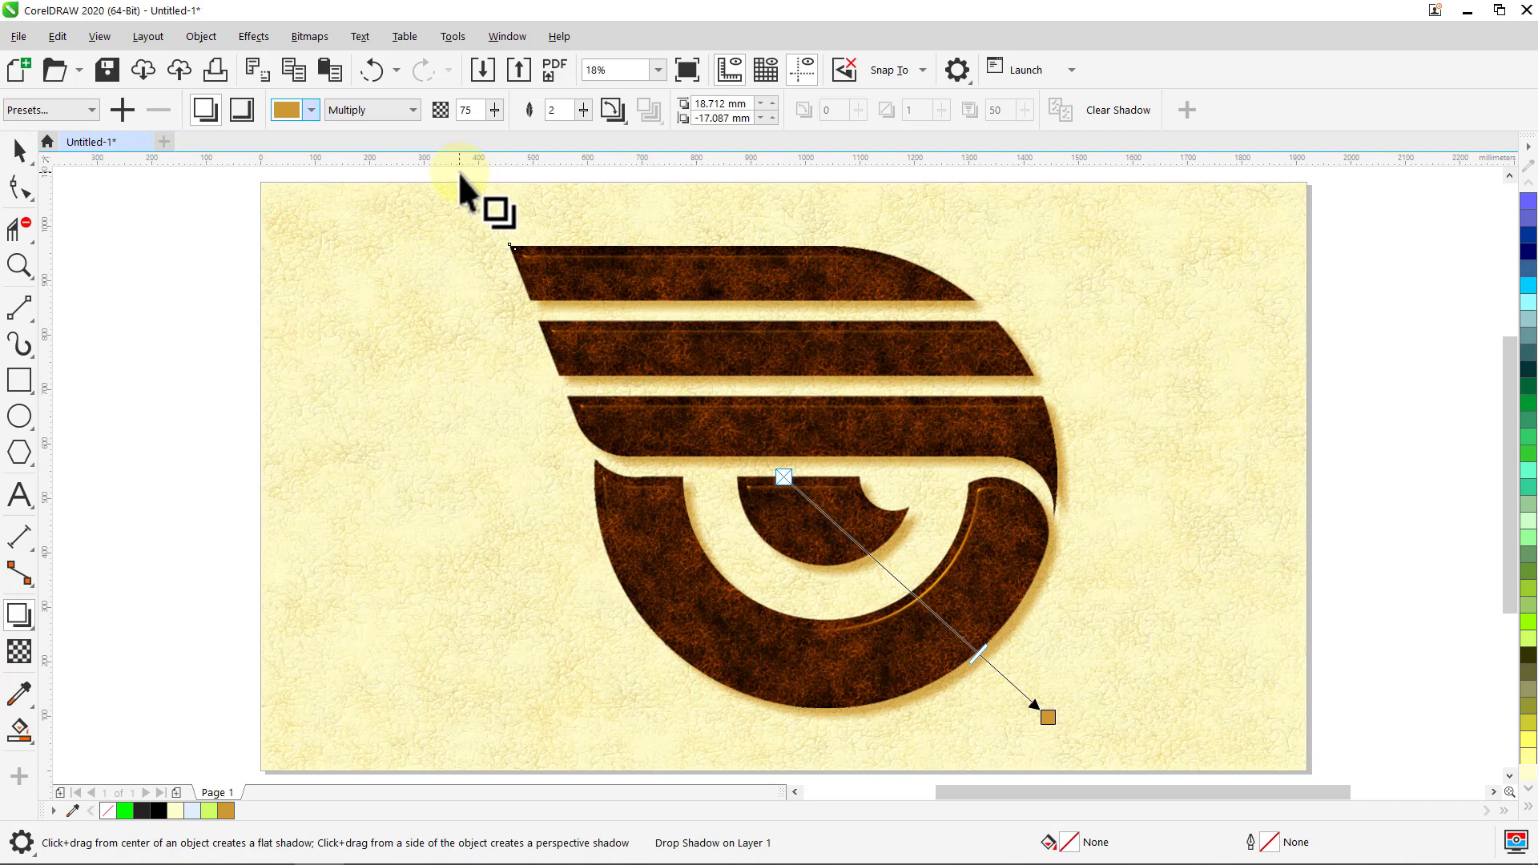
click(18, 150)
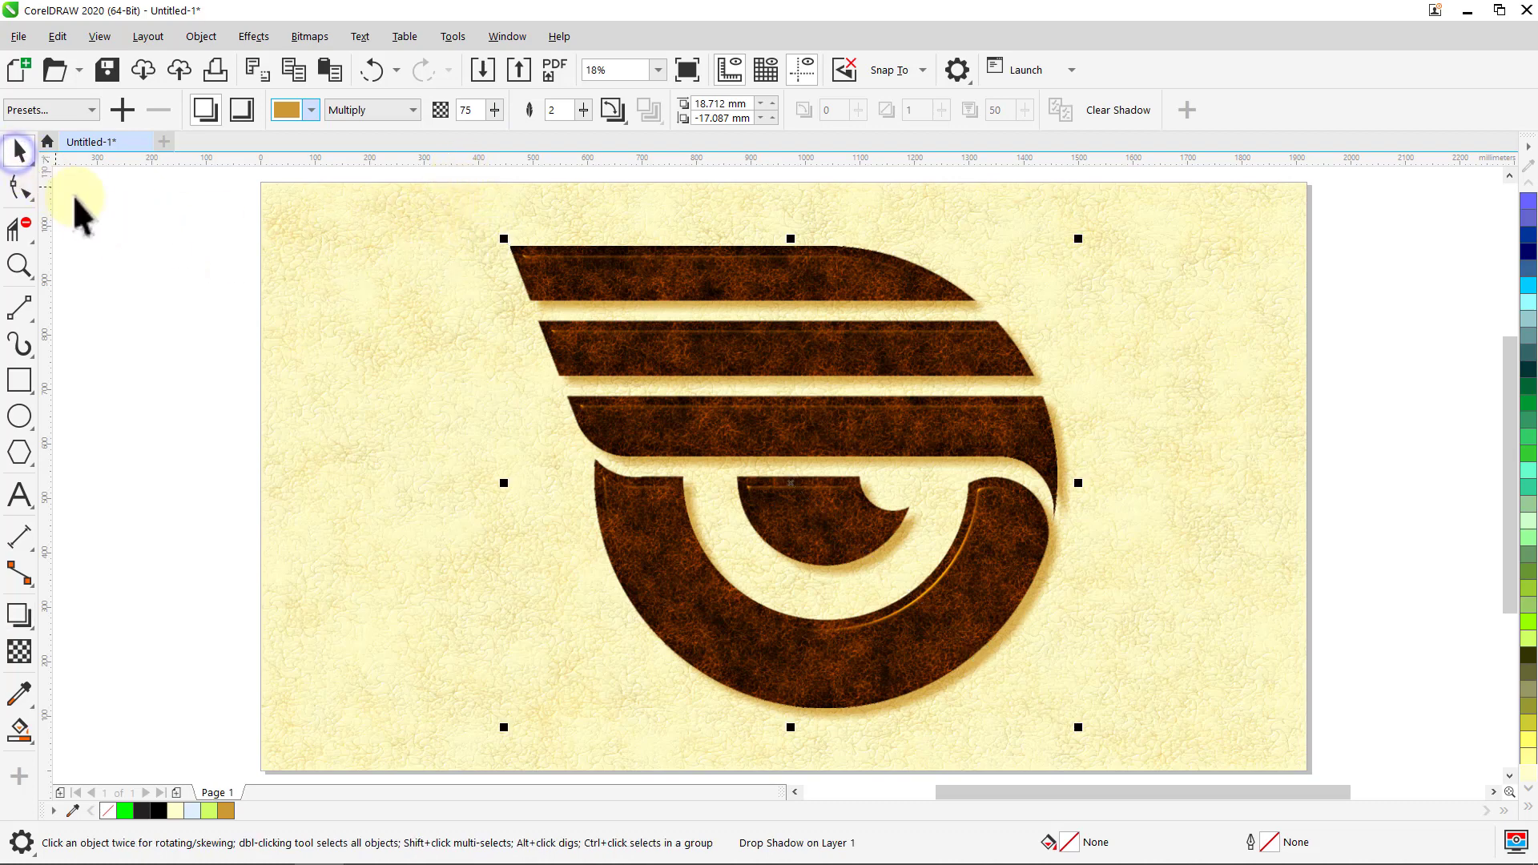
Step: Group the logo, its drop shadow and the textured background together, and clear the selection
click(89, 197)
key(ctrl+a)
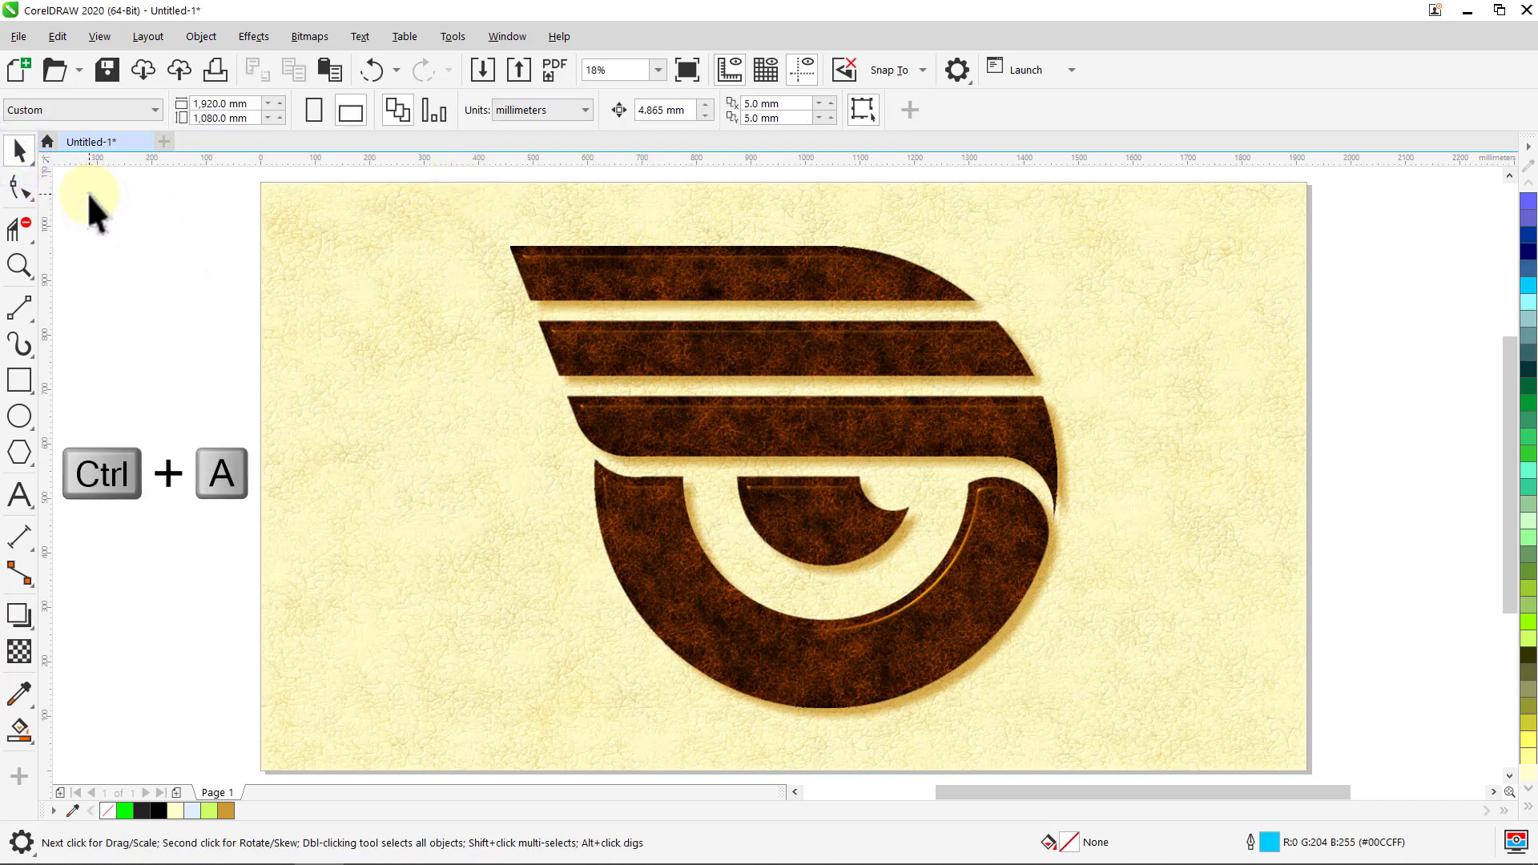
key(ctrl+g)
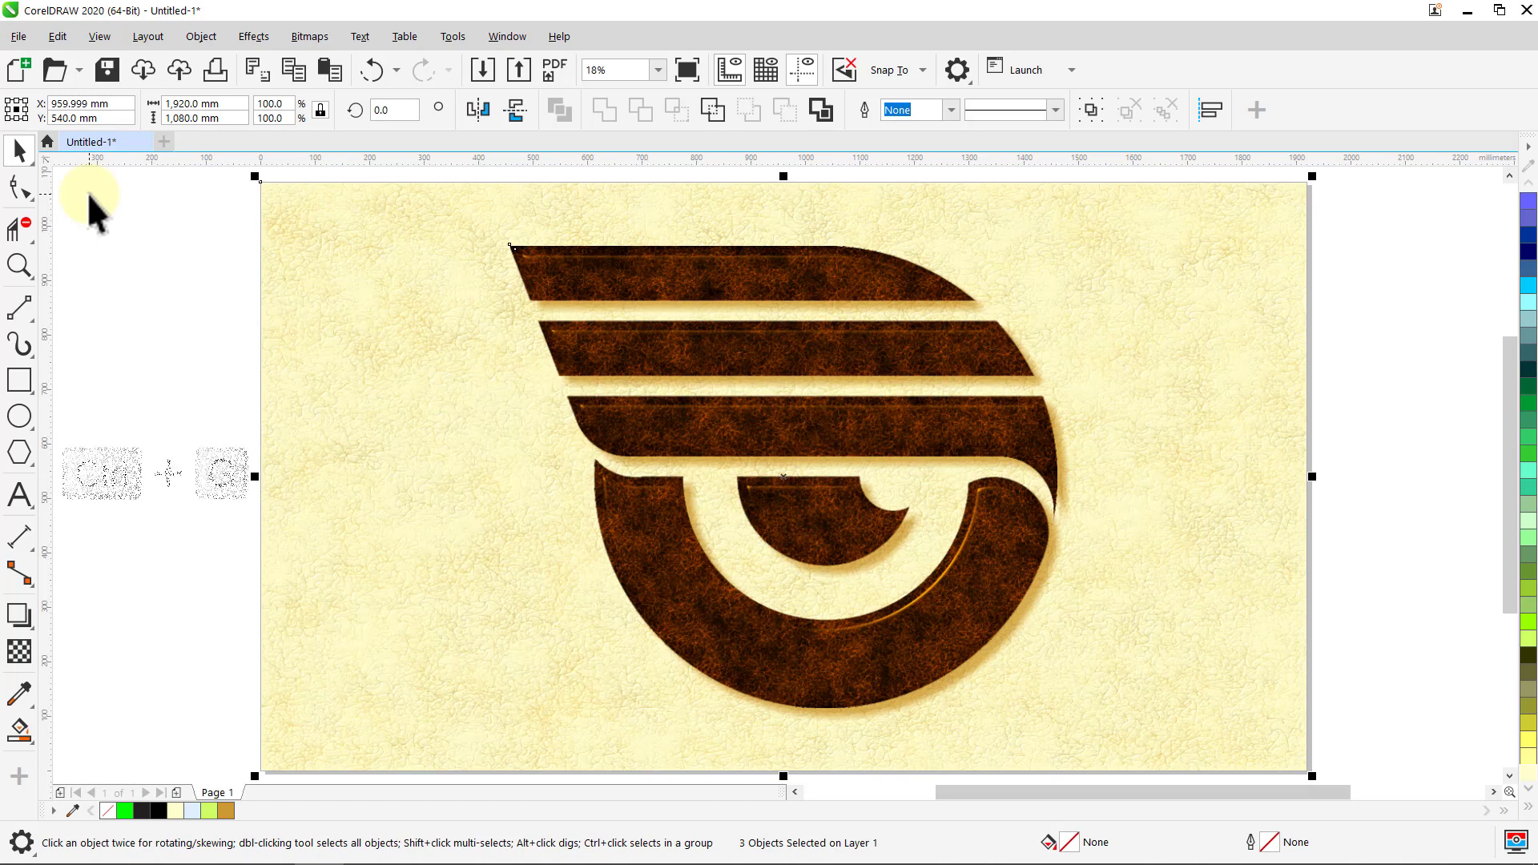
click(88, 197)
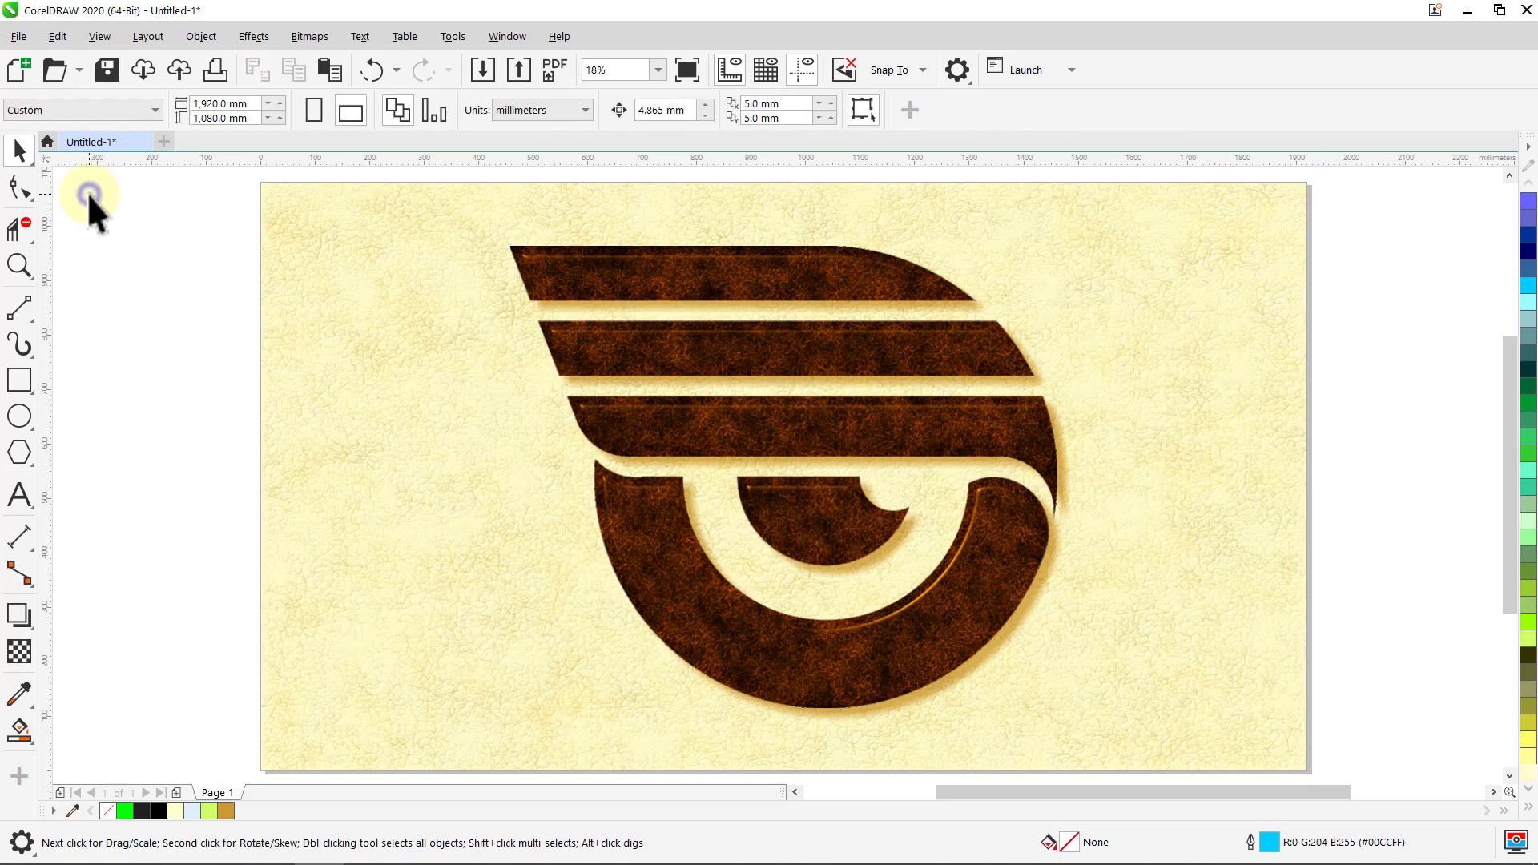